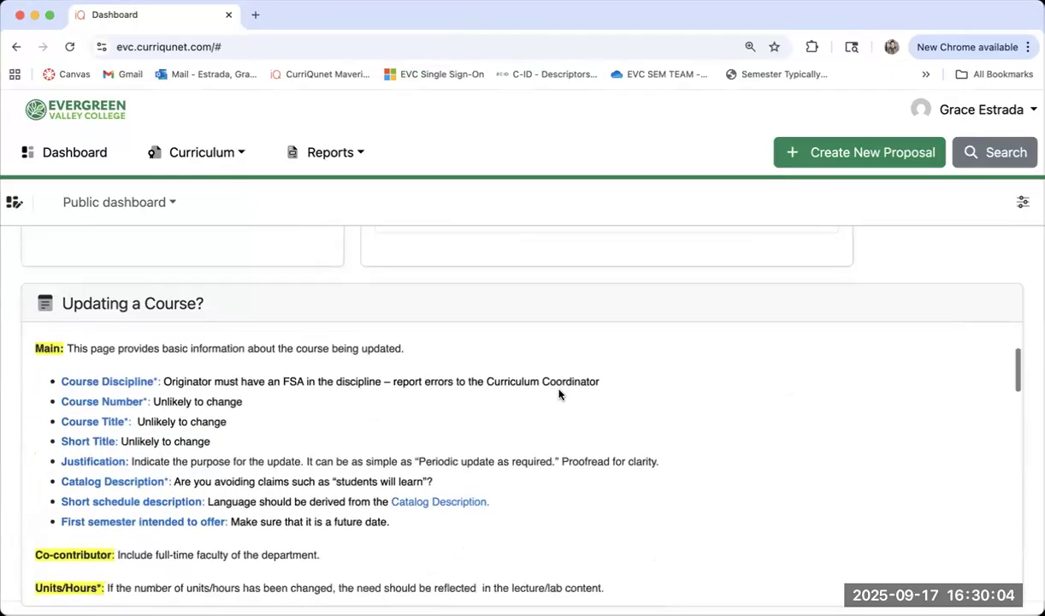
- Read through the "Updating a Course?" guidance on the Public dashboard, from the Main section to the prerequisite sections
scroll(559, 395, "down", 6)
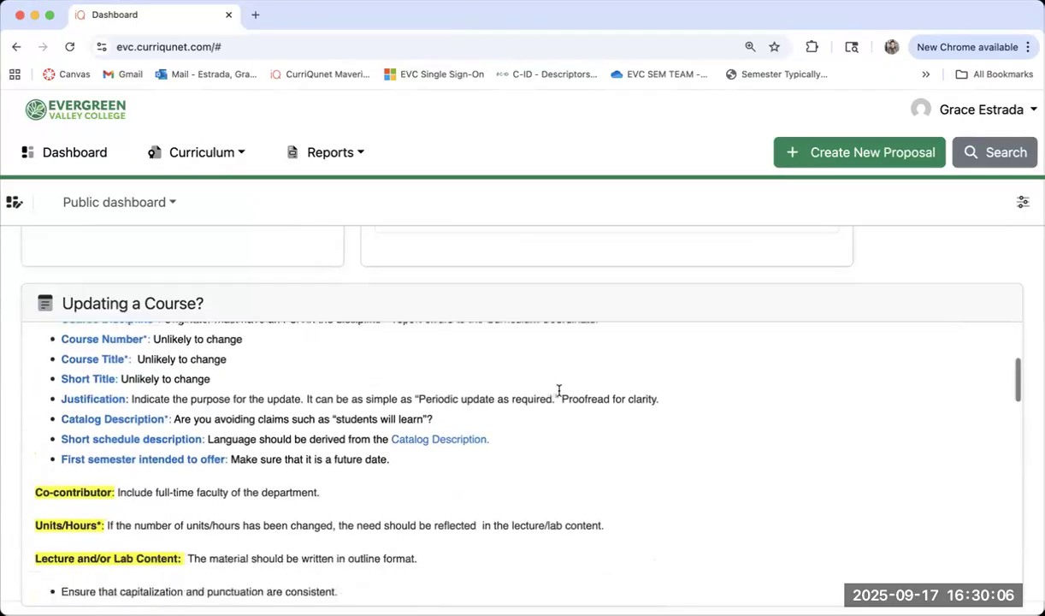
scroll(559, 394, "down", 3)
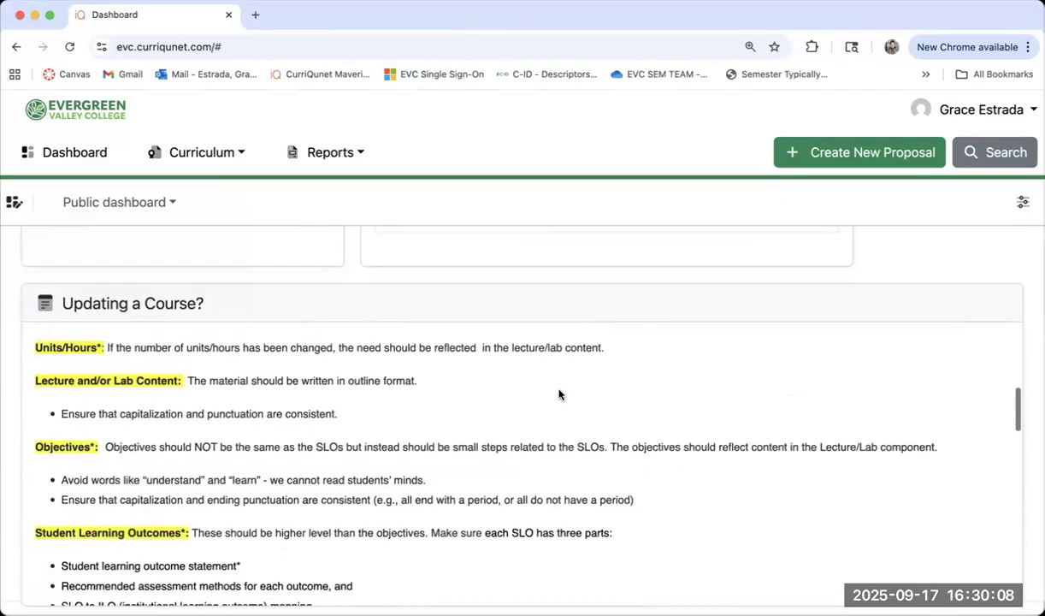
scroll(559, 394, "down", 5)
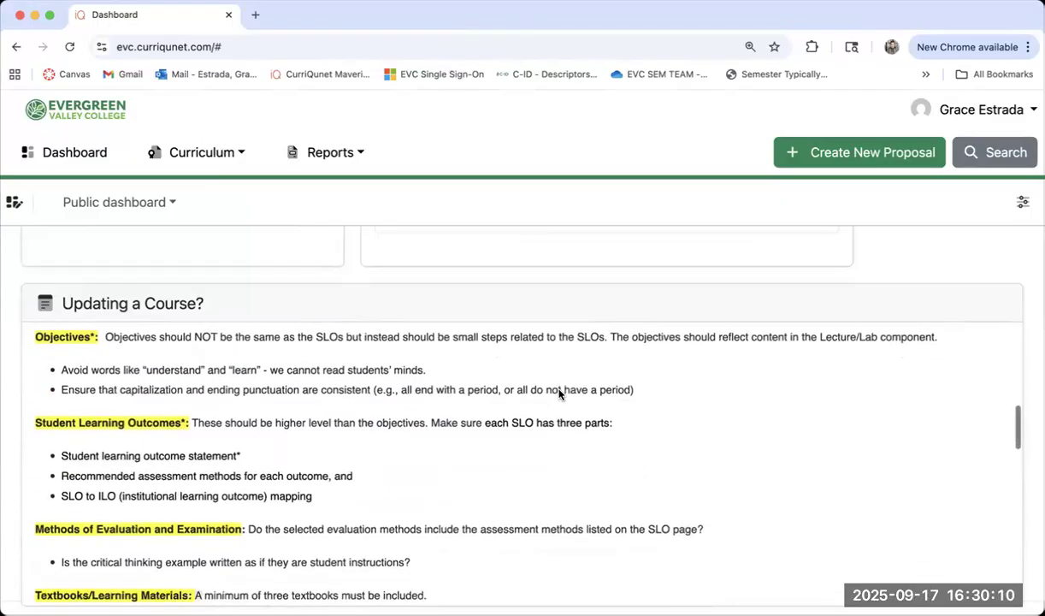
scroll(559, 394, "down", 7)
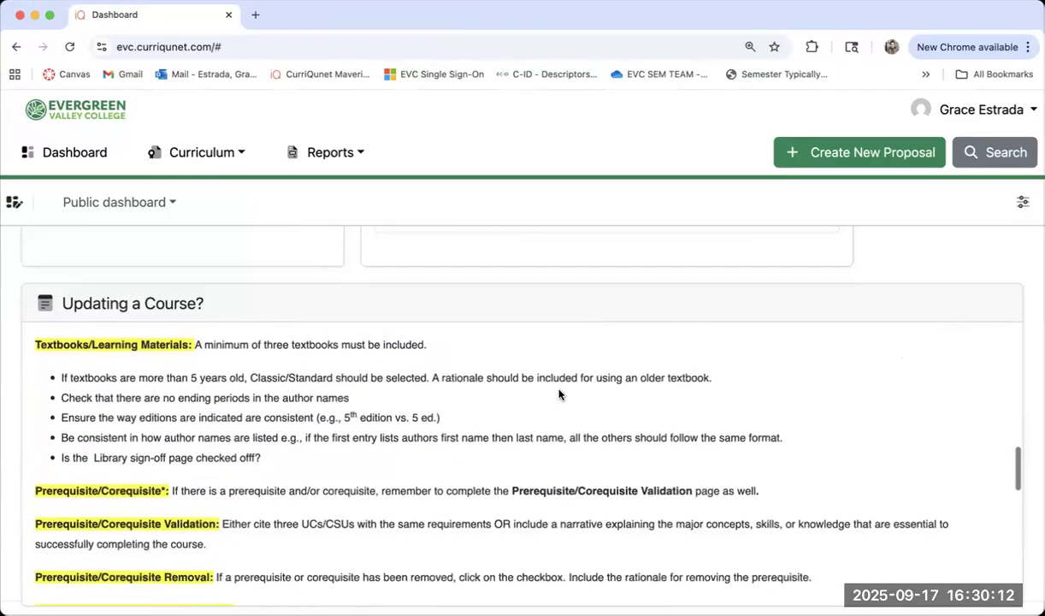
scroll(559, 394, "down", 1)
scroll(559, 394, "up", 15)
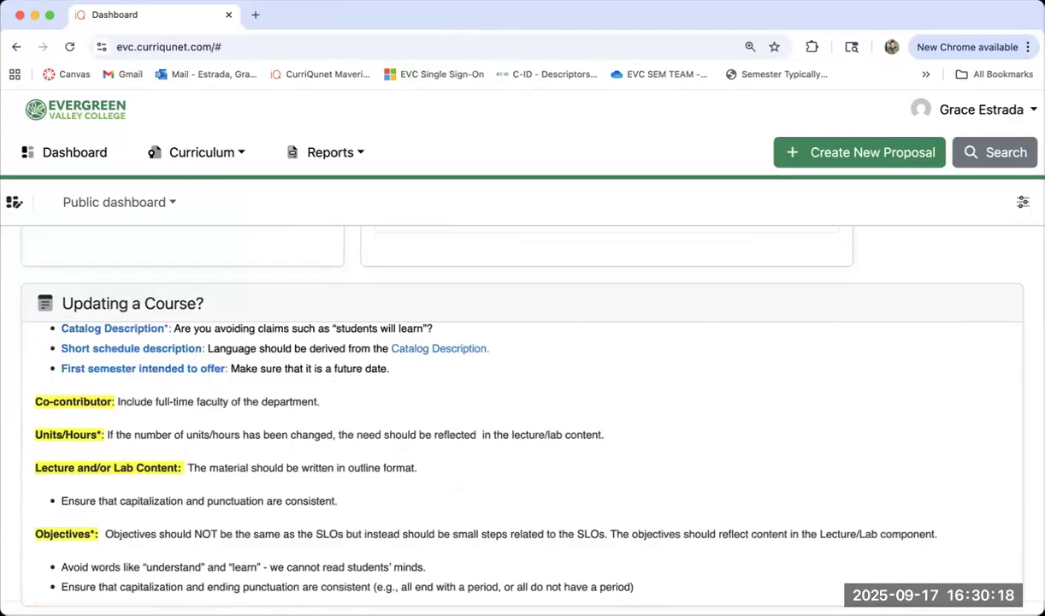
left_click(373, 15)
scroll(848, 243, "up", 5)
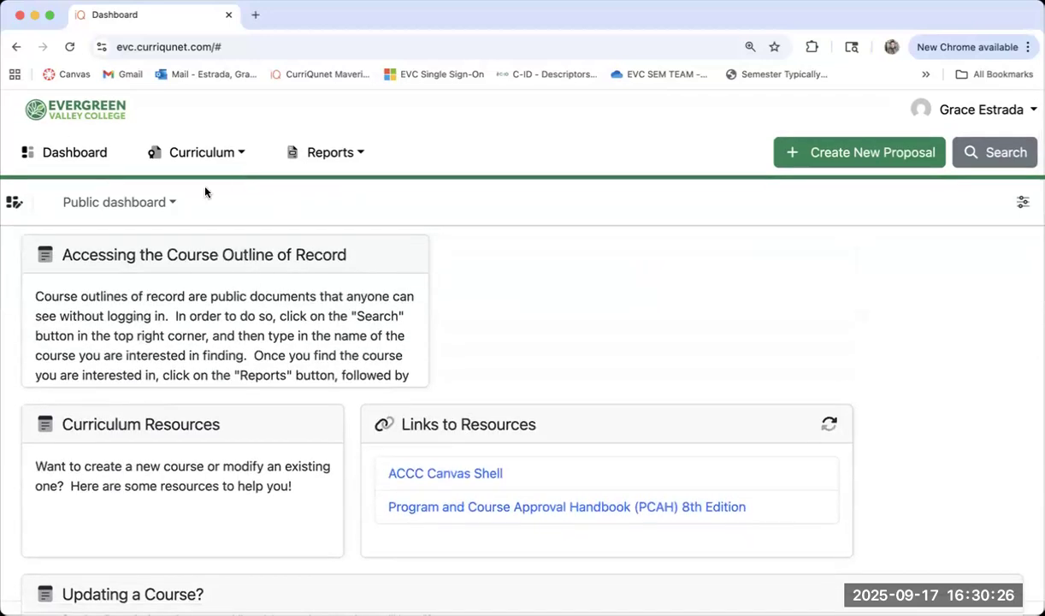
- Switch from the Public dashboard to the Global dashboard and look over My Courses and My Approvals
left_click(113, 203)
left_click(112, 240)
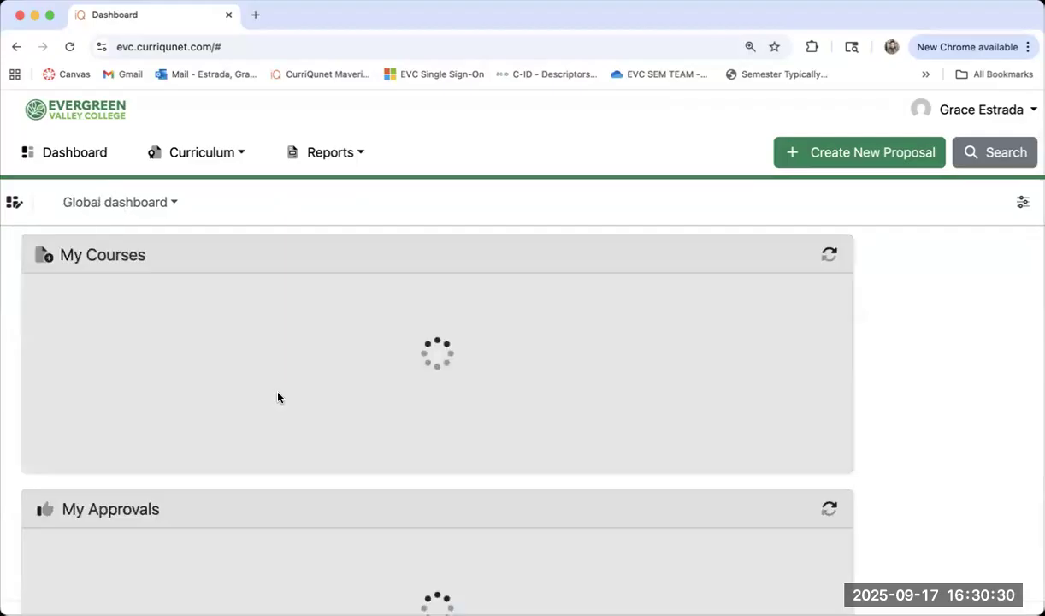
scroll(773, 449, "down", 10)
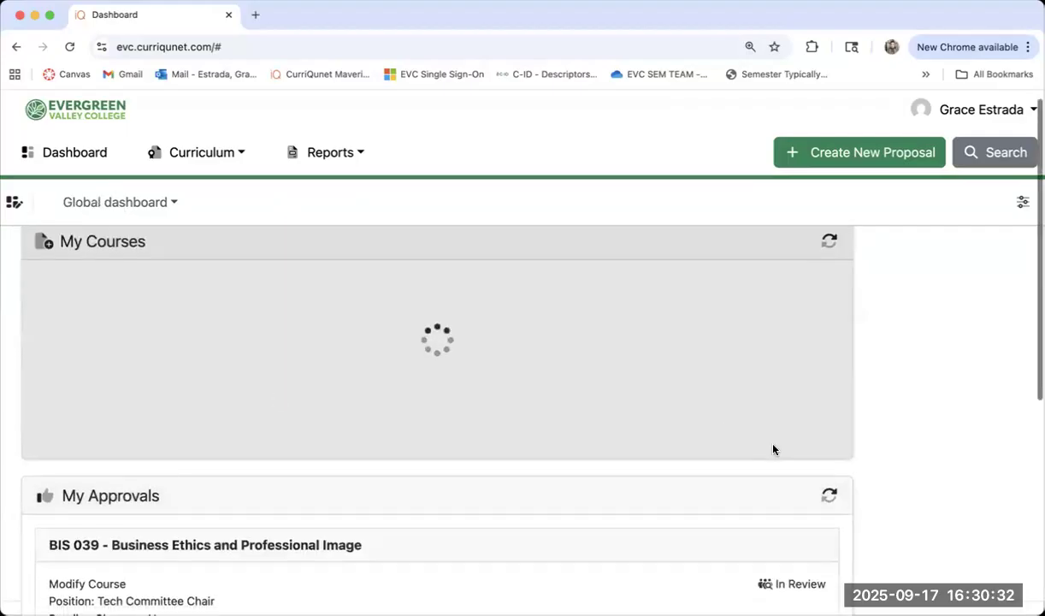
scroll(773, 449, "up", 10)
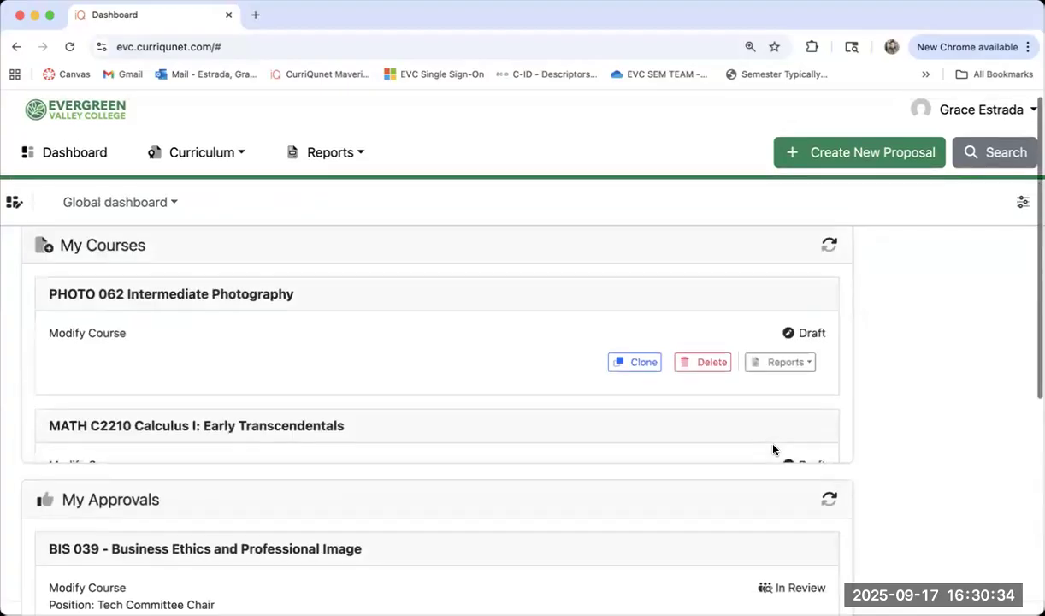
- Open the curriculum course search and set its subject filter to (PSYCH) Psychology
left_click(195, 155)
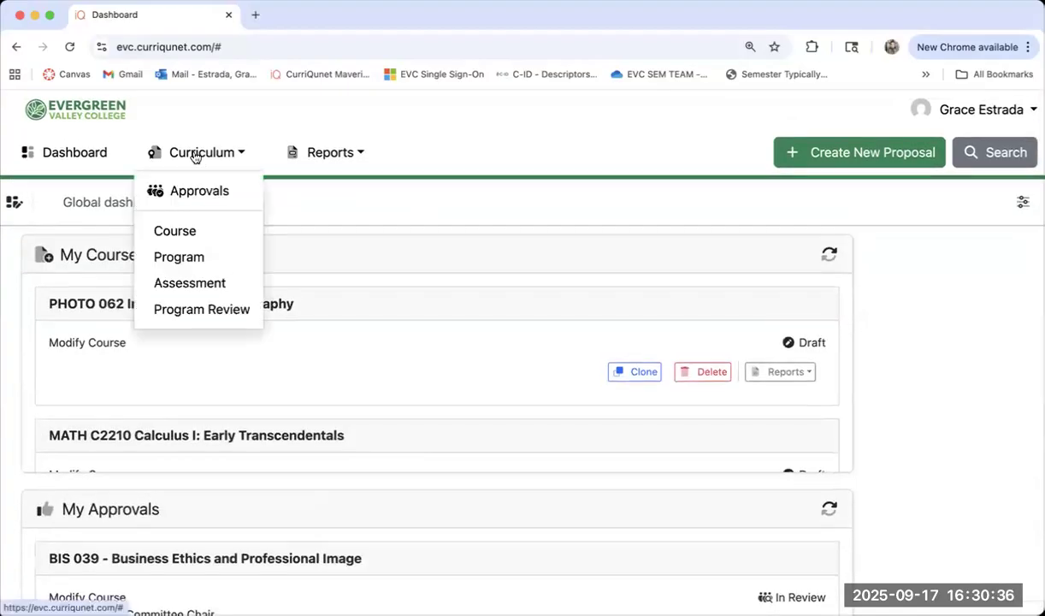
left_click(183, 233)
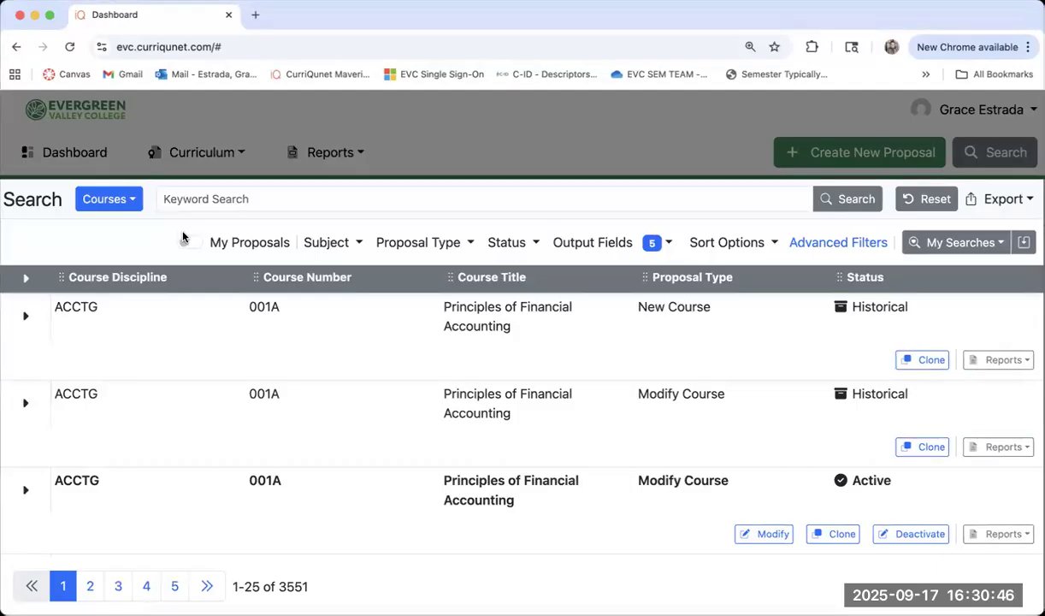
left_click(326, 245)
scroll(399, 499, "down", 15)
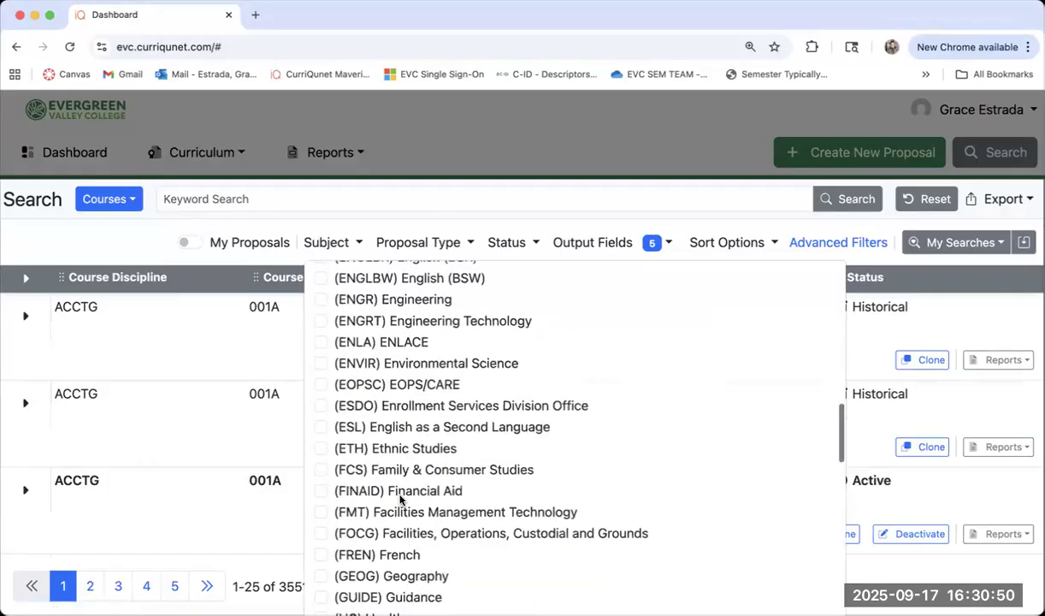
scroll(399, 499, "down", 10)
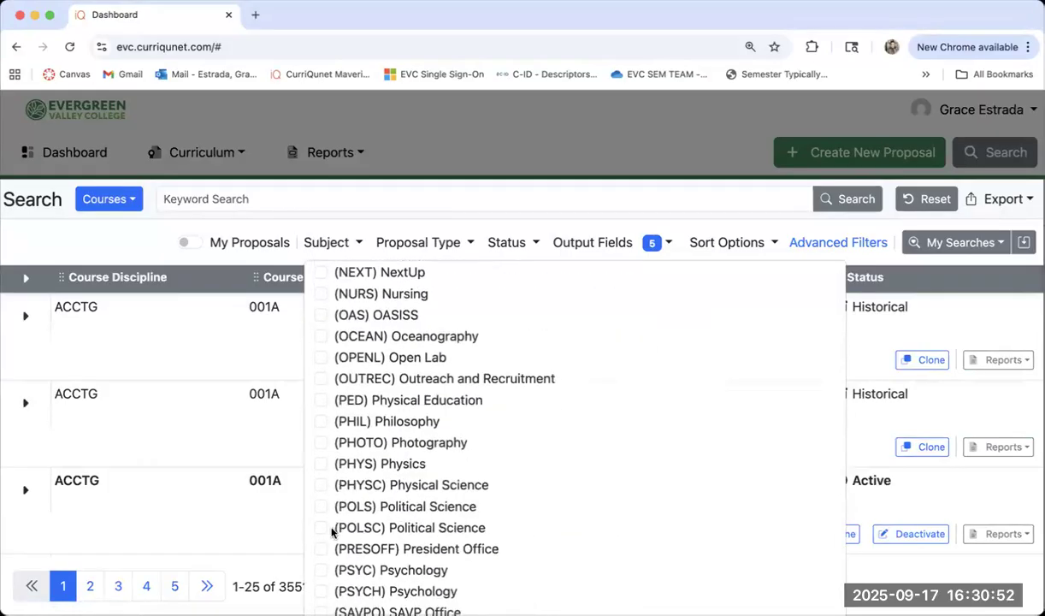
scroll(332, 531, "down", 2)
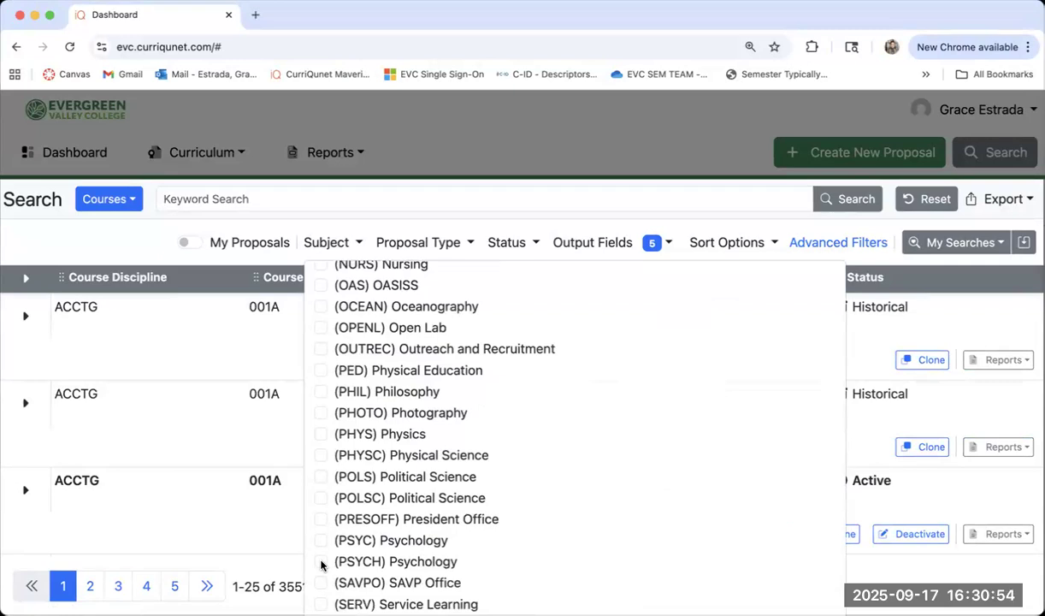
left_click(321, 560)
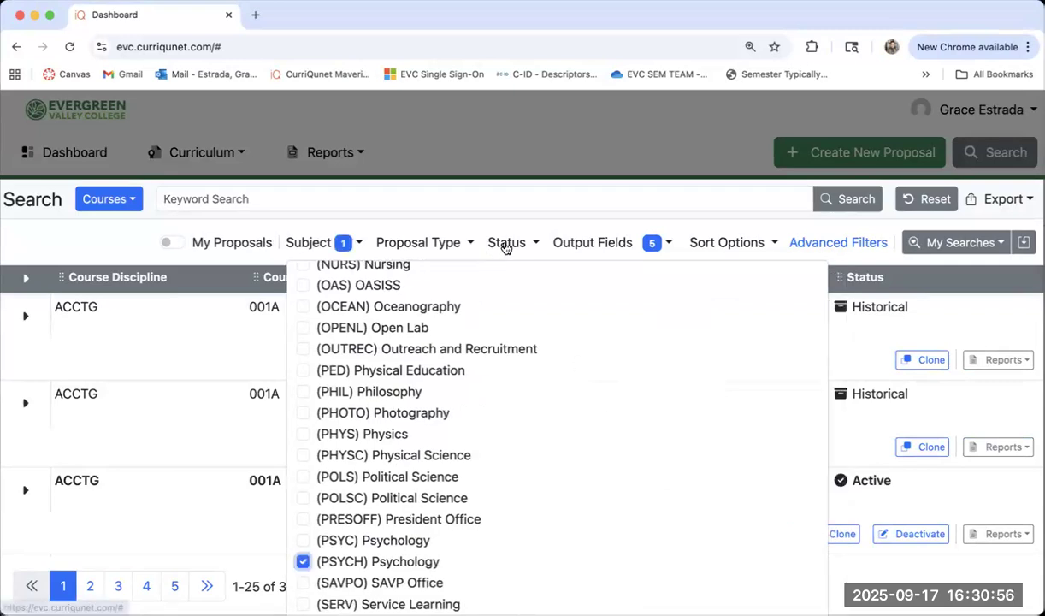
- Filter the courses by the statuses Active and In Review and run the search
left_click(505, 247)
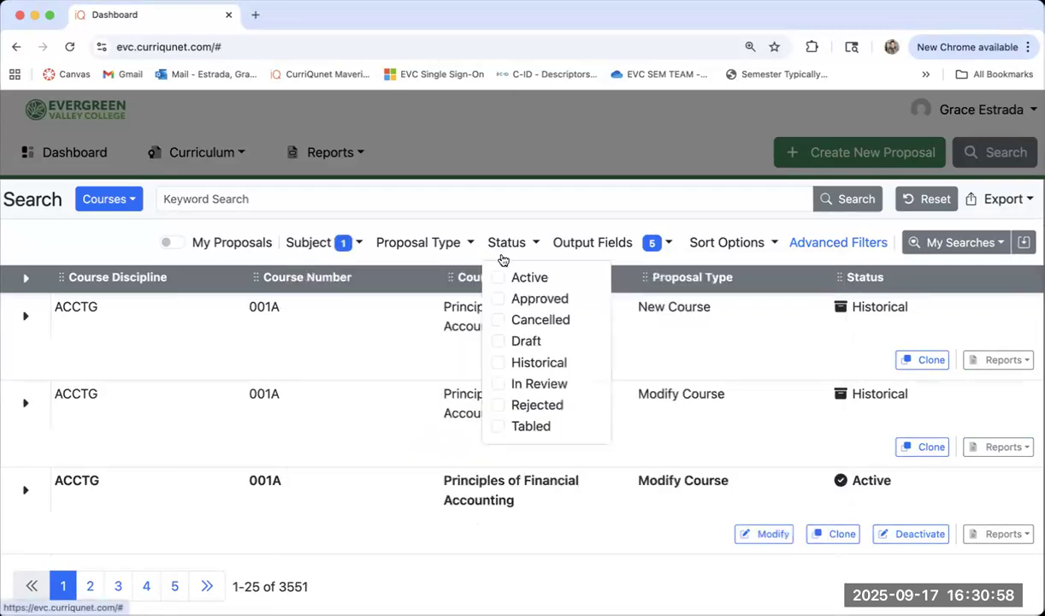
left_click(496, 276)
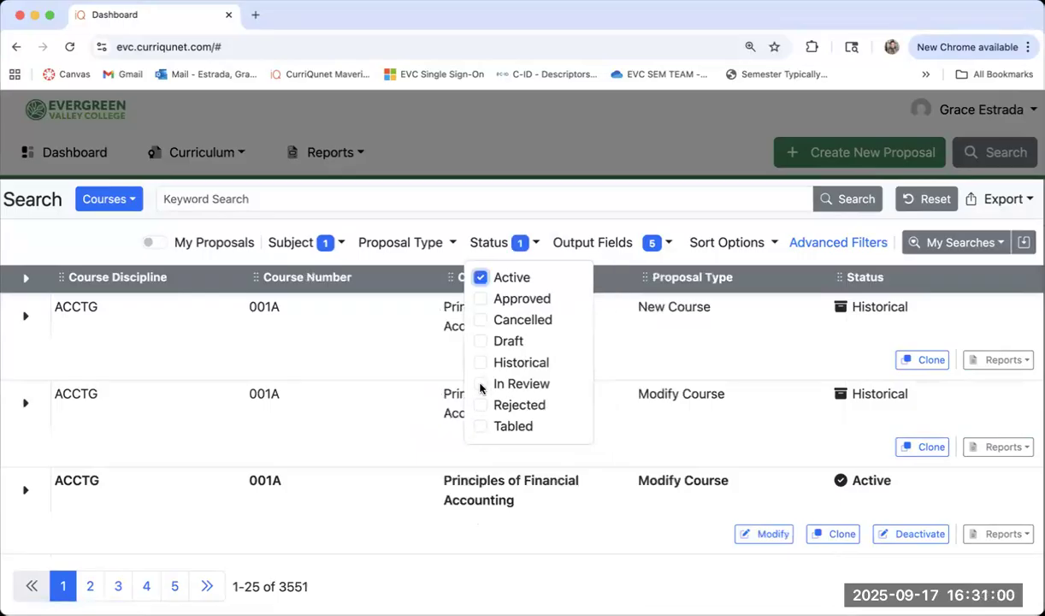
left_click(479, 384)
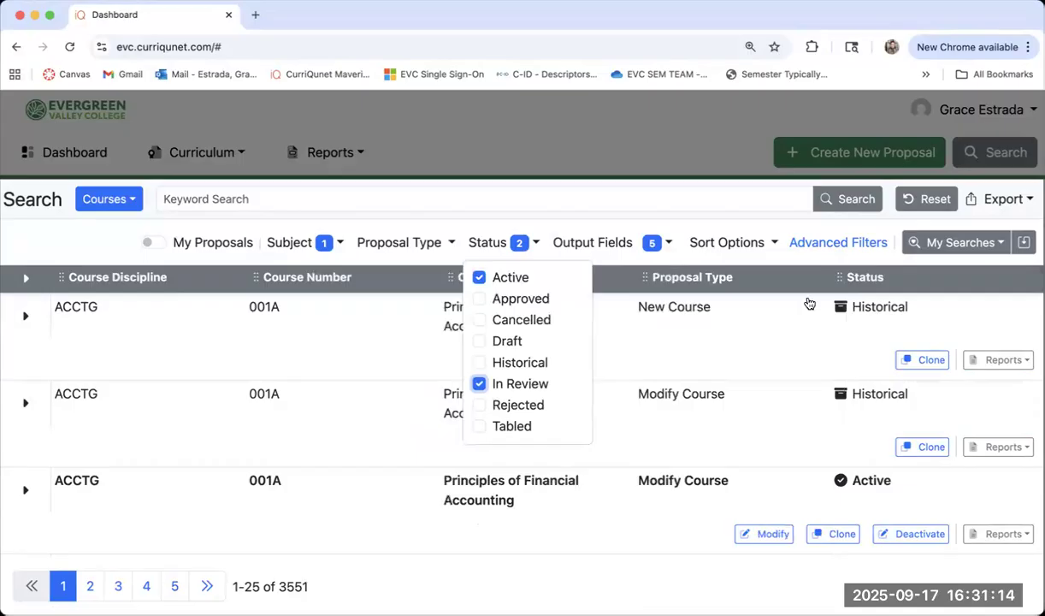
left_click(847, 202)
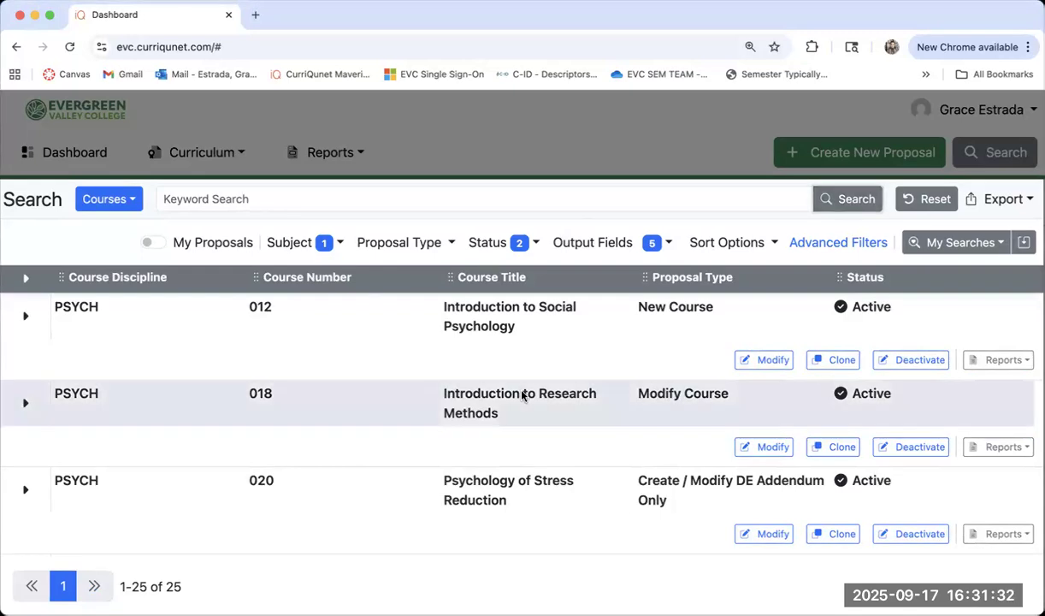
- Create a Modify Course proposal for the active course PSYCH 012 Introduction to Social Psychology
left_click(769, 362)
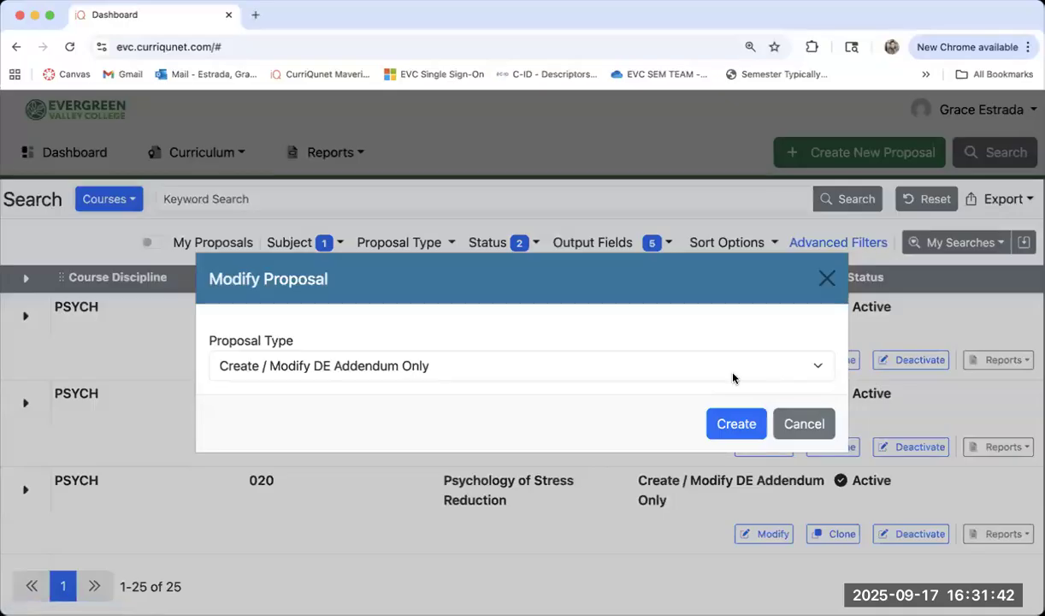
left_click(731, 373)
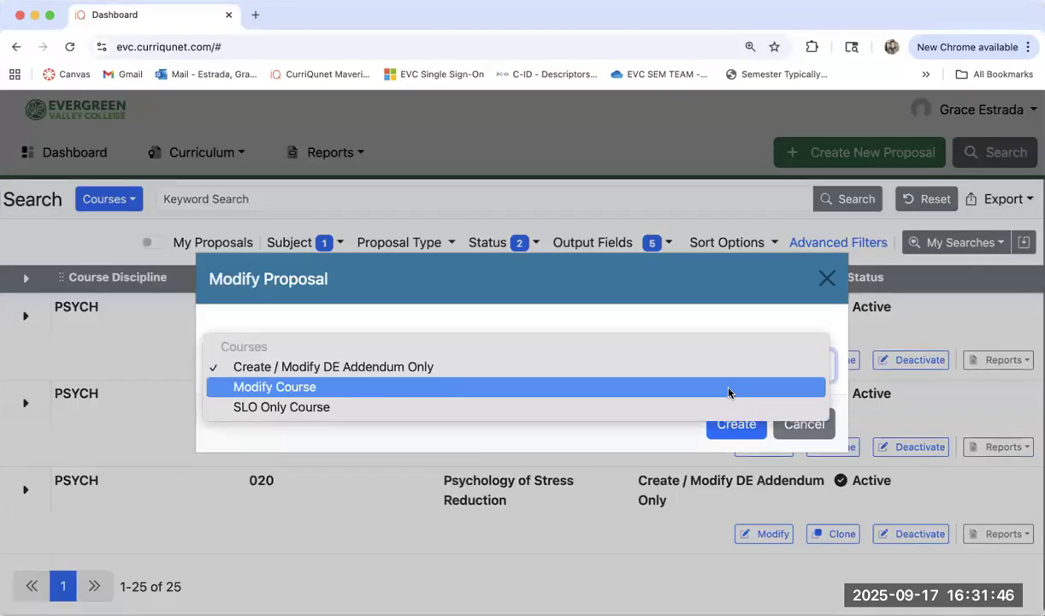
left_click(728, 392)
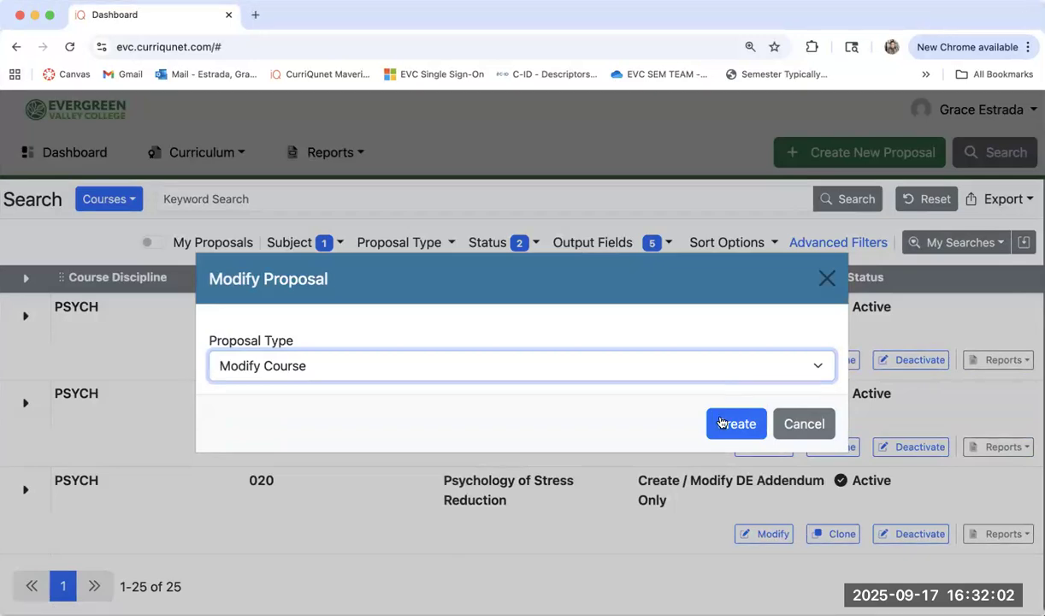
left_click(732, 423)
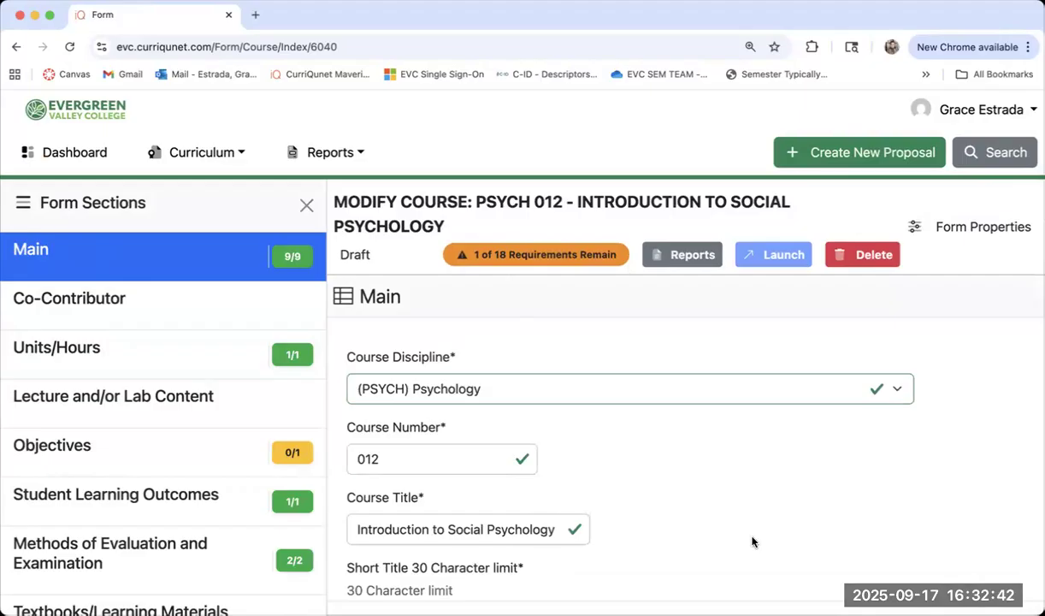
- Review the proposal's Main section from Course Discipline through the titles and justification to the Catalog Description
scroll(752, 541, "down", 1)
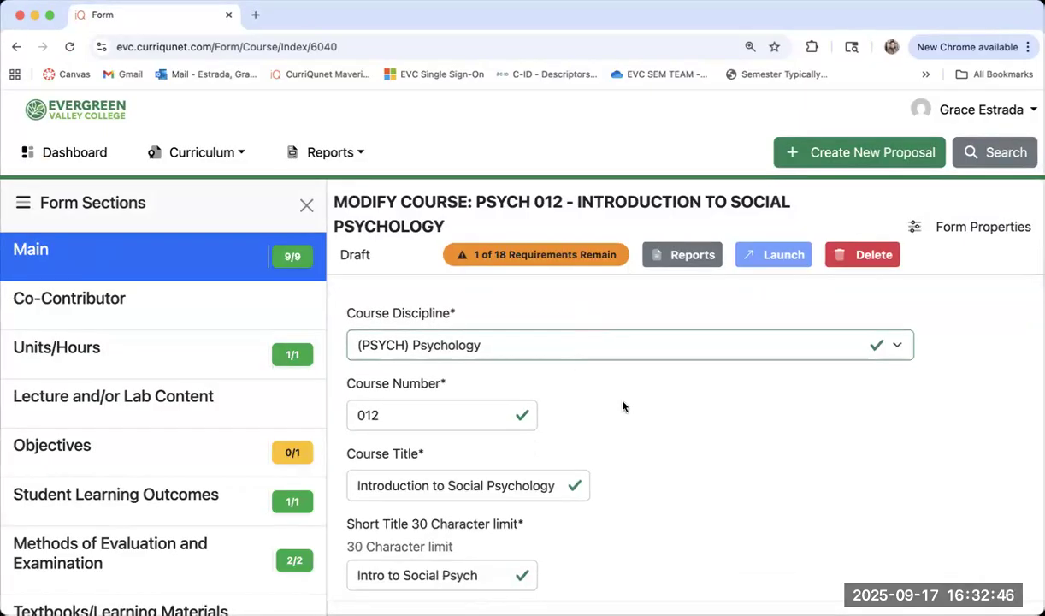
scroll(622, 406, "down", 1)
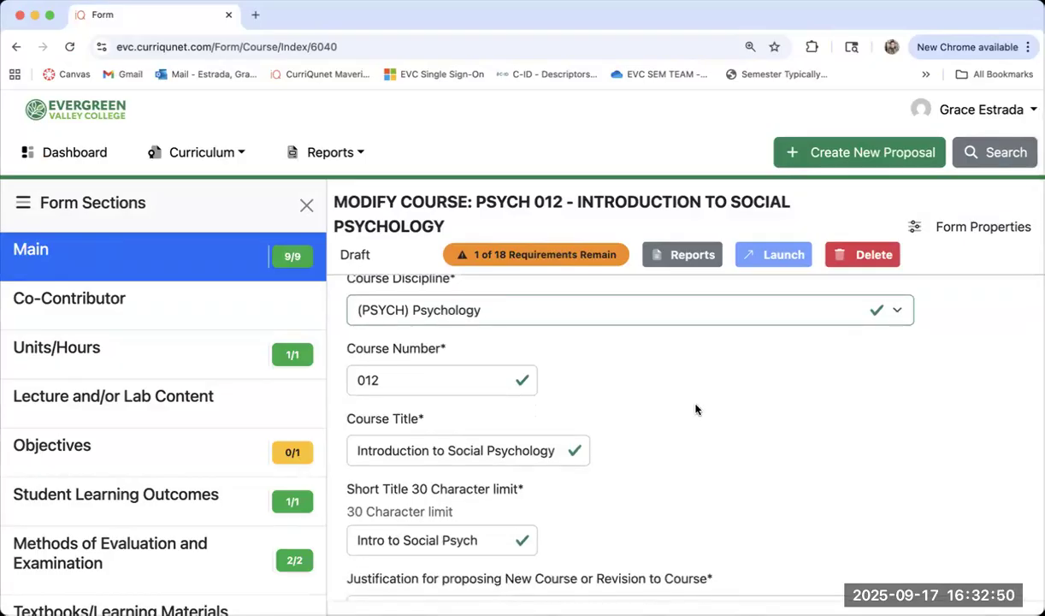
scroll(695, 410, "down", 1)
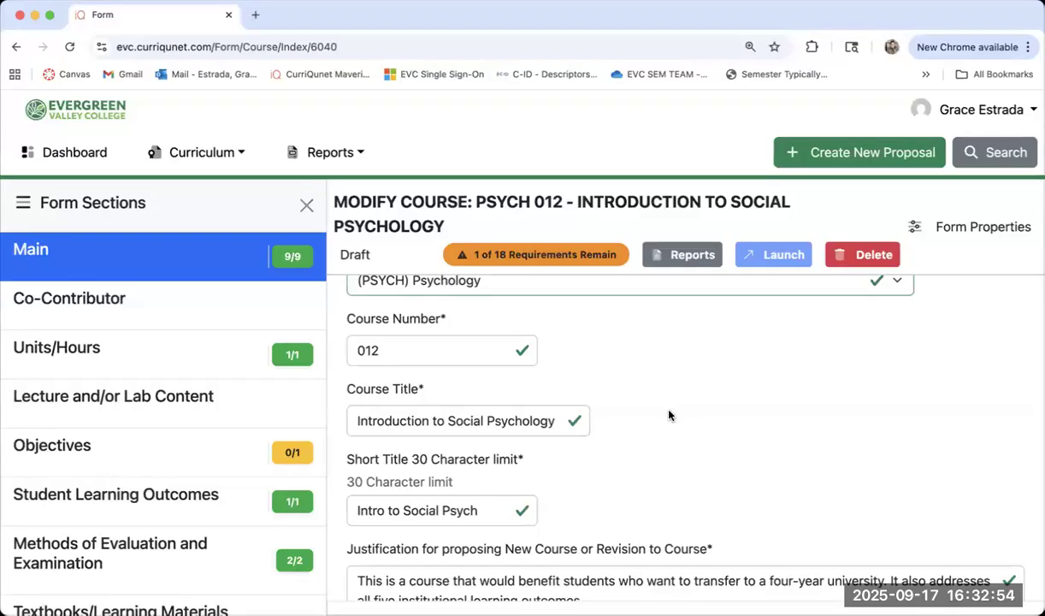
scroll(669, 414, "down", 2)
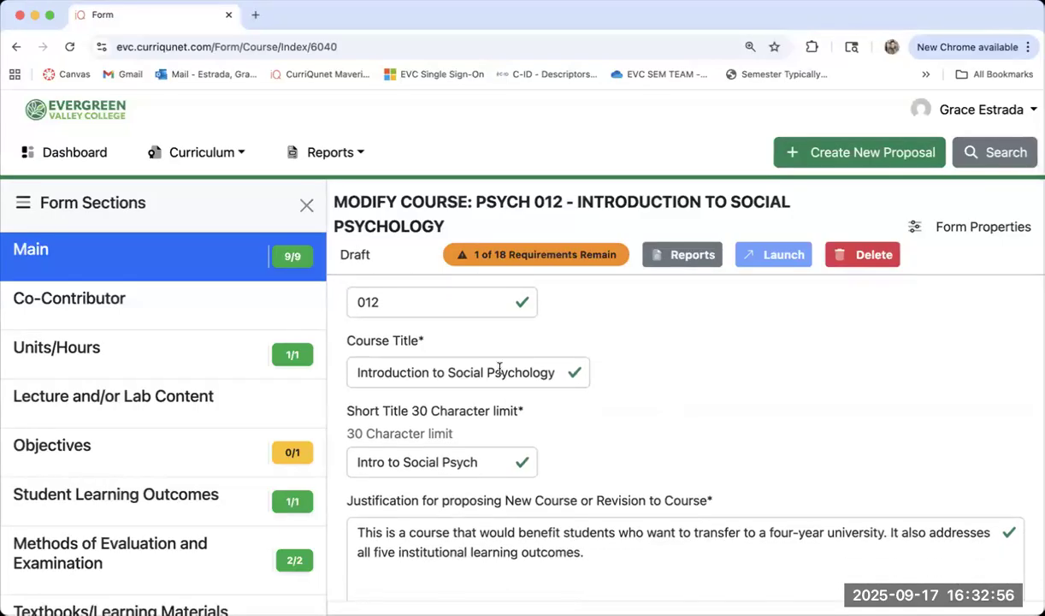
scroll(622, 440, "down", 2)
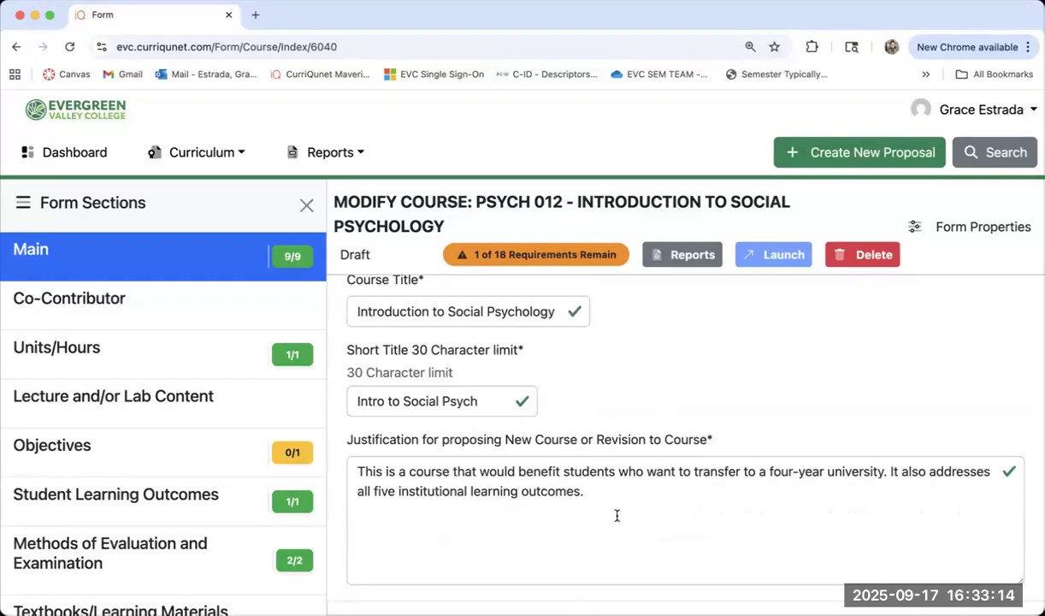
scroll(760, 431, "down", 1)
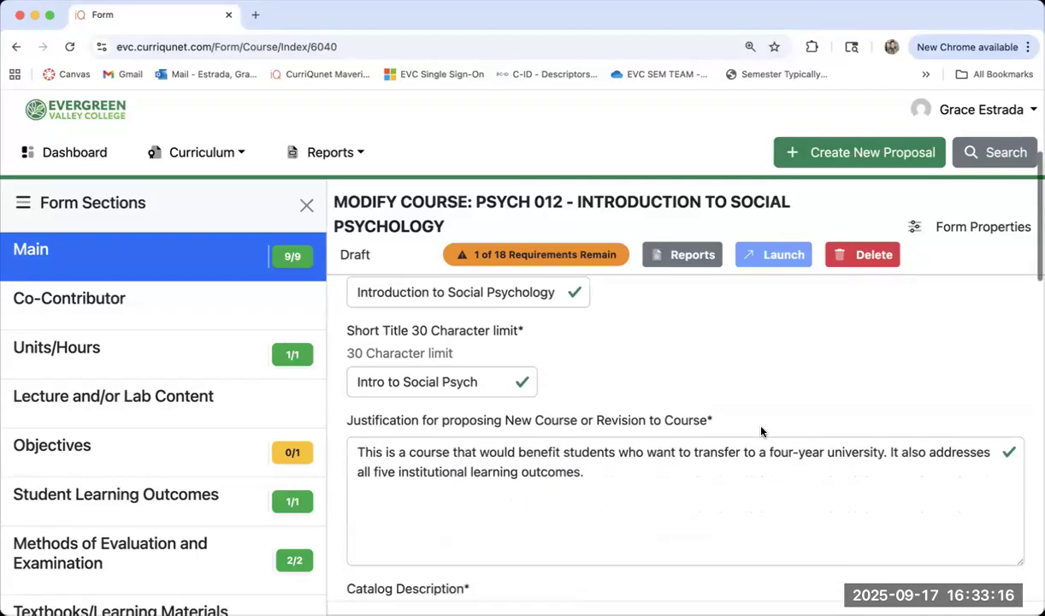
scroll(761, 432, "down", 1)
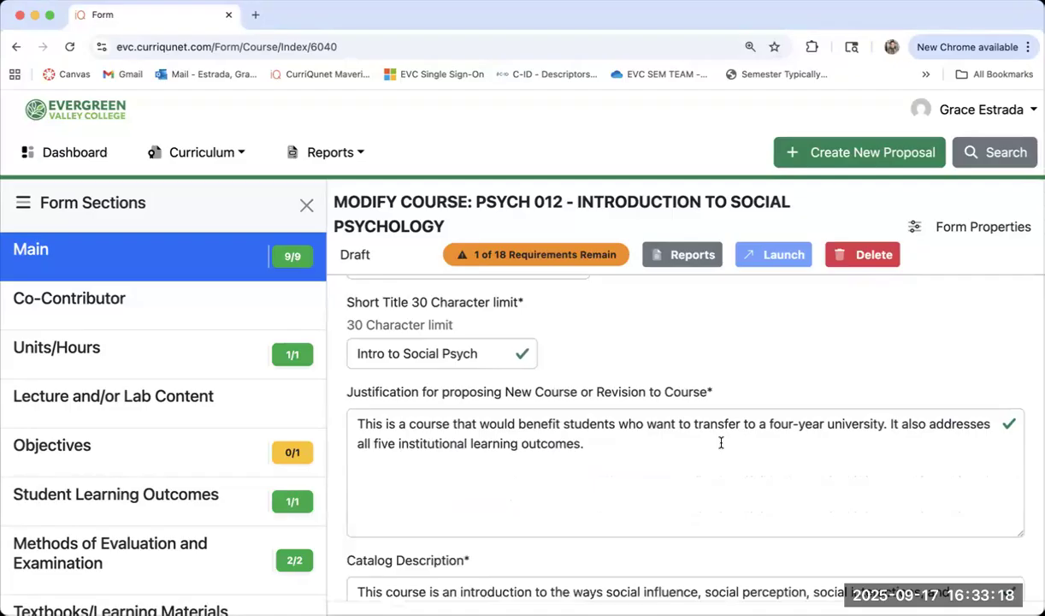
scroll(720, 442, "down", 5)
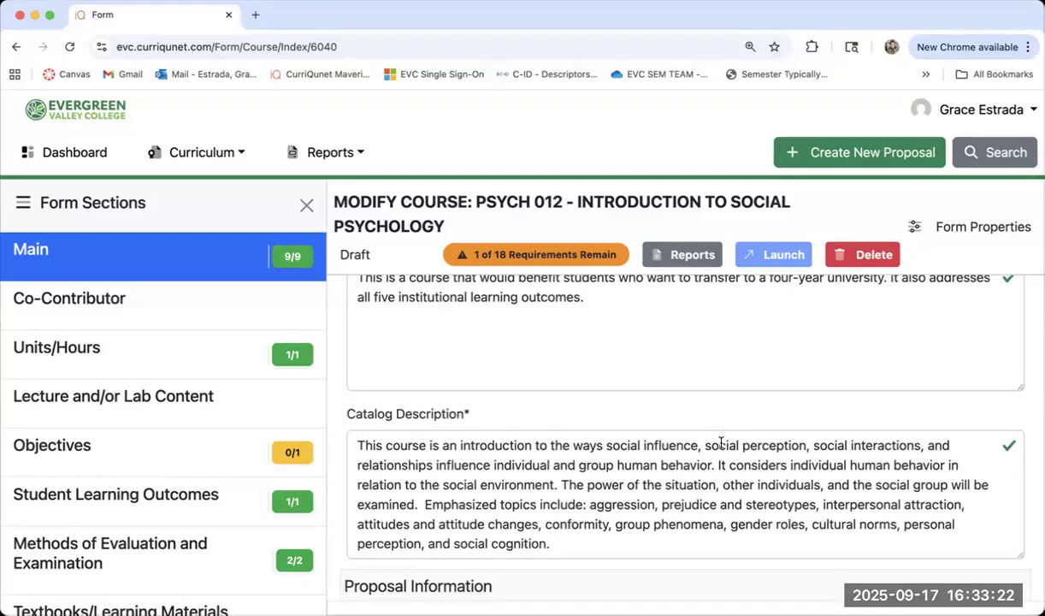
scroll(721, 442, "up", 1)
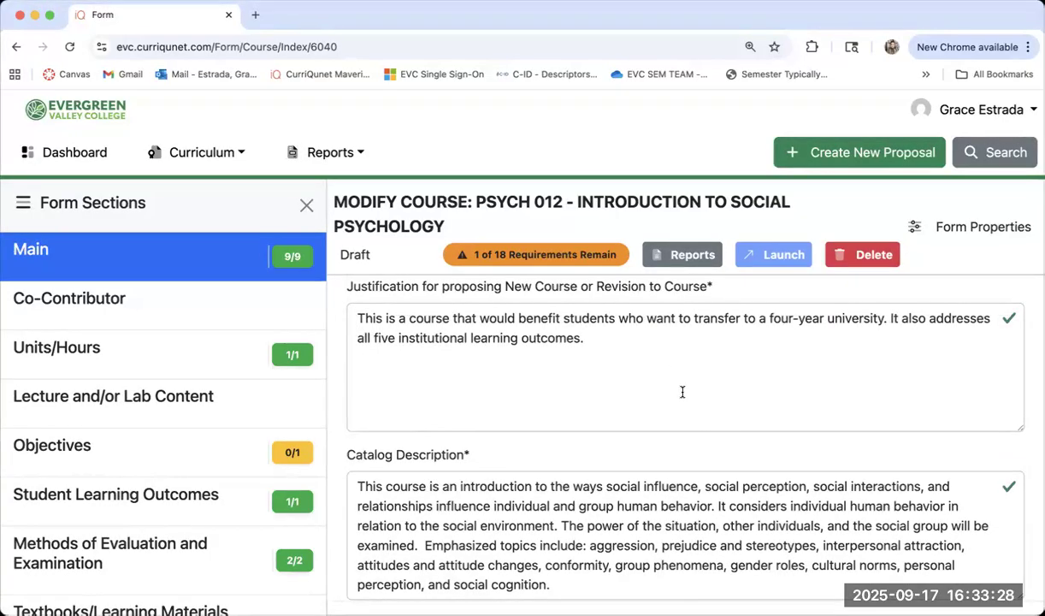
scroll(682, 392, "up", 1)
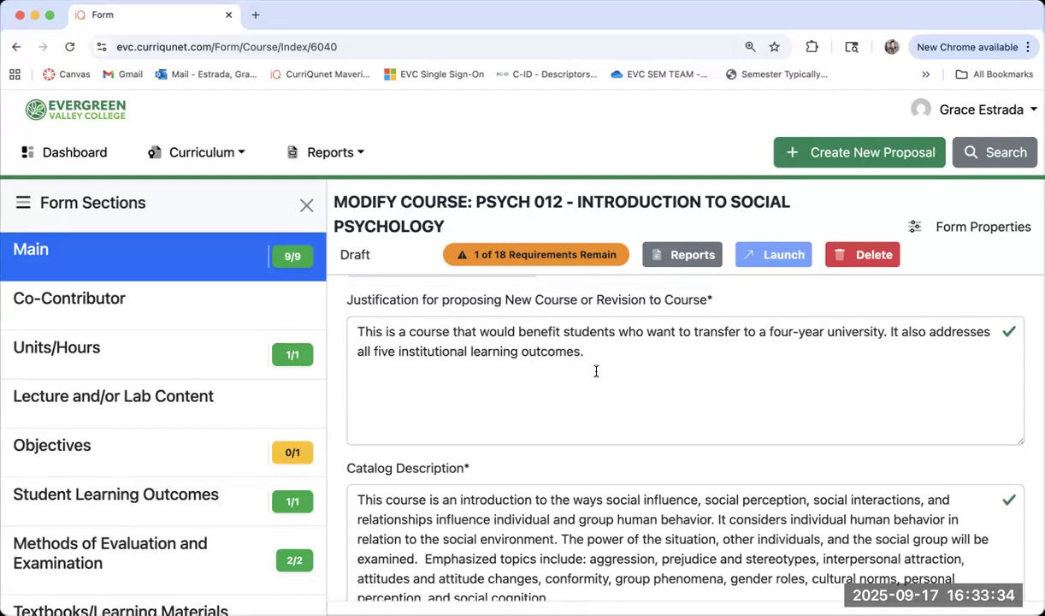
- Rewrite the Main section's course revision justification to read "This is a required periodic course update."
left_click(560, 333)
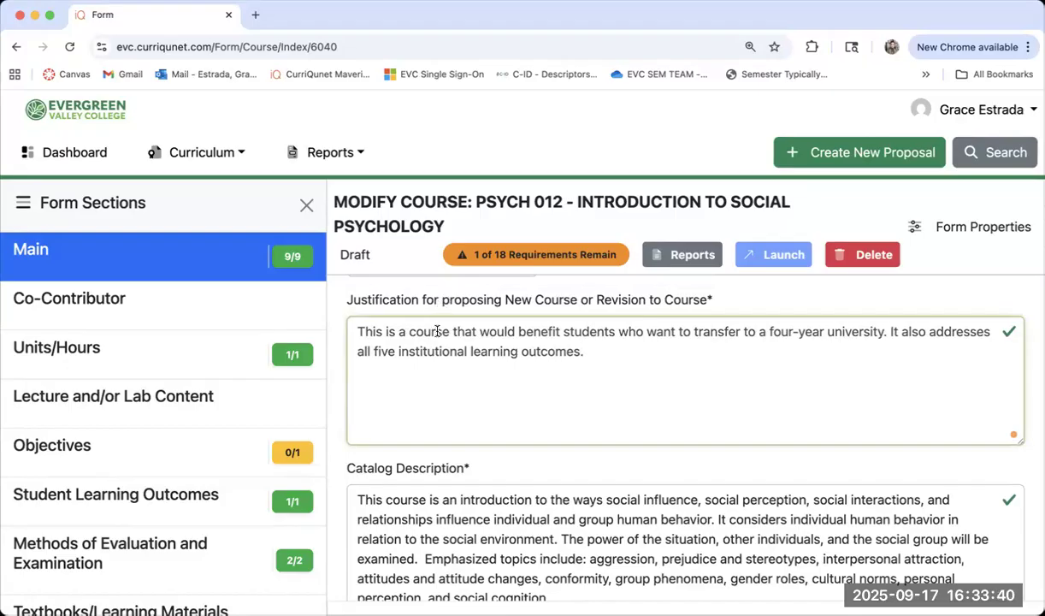
left_click_drag(452, 332, 577, 350)
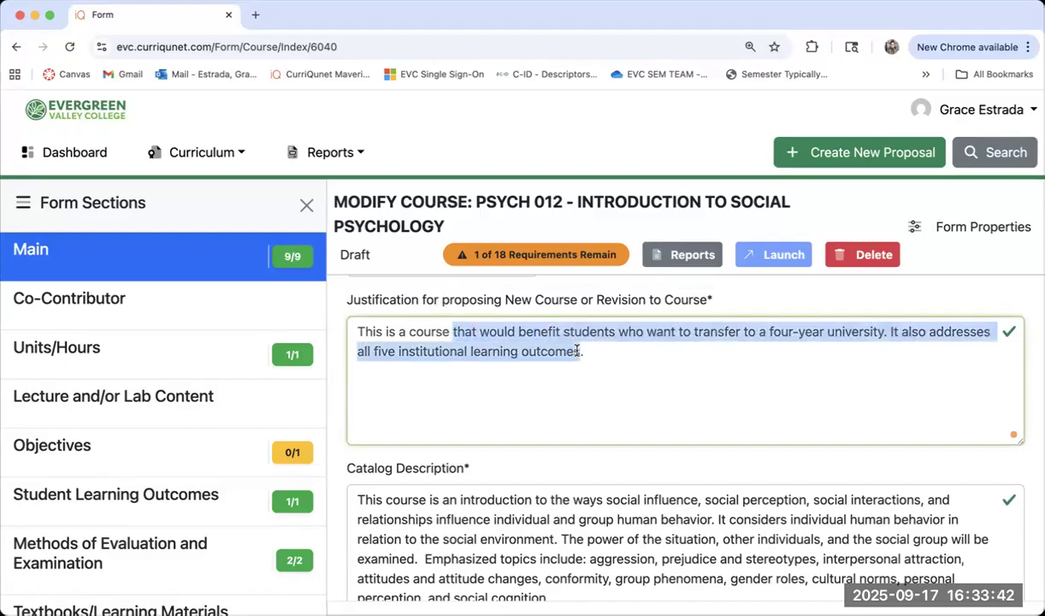
key("BackSpace")
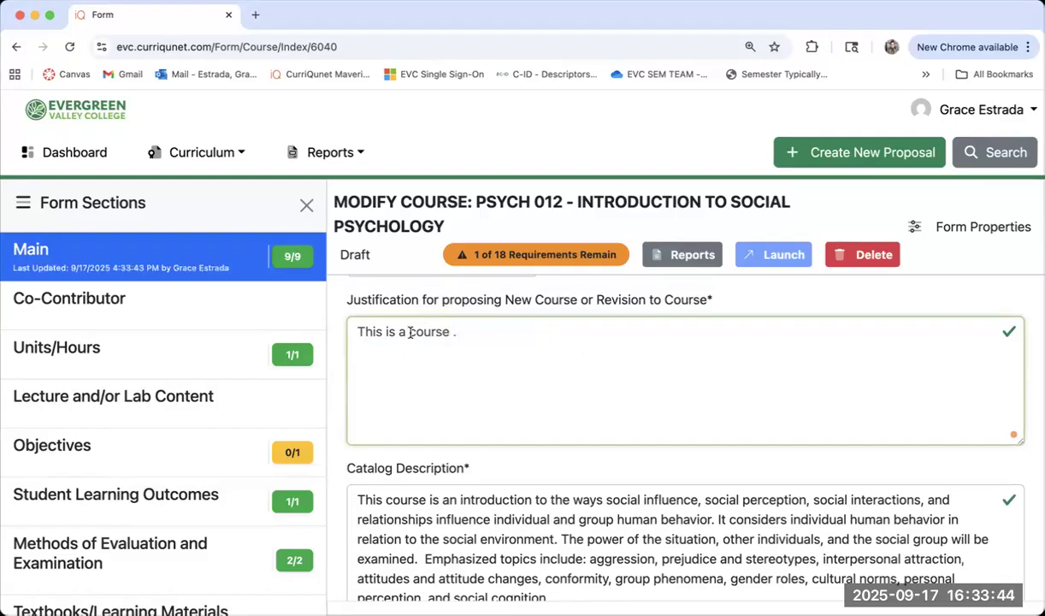
left_click(409, 331)
type("requi")
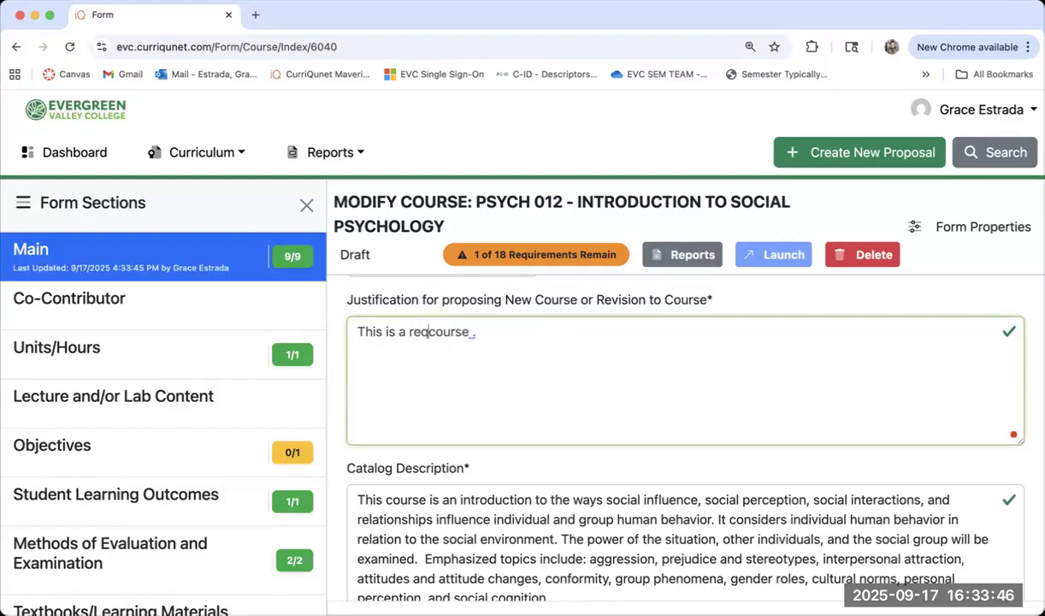
type("red periodic")
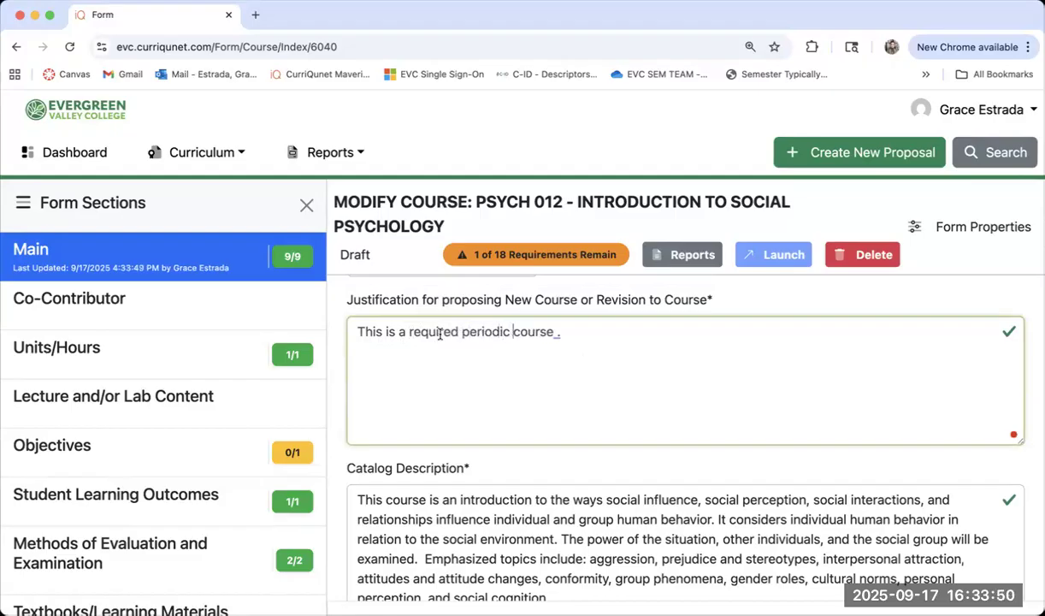
left_click(554, 333)
key("BackSpace")
type("update")
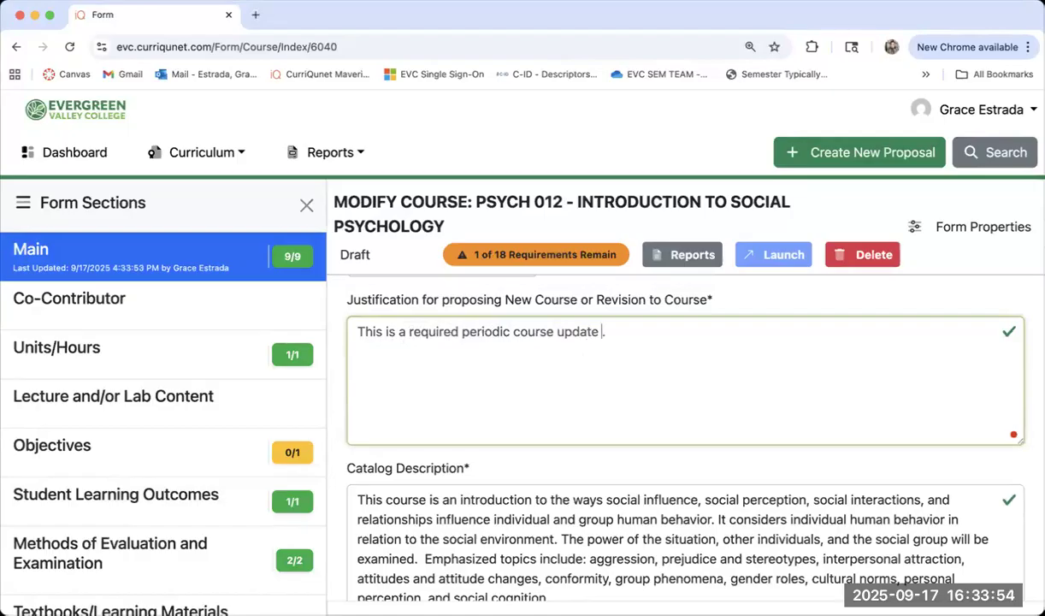
- Review the full Catalog Description text in the Main section
scroll(602, 401, "down", 1)
scroll(602, 402, "down", 5)
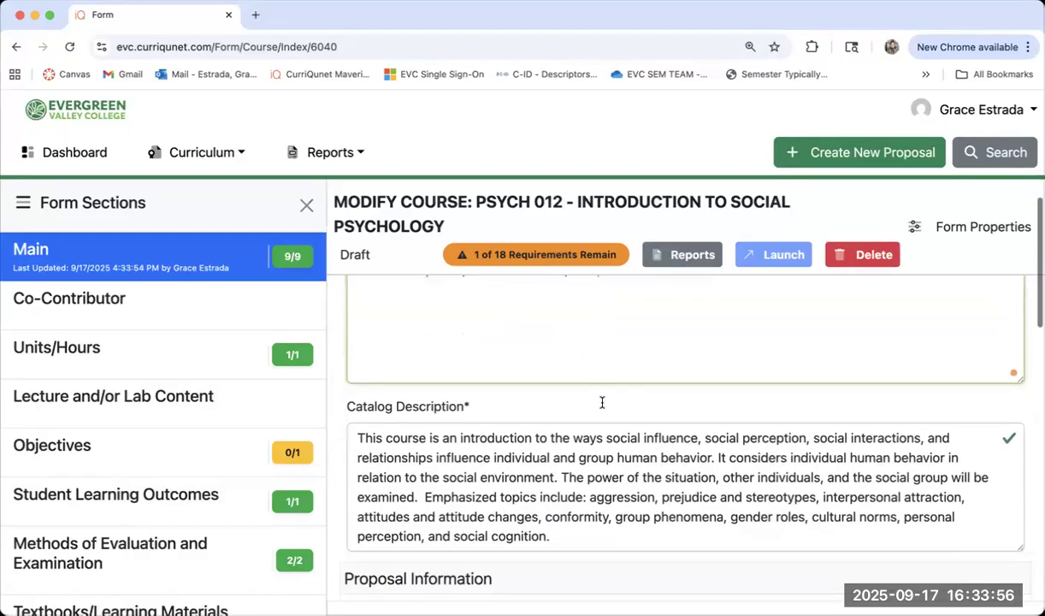
scroll(602, 402, "down", 1)
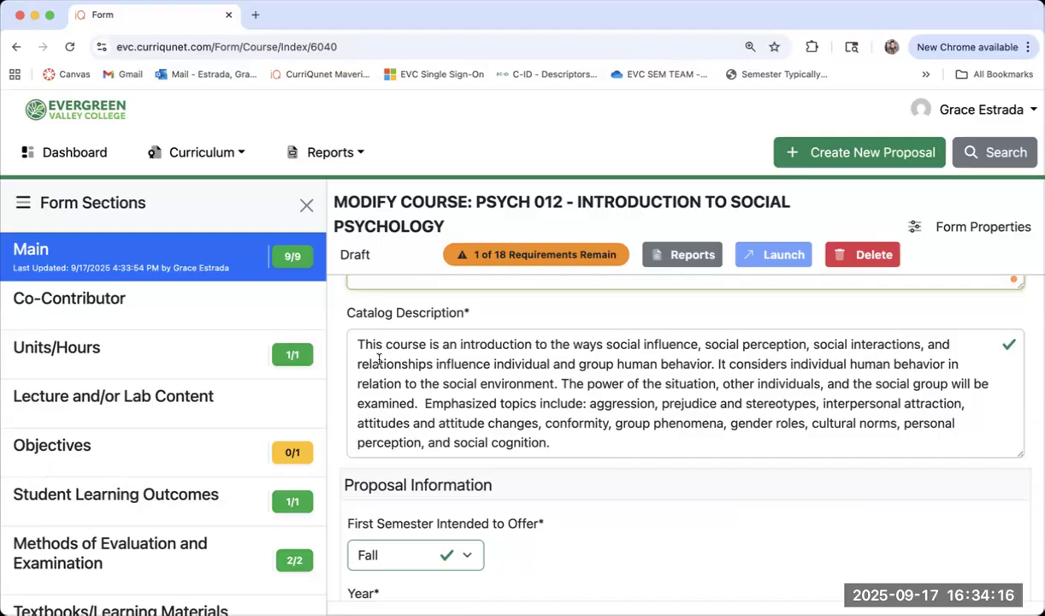
left_click_drag(352, 340, 604, 450)
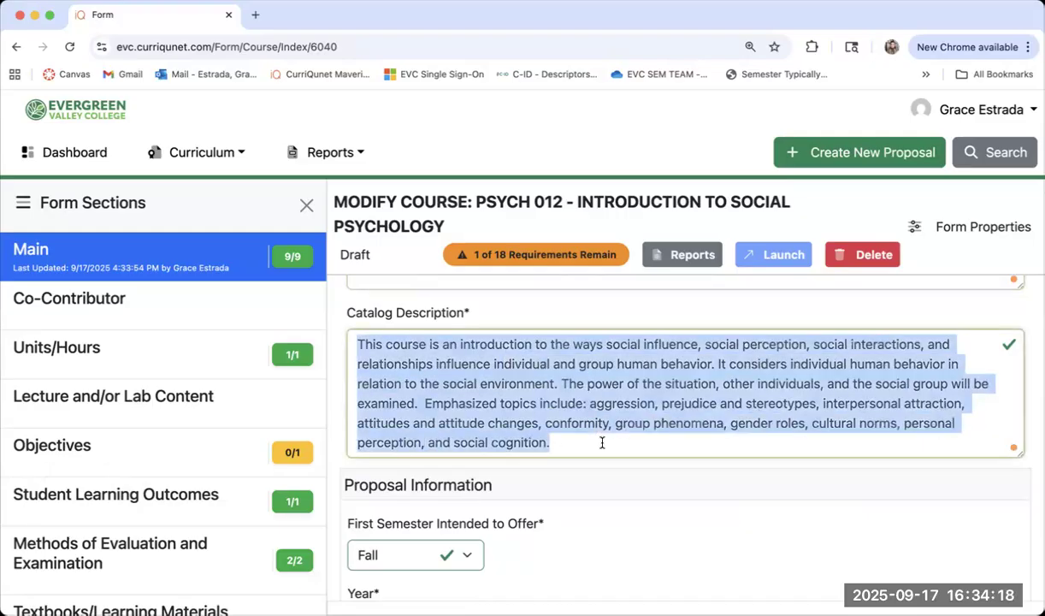
left_click(604, 450)
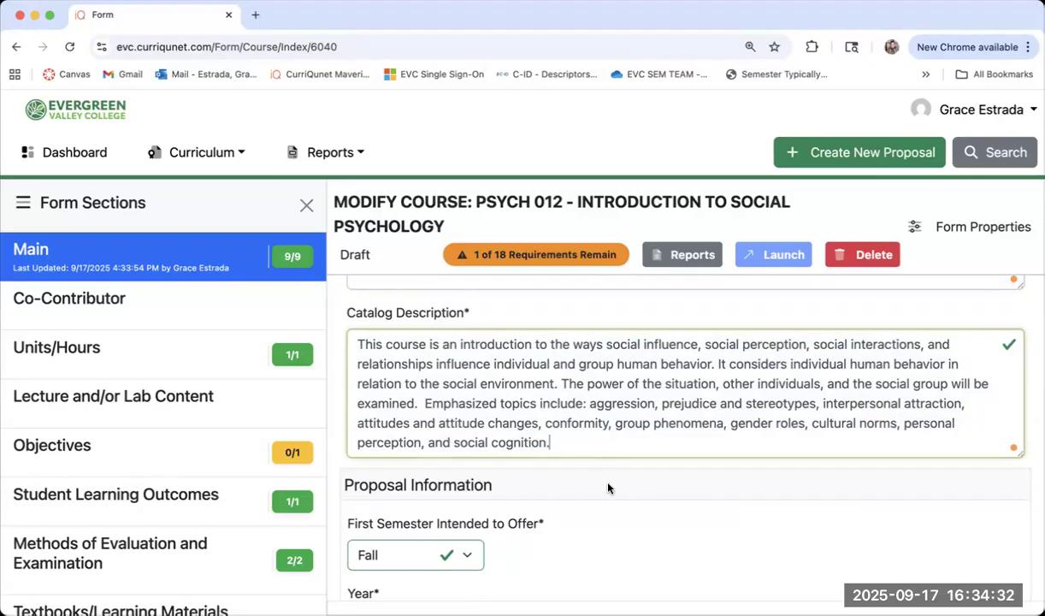
- Set the Proposal Information year of first intended offering to 2026
scroll(607, 488, "down", 2)
scroll(608, 487, "down", 1)
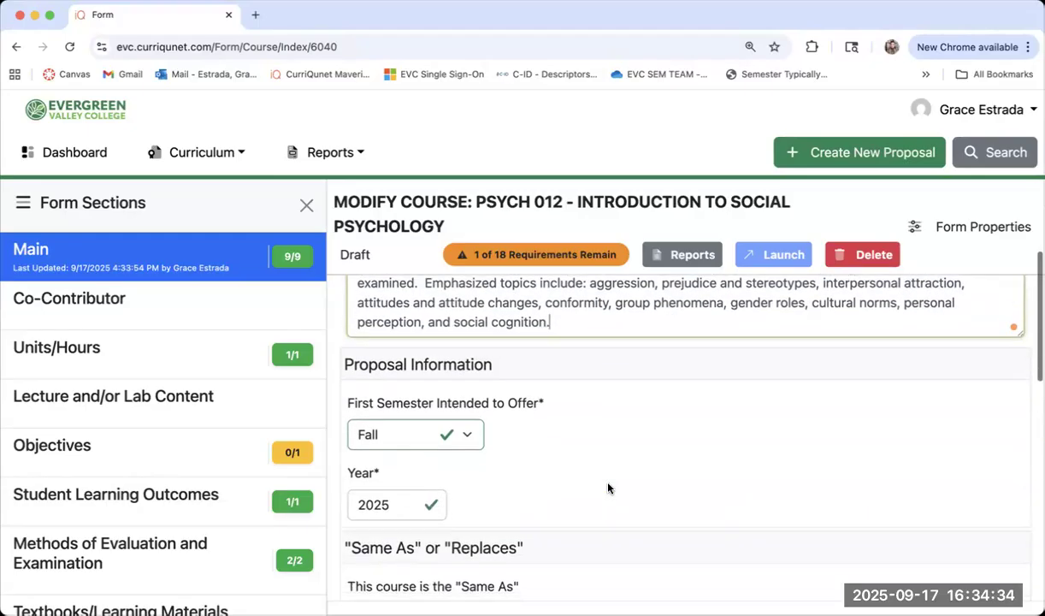
scroll(608, 487, "down", 2)
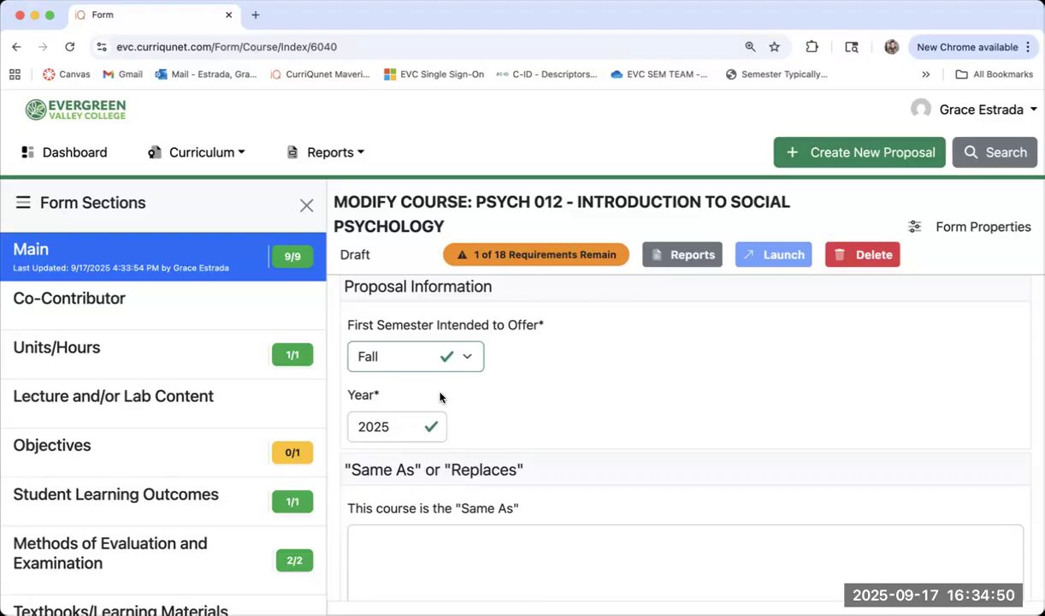
left_click(397, 425)
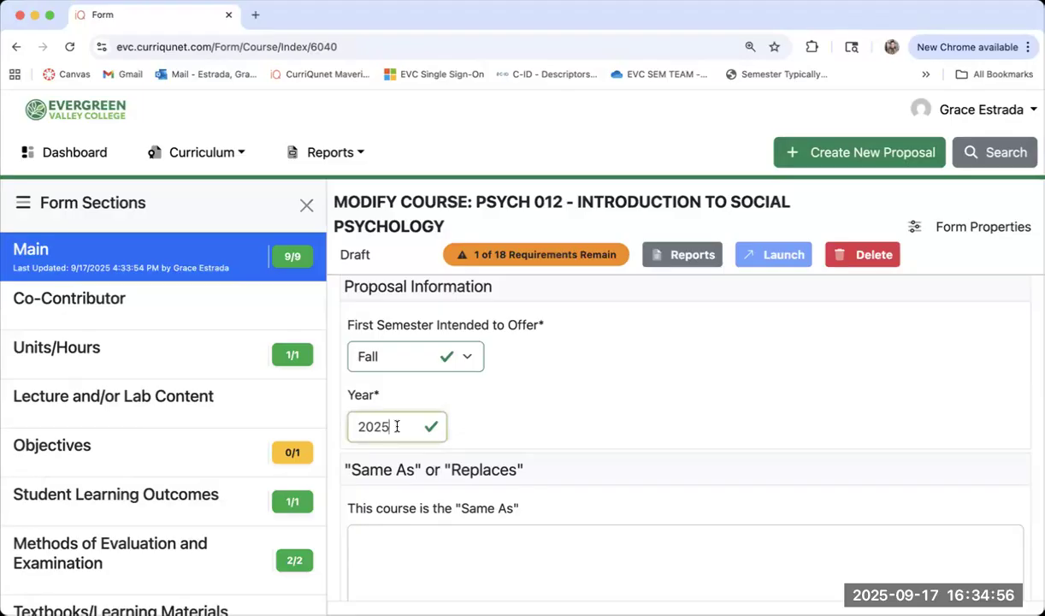
key("BackSpace")
type("6")
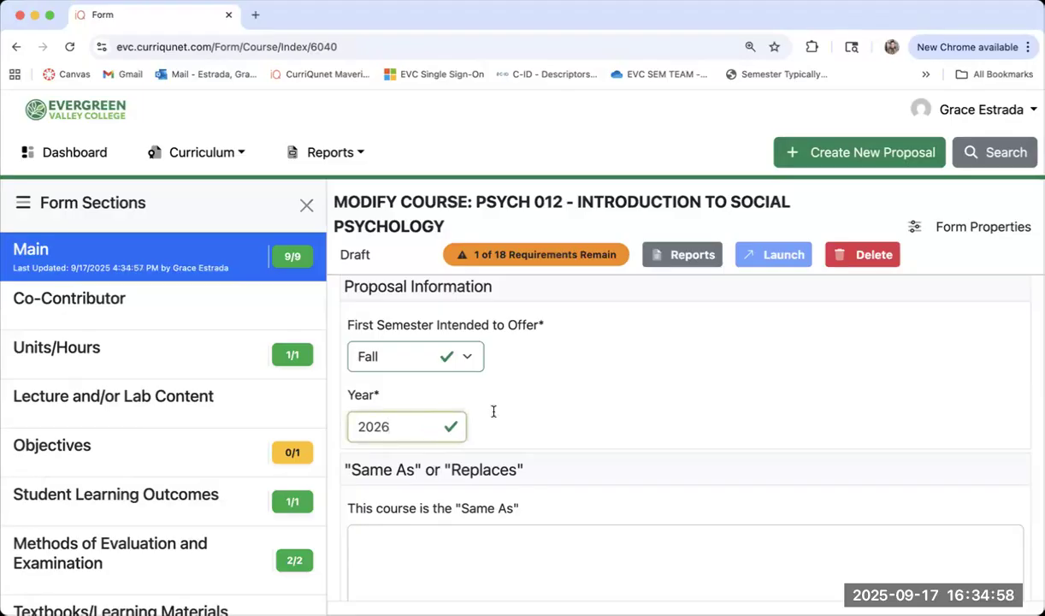
left_click(604, 429)
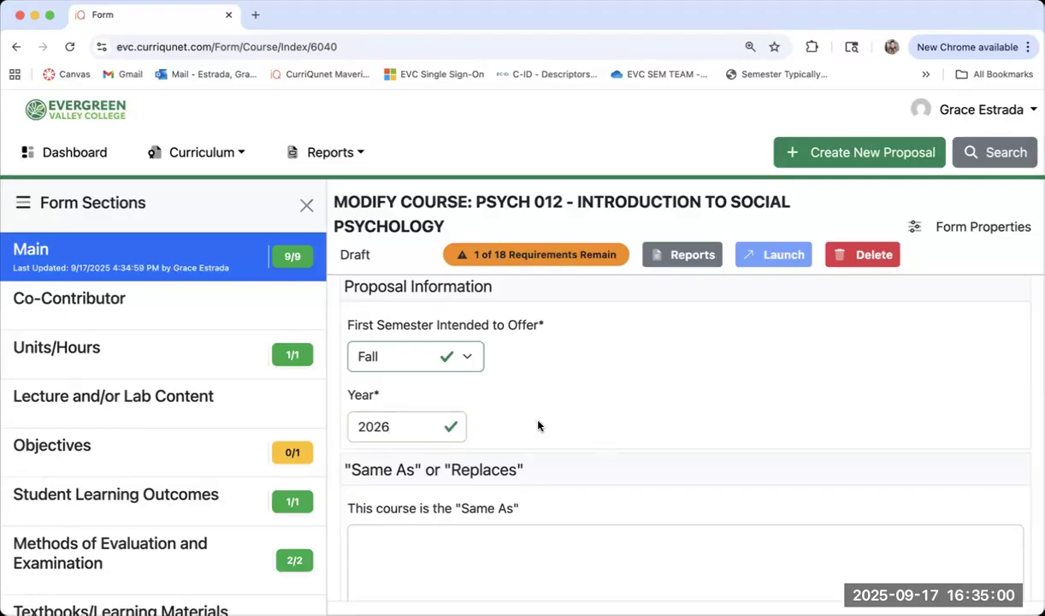
- Set the year for the first semester intended to offer to 2027
left_click(407, 432)
key("BackSpace")
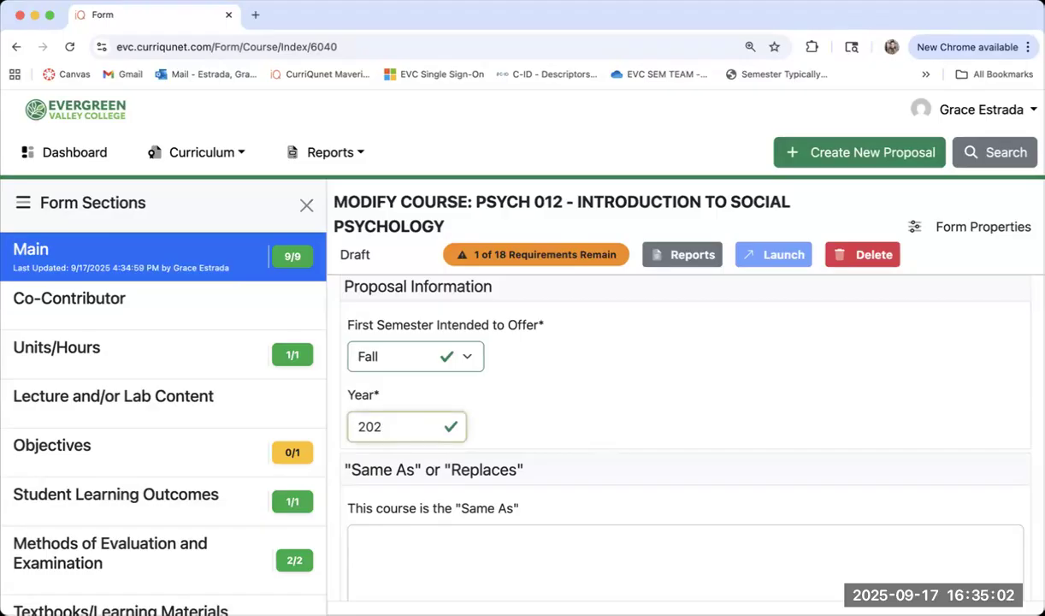
type("7")
left_click(642, 424)
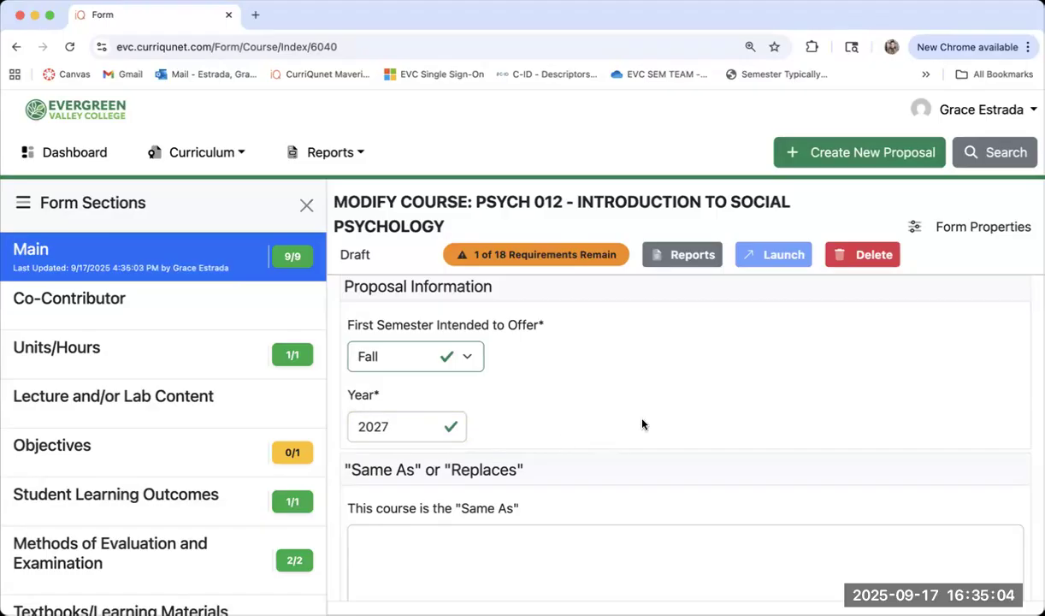
- Examine the "Same As" or "Replaces" fields, including their first semester and year entries, through the end of the Main section
scroll(642, 424, "down", 3)
scroll(642, 419, "down", 1)
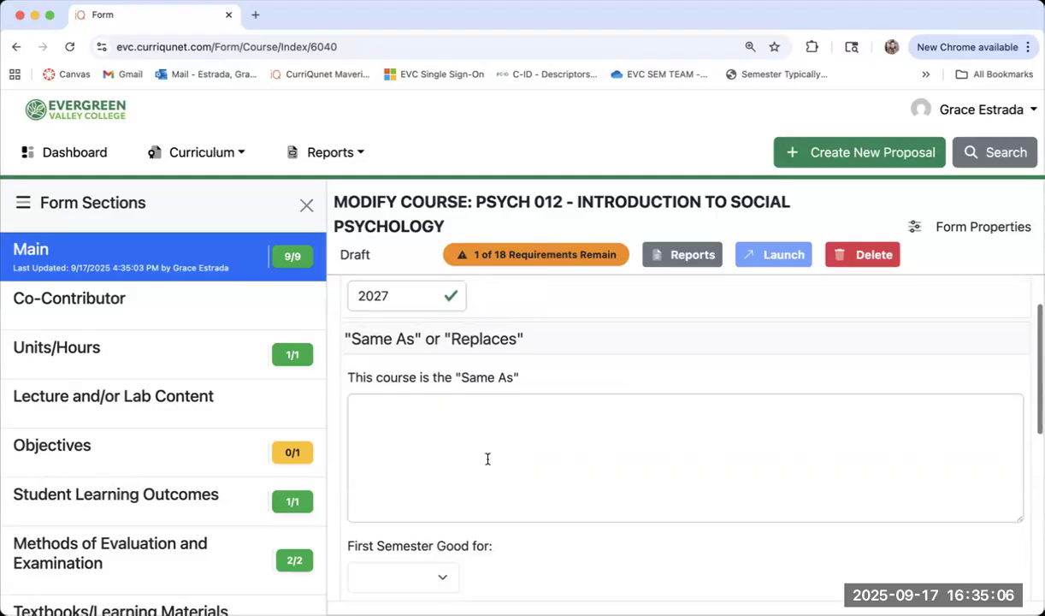
scroll(439, 452, "down", 3)
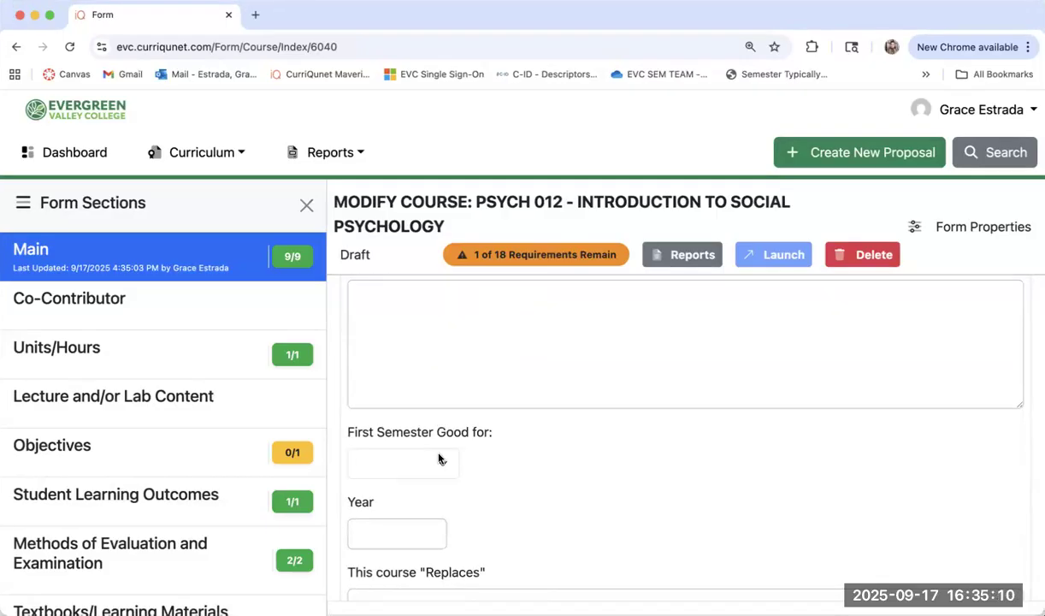
scroll(440, 462, "up", 4)
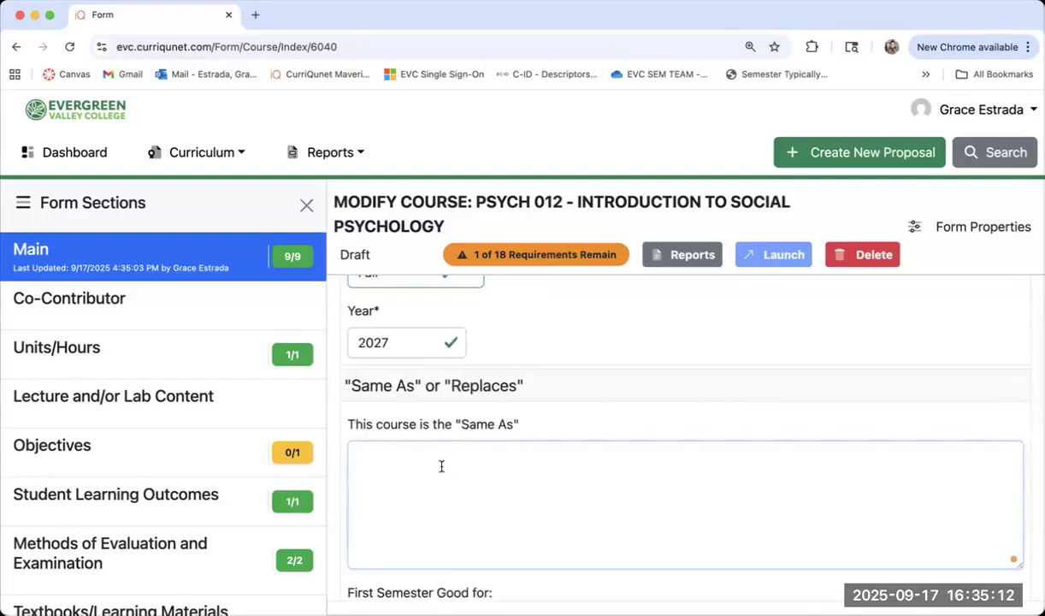
scroll(441, 466, "down", 4)
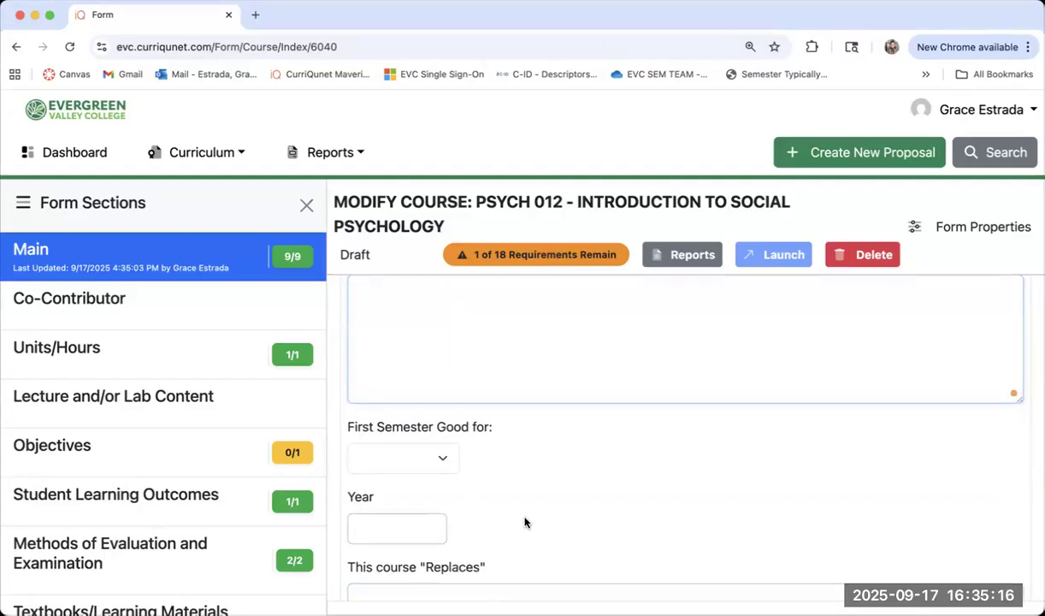
scroll(524, 518, "down", 4)
scroll(524, 518, "up", 5)
scroll(524, 518, "down", 5)
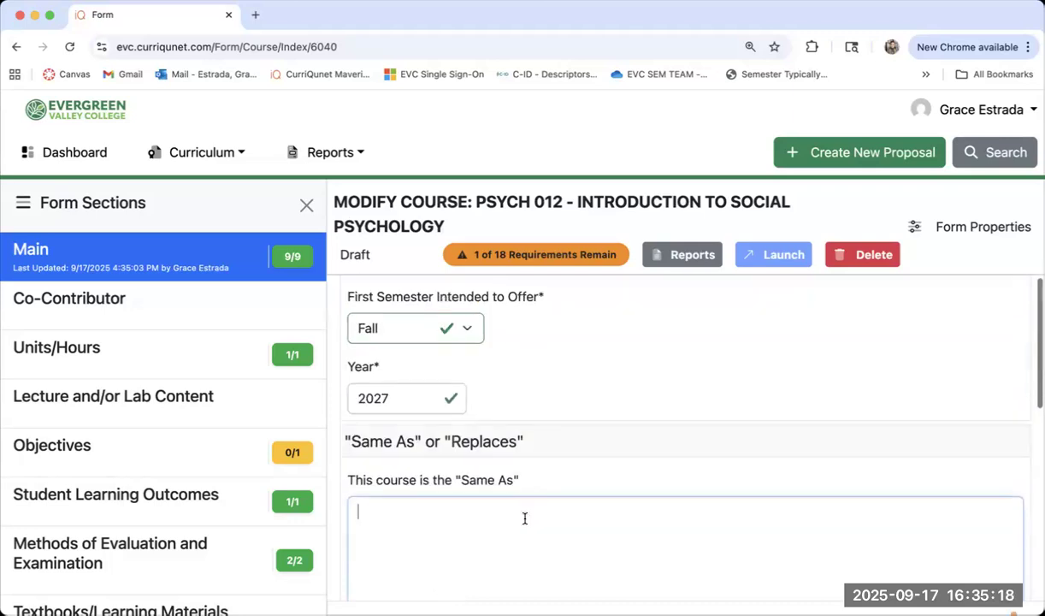
scroll(524, 518, "down", 2)
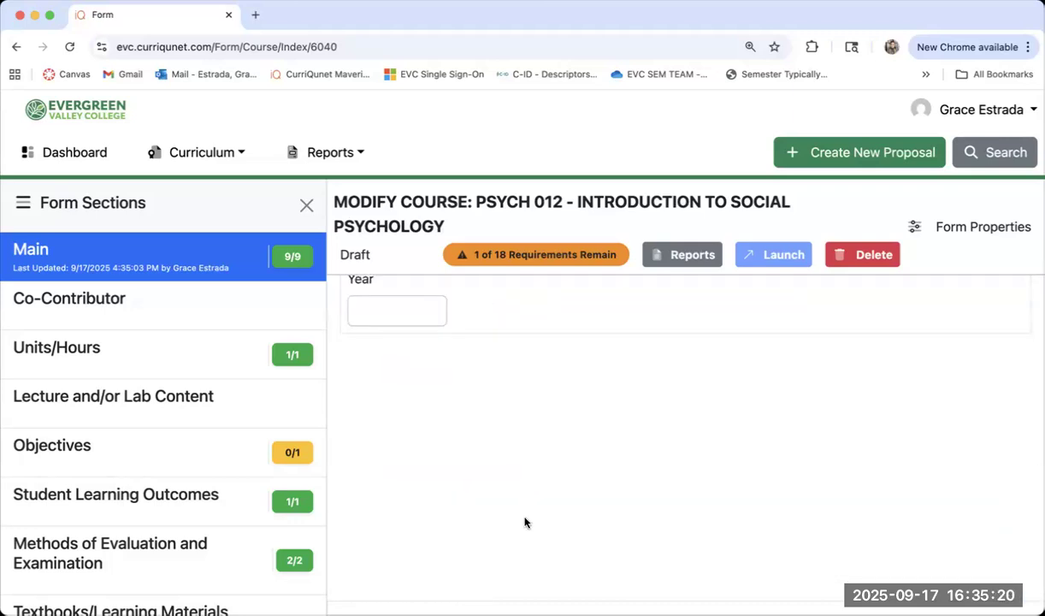
scroll(525, 519, "up", 4)
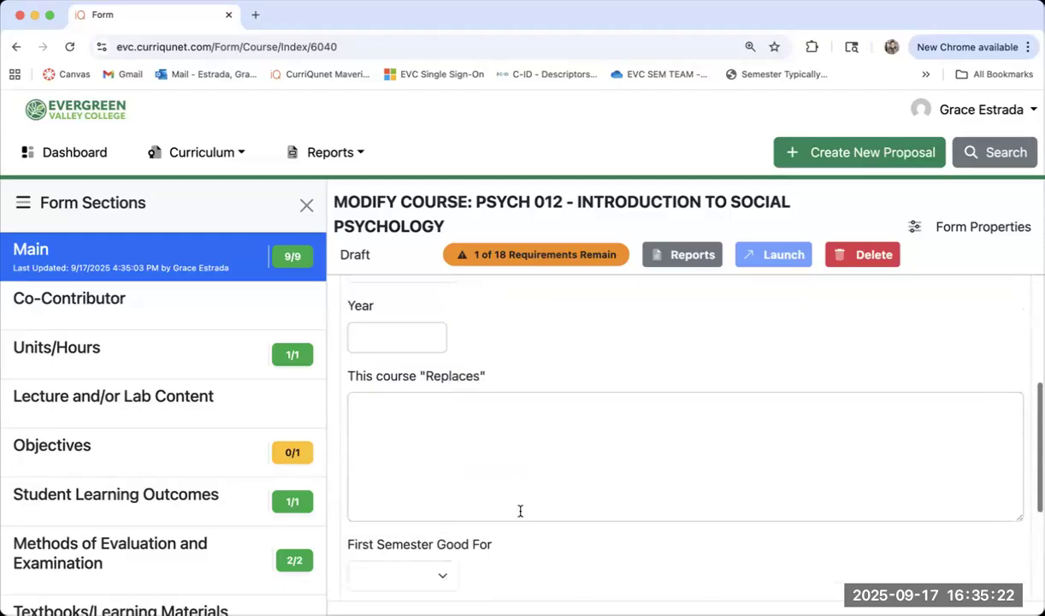
- Go to the Co-Contributor section and expand the existing contributor's section permissions in Form Properties
left_click(76, 297)
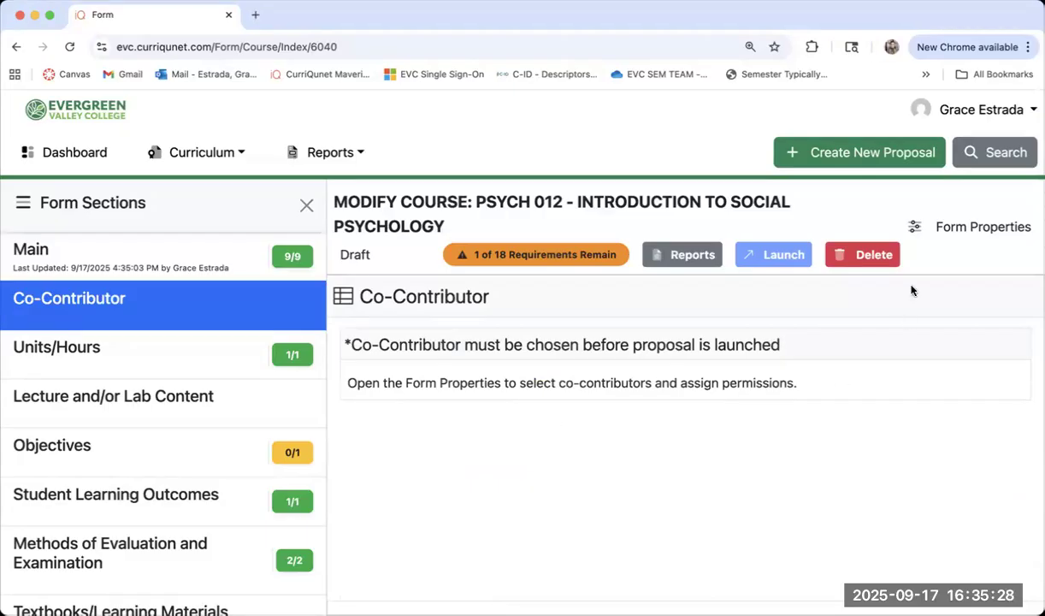
left_click(950, 228)
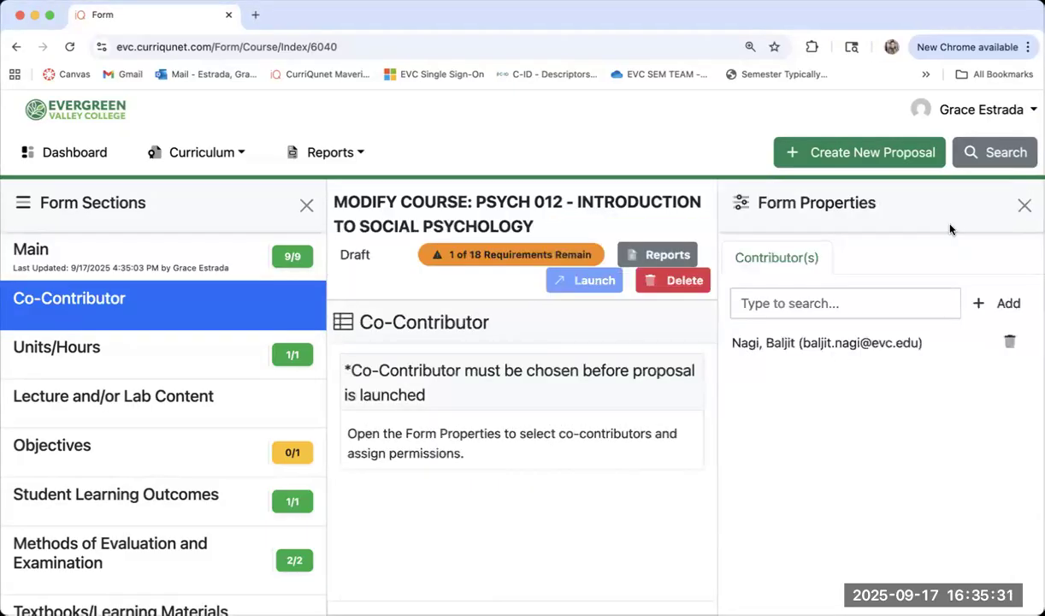
left_click(794, 342)
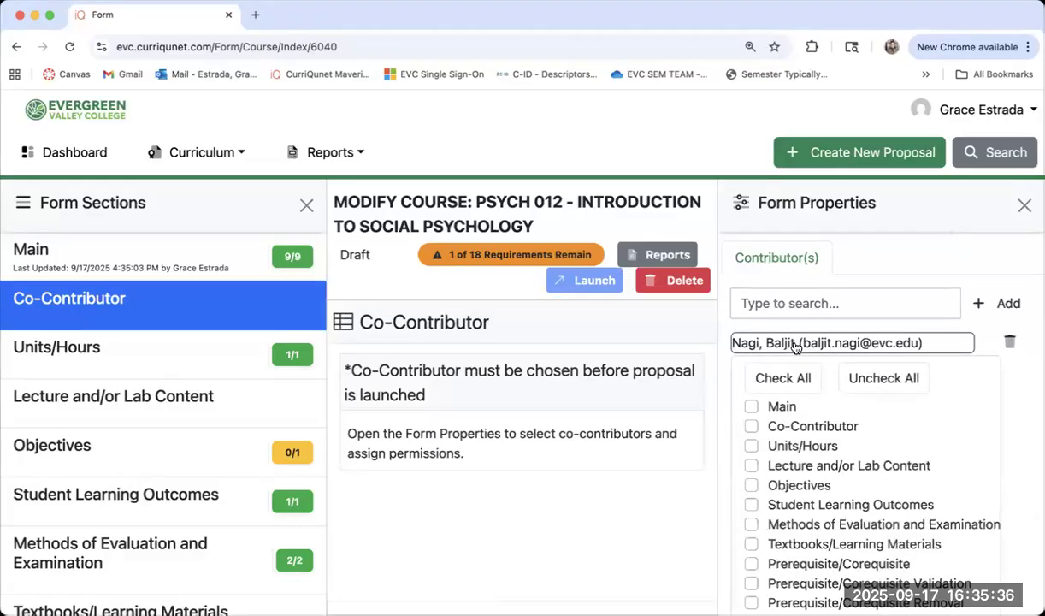
scroll(825, 387, "down", 2)
scroll(822, 388, "down", 6)
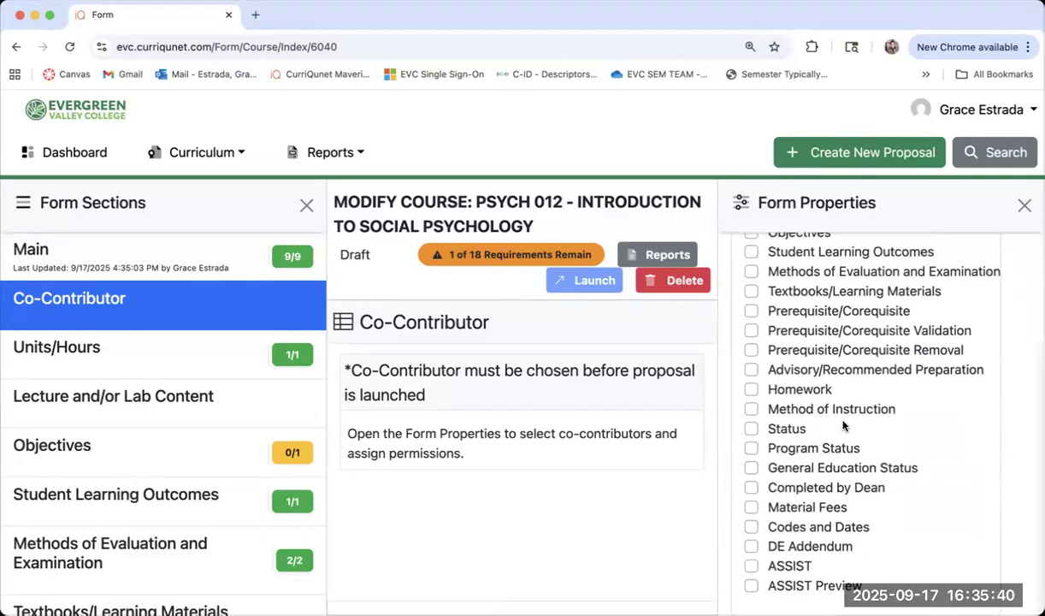
scroll(842, 425, "up", 7)
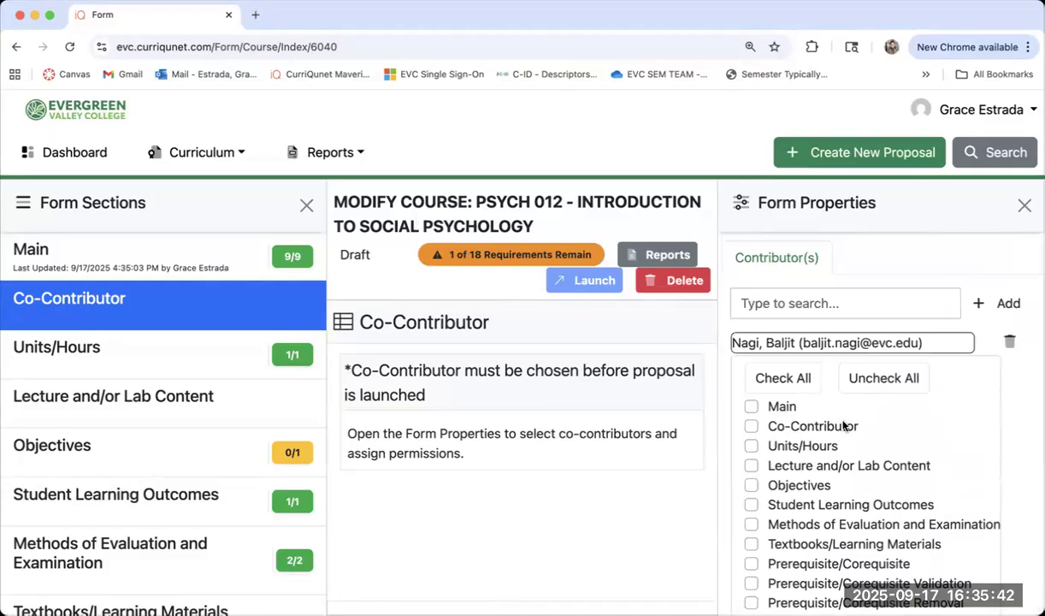
- Grant the contributor permission for all form sections at once
left_click(782, 378)
scroll(809, 512, "down", 6)
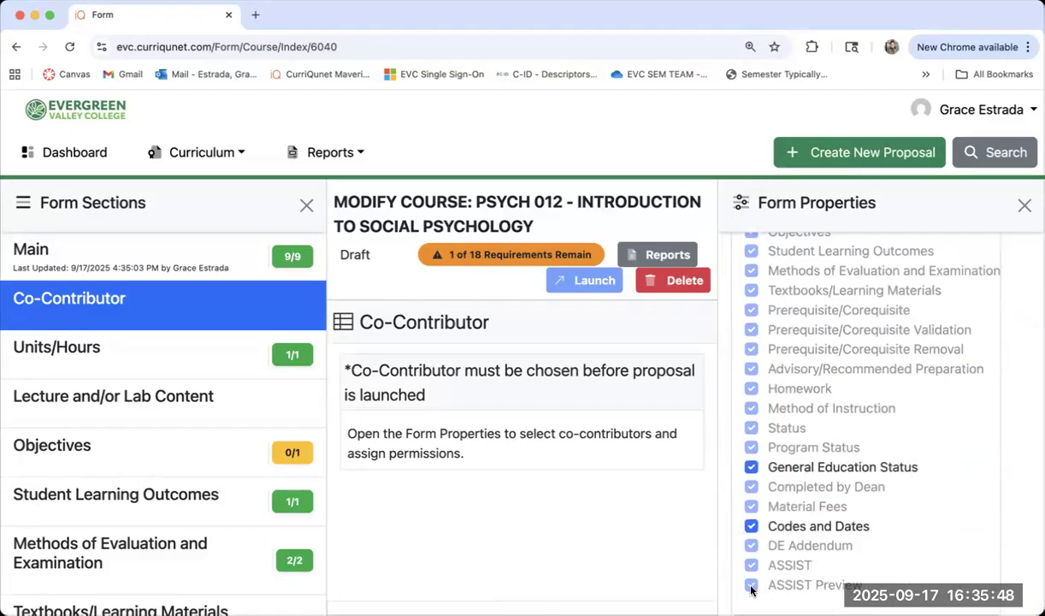
scroll(752, 337, "up", 4)
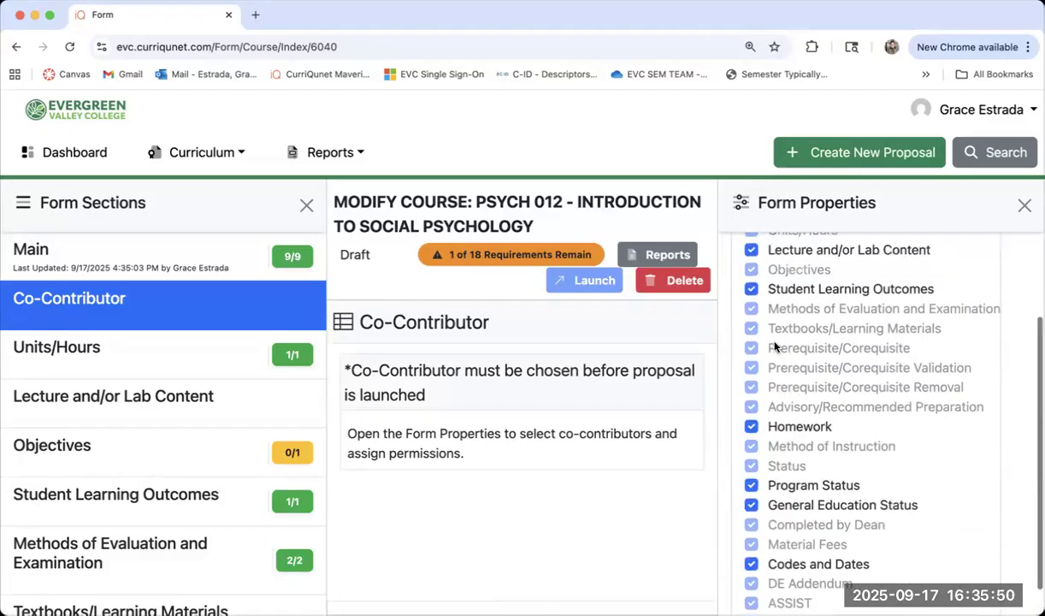
scroll(865, 501, "down", 5)
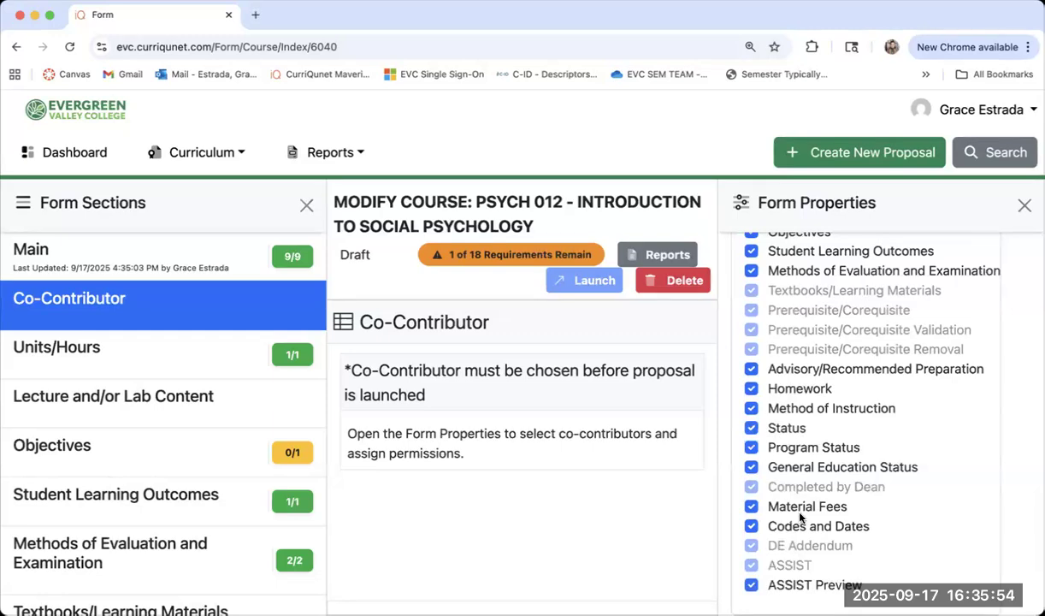
- Remove the contributor's permissions for ASSIST Preview, ASSIST, and Codes and Dates
left_click(751, 585)
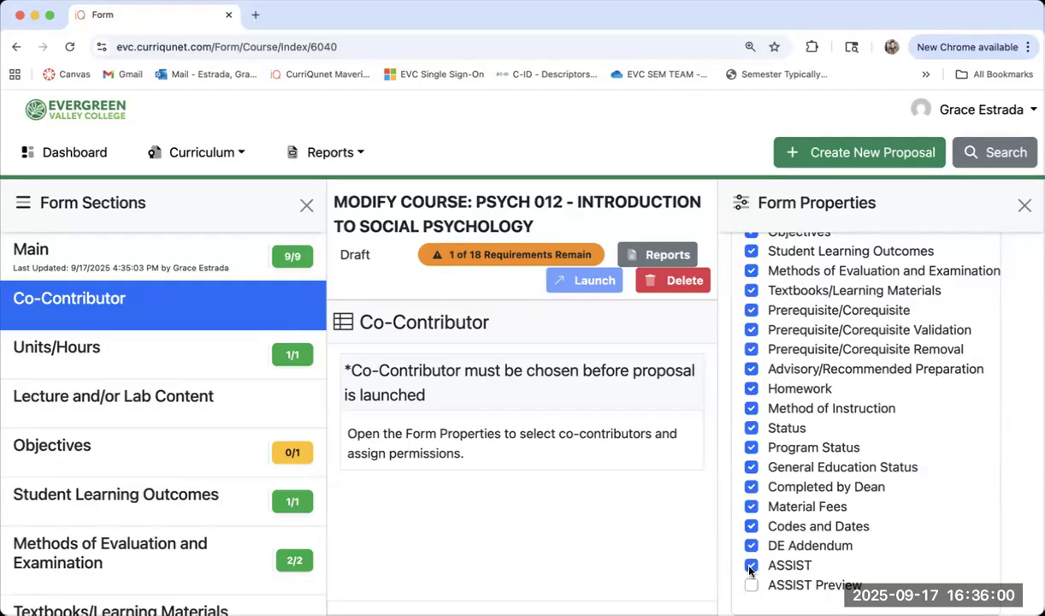
left_click(751, 565)
left_click(751, 527)
scroll(886, 532, "up", 2)
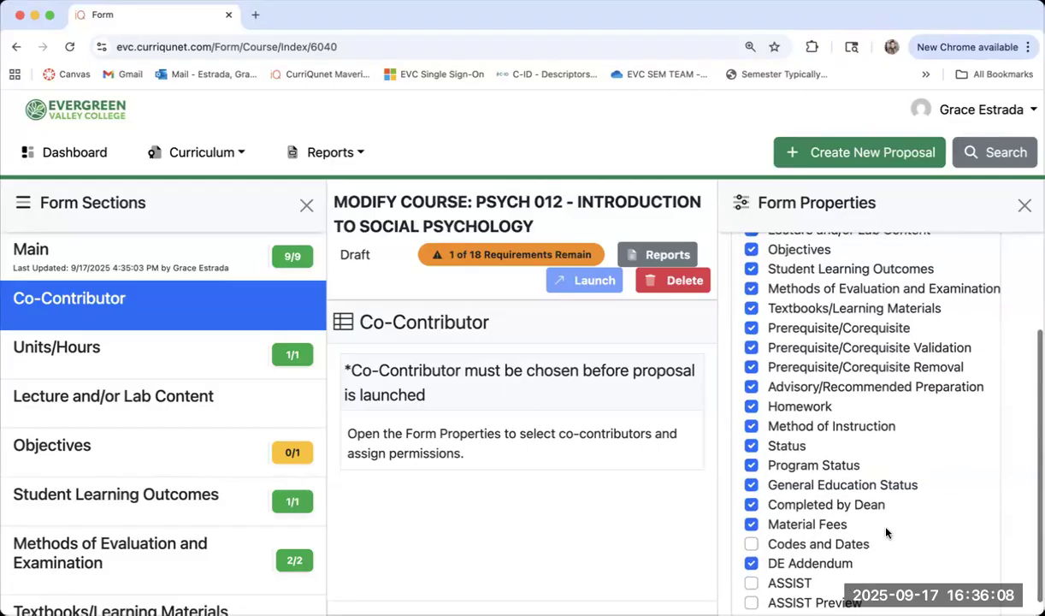
scroll(885, 532, "up", 1)
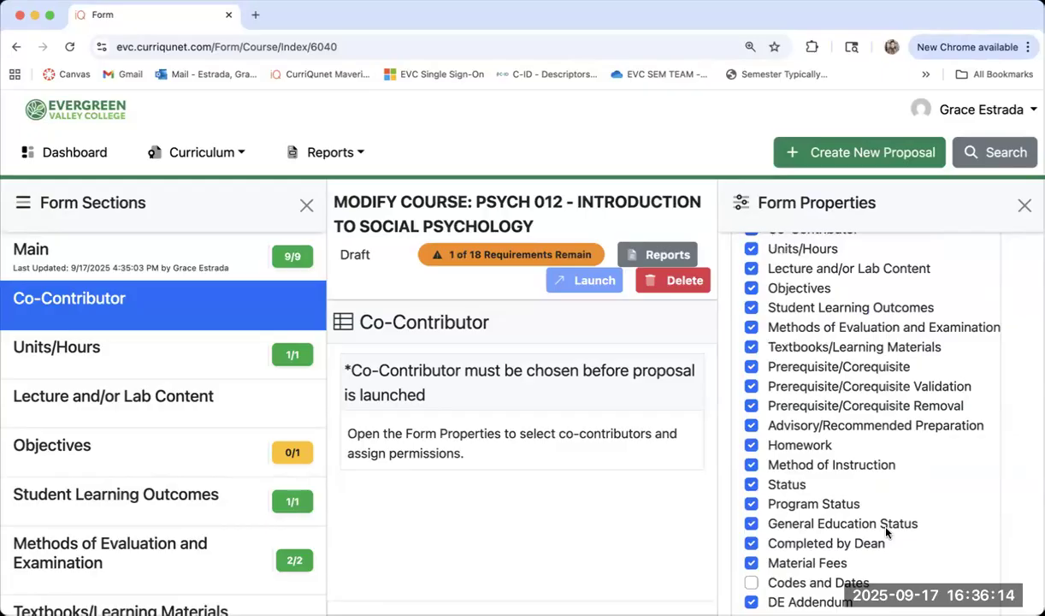
- Review the contributor's section permissions and the Units/Hours section through the Lab Hours Justification field
scroll(886, 532, "up", 5)
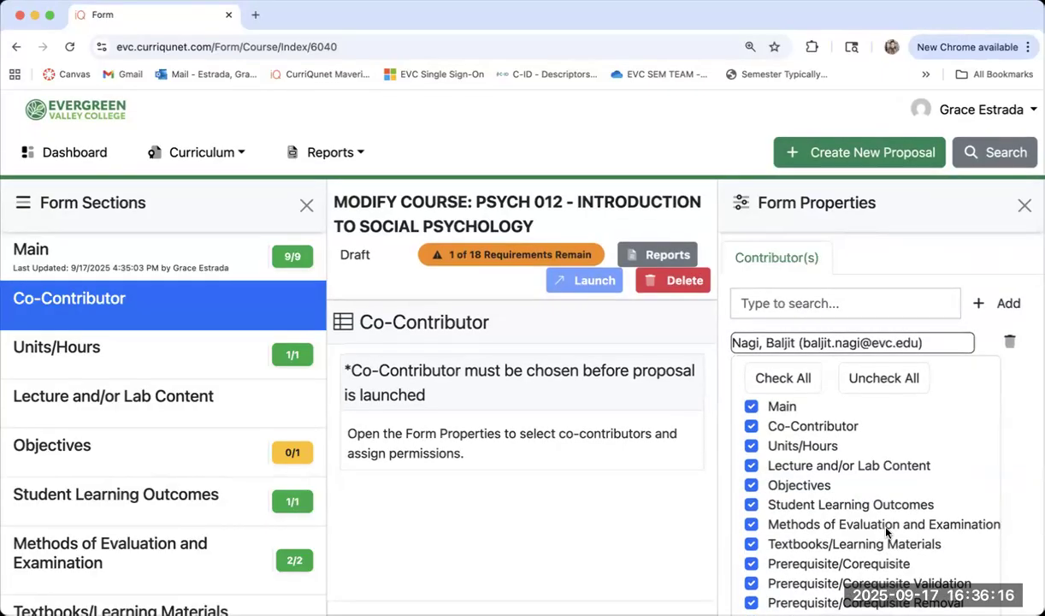
scroll(886, 532, "down", 5)
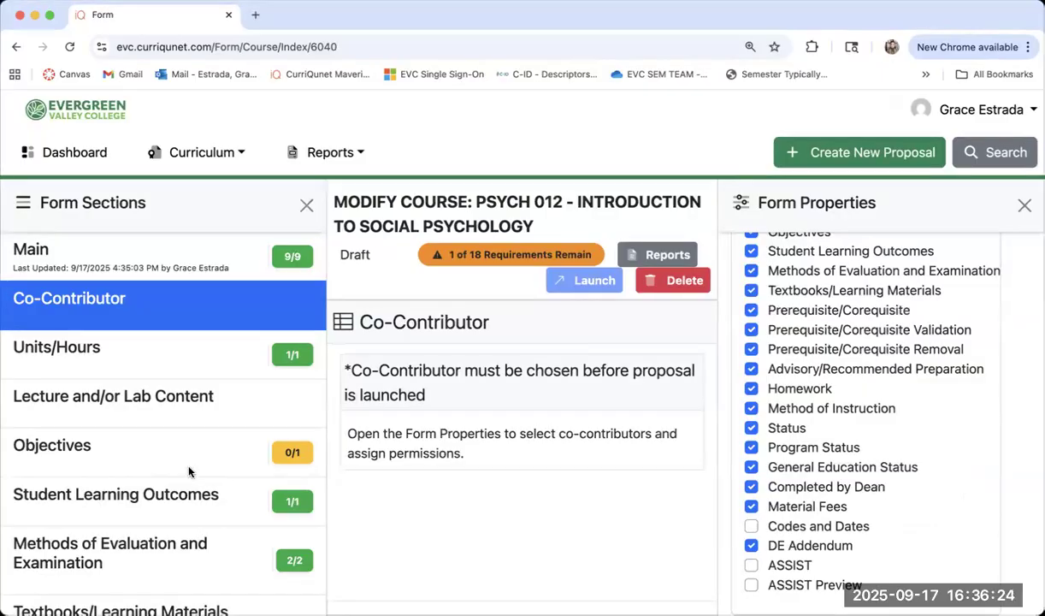
left_click(73, 361)
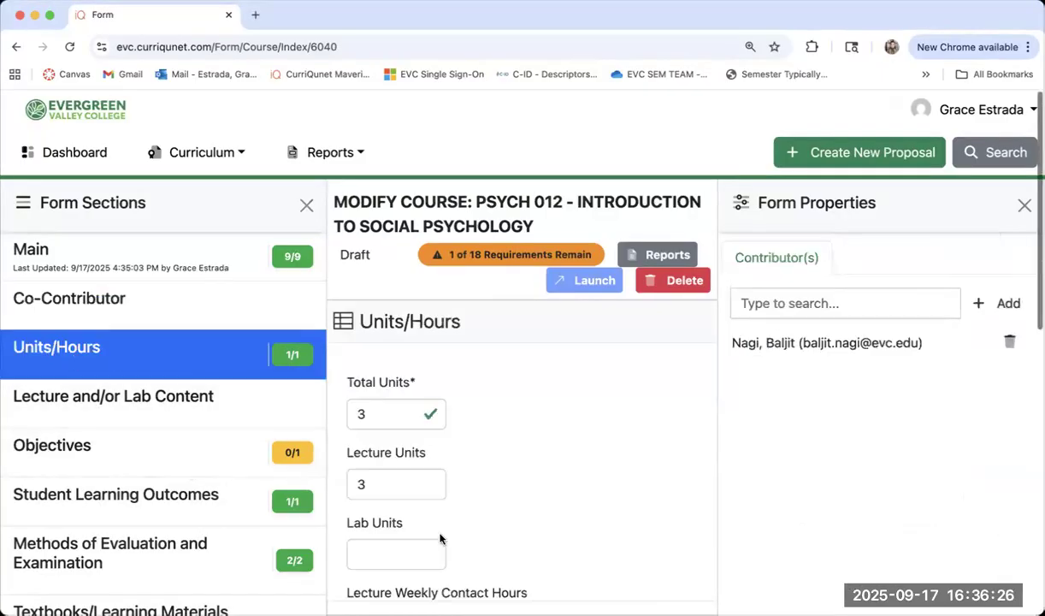
scroll(519, 509, "down", 1)
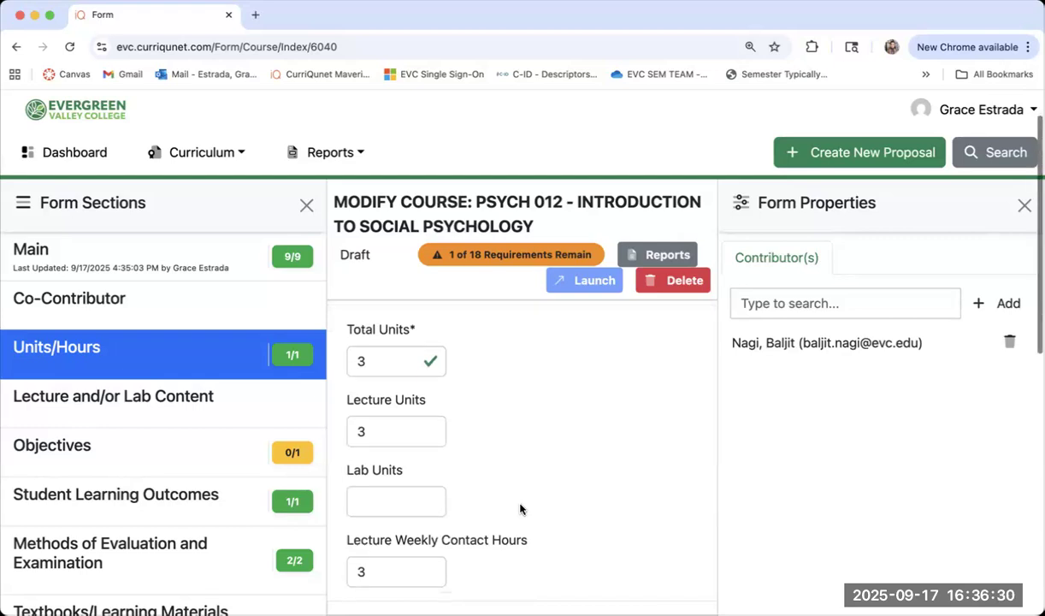
scroll(520, 509, "down", 4)
scroll(520, 509, "down", 4)
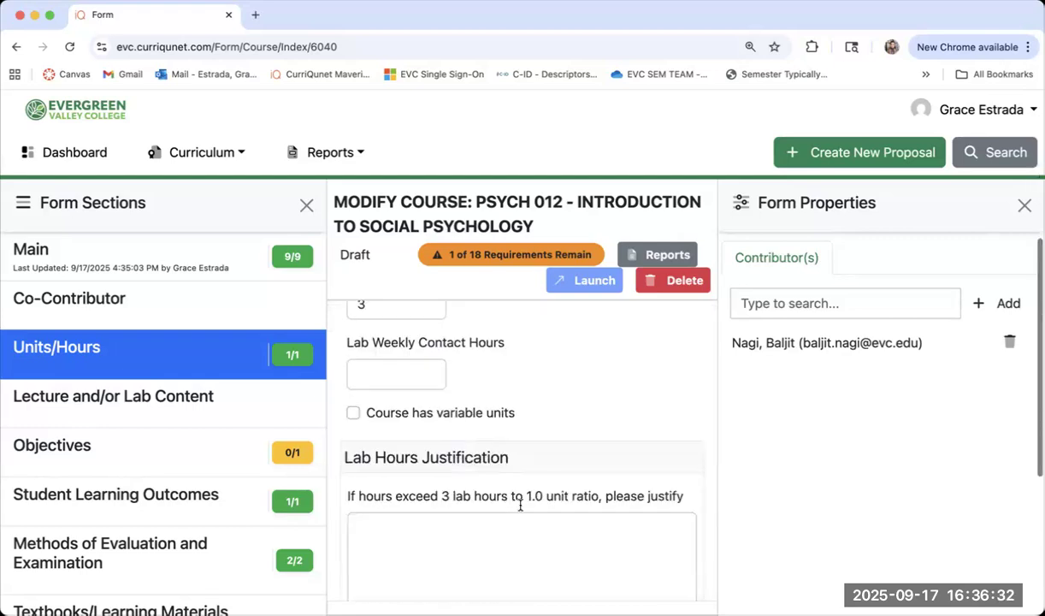
scroll(519, 505, "down", 3)
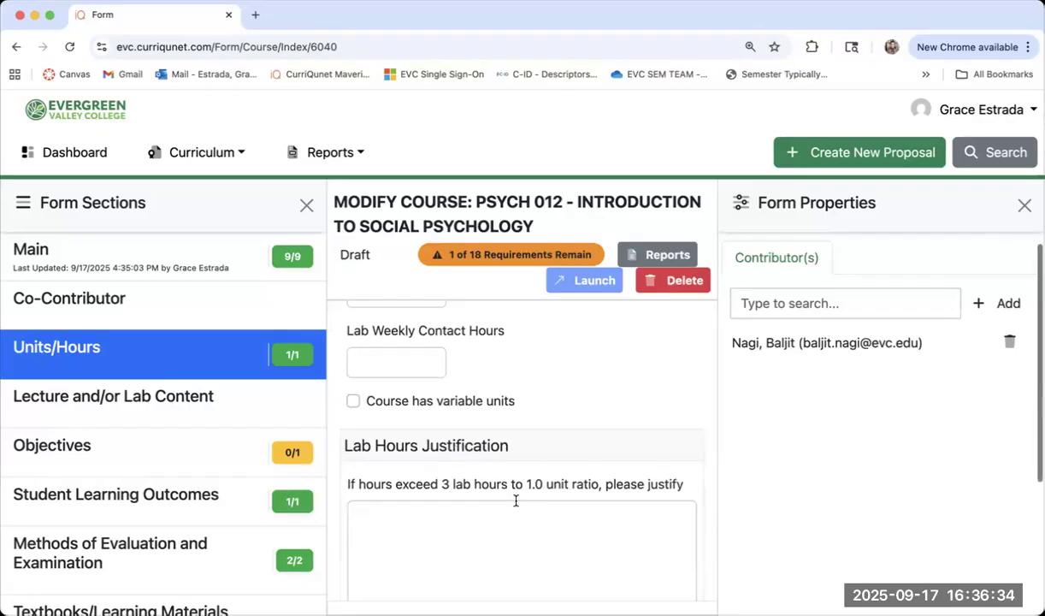
- Go to the Lecture and/or Lab Content section, close Form Properties, and enlarge the Course Lecture Content editor
left_click(37, 421)
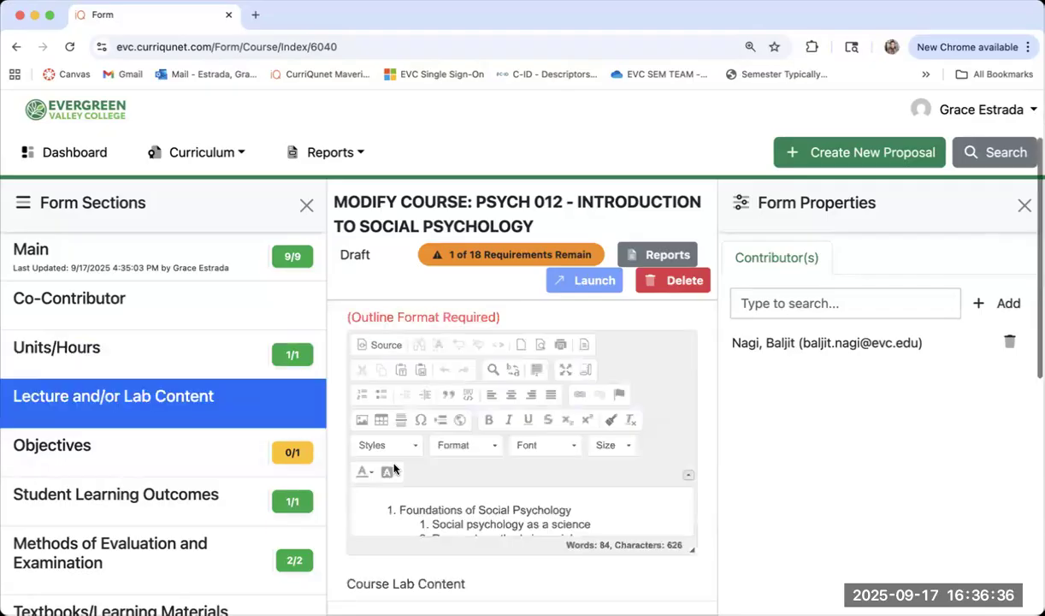
left_click(1023, 205)
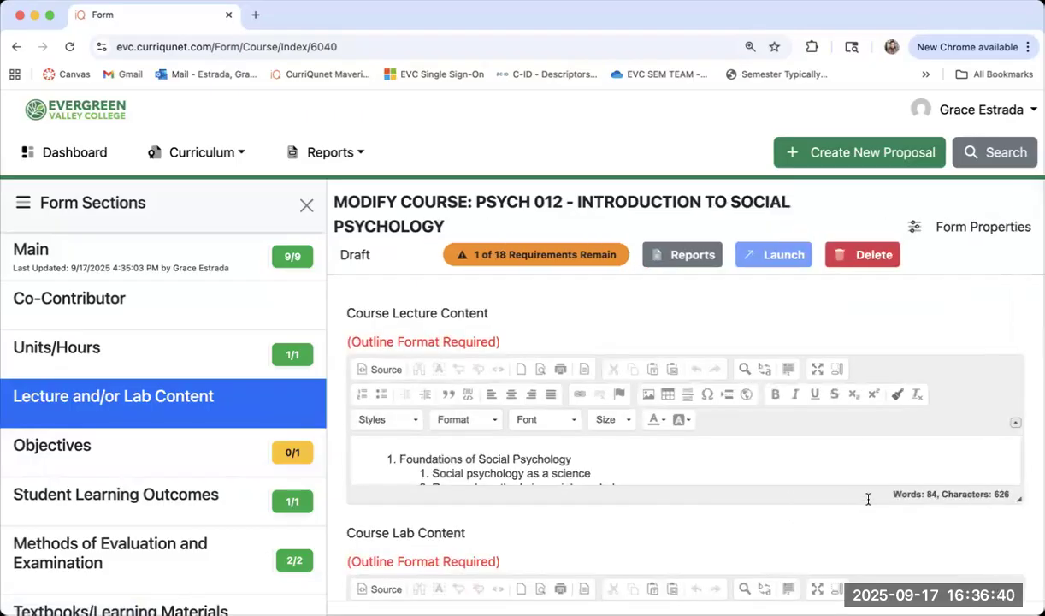
scroll(977, 468, "down", 1)
left_click_drag(1018, 498, 1019, 611)
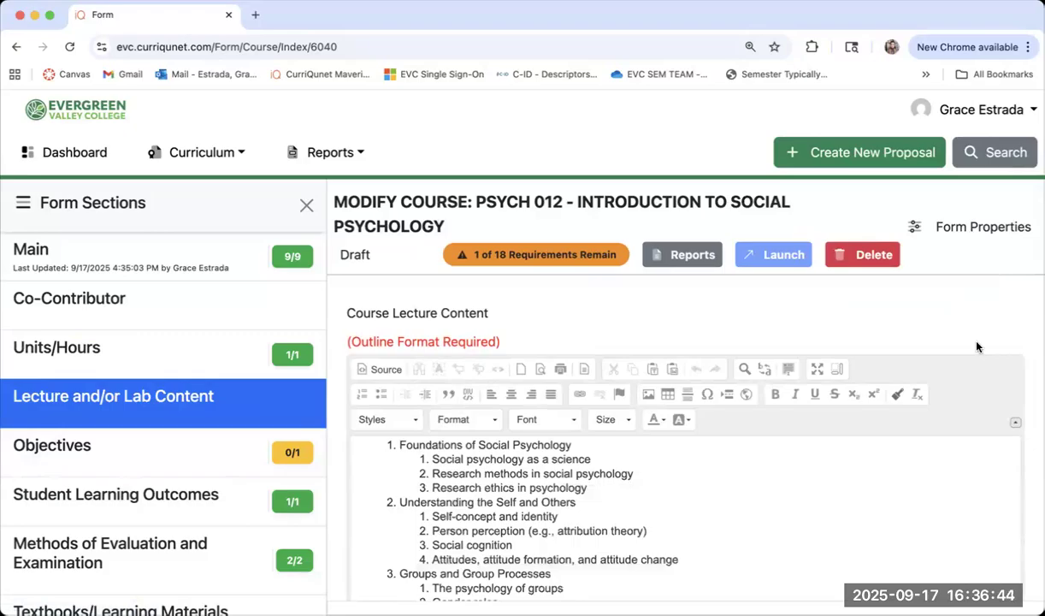
- Examine the full Course Lecture Content outline, from its first topic to the last, including its numbered outline format
scroll(975, 343, "down", 3)
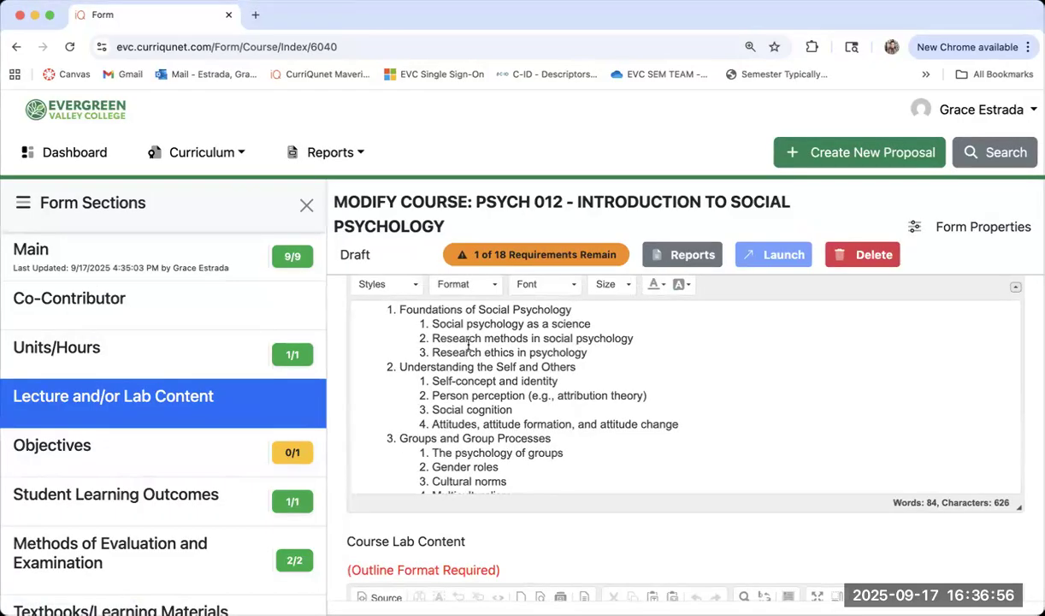
scroll(468, 344, "up", 1)
left_click_drag(398, 314, 590, 315)
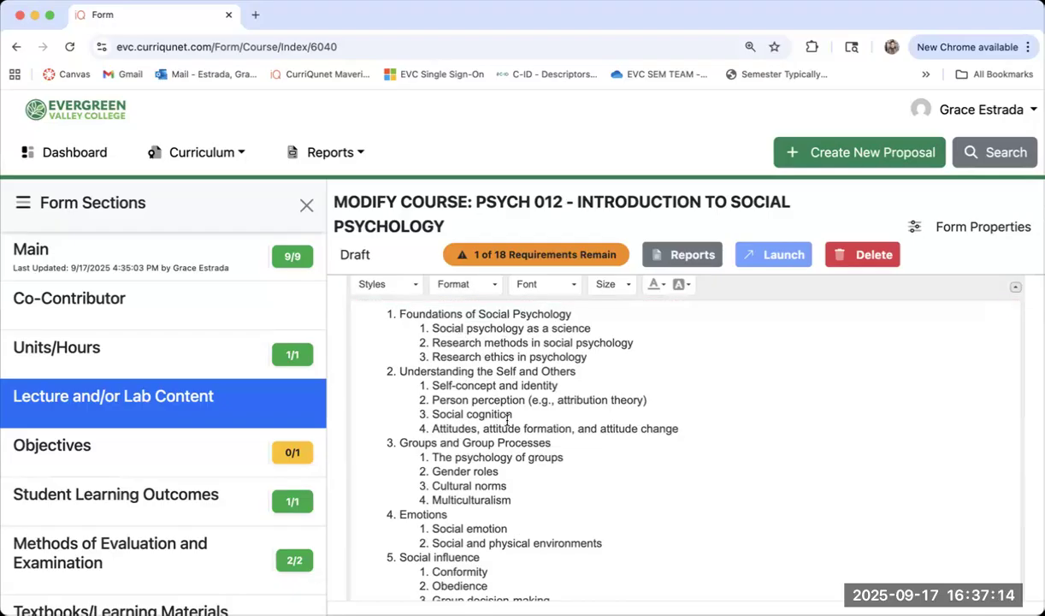
scroll(507, 419, "down", 2)
scroll(536, 461, "down", 1)
scroll(536, 460, "down", 5)
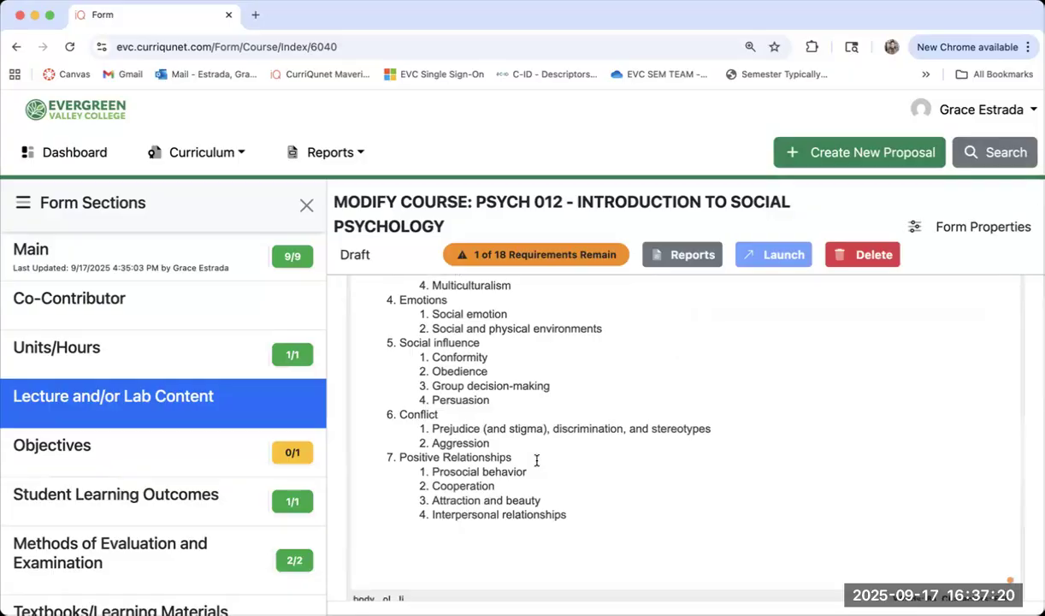
scroll(536, 460, "up", 4)
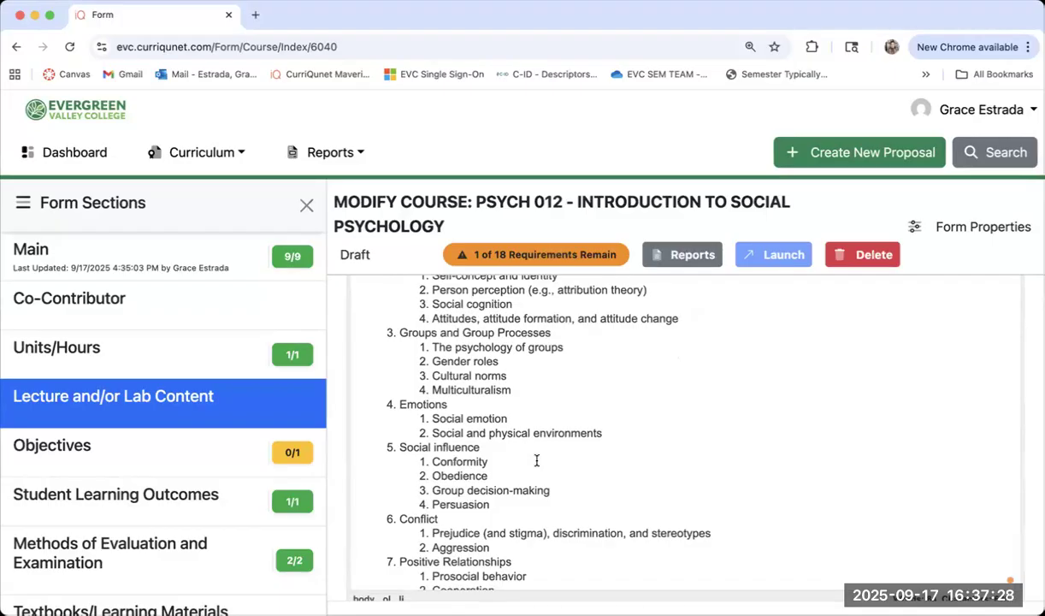
scroll(550, 463, "up", 8)
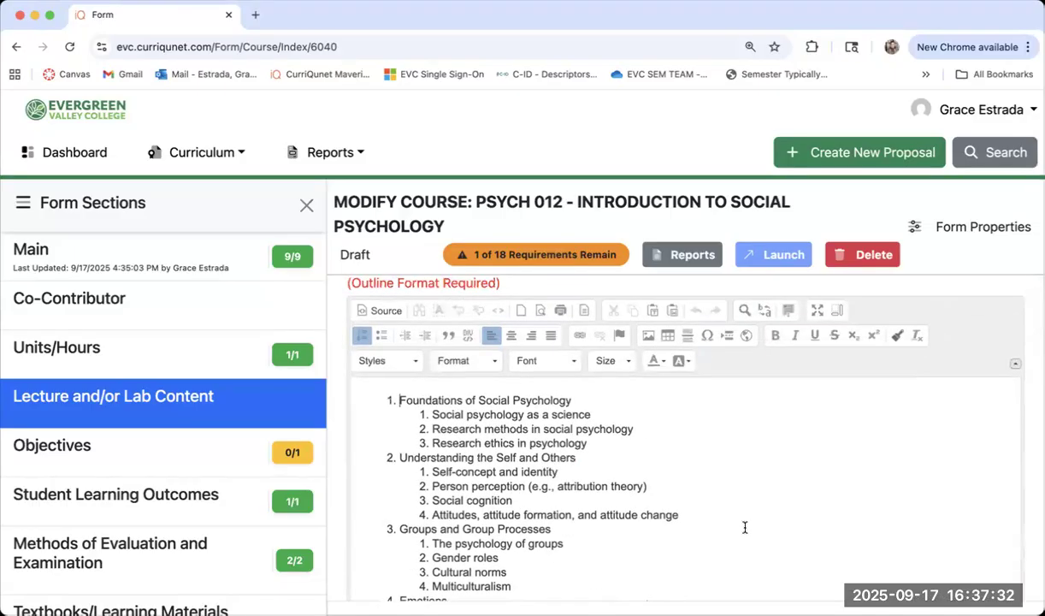
scroll(745, 527, "down", 2)
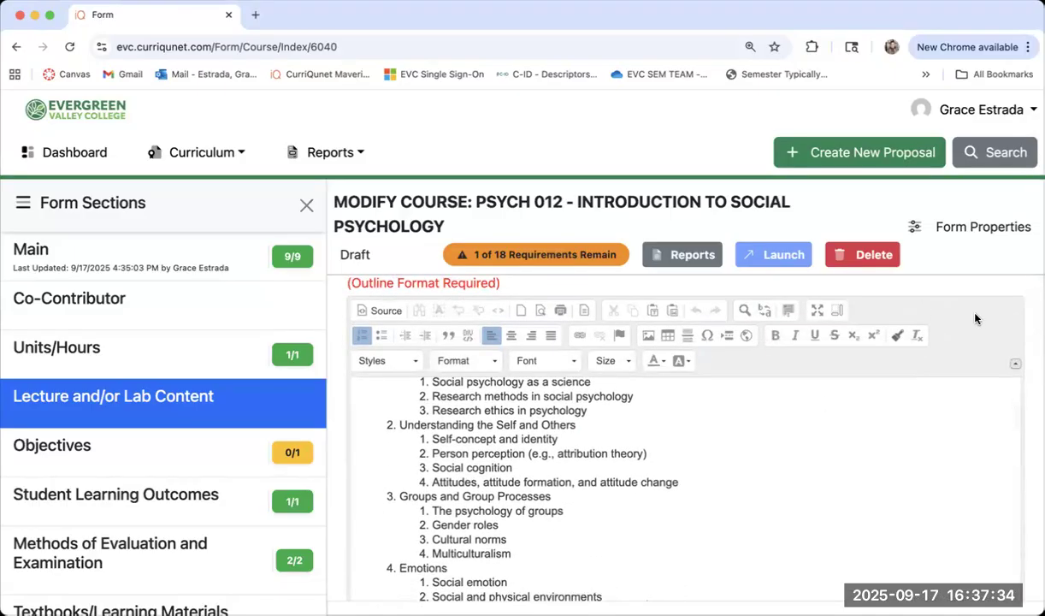
scroll(944, 402, "down", 5)
scroll(945, 402, "down", 3)
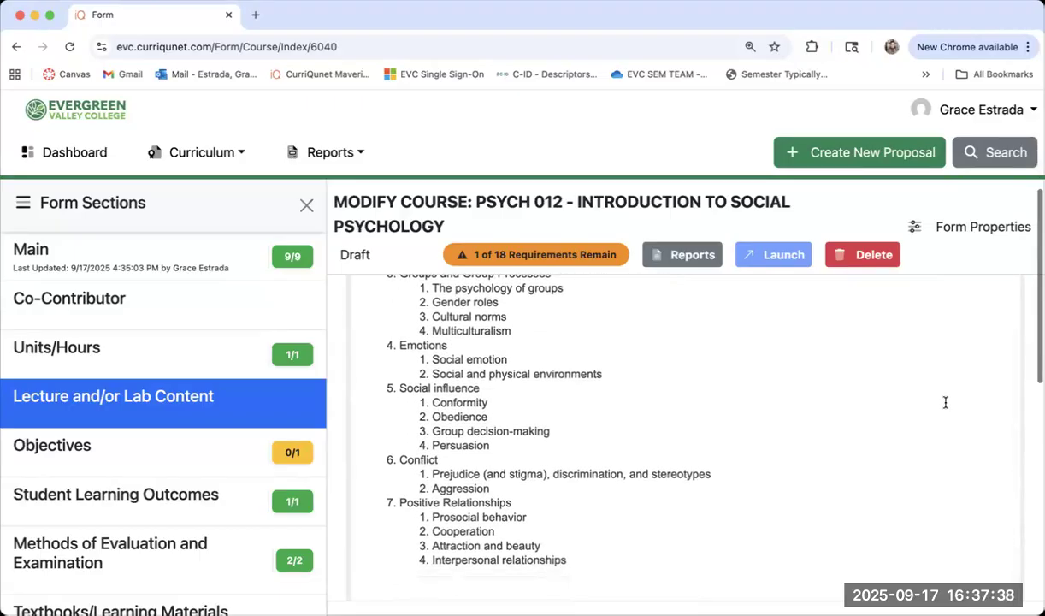
scroll(945, 402, "up", 5)
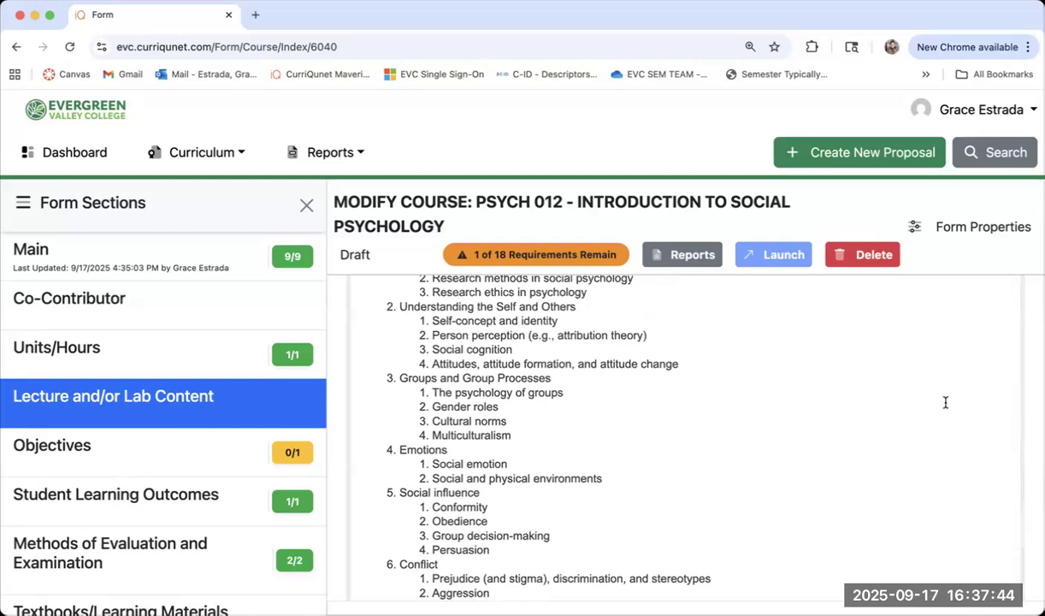
- Read the Objectives section's instructions and list requirement, and compare them with the lecture content outline
left_click(177, 464)
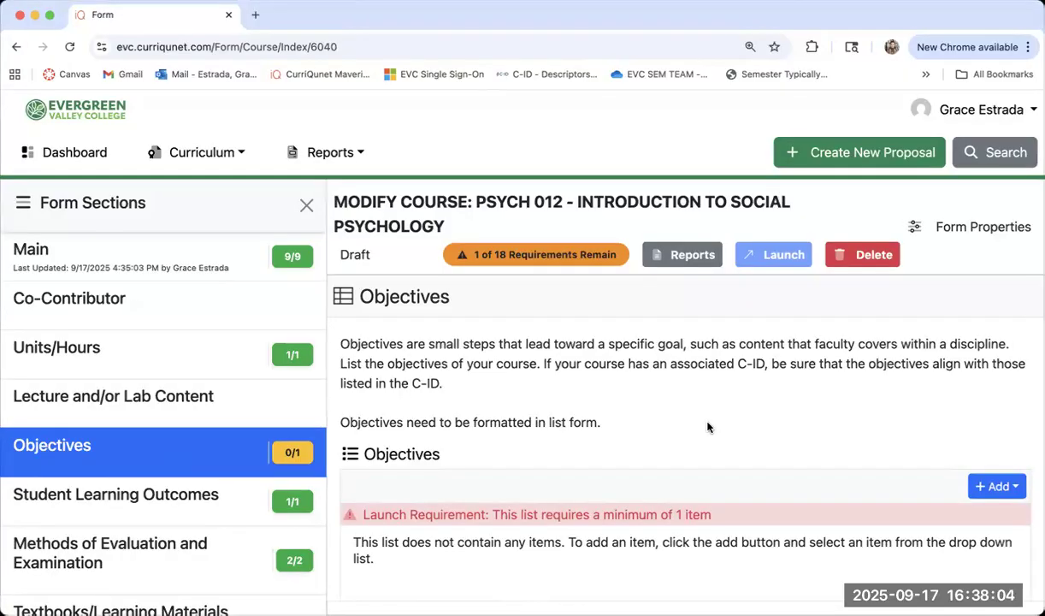
scroll(598, 479, "down", 2)
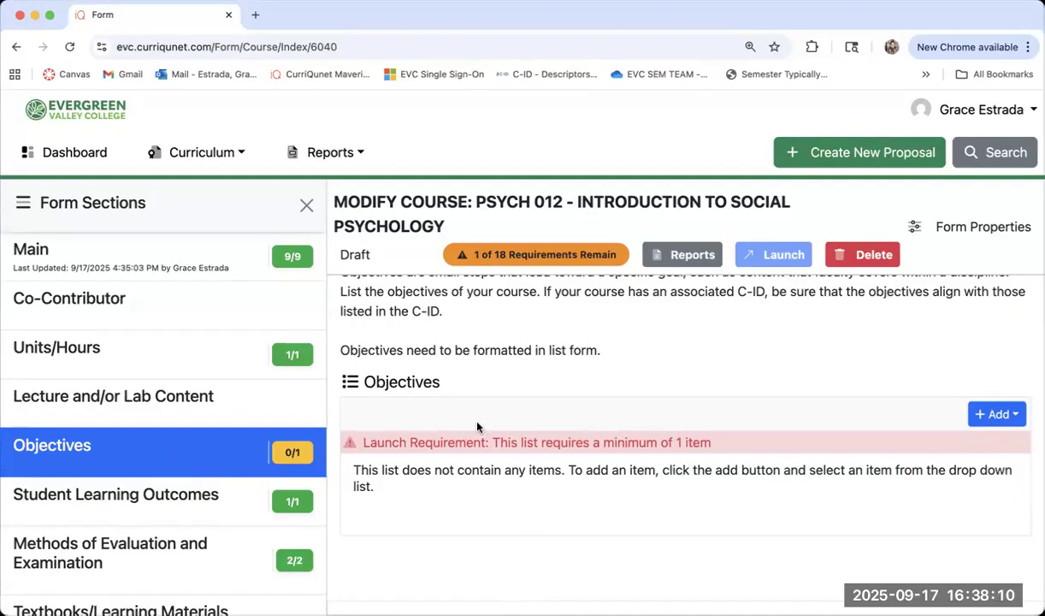
scroll(523, 345, "down", 1)
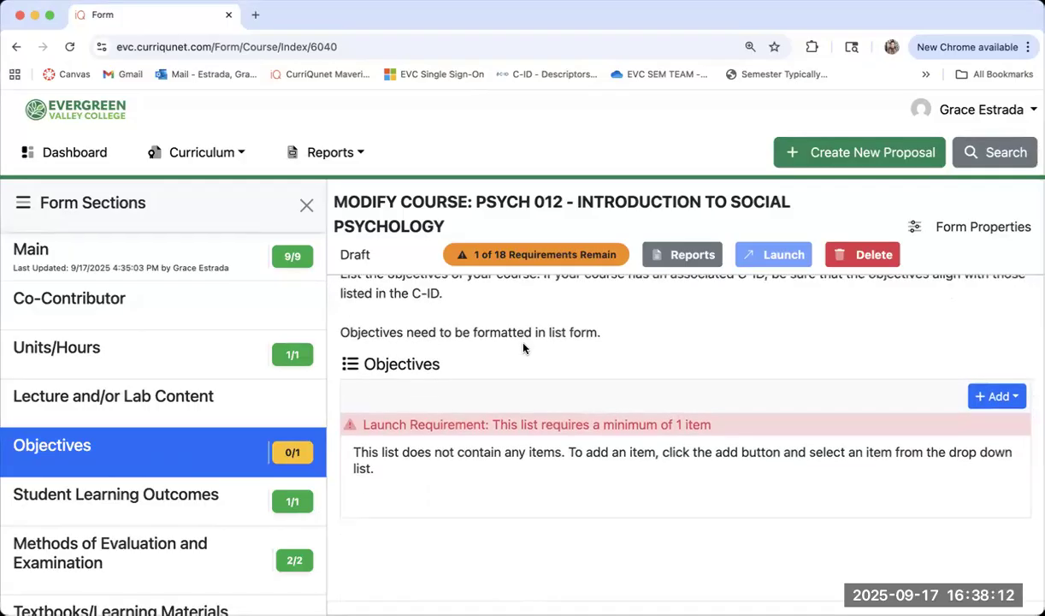
left_click(171, 396)
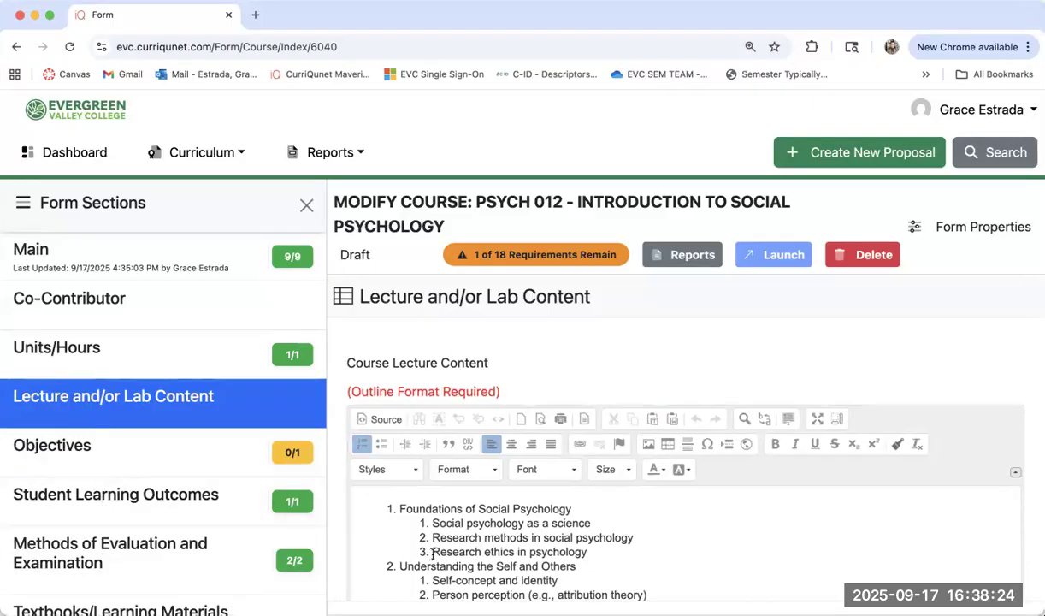
left_click(84, 440)
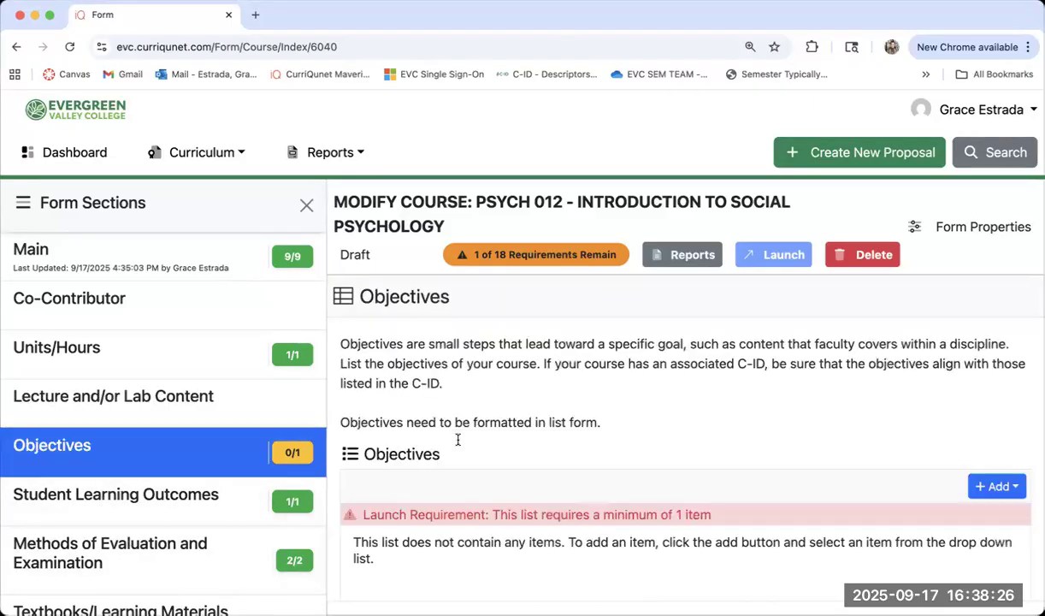
scroll(656, 562, "down", 1)
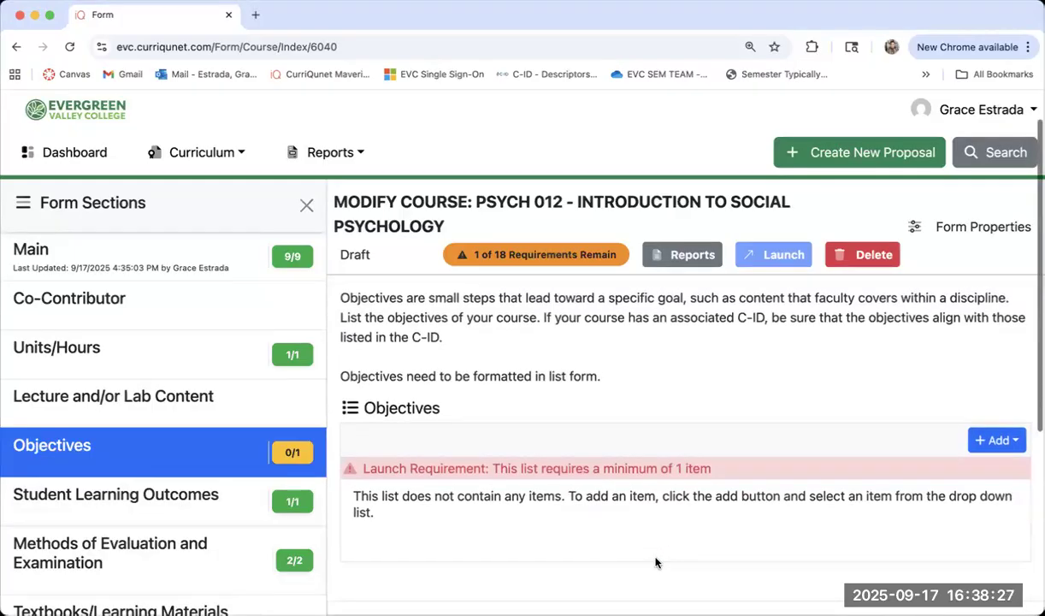
- Copy the heading "Foundations of Social Psychology" from the Course Lecture Content outline
left_click(128, 395)
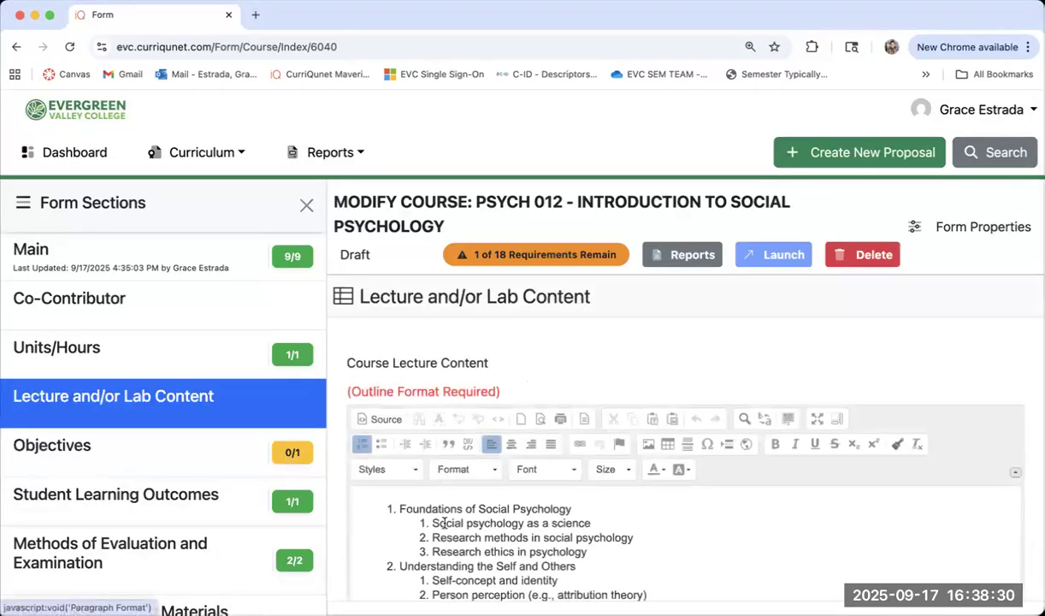
left_click_drag(432, 522, 624, 522)
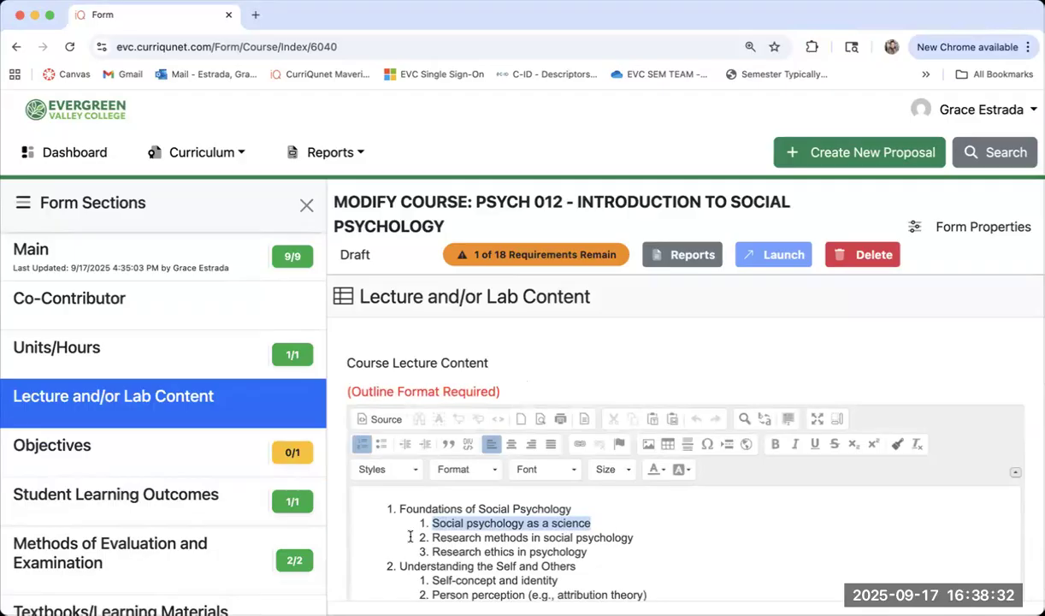
left_click_drag(398, 509, 581, 508)
left_click(578, 509)
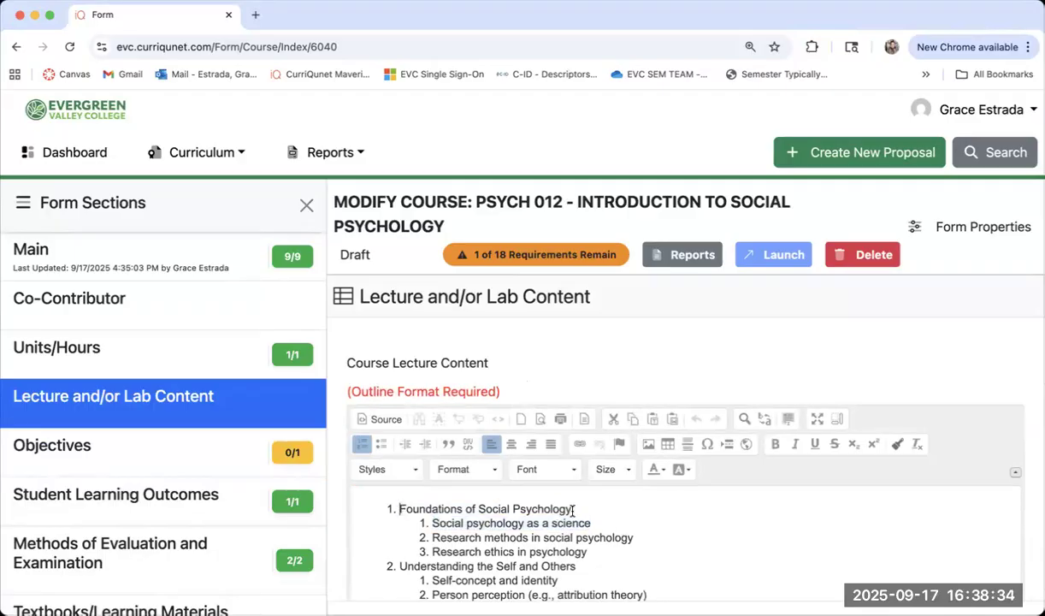
left_click_drag(400, 509, 569, 508)
left_click(566, 509)
left_click(571, 508, "shift")
left_click(570, 509)
left_click_drag(399, 508, 570, 506)
left_click(571, 506)
left_click(570, 508, "shift")
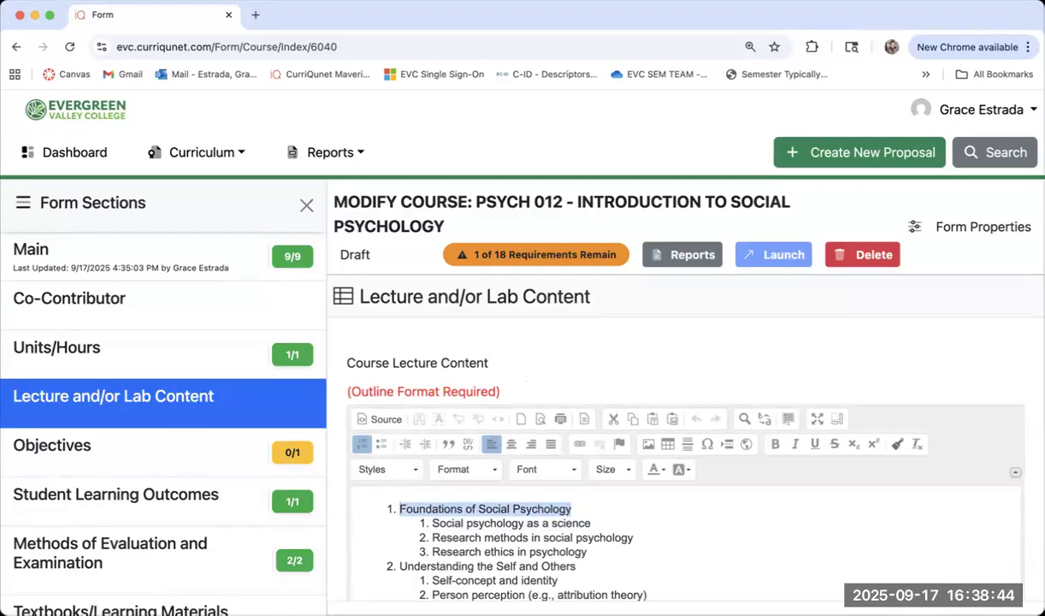
left_click(85, 0)
left_click(93, 68)
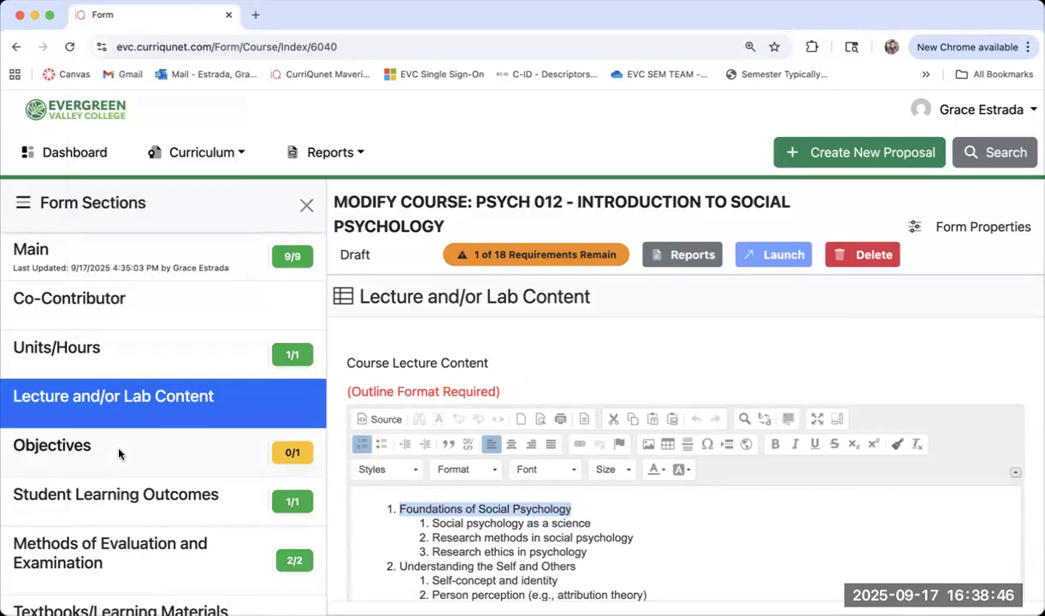
- Add a new Objective item to the list in the Objectives section and expand it for text entry
left_click(113, 430)
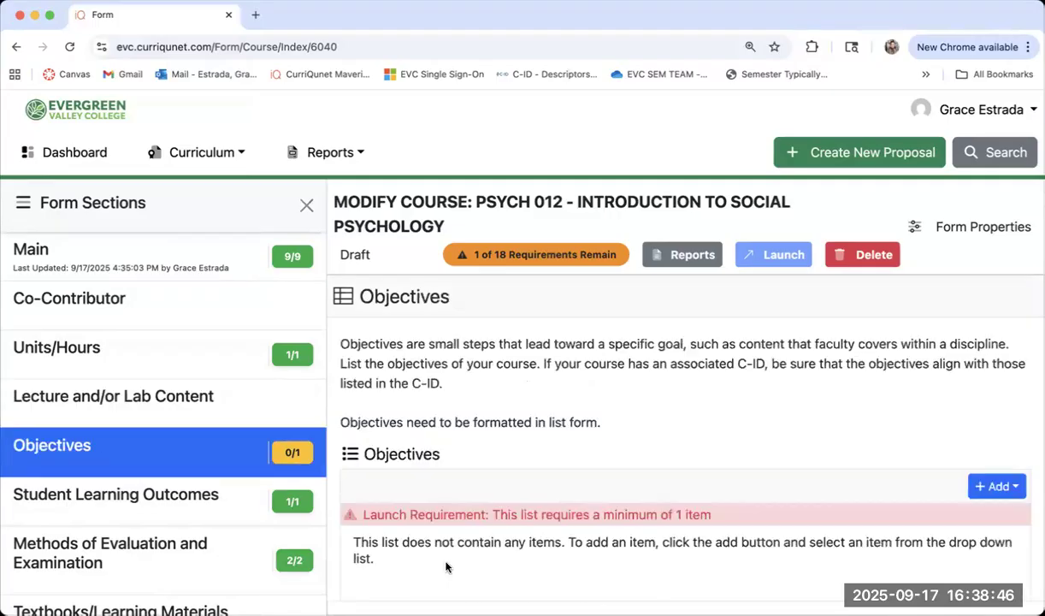
left_click(993, 486)
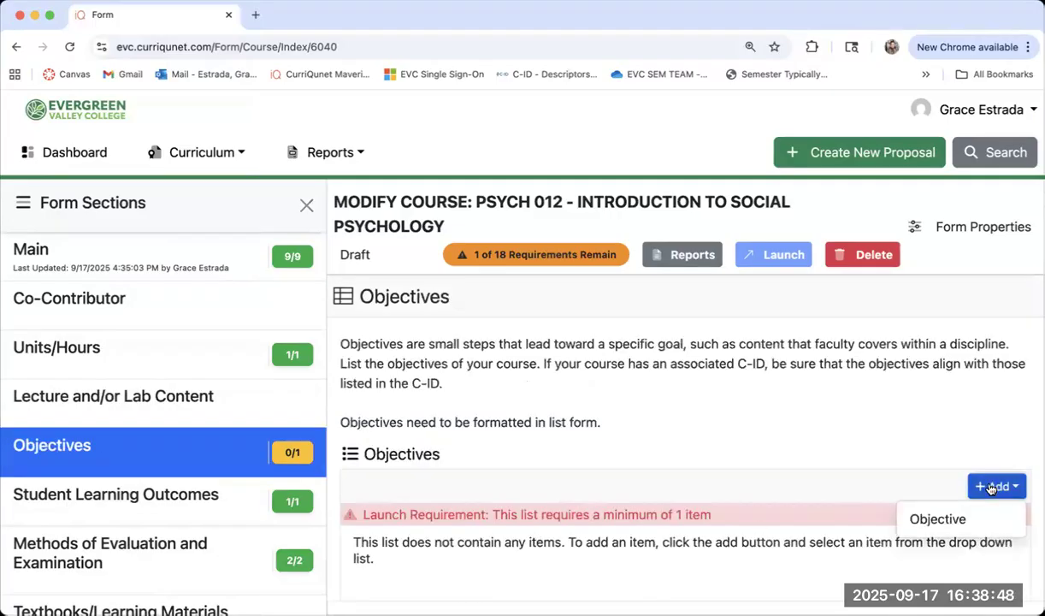
left_click(949, 520)
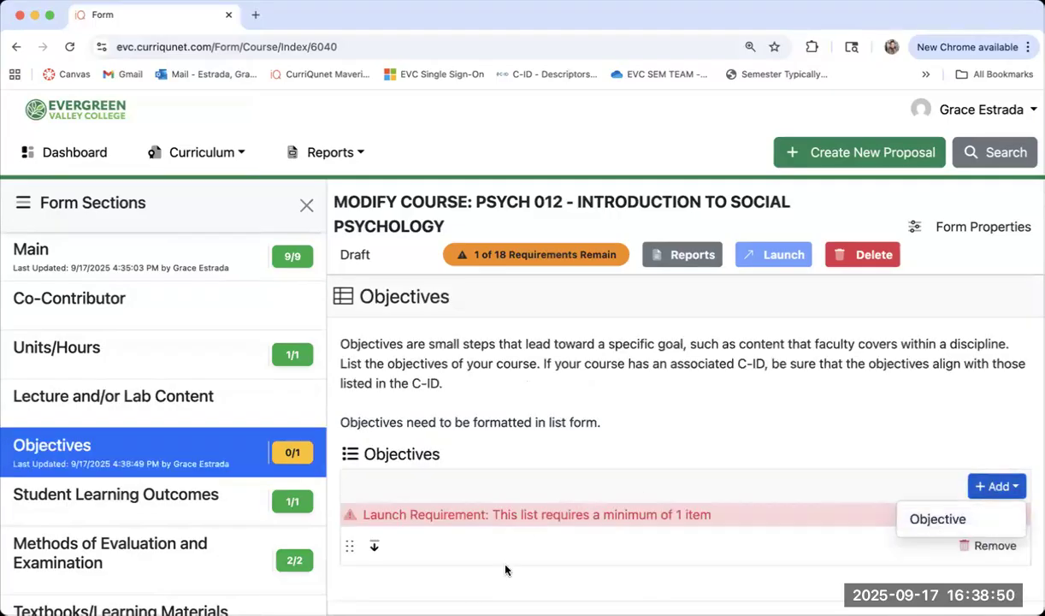
left_click(374, 545)
scroll(445, 498, "down", 2)
left_click(429, 478)
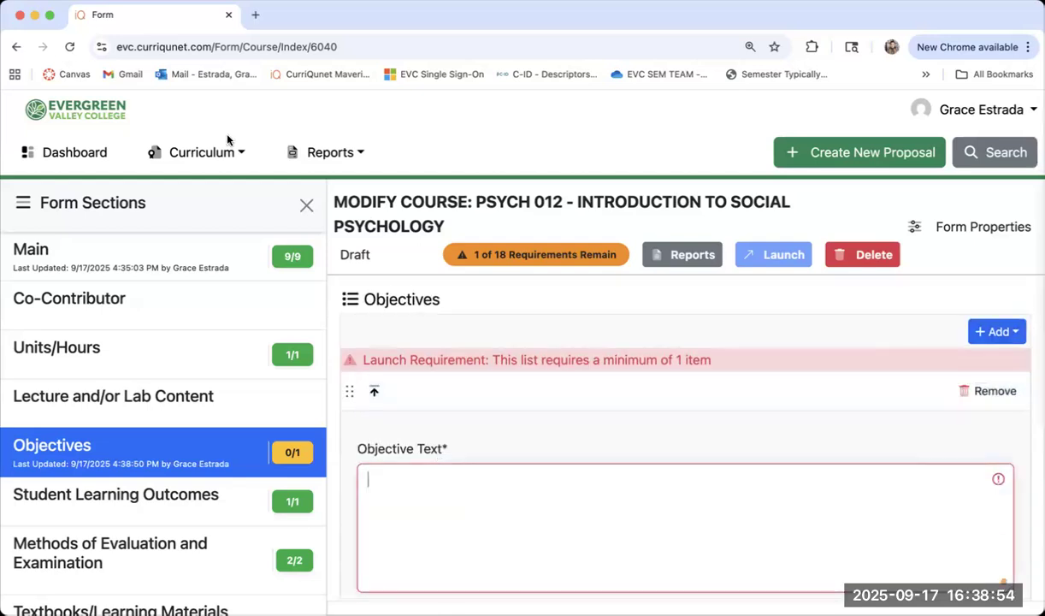
- Paste "Foundations of Social Psychology" as the new item's Objective Text and place the cursor before the text
left_click(88, 1)
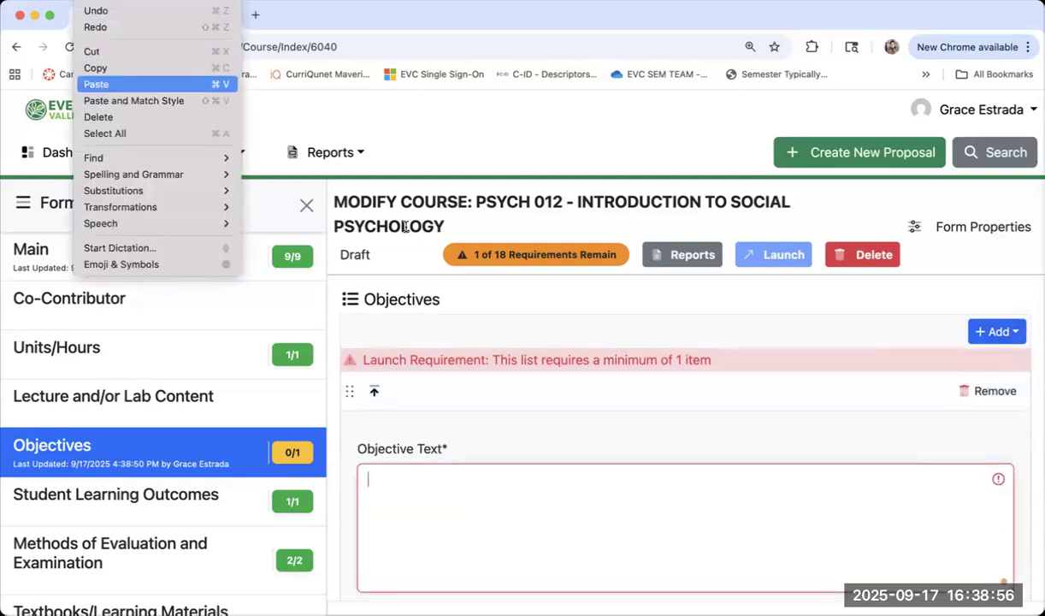
left_click(96, 85)
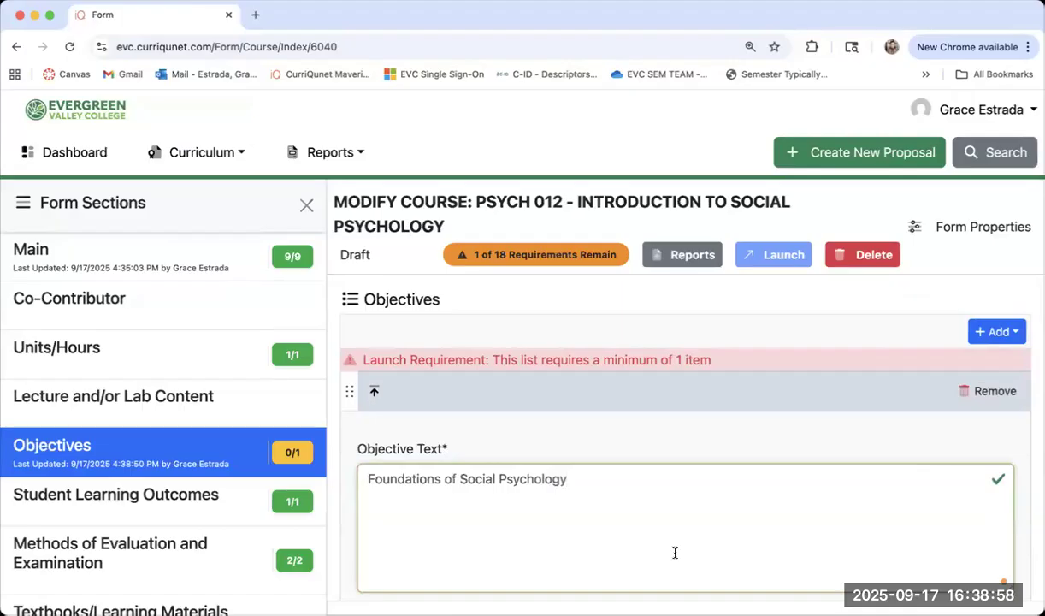
scroll(674, 553, "down", 2)
left_click(367, 419)
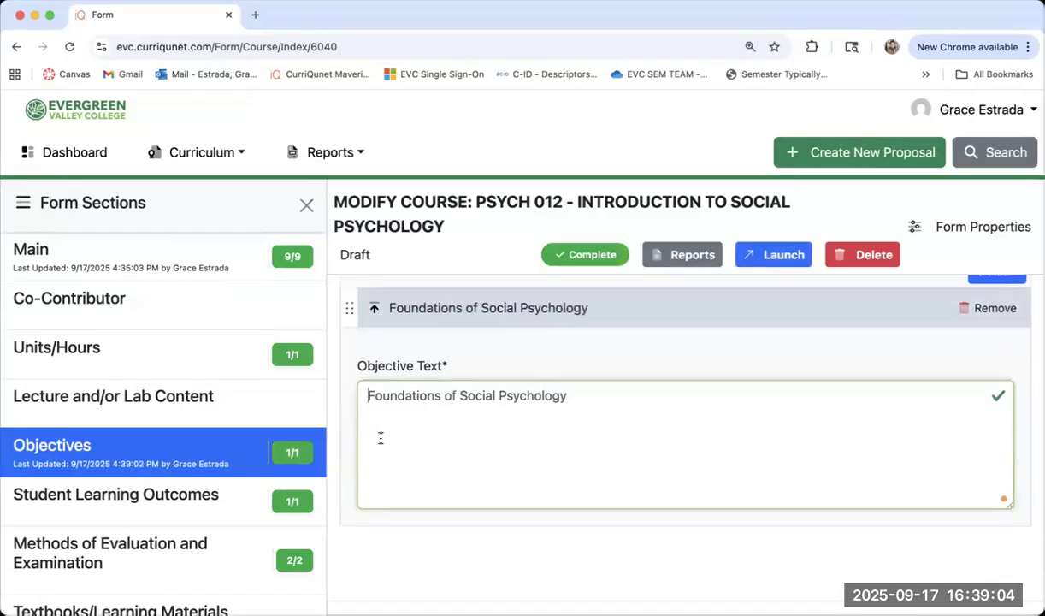
- Reword the objective to read "Explain foundations of Social Psychology" and collapse its entry in the Objectives list
type("Explain")
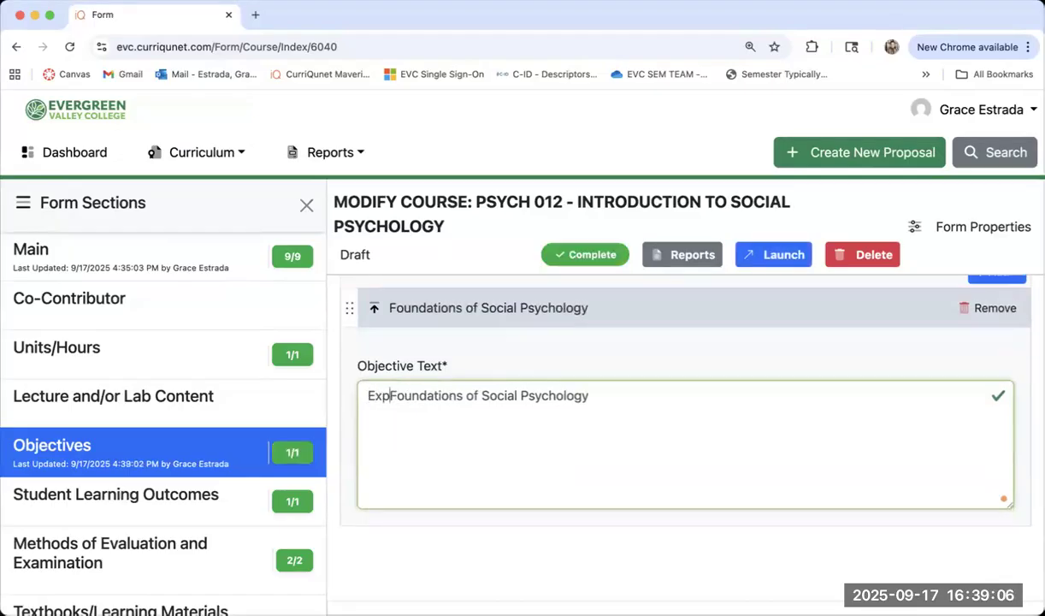
key("Delete")
type("f")
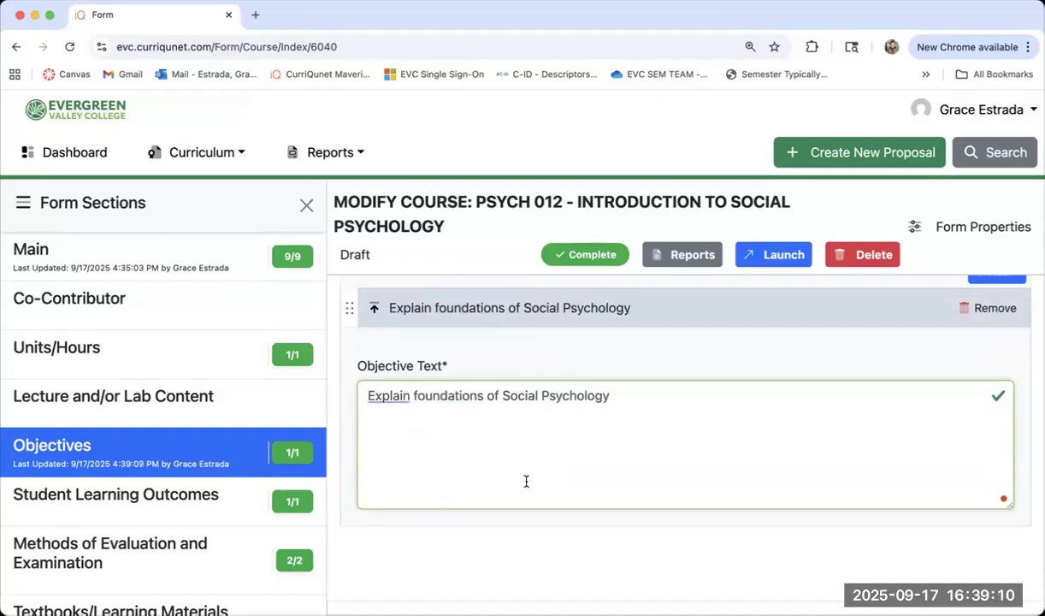
scroll(699, 566, "down", 1)
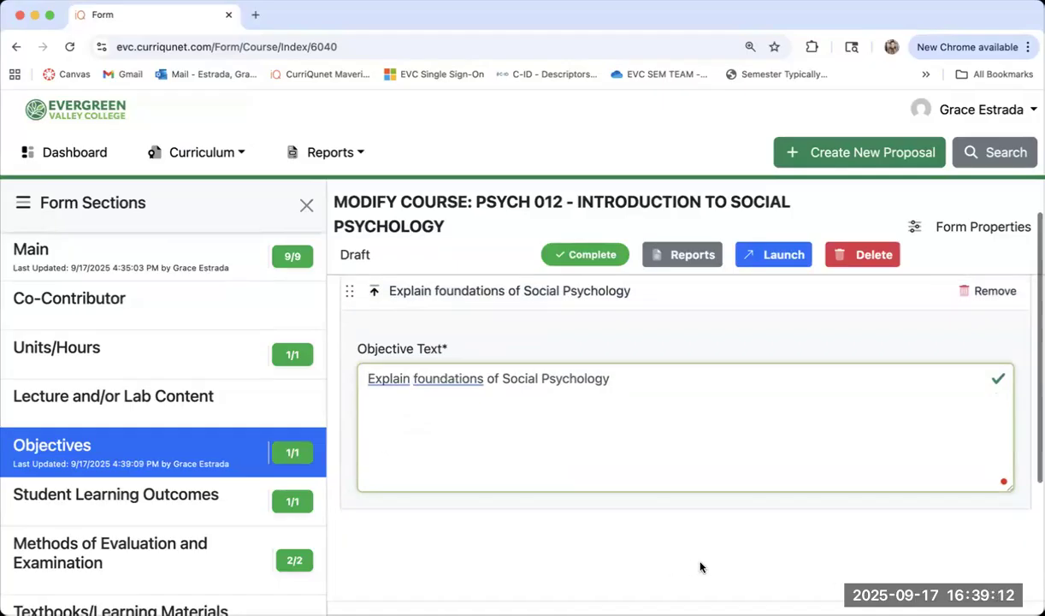
scroll(741, 549, "up", 2)
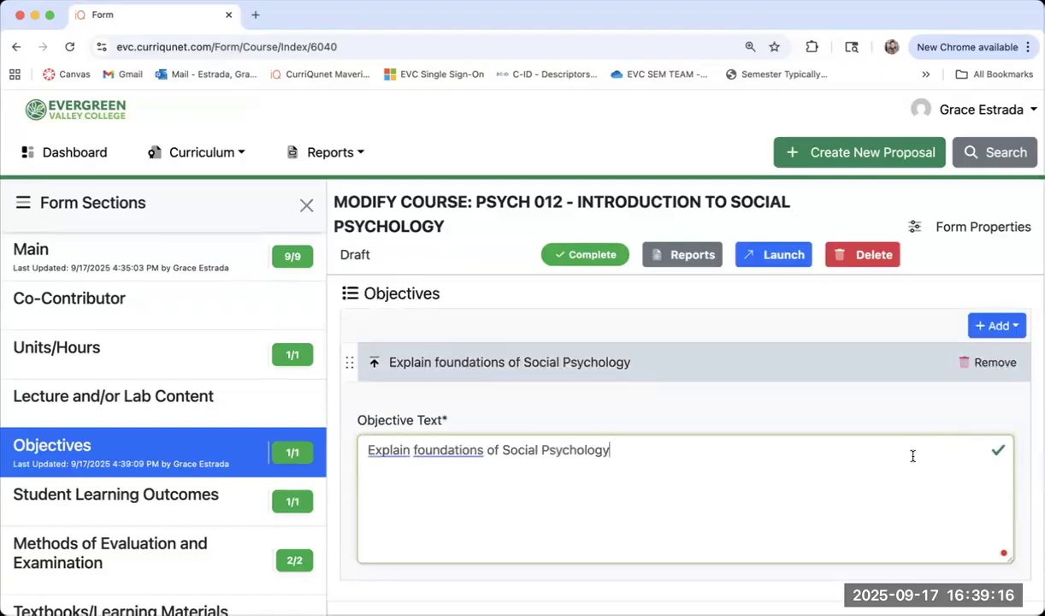
scroll(870, 433, "down", 3)
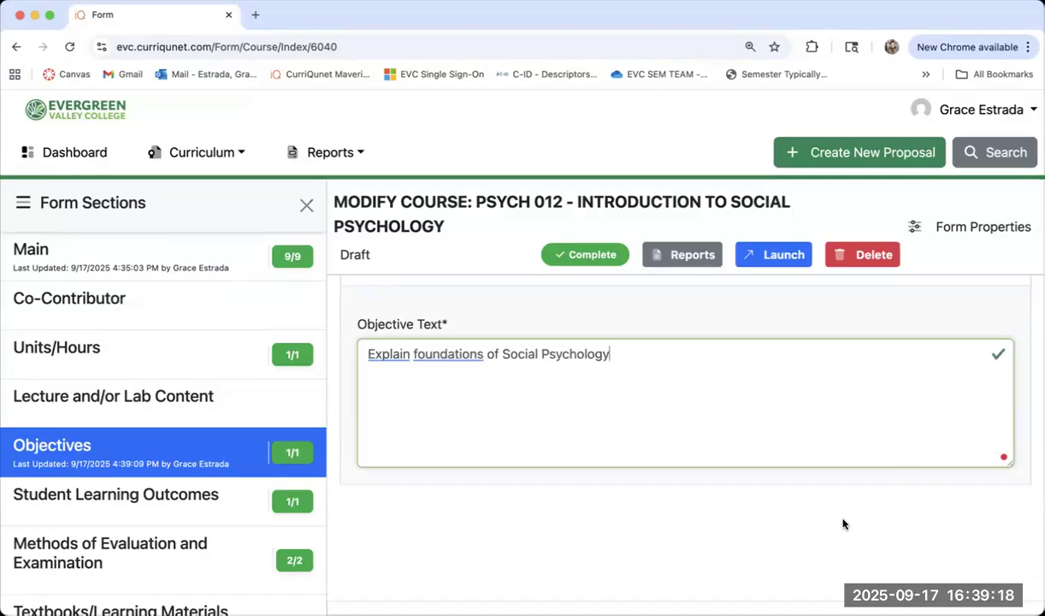
scroll(842, 523, "up", 7)
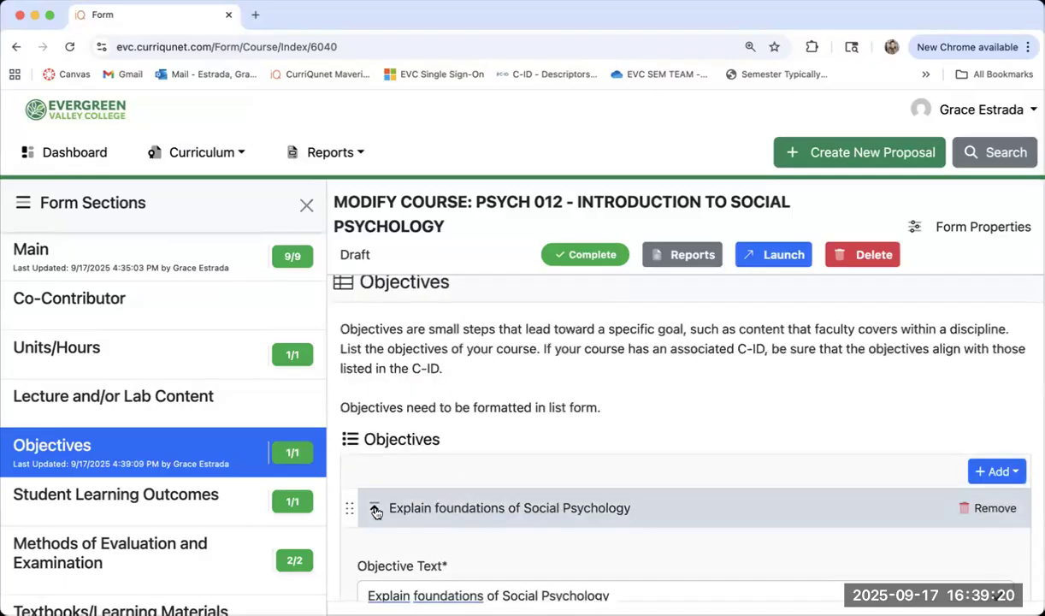
left_click(375, 509)
scroll(475, 548, "down", 3)
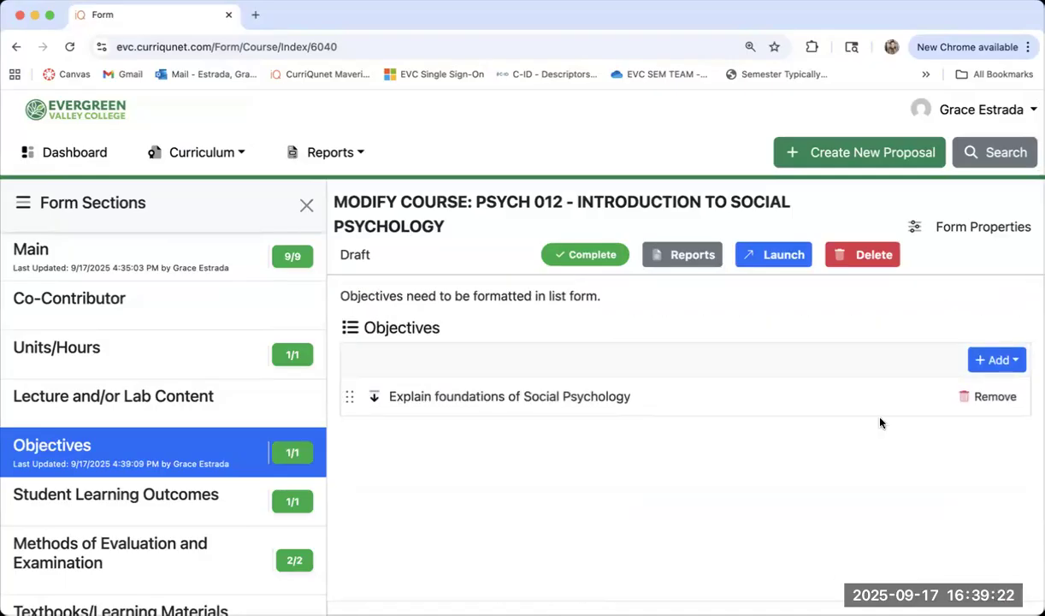
- Add another Objective item to the Objectives list and expand it to show its Objective Text field
left_click(996, 360)
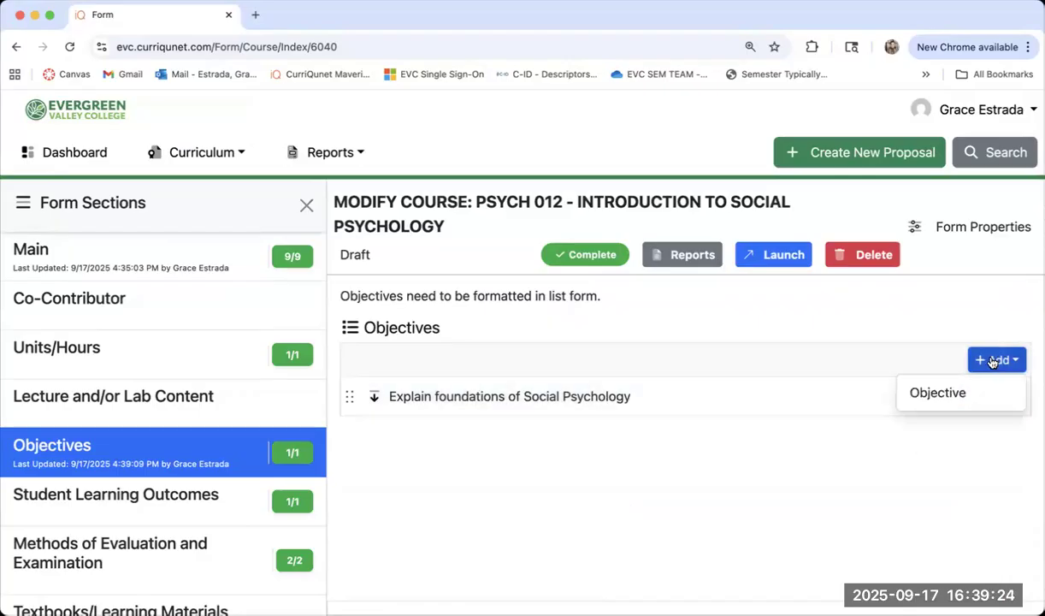
left_click(927, 393)
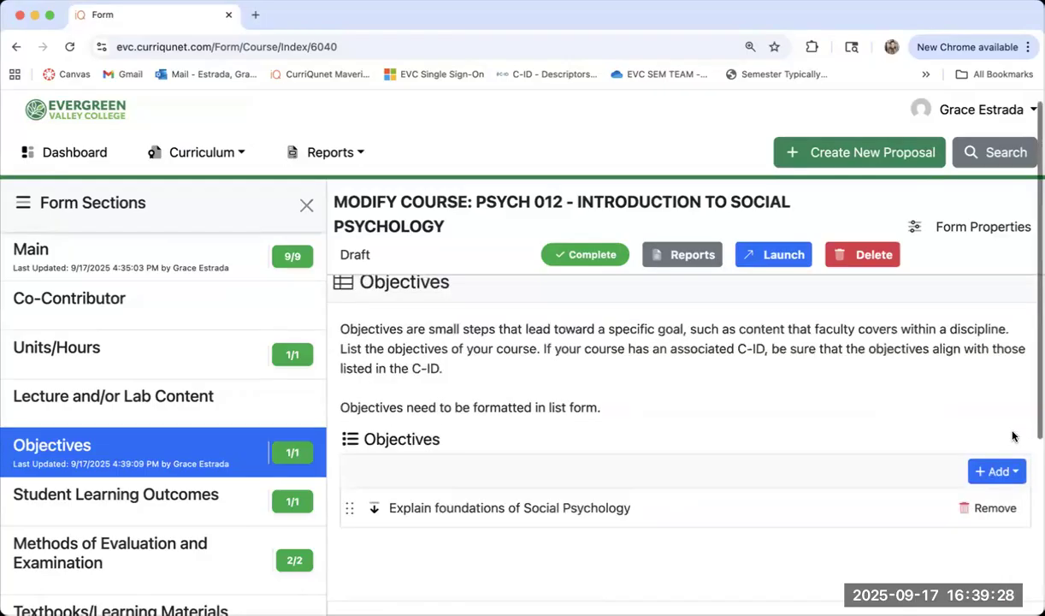
left_click(991, 471)
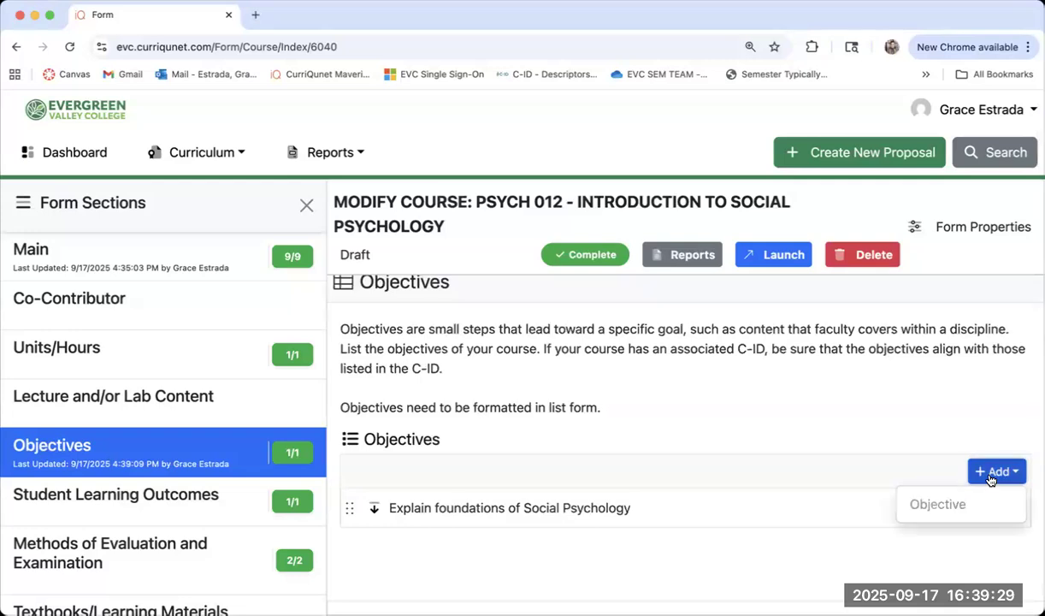
left_click(939, 504)
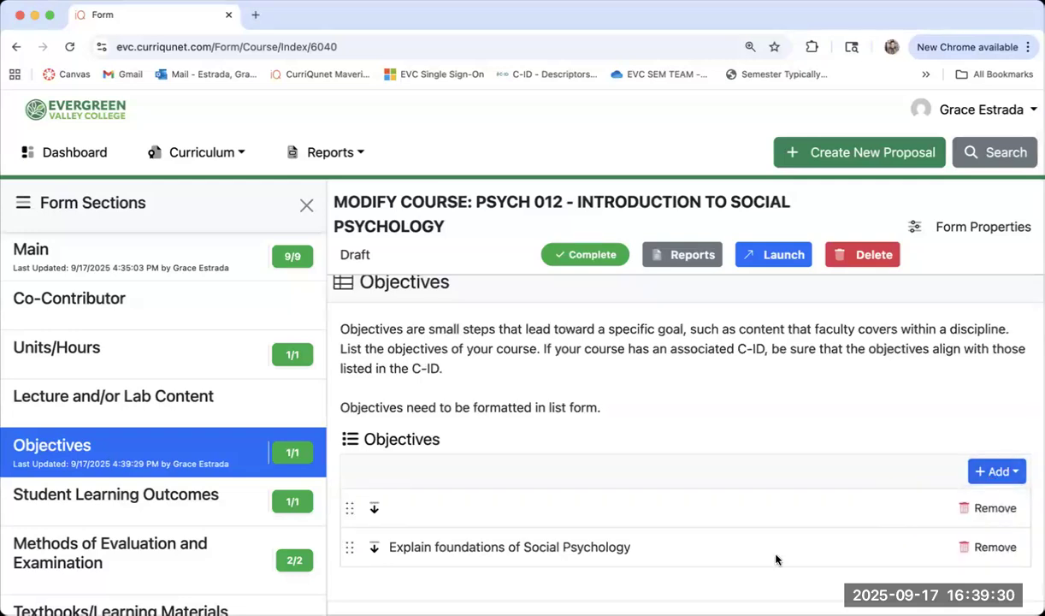
left_click(374, 508)
scroll(416, 571, "down", 1)
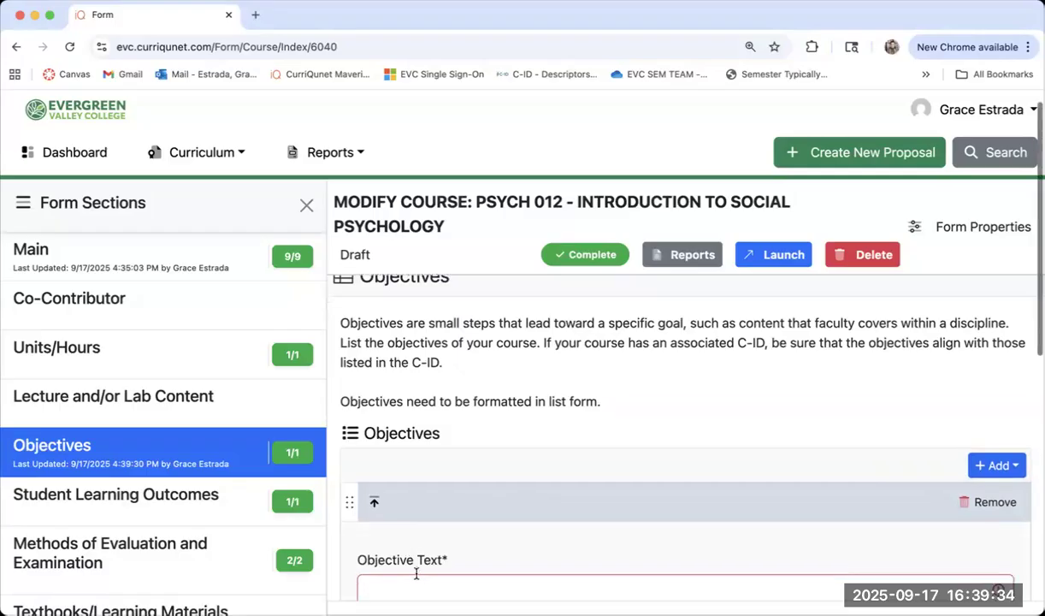
- Paste "Foundations of Social Psychology" as the blank item's Objective Text and collapse the item
left_click(416, 566)
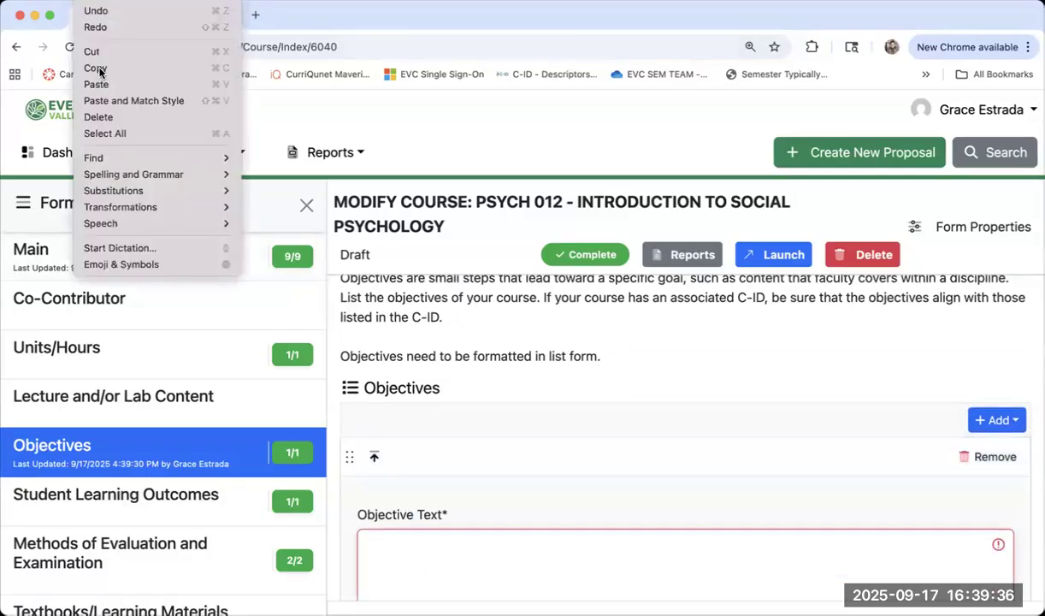
left_click(92, 82)
scroll(662, 506, "down", 3)
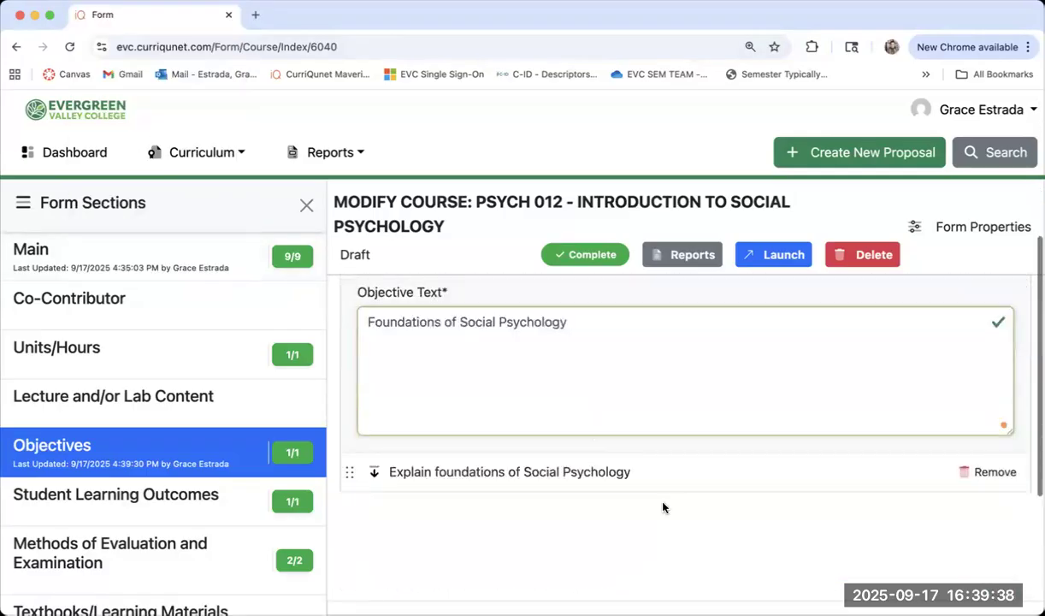
scroll(669, 506, "up", 1)
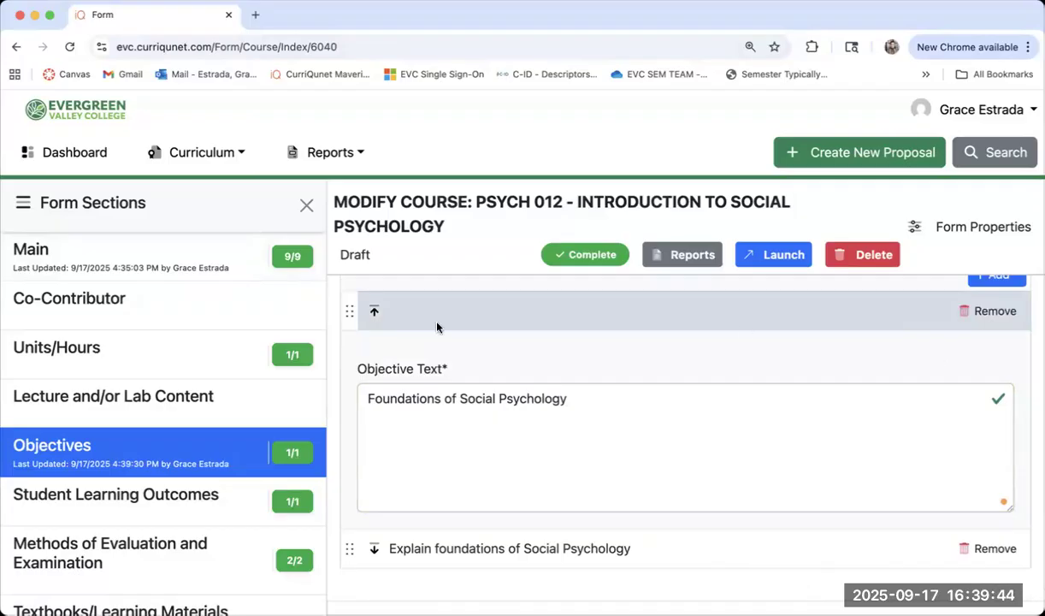
left_click(373, 311)
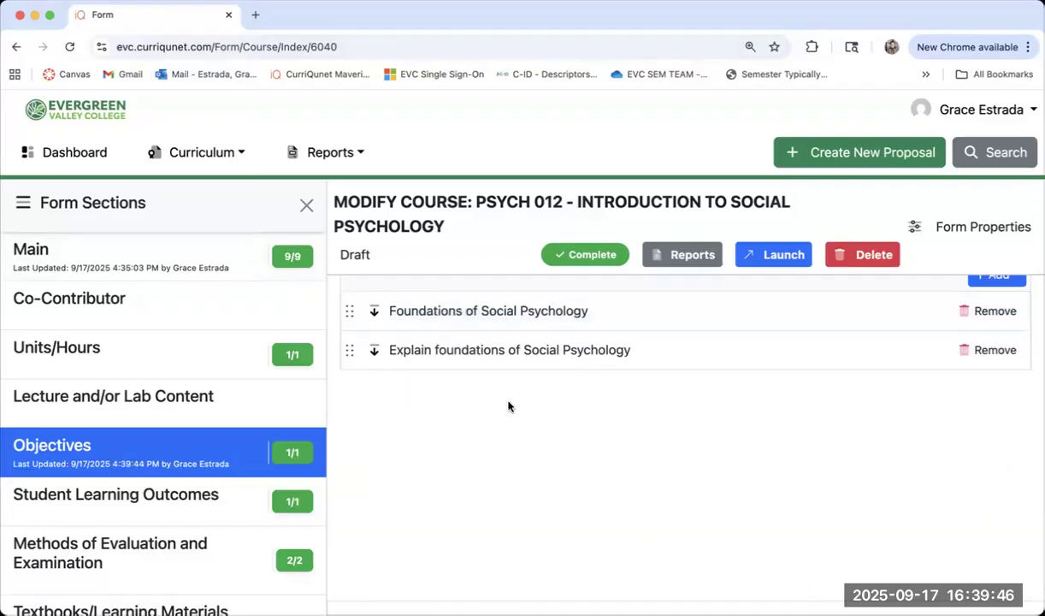
- Copy the full Outcome Text of the first learning outcome in the Student Learning Outcomes section
left_click(117, 498)
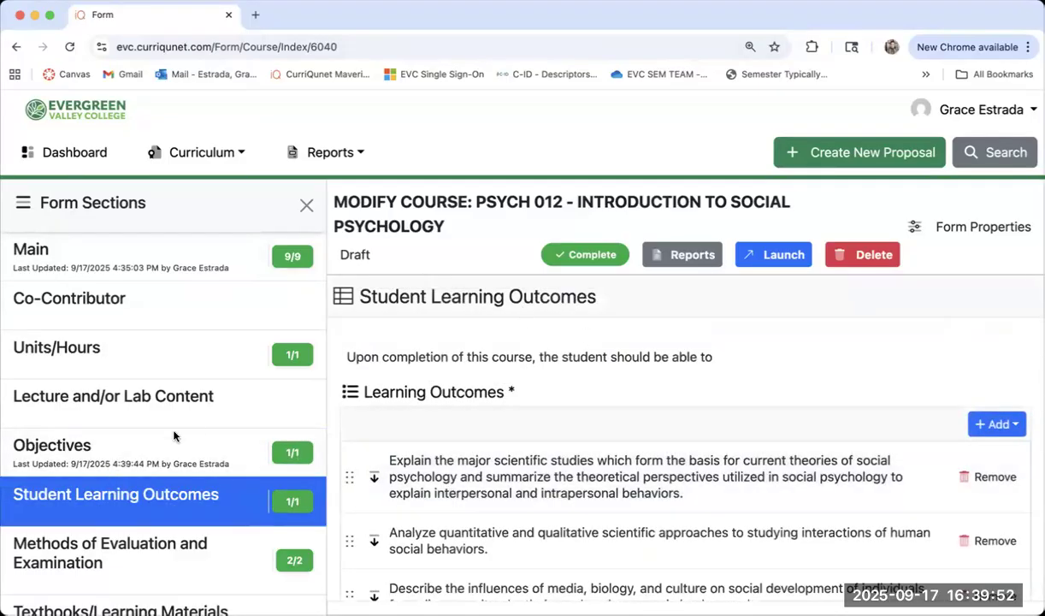
left_click(134, 451)
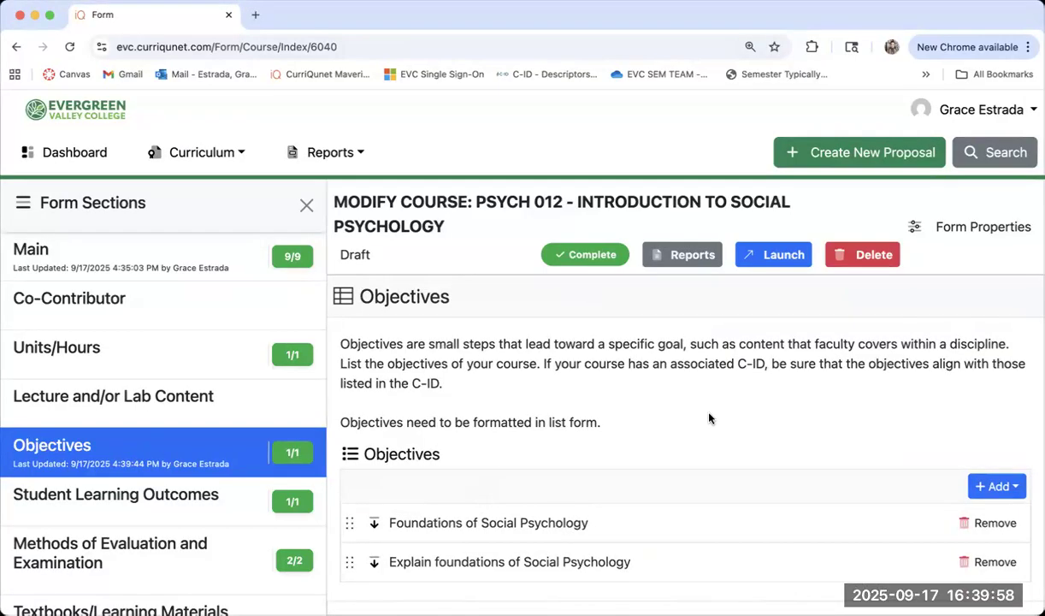
scroll(708, 418, "down", 3)
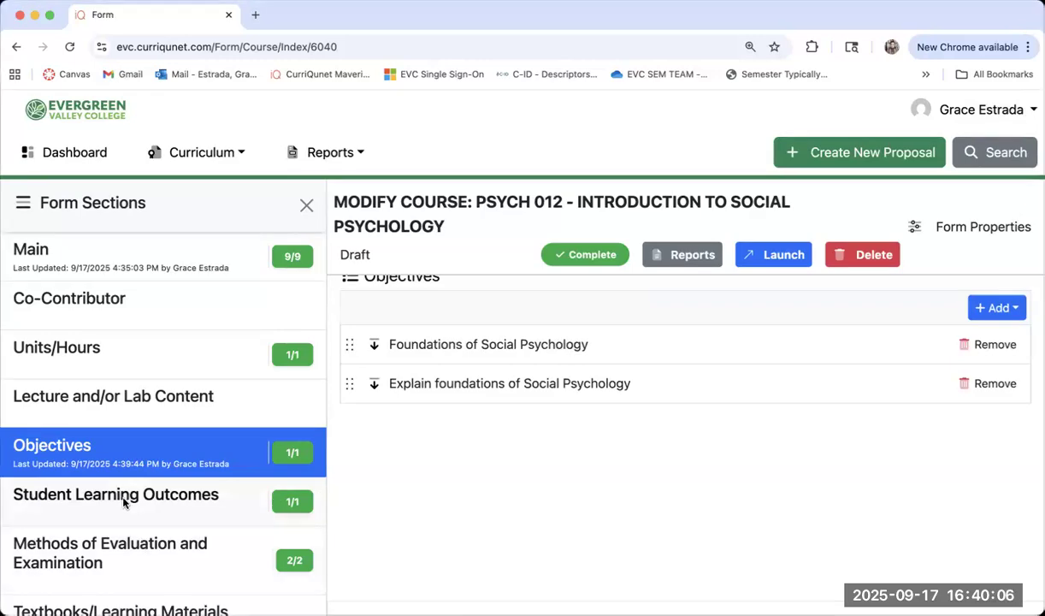
left_click(312, 494)
scroll(430, 454, "down", 3)
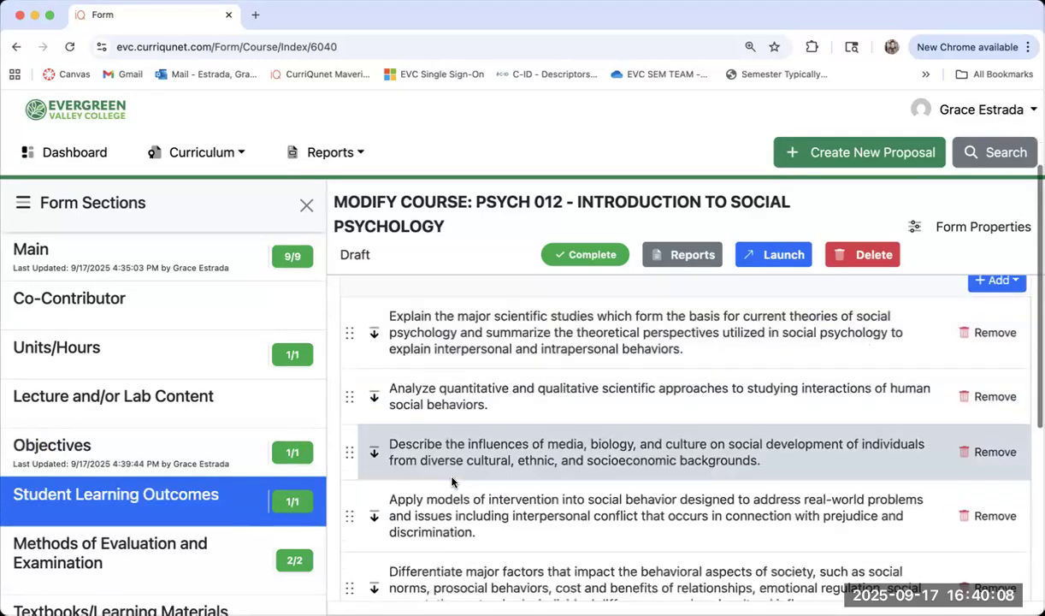
scroll(453, 483, "up", 3)
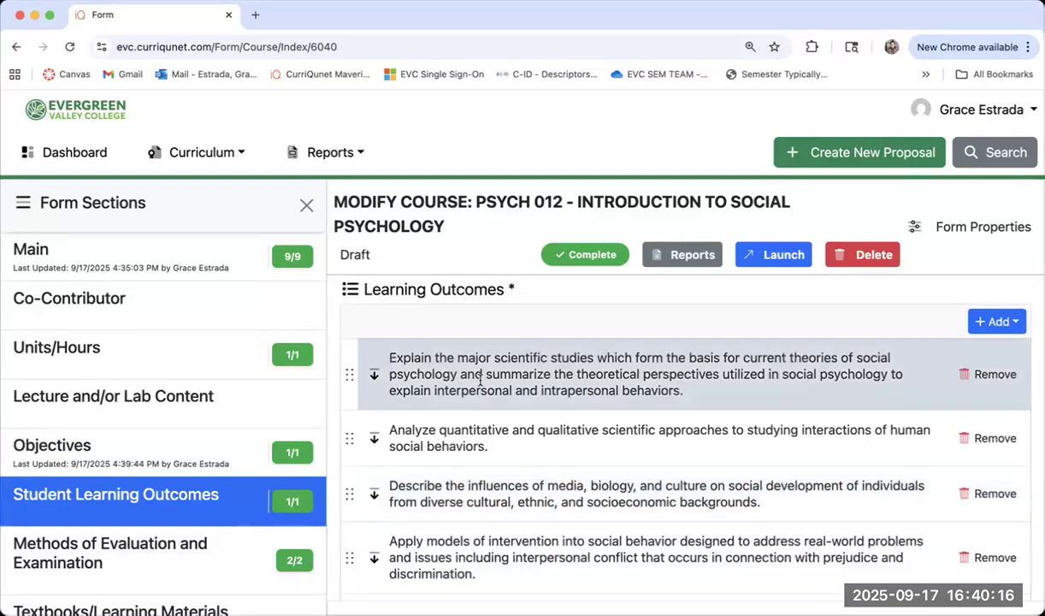
left_click(374, 378)
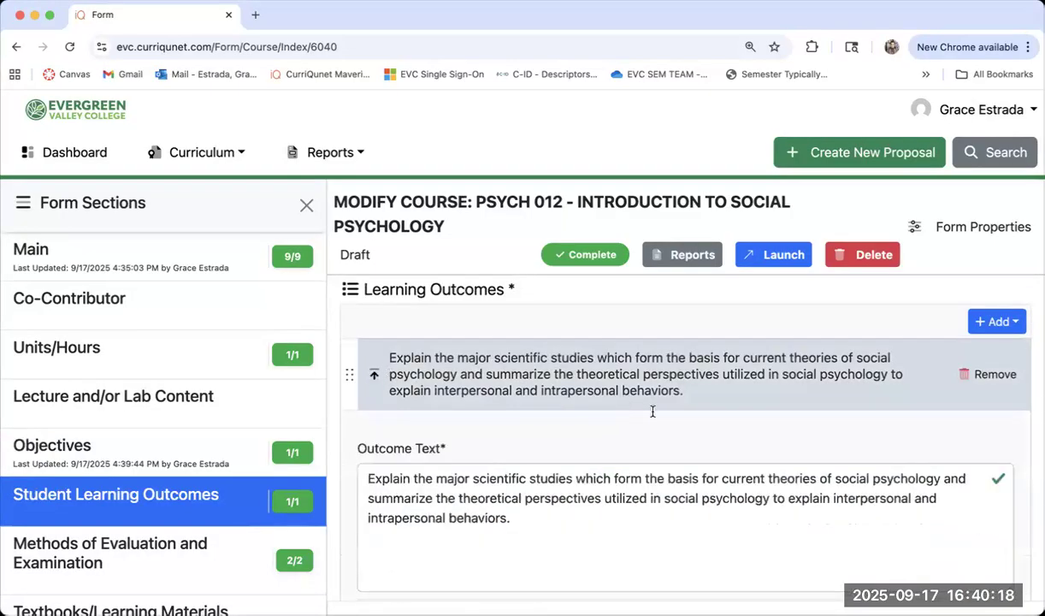
left_click_drag(510, 518, 333, 436)
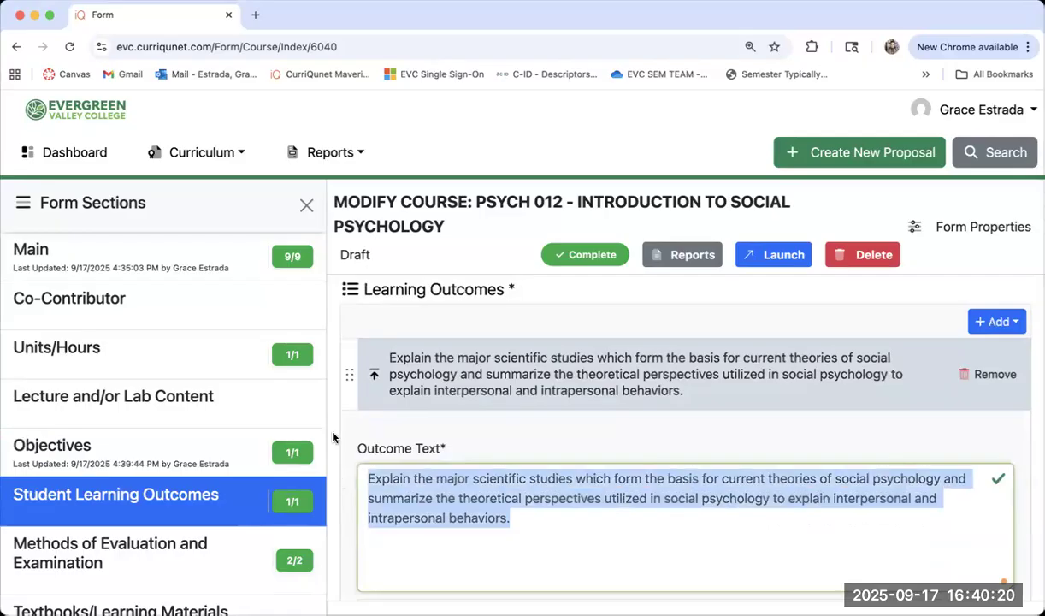
left_click(96, 8)
left_click(94, 68)
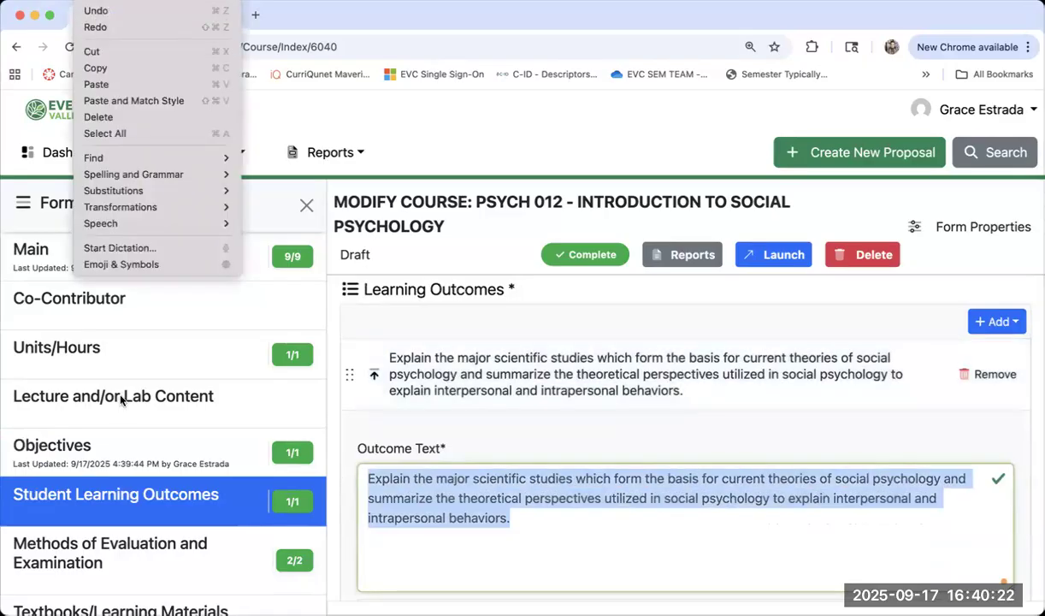
- Replace the "Foundations of Social Psychology" text in the Objectives section with the copied learning outcome text
left_click(113, 436)
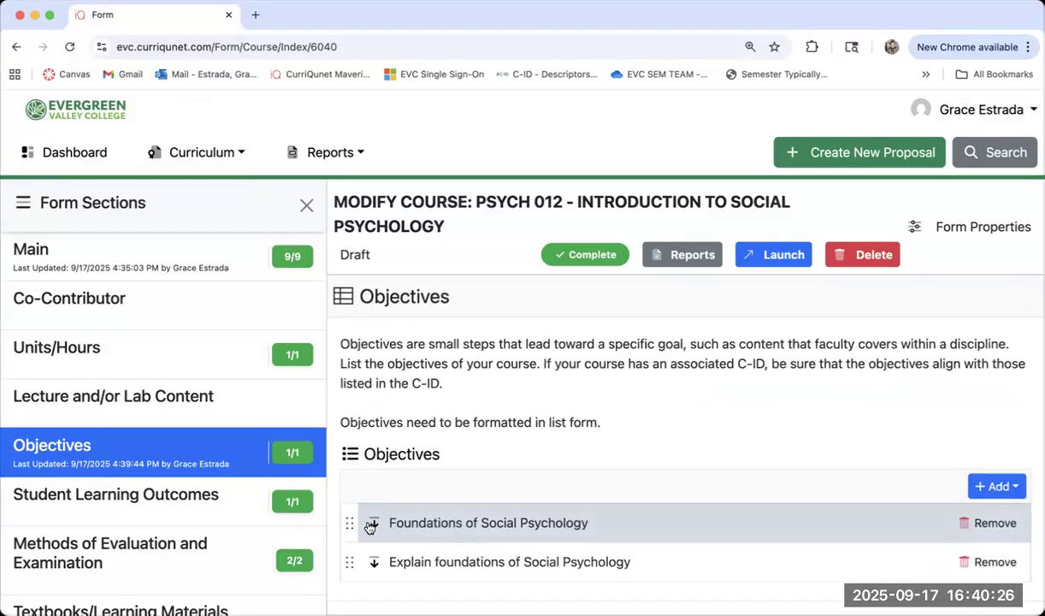
left_click(423, 511)
scroll(424, 511, "down", 3)
left_click(599, 494)
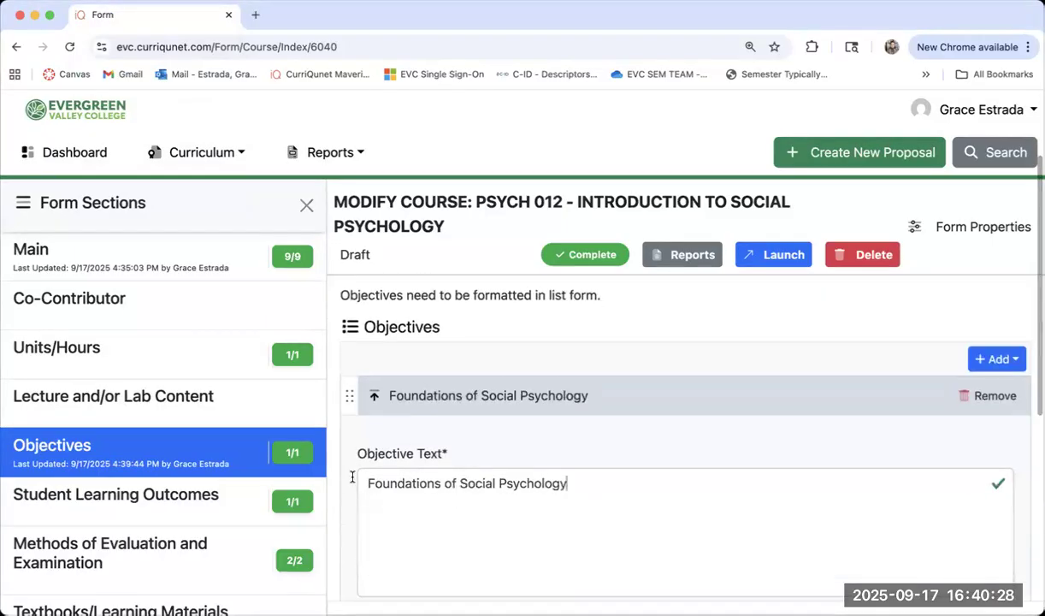
left_click(359, 481, "shift")
left_click(94, 82)
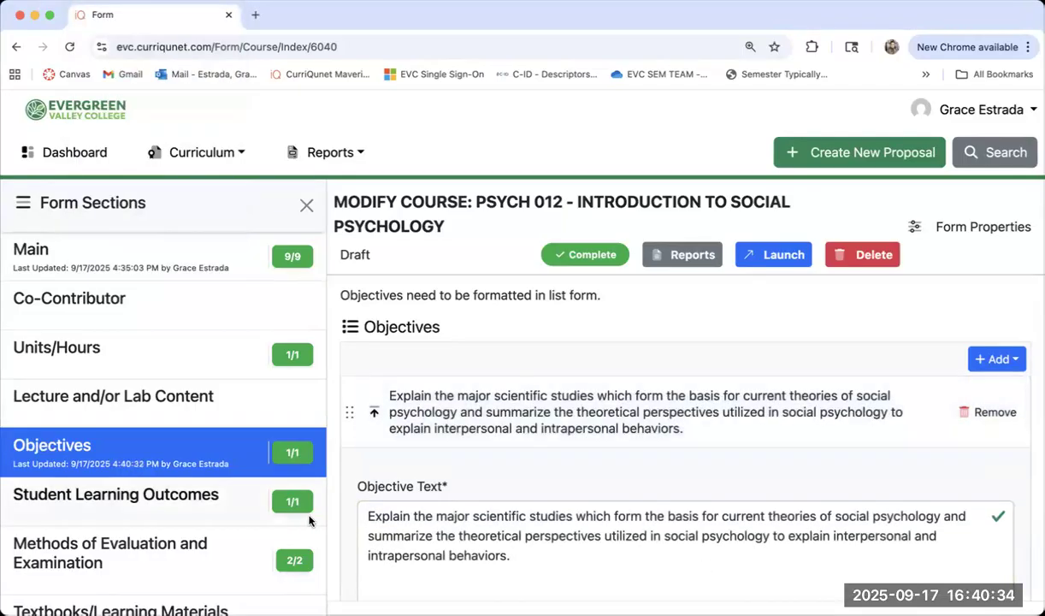
- Compare the first entry in Student Learning Outcomes with the first entry in Objectives, including their text fields
left_click(147, 498)
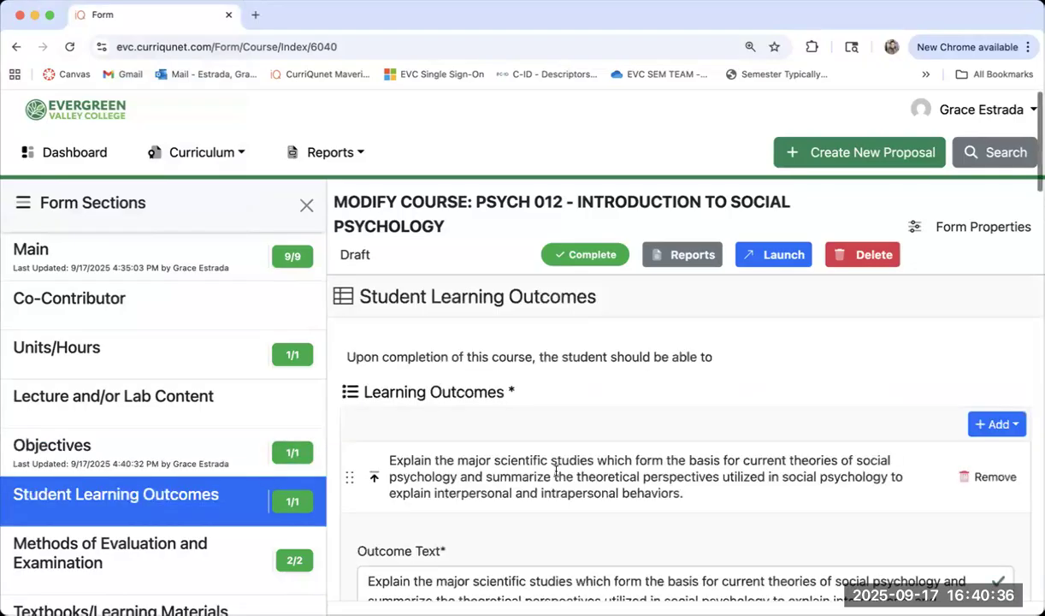
scroll(556, 470, "down", 2)
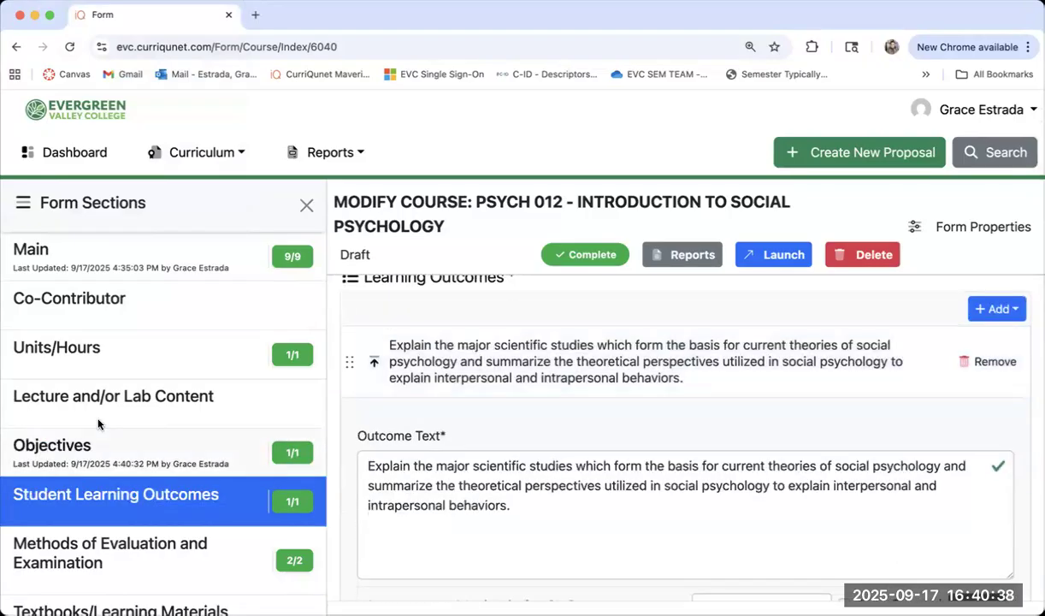
left_click(99, 443)
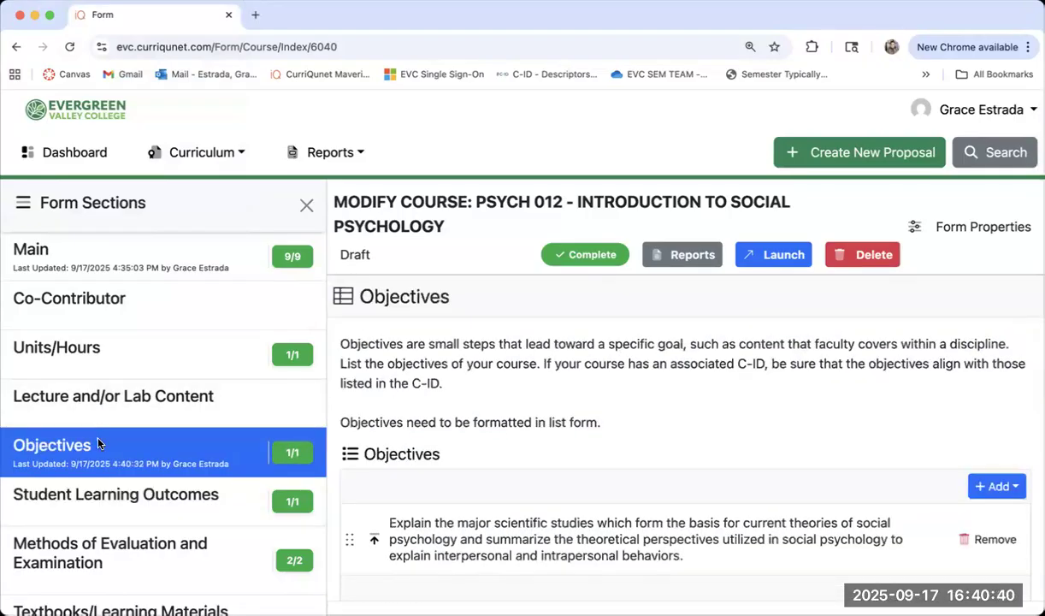
left_click(53, 493)
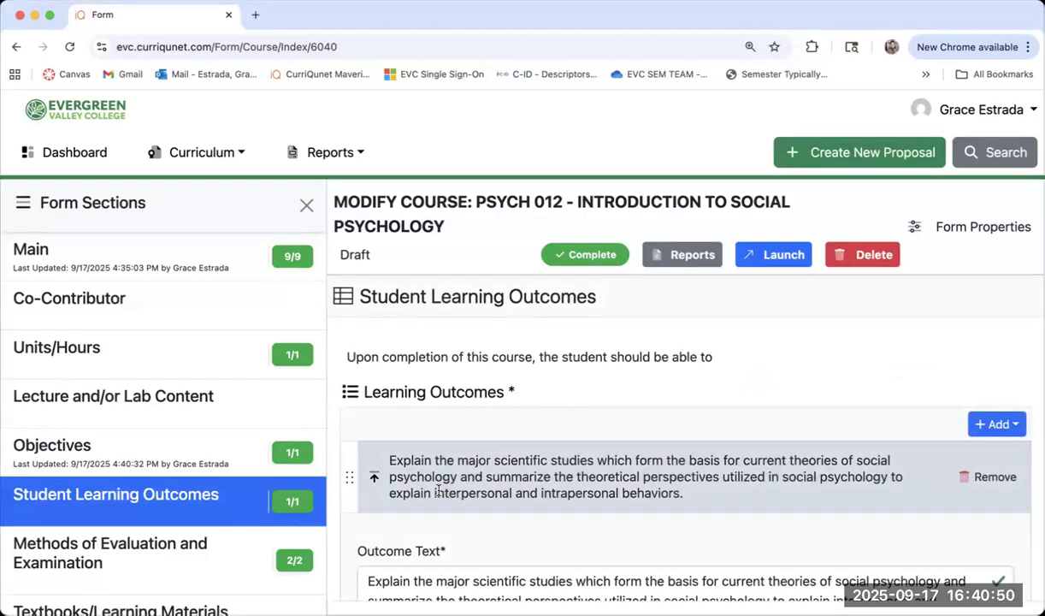
left_click(150, 456)
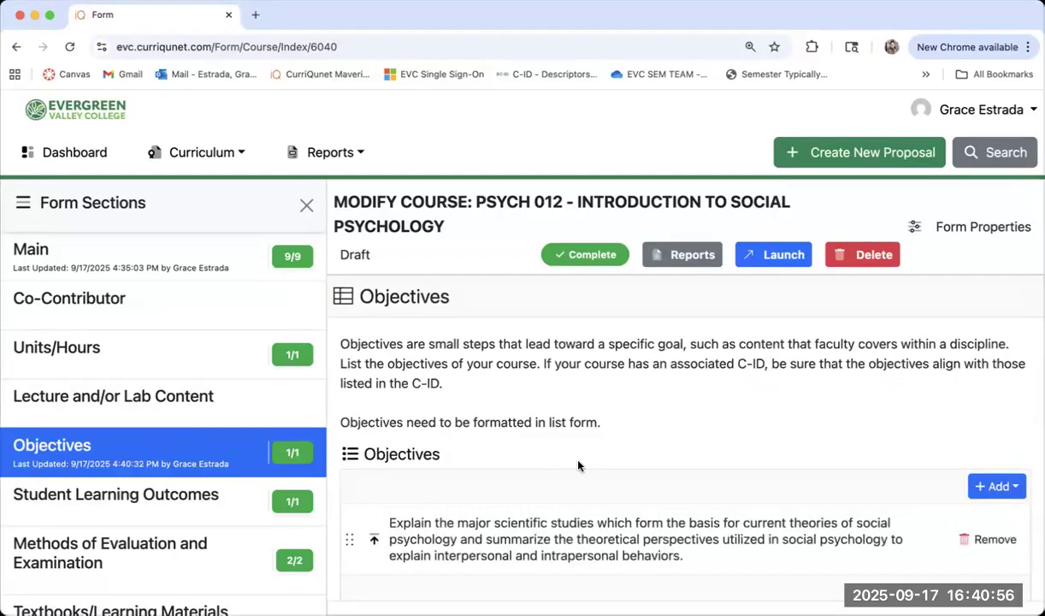
scroll(578, 465, "down", 3)
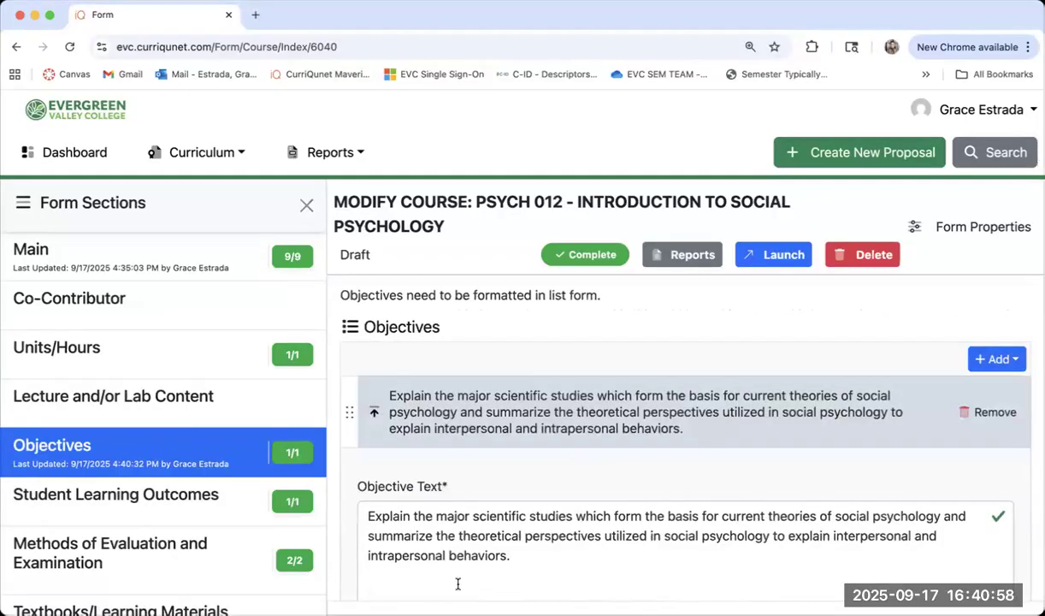
left_click(147, 497)
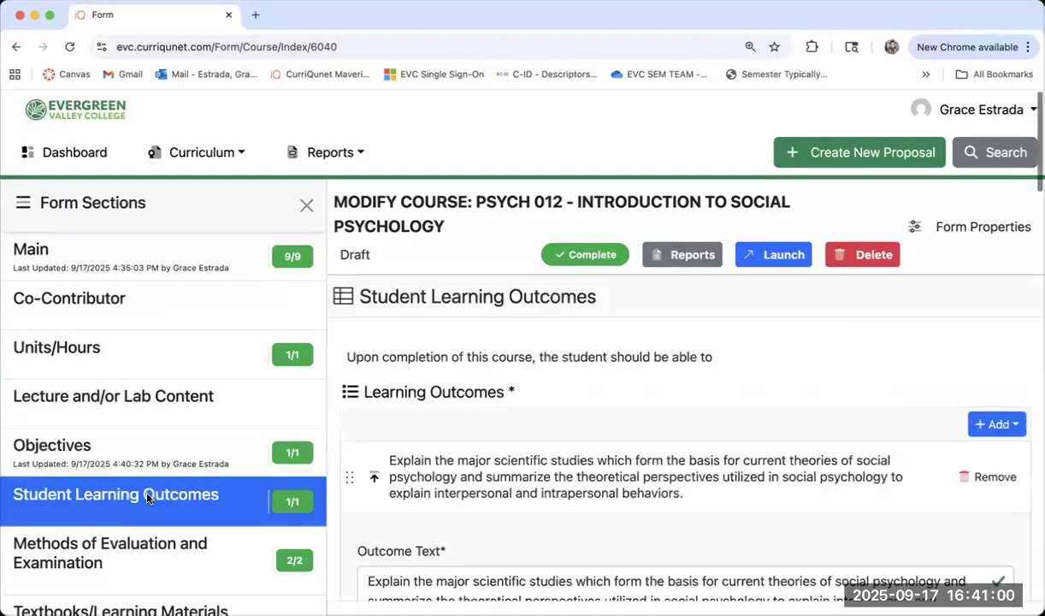
scroll(503, 473, "down", 3)
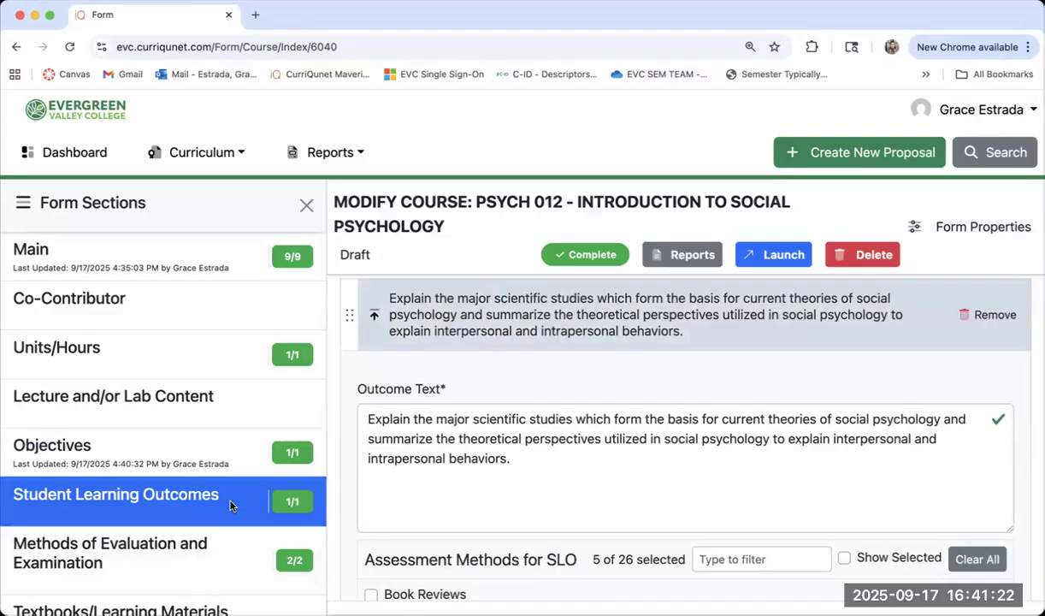
- Compare the Student Learning Outcomes section with the Objectives and Lecture and/or Lab Content sections
scroll(476, 490, "down", 2)
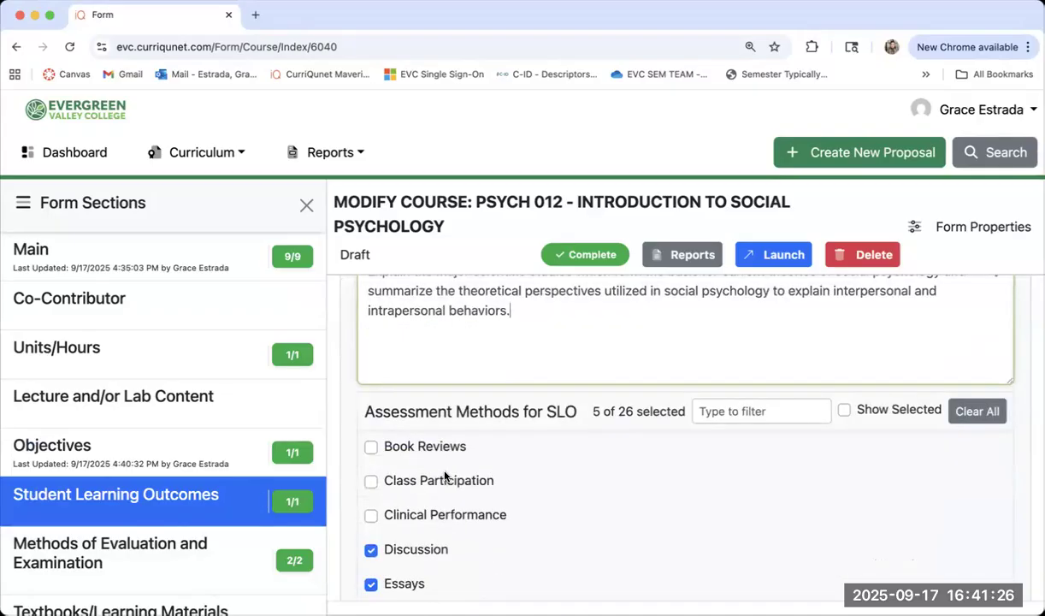
scroll(443, 476, "up", 2)
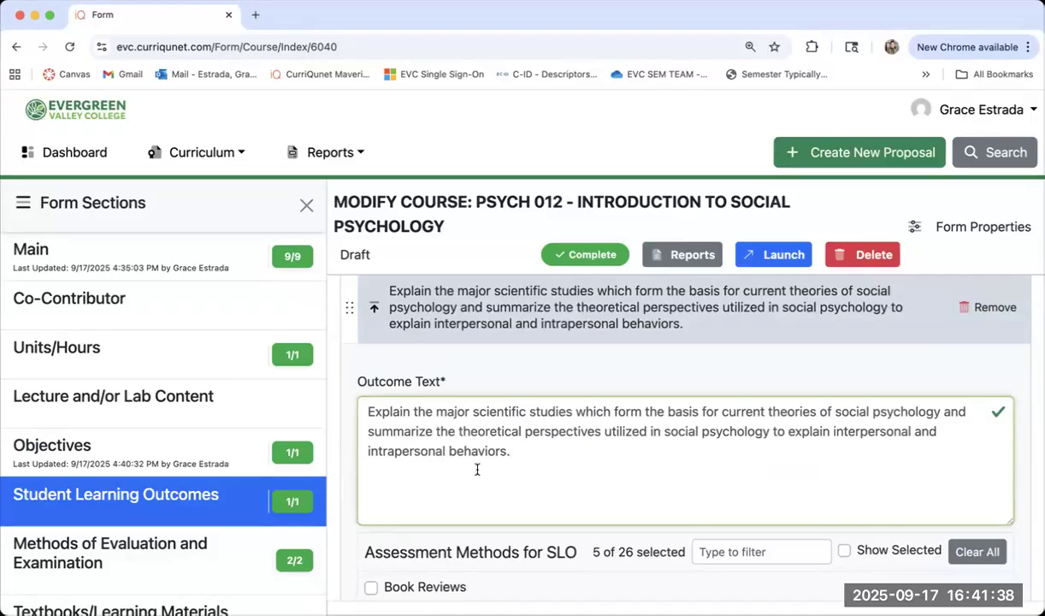
scroll(524, 487, "down", 3)
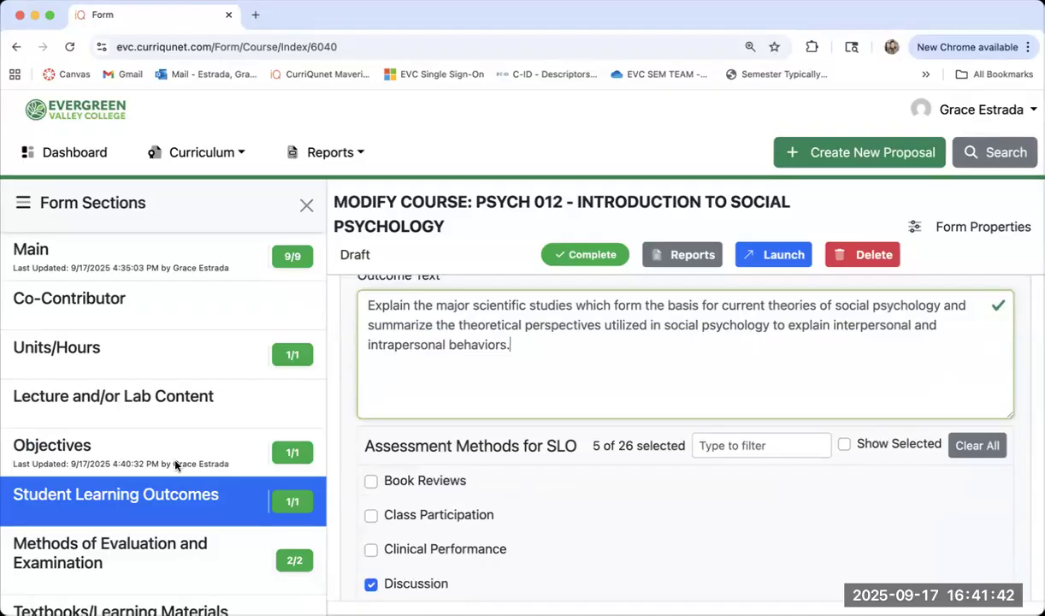
left_click(89, 445)
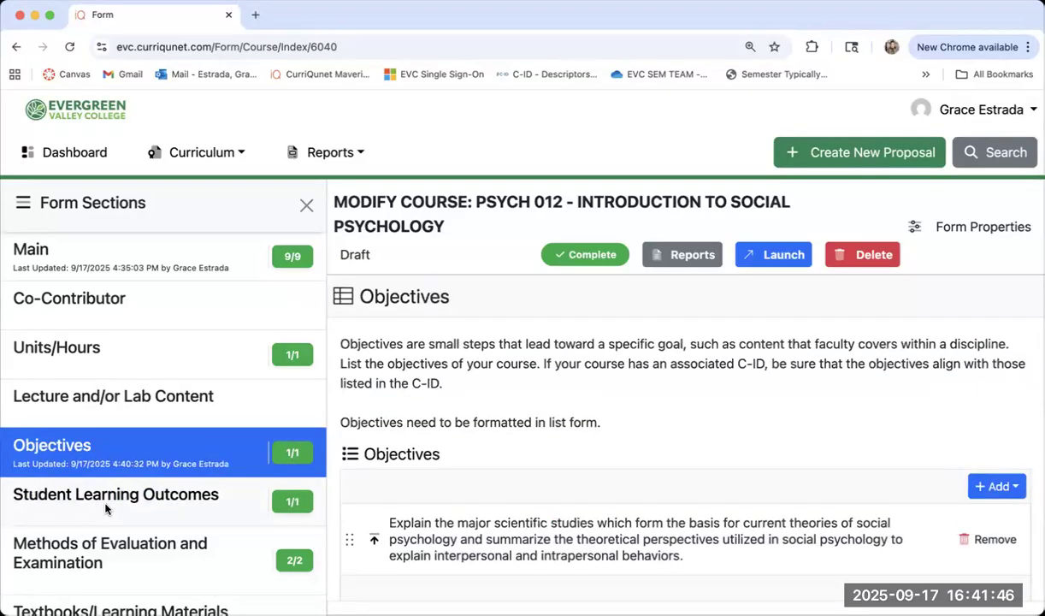
left_click(66, 395)
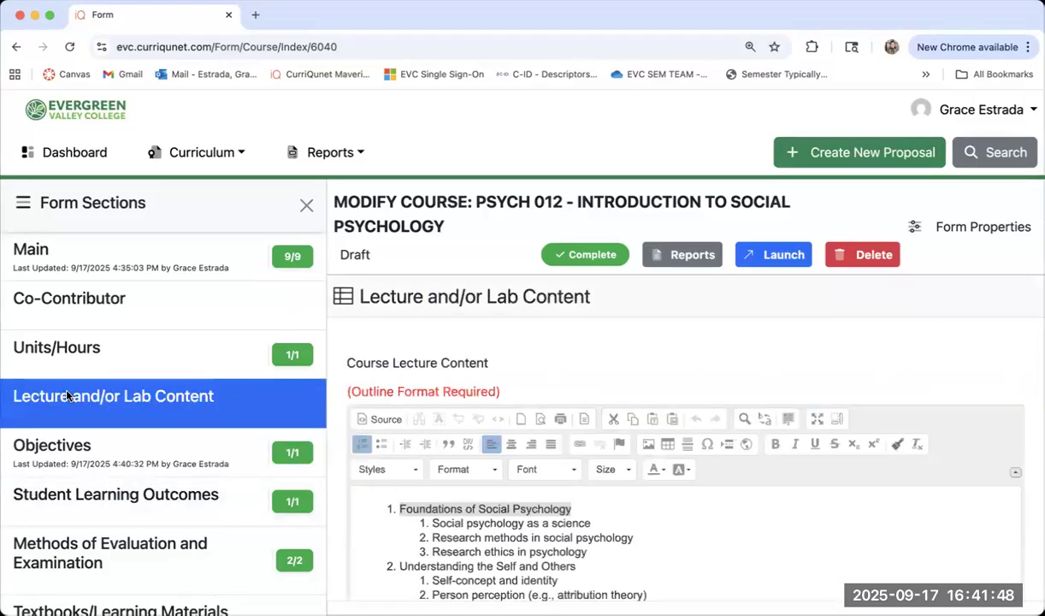
left_click(63, 462)
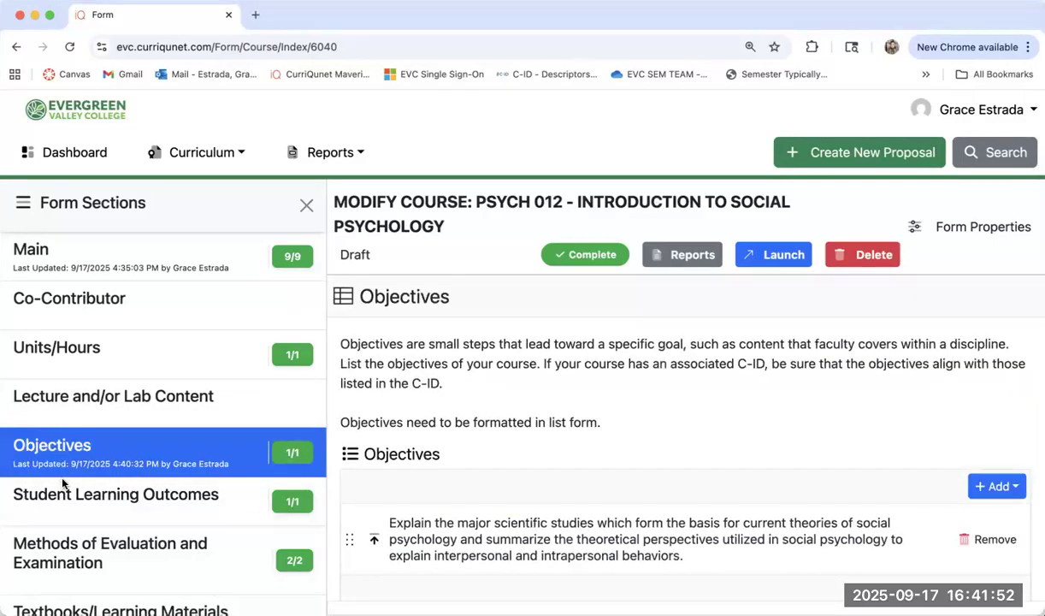
left_click(64, 492)
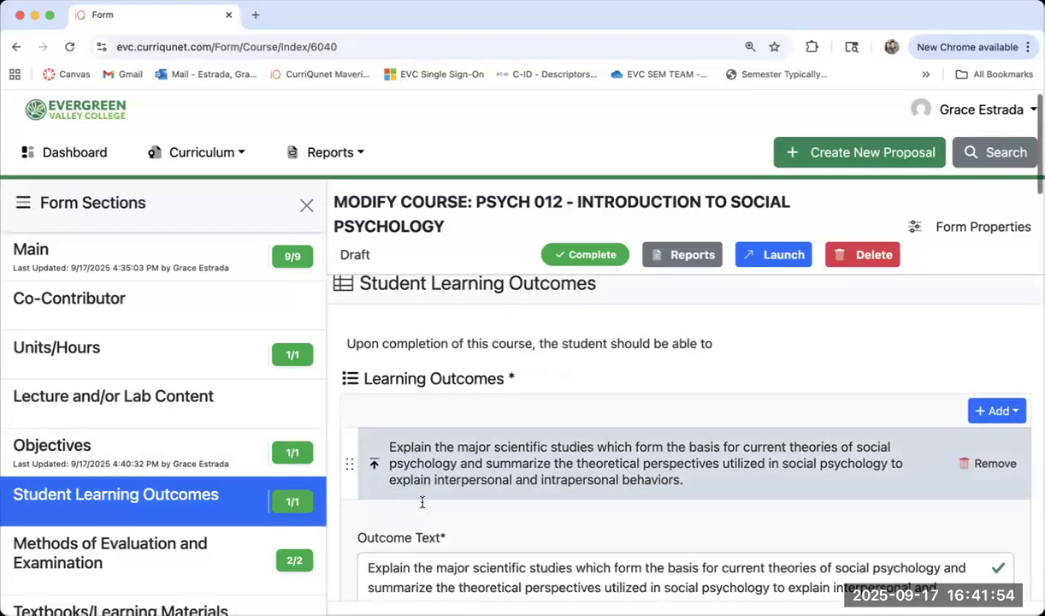
- Examine the first learning outcome's assessment methods, SLO change field, and Institutional Learning Outcomes mapping
scroll(421, 504, "down", 5)
scroll(421, 507, "down", 2)
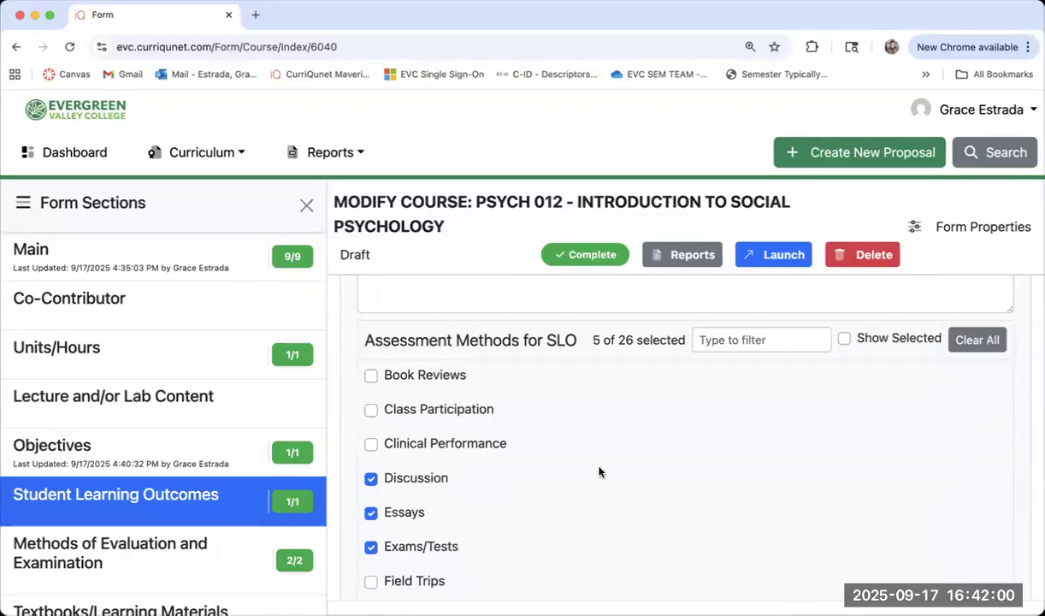
scroll(598, 470, "up", 4)
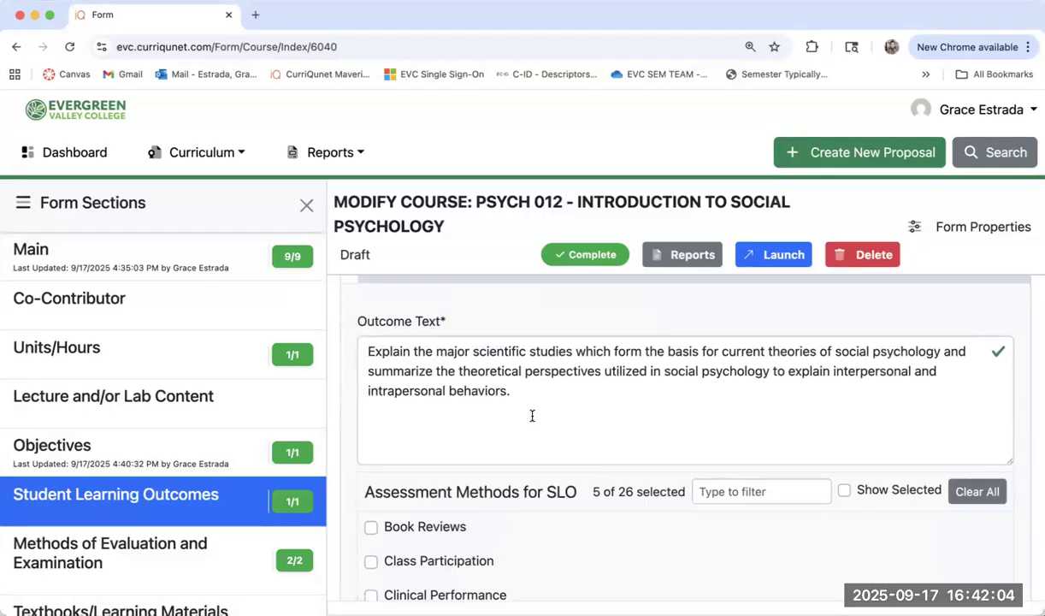
scroll(535, 420, "down", 1)
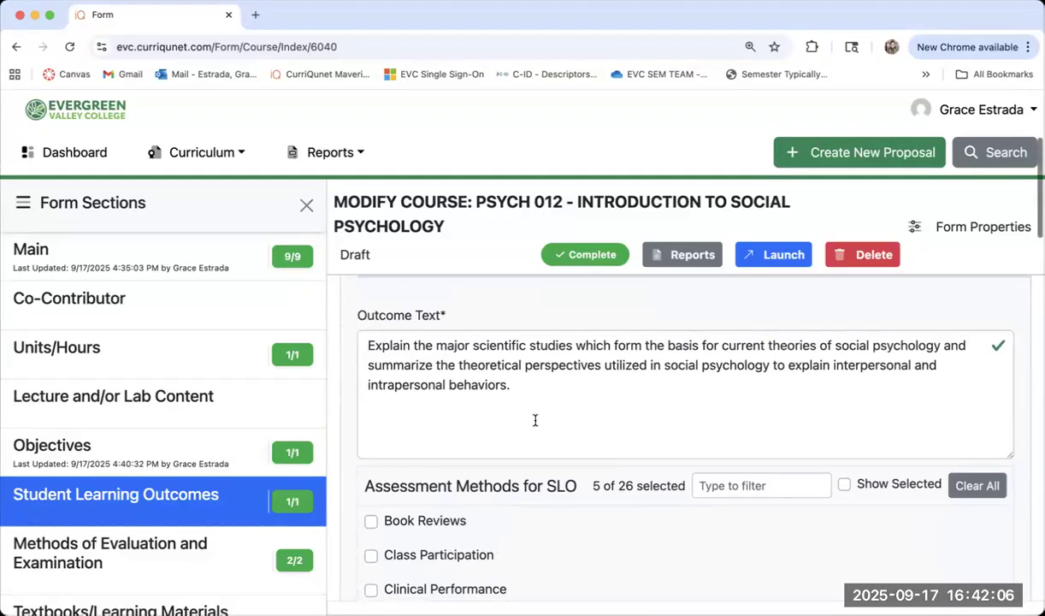
scroll(535, 422, "down", 3)
scroll(535, 422, "down", 3)
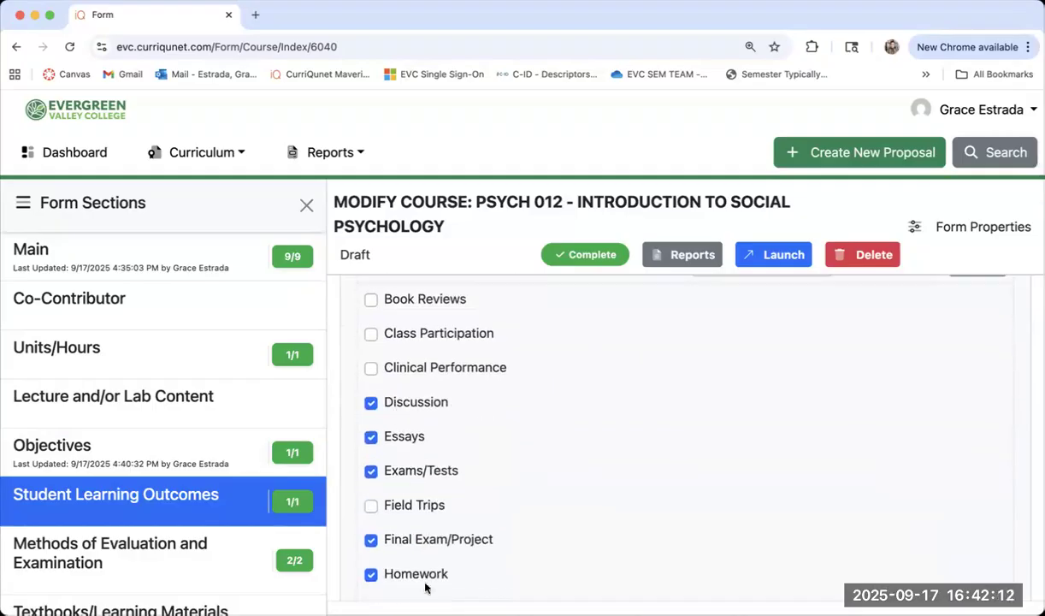
scroll(600, 561, "down", 5)
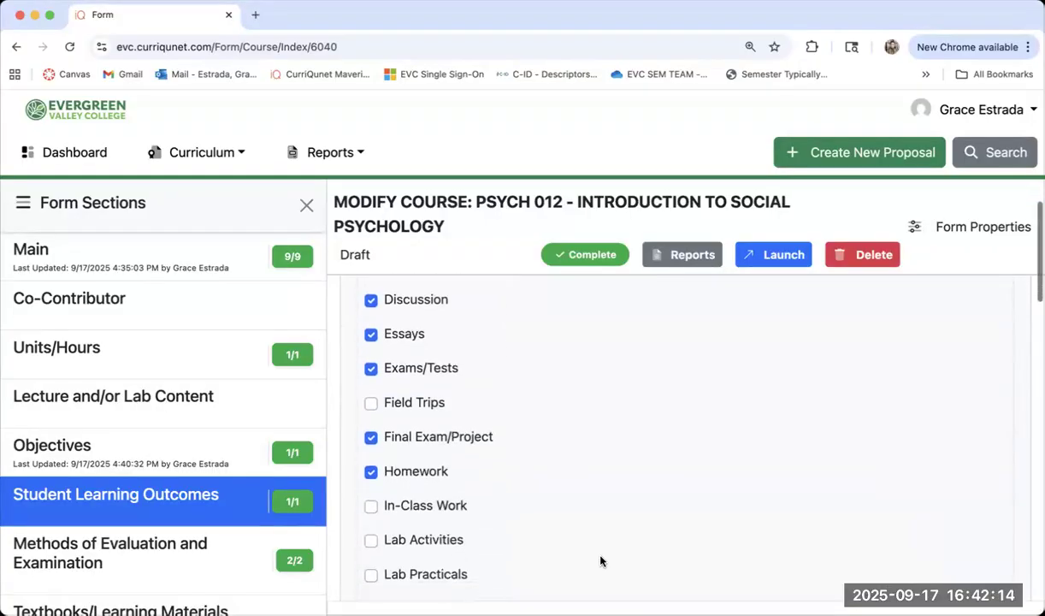
scroll(600, 561, "down", 8)
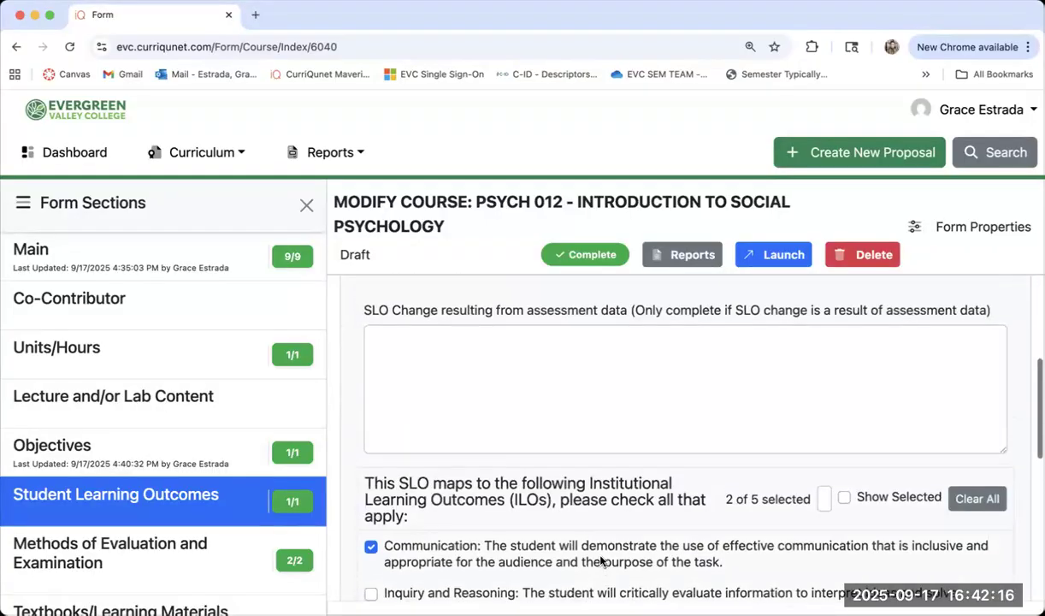
scroll(600, 561, "down", 1)
scroll(600, 561, "up", 1)
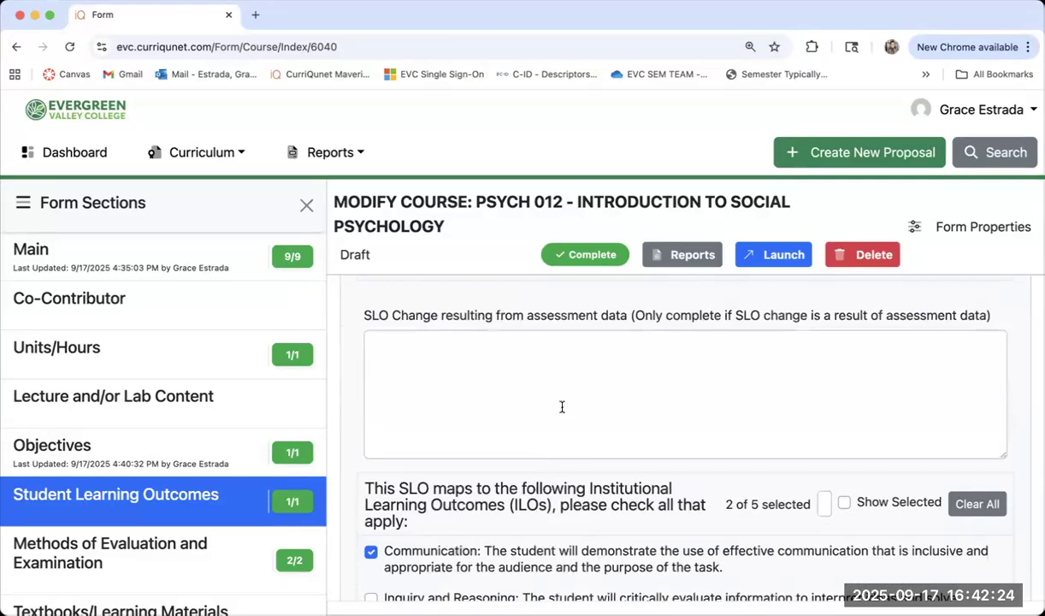
scroll(561, 411, "down", 3)
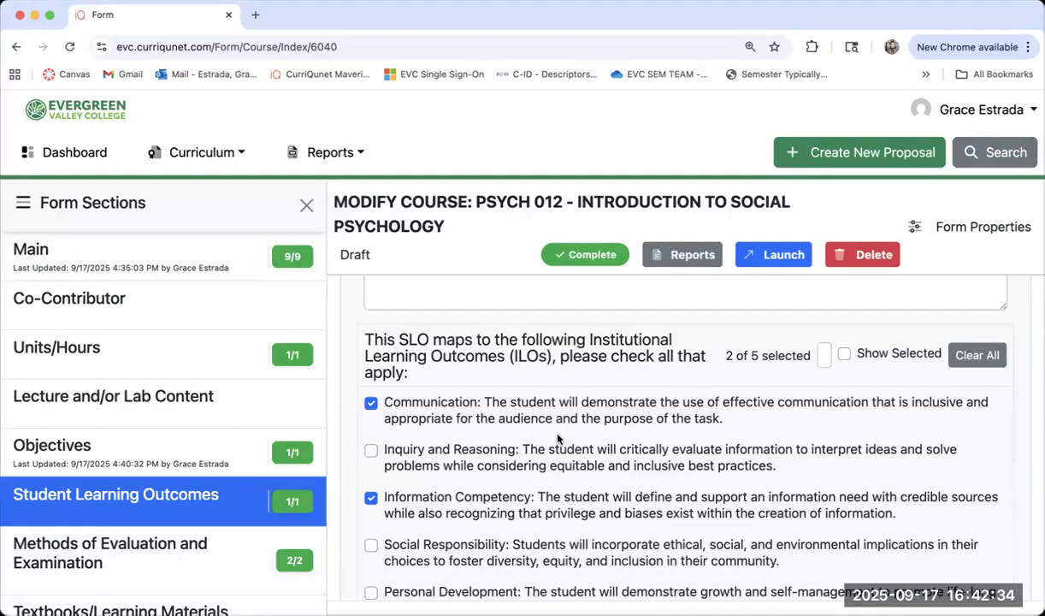
scroll(557, 439, "up", 1)
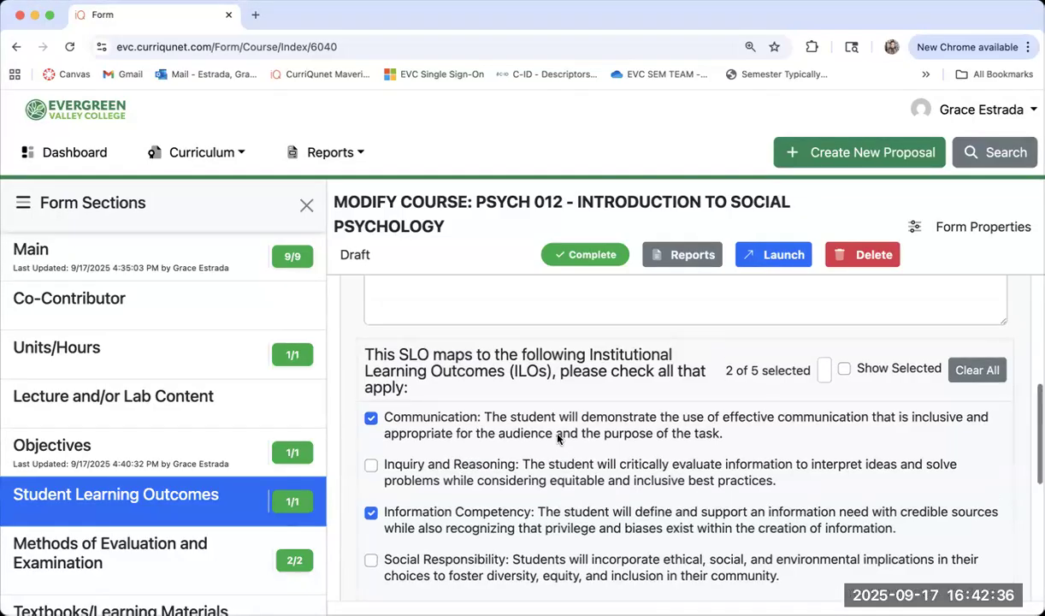
scroll(557, 438, "down", 3)
- Recheck the first learning outcome's Outcome Text against its selected assessment methods and the five ILO options
scroll(558, 436, "up", 10)
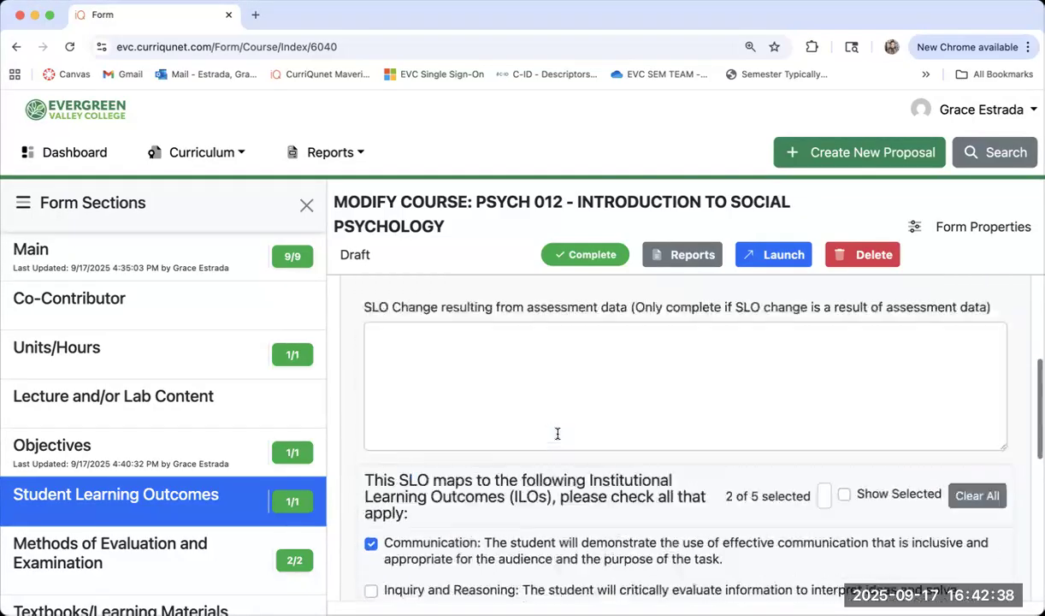
scroll(557, 433, "up", 5)
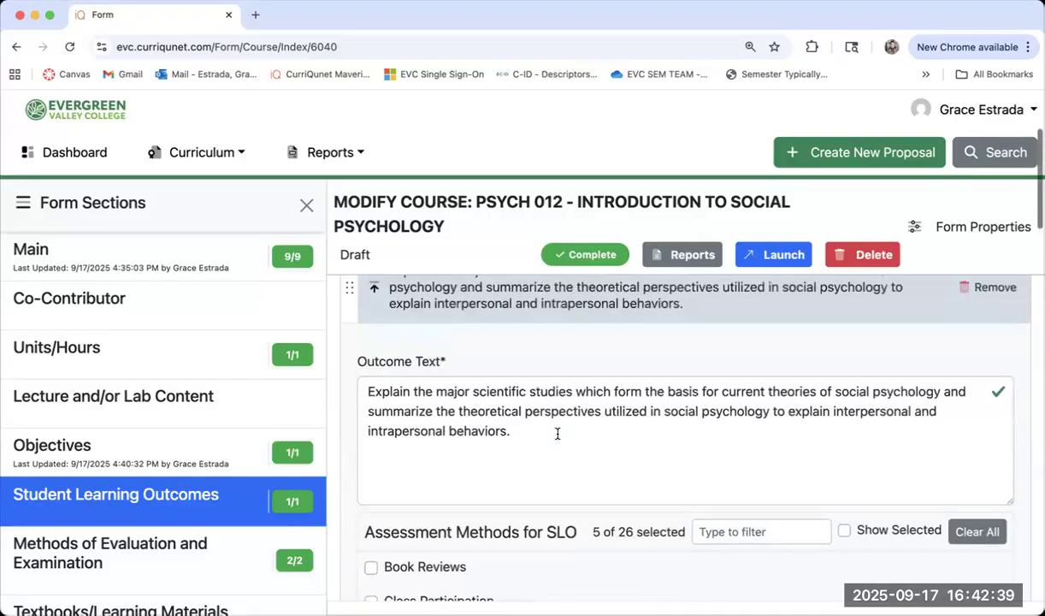
triple_click(374, 391)
left_click(580, 571)
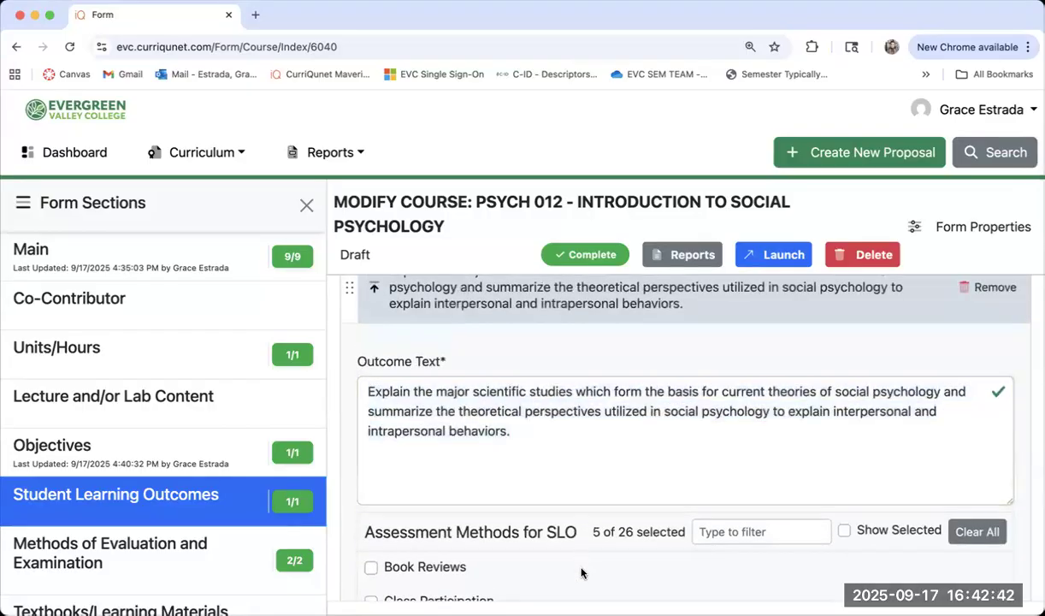
scroll(581, 573, "down", 1)
scroll(581, 573, "down", 3)
scroll(581, 572, "down", 1)
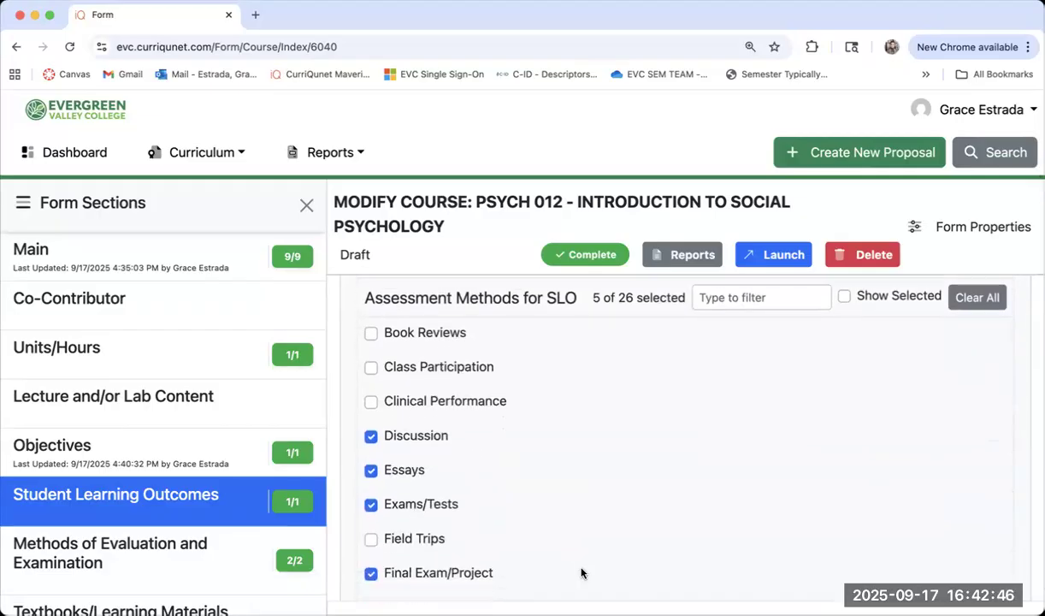
scroll(581, 573, "down", 10)
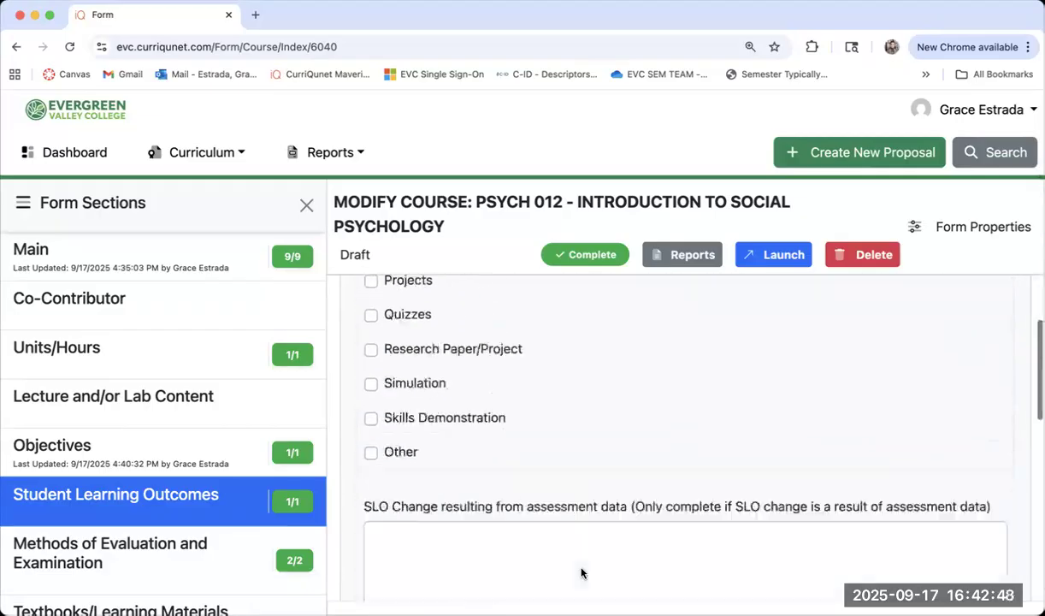
scroll(581, 573, "down", 6)
scroll(581, 573, "down", 1)
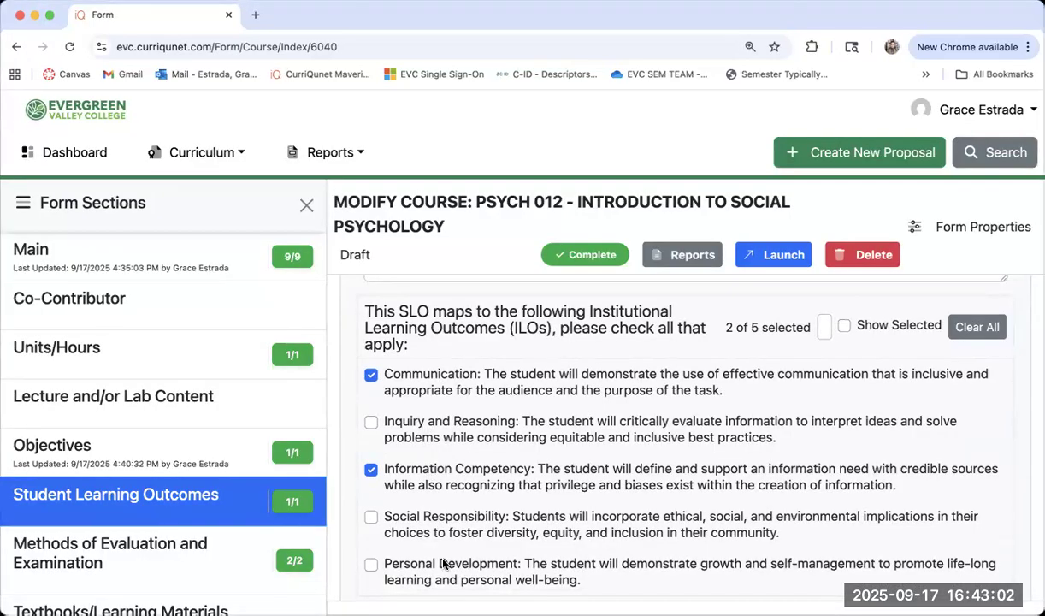
- Review the first learning outcome's full entry again, along with the remaining outcomes listed after it
scroll(442, 562, "up", 3)
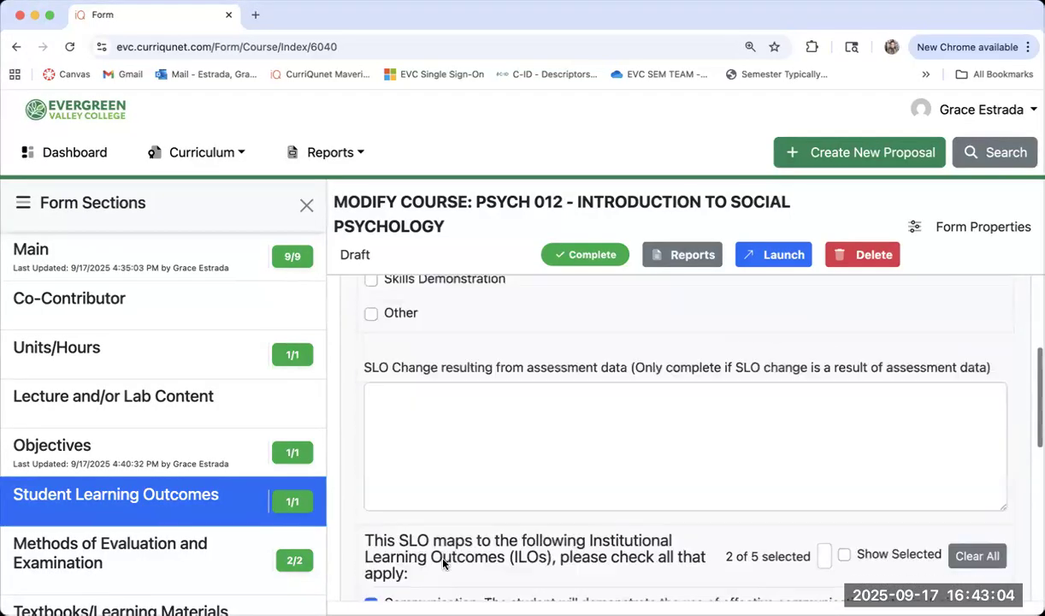
scroll(442, 562, "up", 12)
scroll(443, 563, "up", 5)
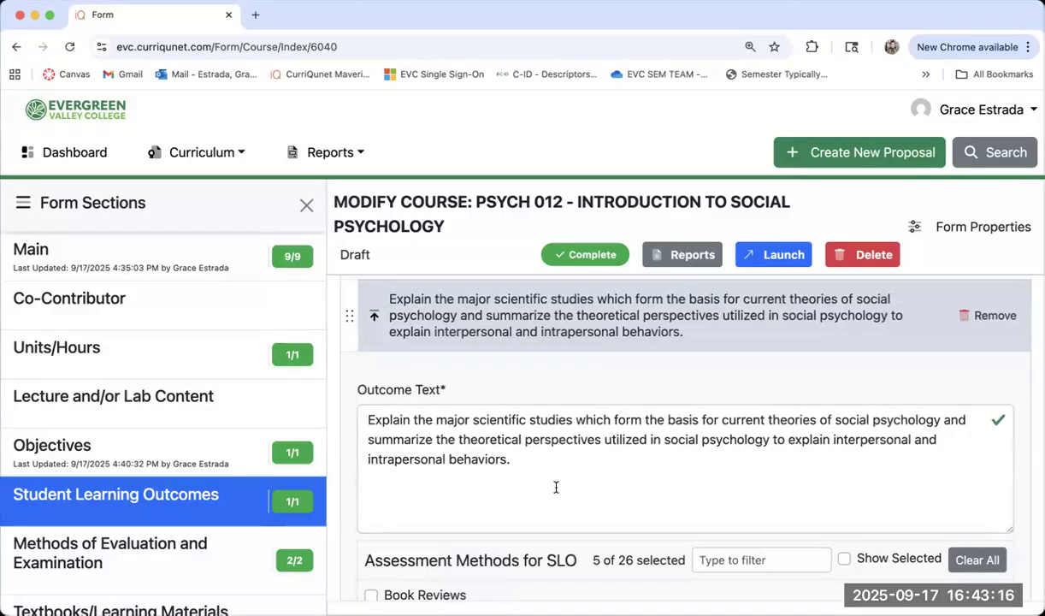
scroll(556, 486, "down", 15)
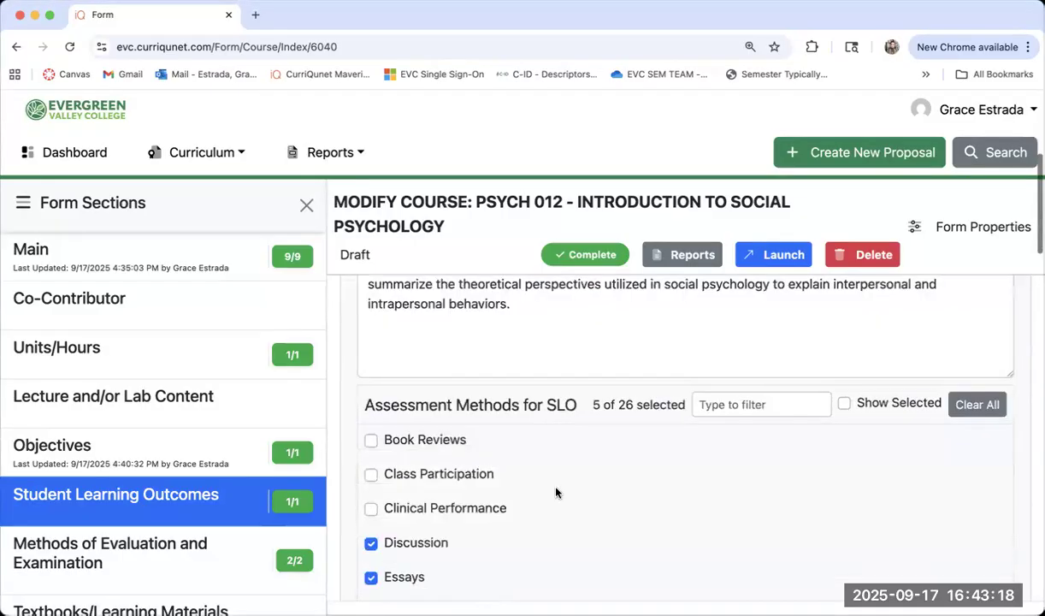
scroll(556, 492, "down", 4)
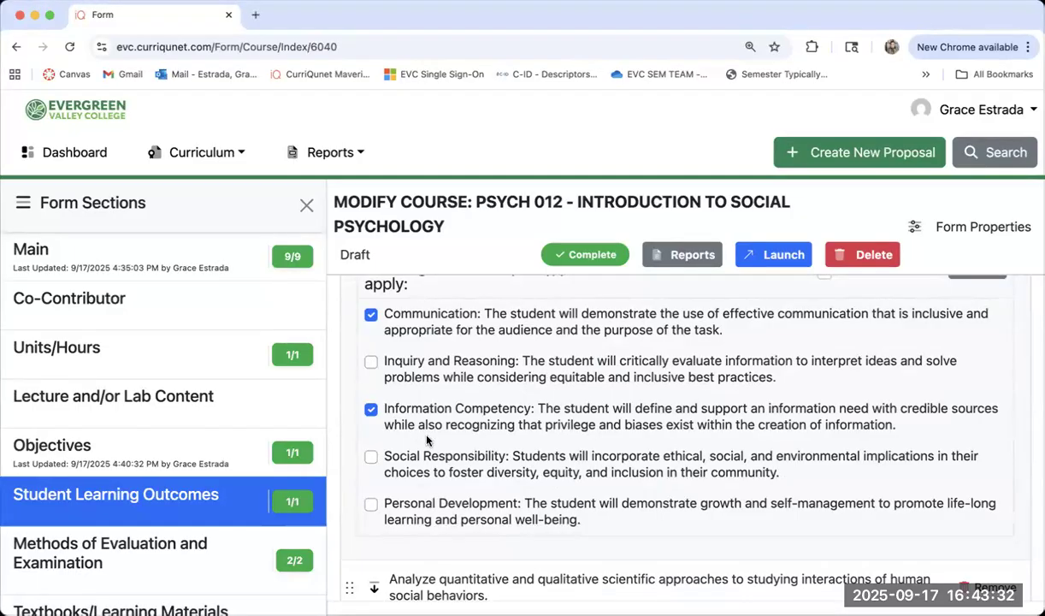
scroll(427, 439, "down", 5)
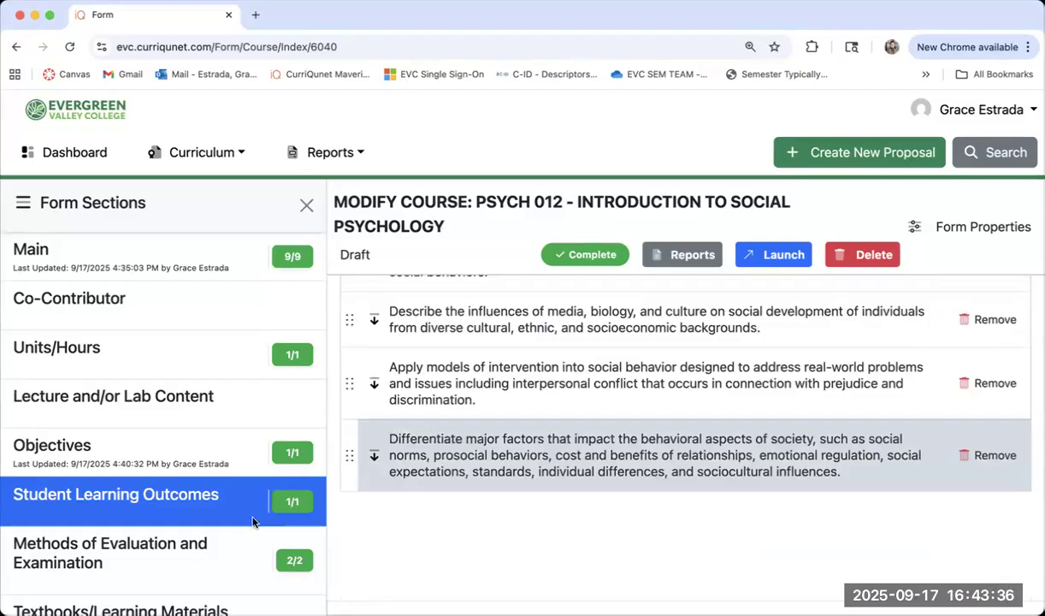
scroll(214, 509, "down", 1)
scroll(214, 508, "down", 3)
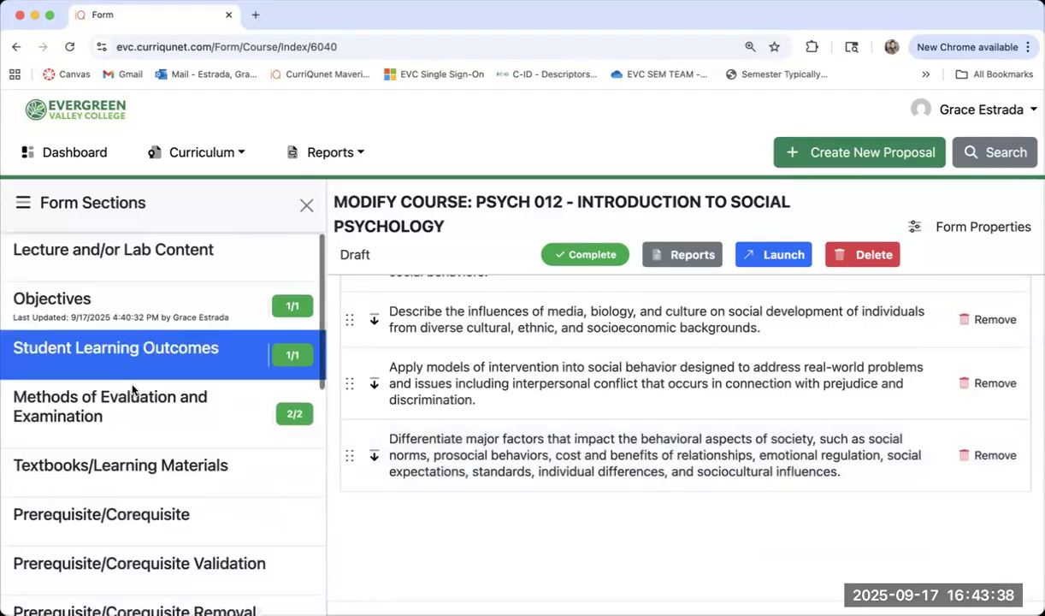
- Compare the evaluation methods in Methods of Evaluation and Examination with the assessment methods checked for the first learning outcome
left_click(205, 385)
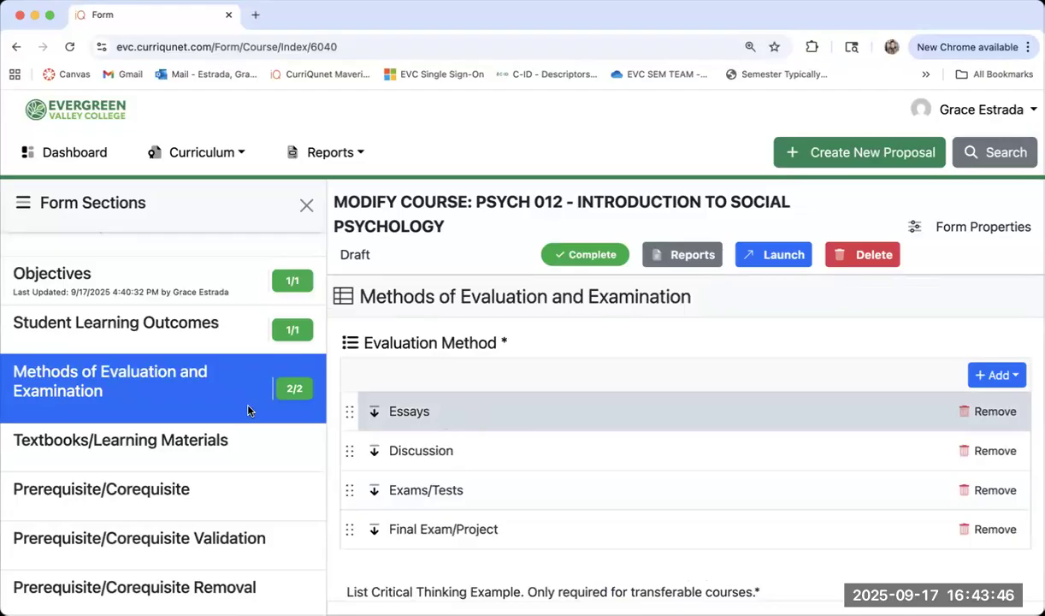
scroll(370, 436, "down", 1)
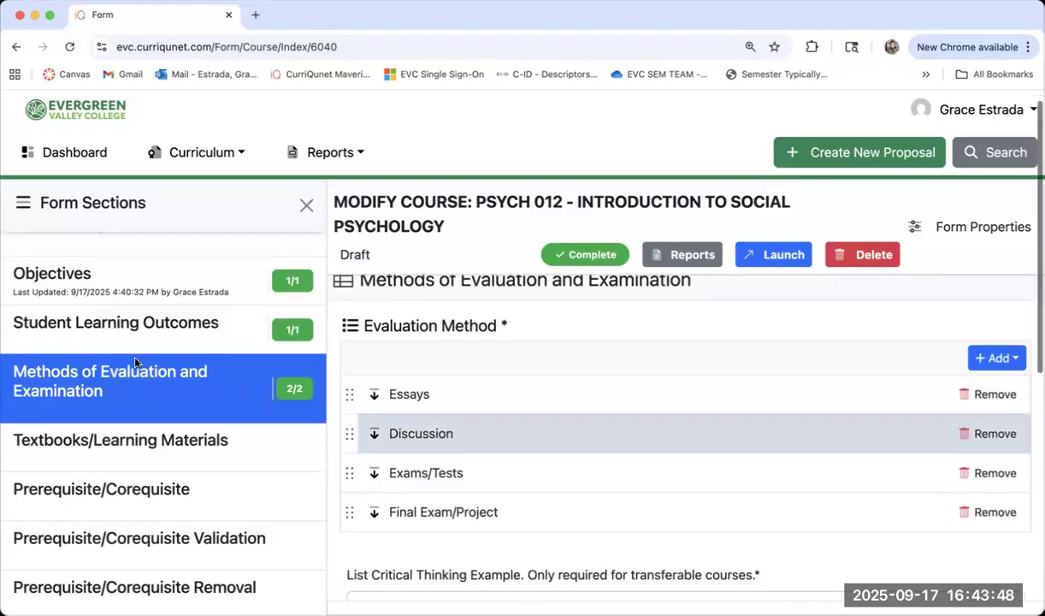
left_click(116, 326)
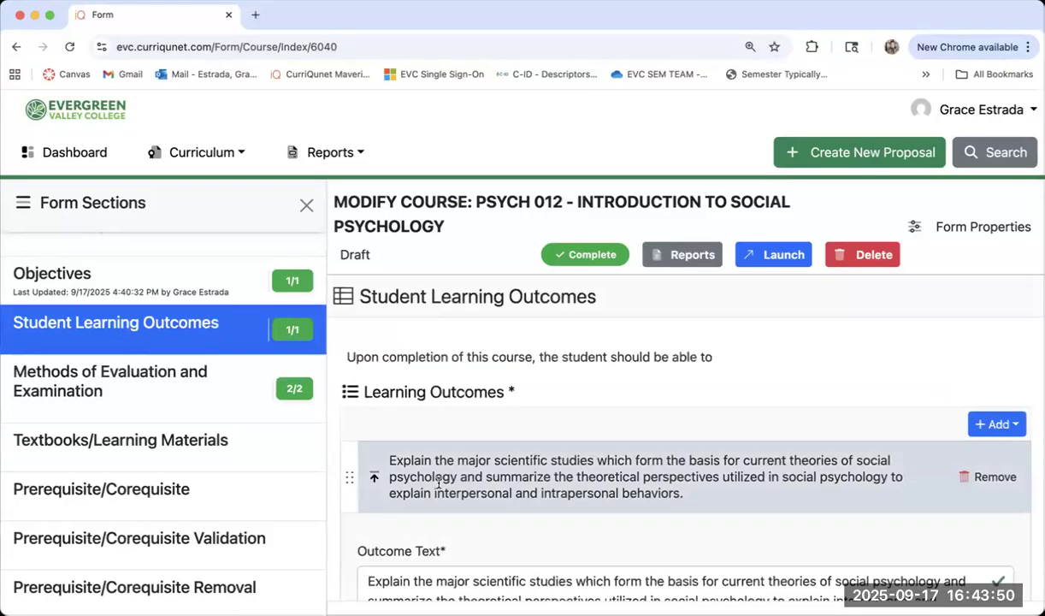
scroll(438, 483, "down", 5)
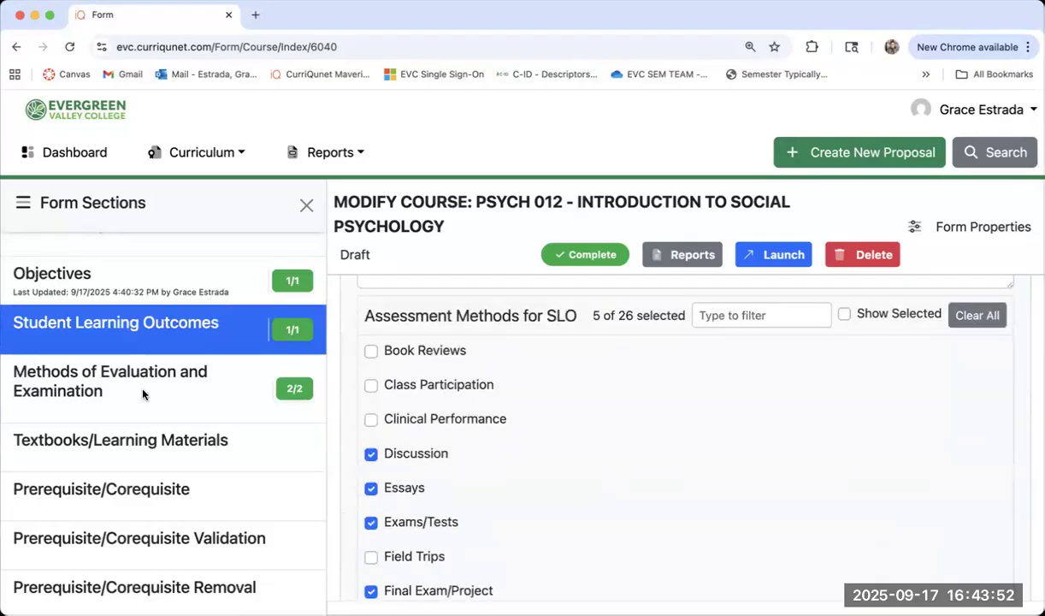
left_click(143, 393)
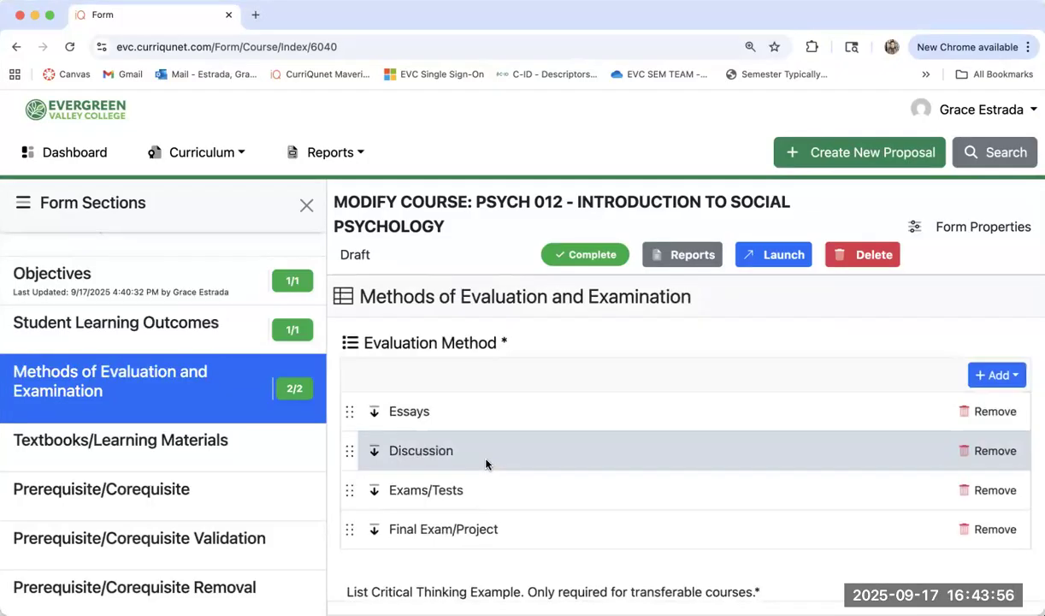
- Select the entire critical thinking example text in the Methods of Evaluation and Examination section
scroll(486, 464, "down", 2)
scroll(486, 465, "down", 2)
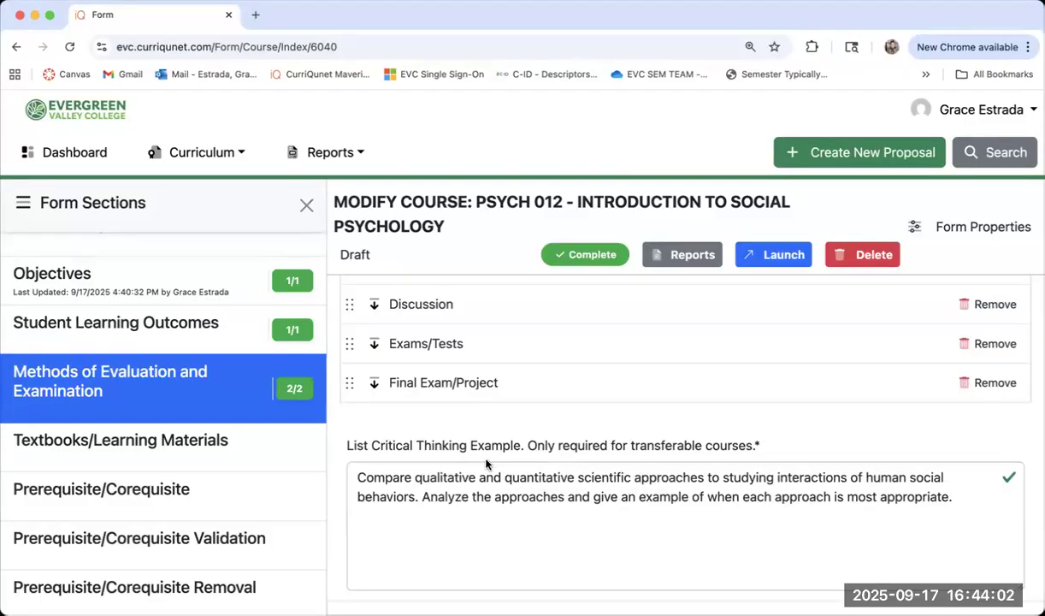
left_click_drag(954, 504, 352, 475)
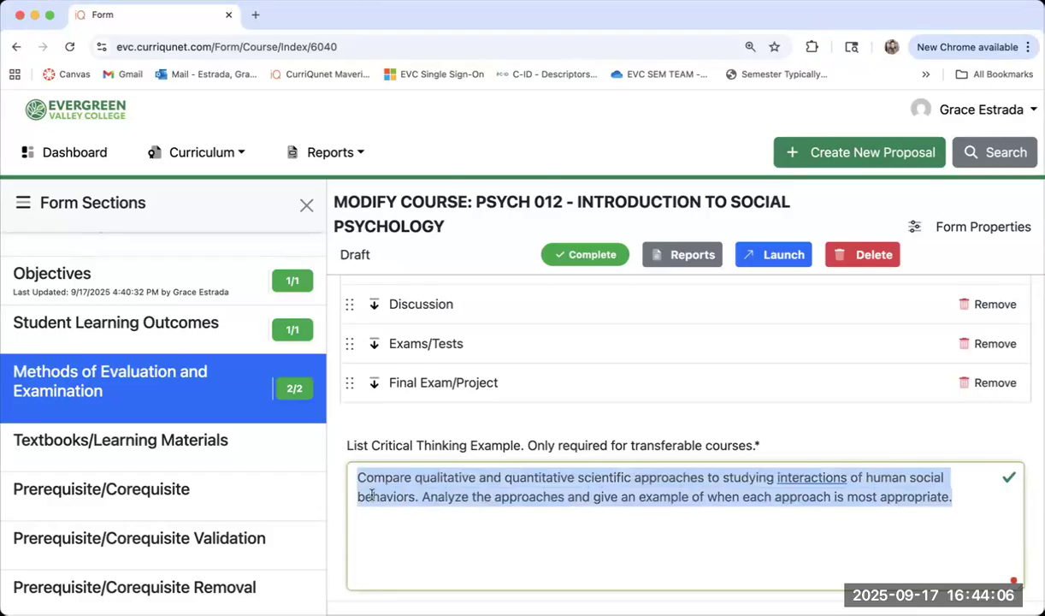
- Open the Homework section and select the entire critical thinking homework example to compare it with the evaluation example
left_click(411, 522)
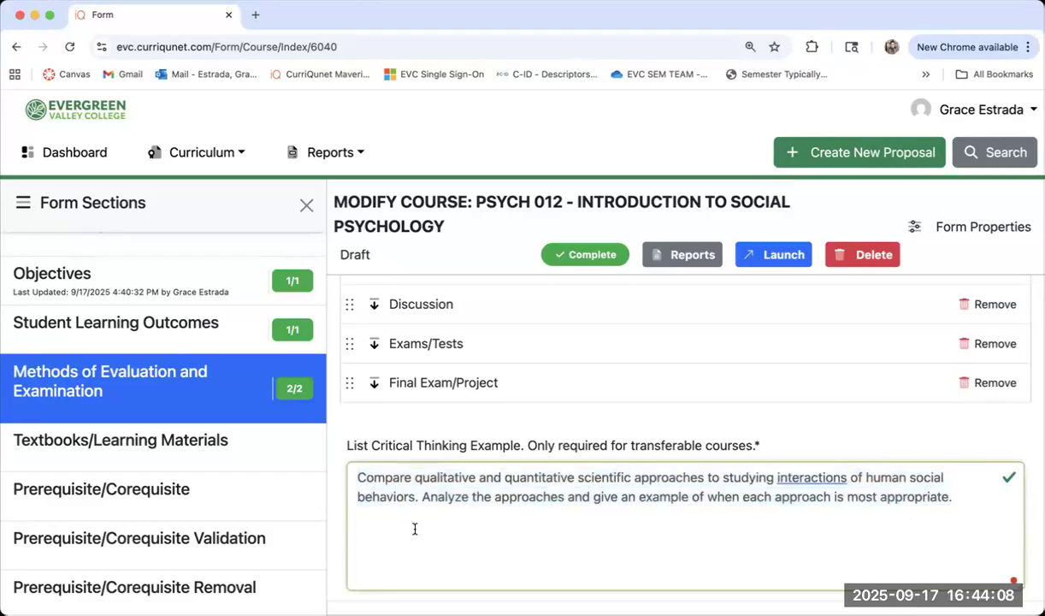
scroll(639, 425, "down", 1)
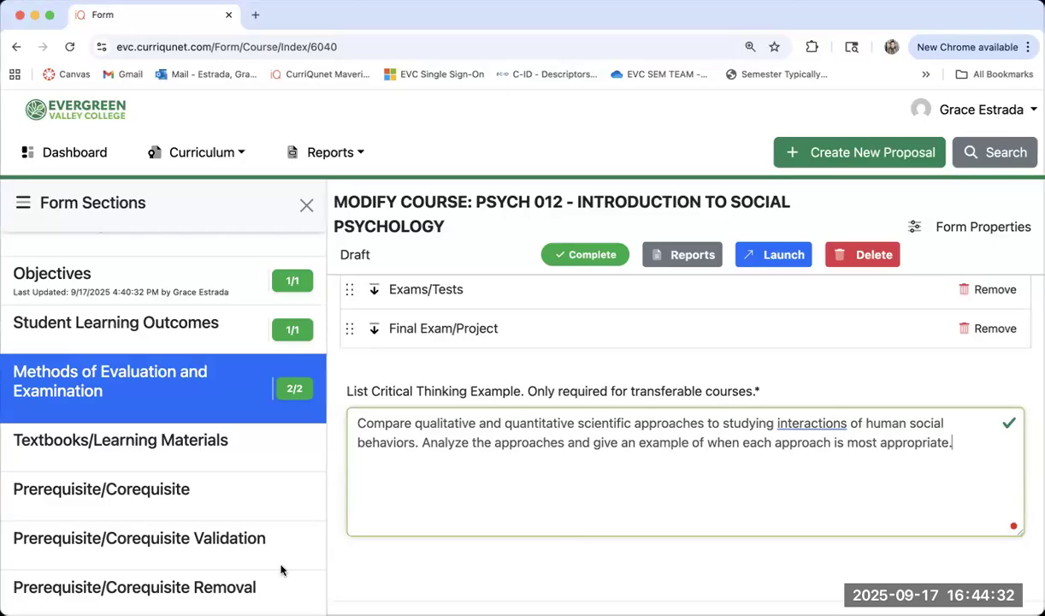
scroll(280, 567, "down", 1)
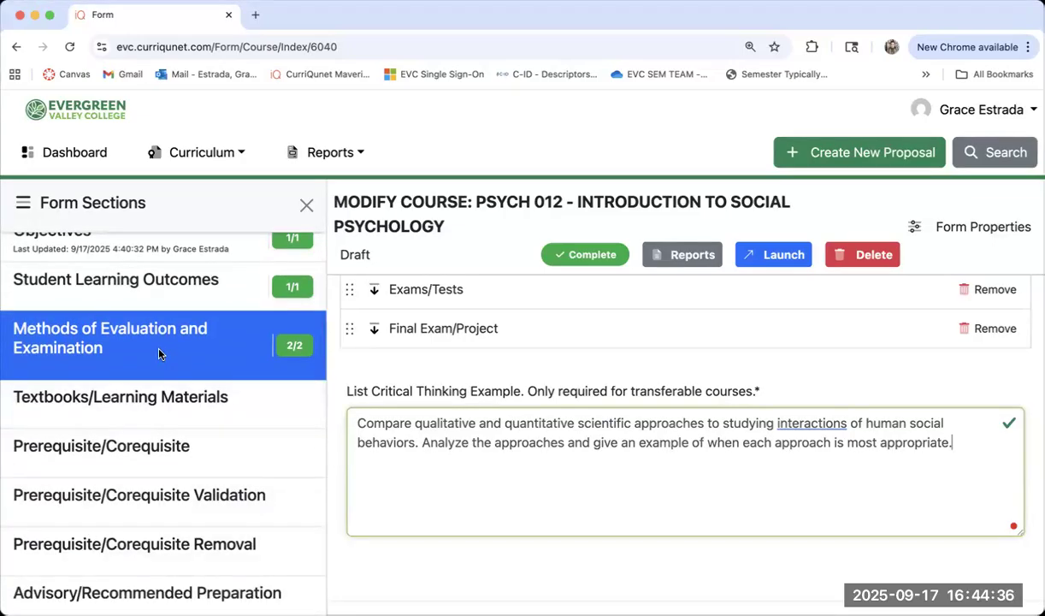
scroll(165, 517, "down", 6)
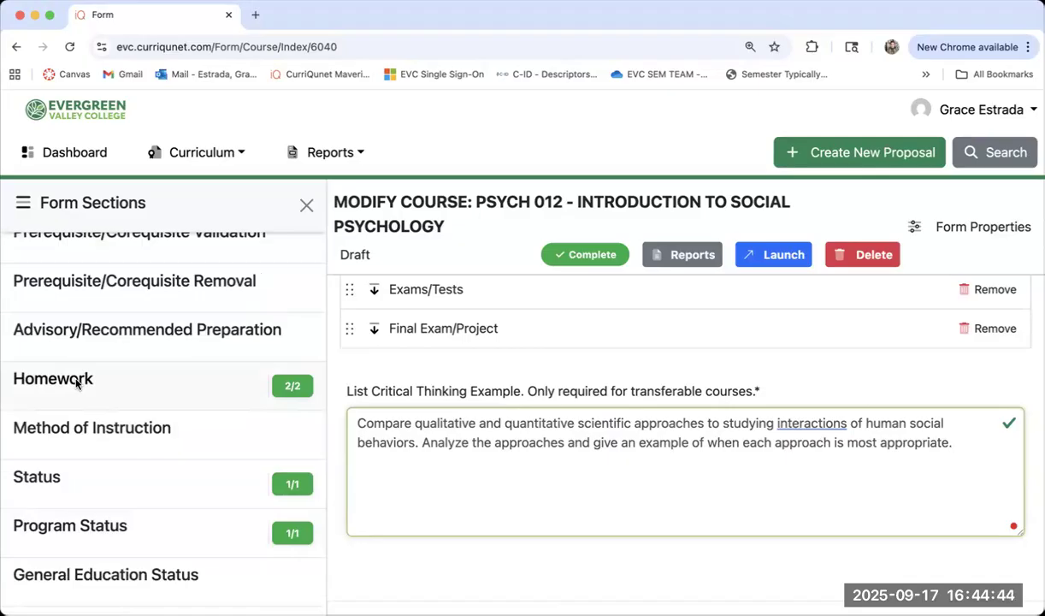
left_click(76, 382)
scroll(456, 545, "down", 10)
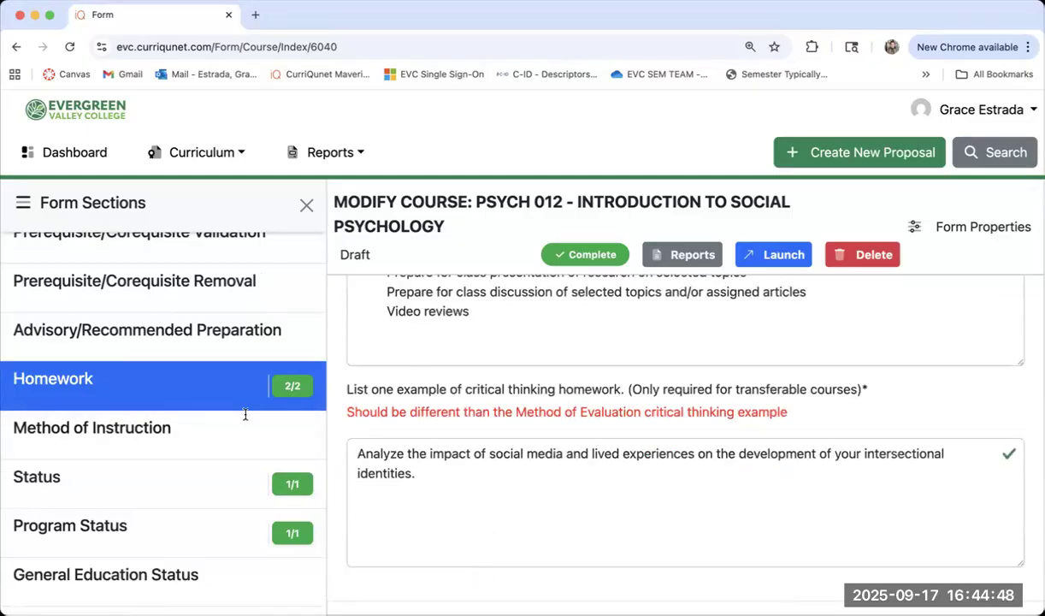
left_click(436, 475)
key("super+a")
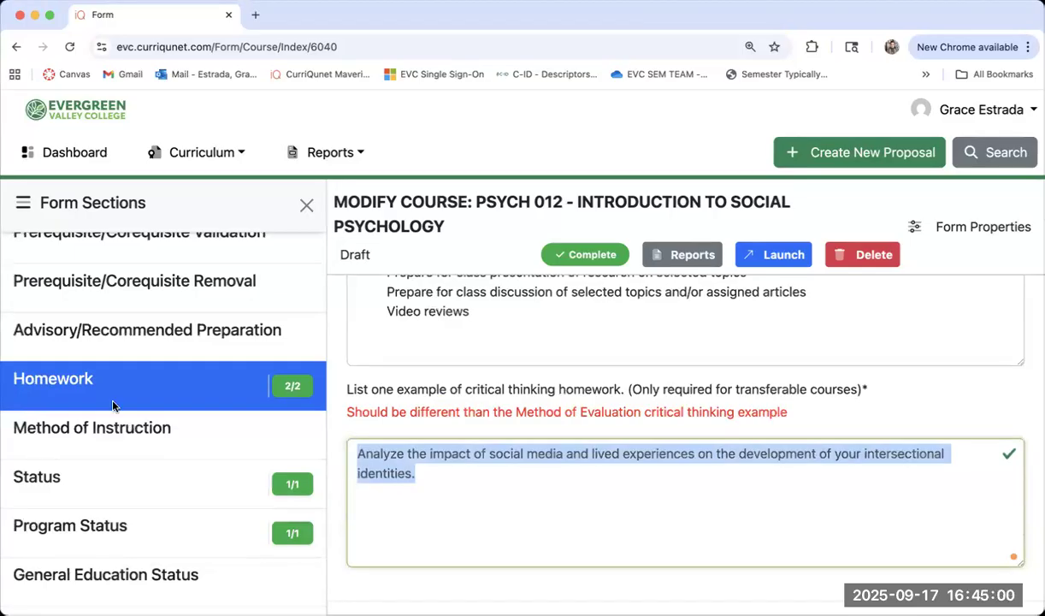
- Go back past Methods of Evaluation and Examination to the Textbooks/Learning Materials section and review its textbook list
scroll(113, 405, "up", 2)
scroll(113, 405, "up", 2)
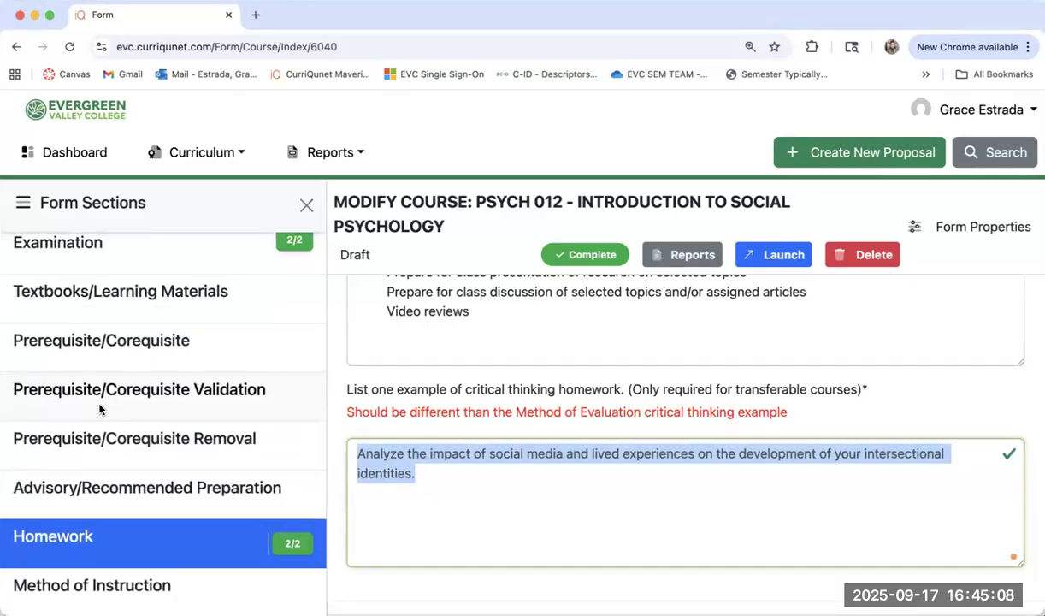
scroll(100, 409, "up", 4)
left_click(100, 407)
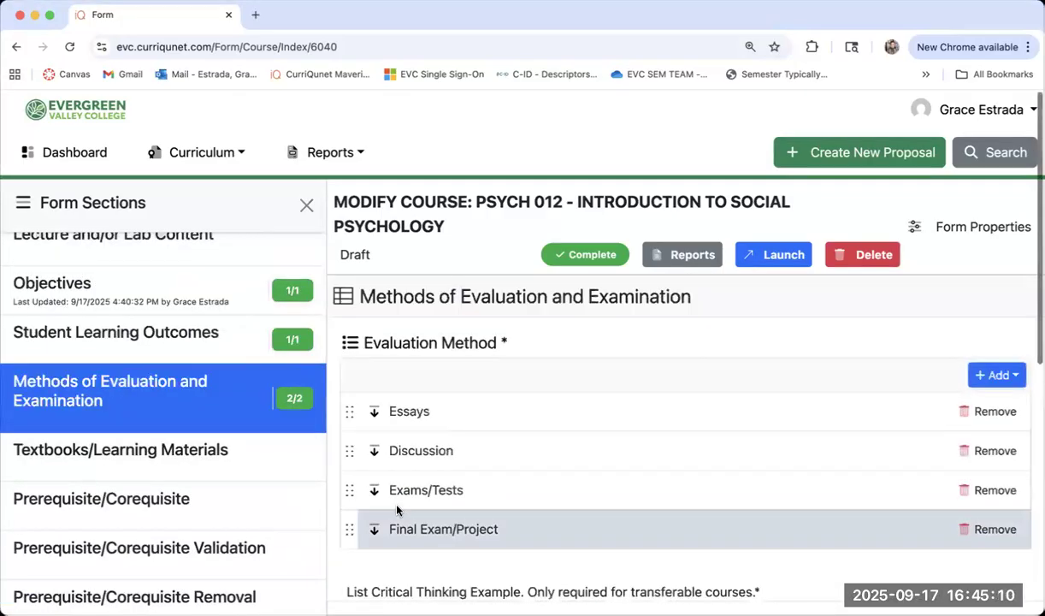
left_click(129, 450)
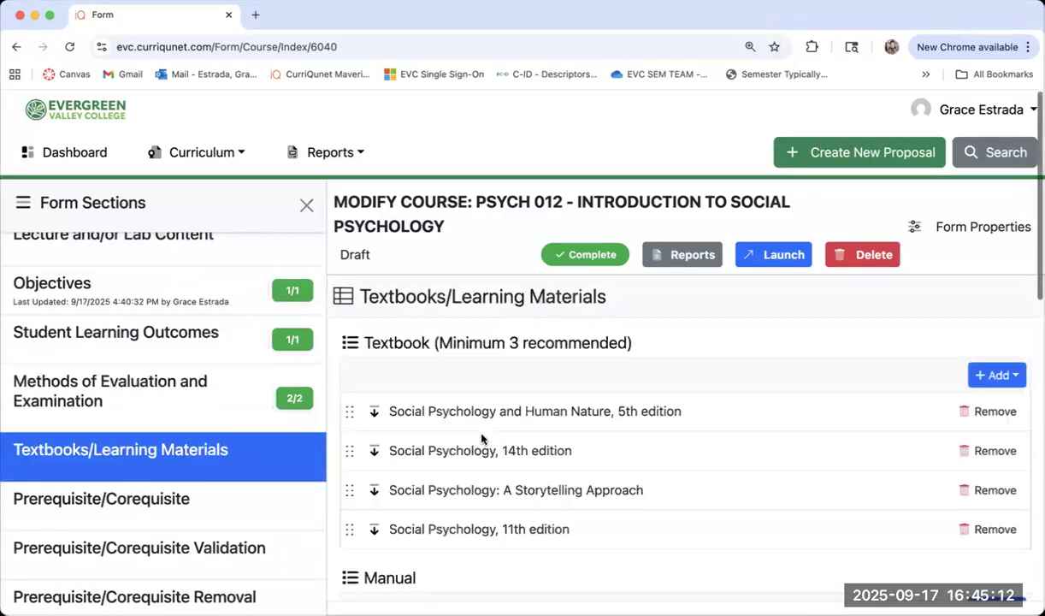
scroll(820, 443, "down", 3)
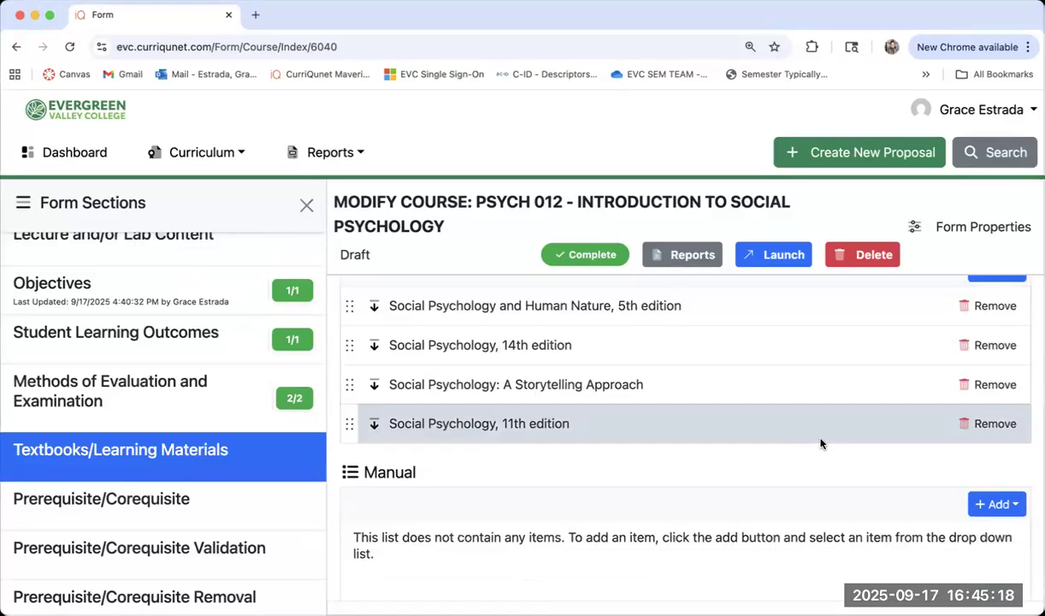
- Expand the Social Psychology and Human Nature, 5th edition entry, examine its author, title, publisher and year, and collapse it
left_click(374, 308)
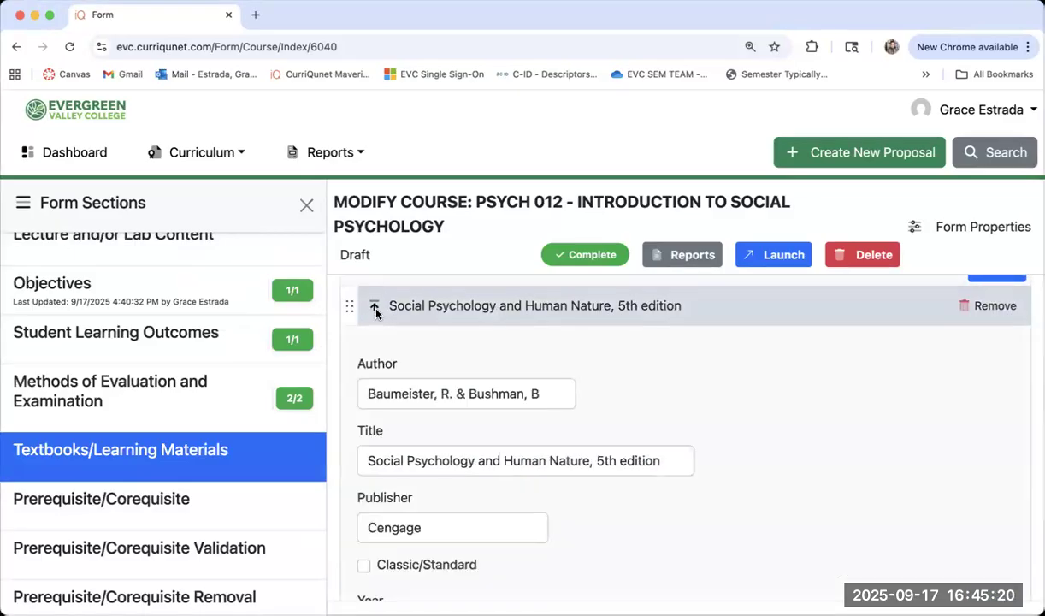
scroll(387, 439, "down", 1)
scroll(387, 439, "down", 2)
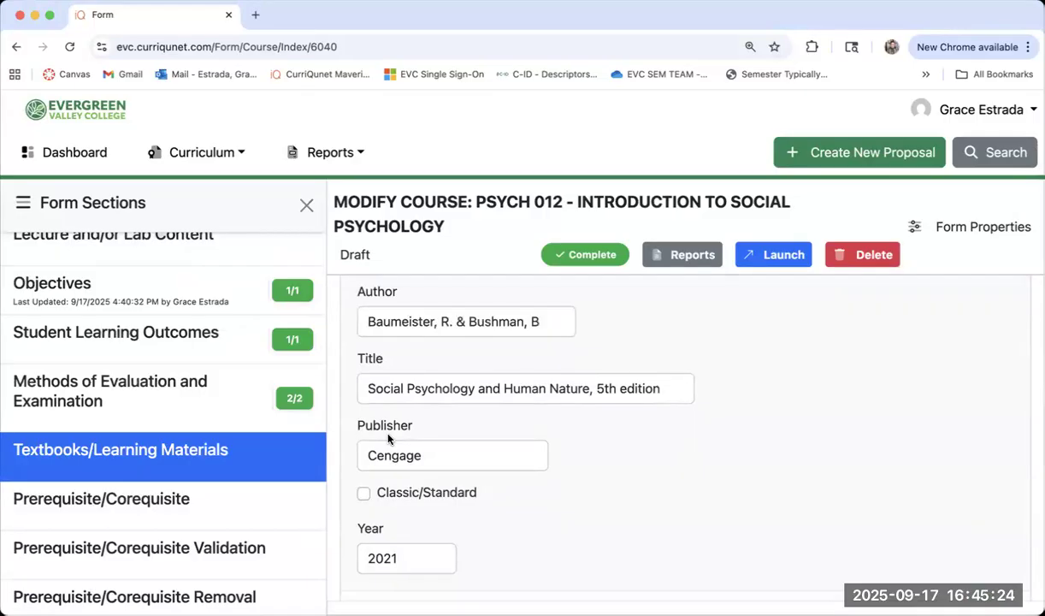
scroll(387, 439, "down", 2)
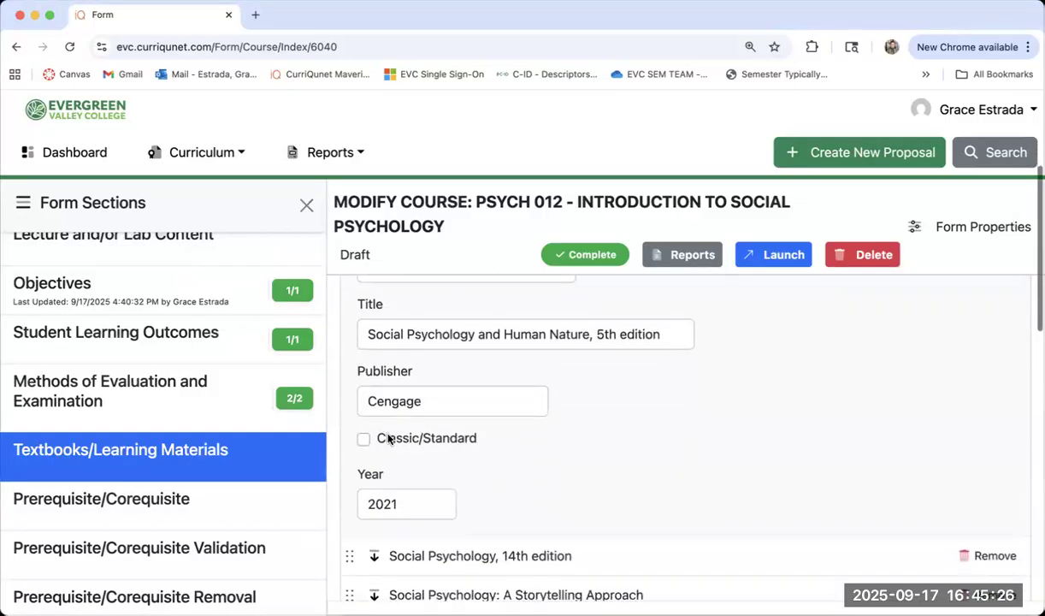
scroll(385, 436, "up", 1)
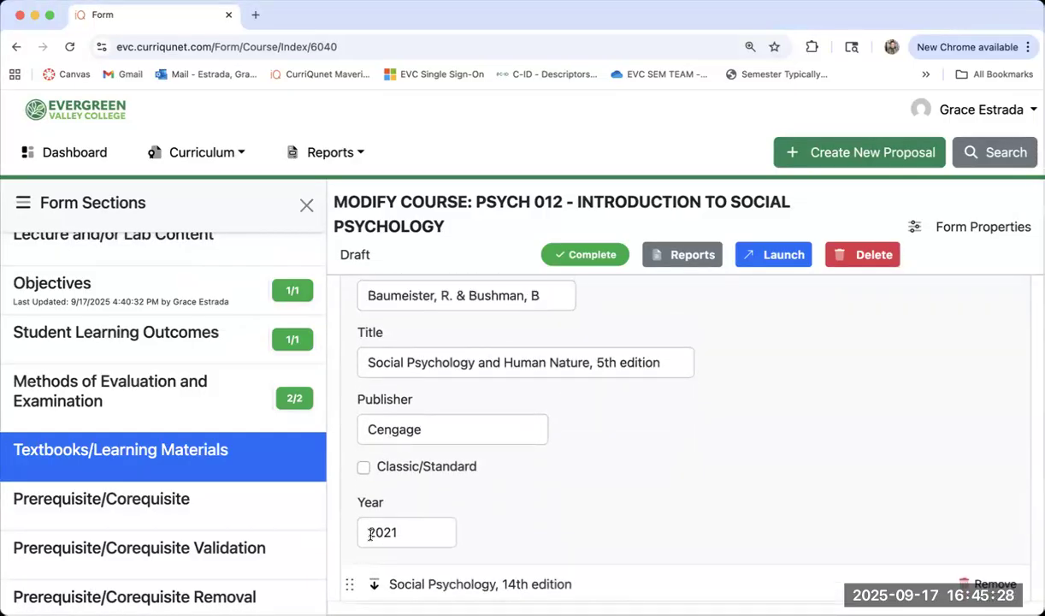
scroll(532, 531, "down", 1)
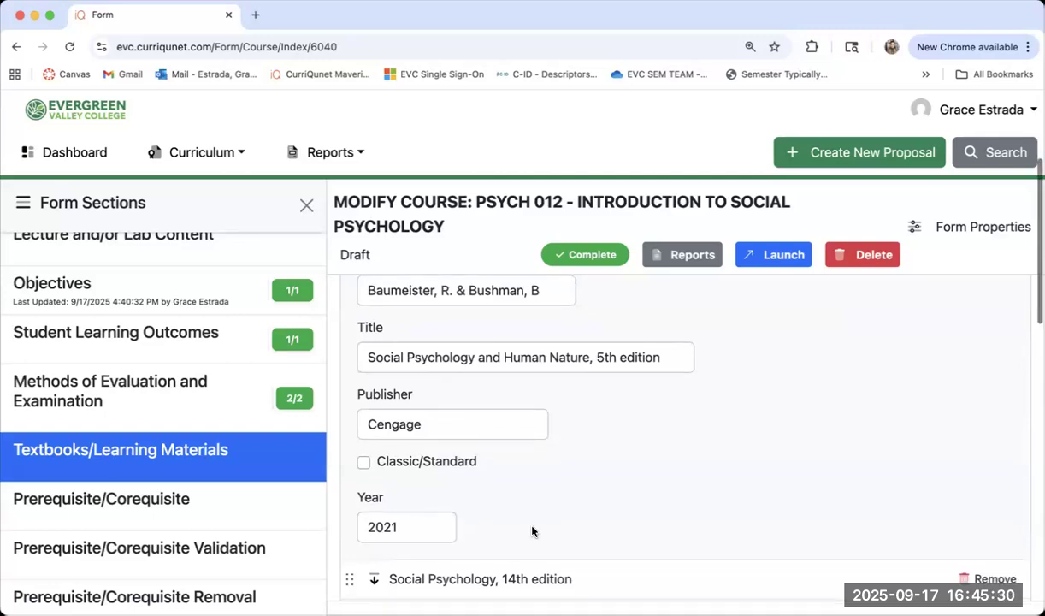
scroll(531, 531, "up", 1)
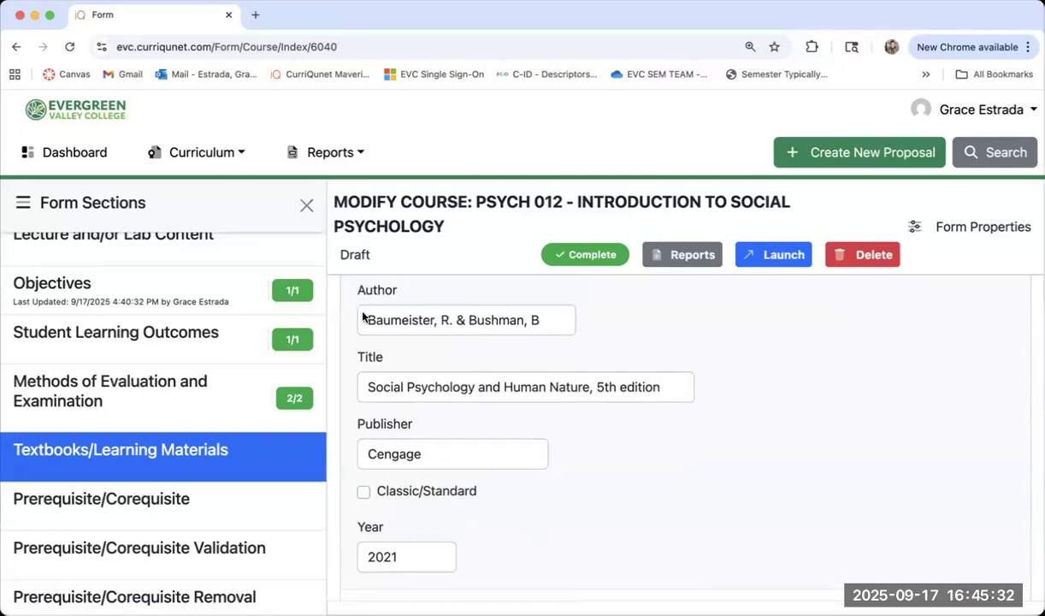
scroll(438, 378, "up", 5)
left_click(374, 411)
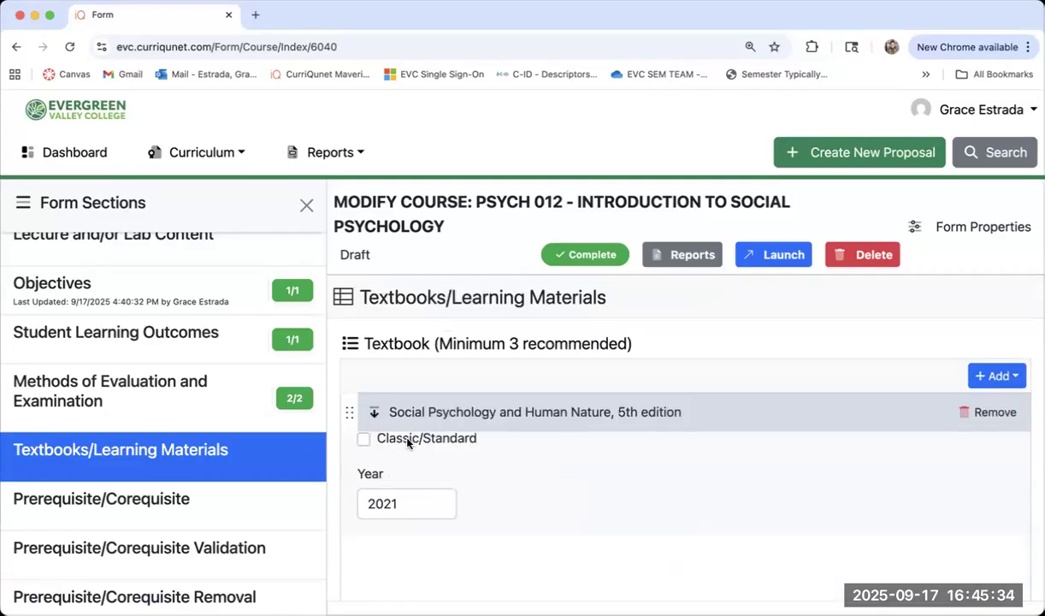
- Review the textbook and Manual lists, the OER entries under Other Learning Materials, and the Librarian consultation checkbox
scroll(406, 442, "down", 2)
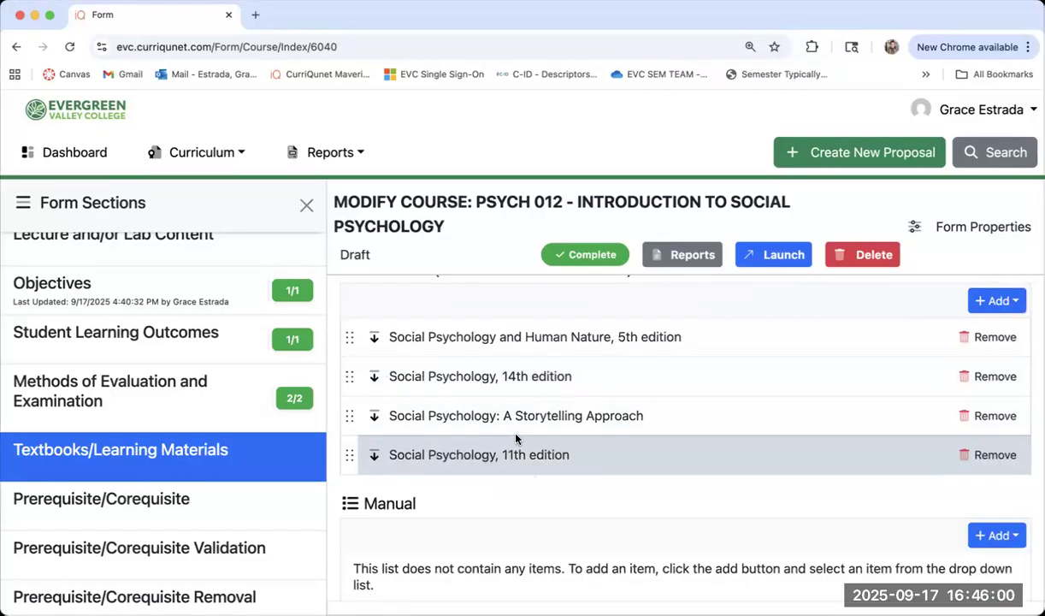
scroll(515, 438, "down", 1)
scroll(516, 438, "down", 5)
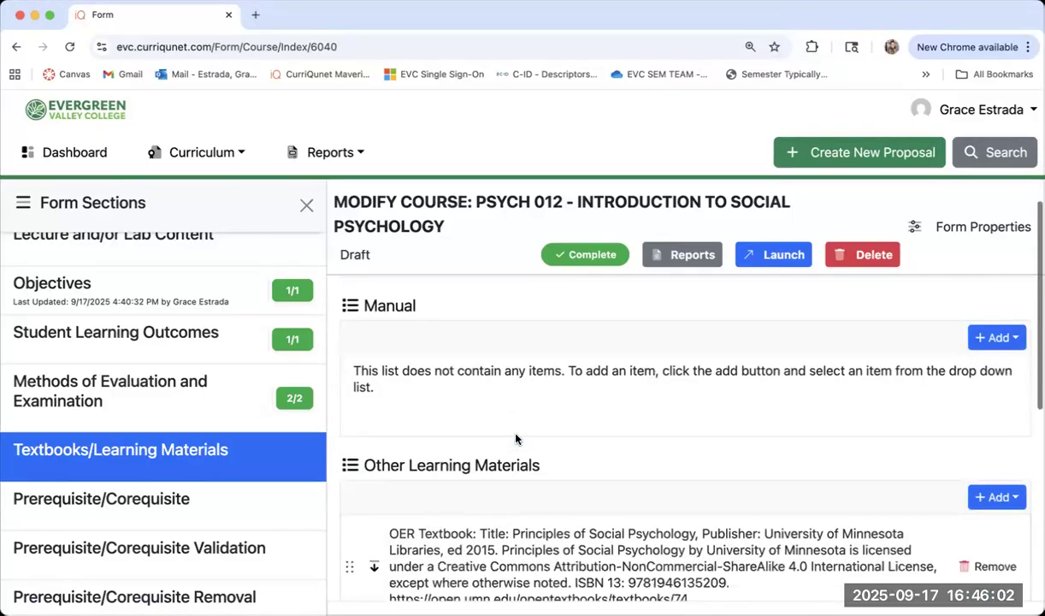
scroll(516, 439, "down", 3)
scroll(515, 433, "down", 2)
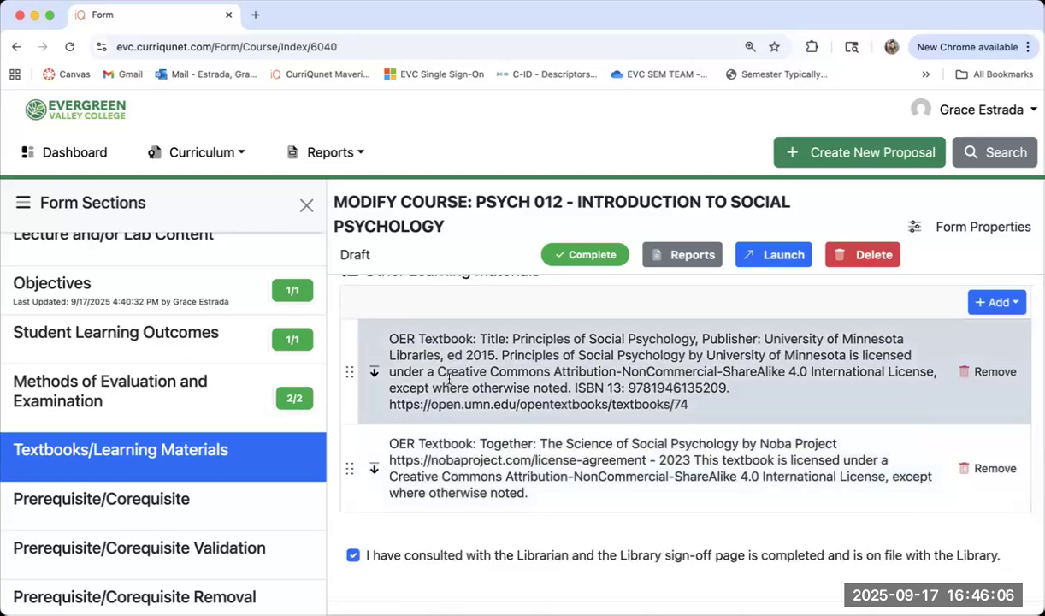
scroll(667, 428, "up", 1)
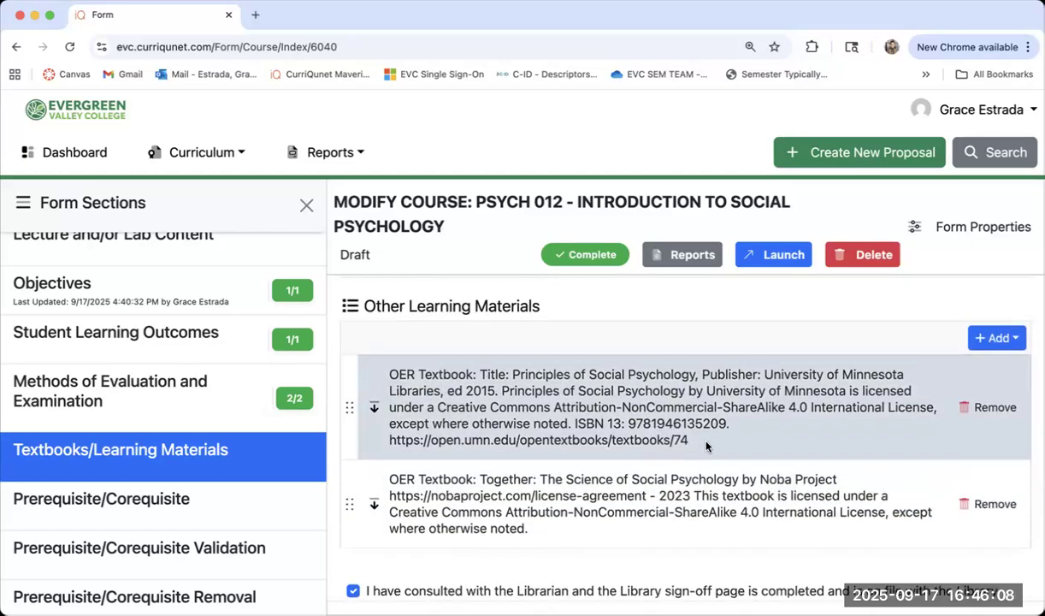
scroll(645, 538, "down", 1)
scroll(646, 537, "down", 4)
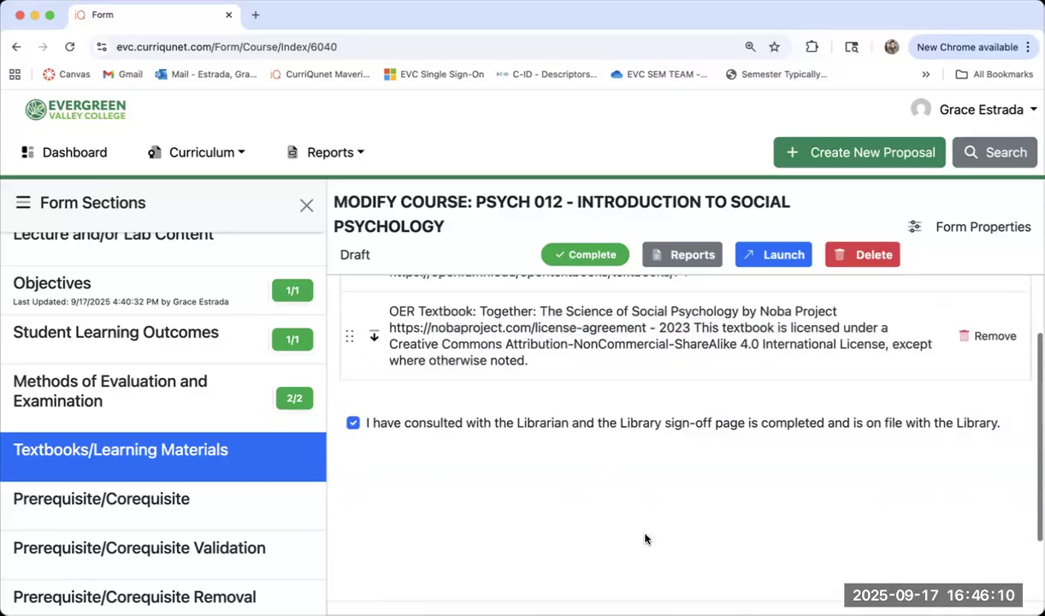
scroll(645, 538, "up", 5)
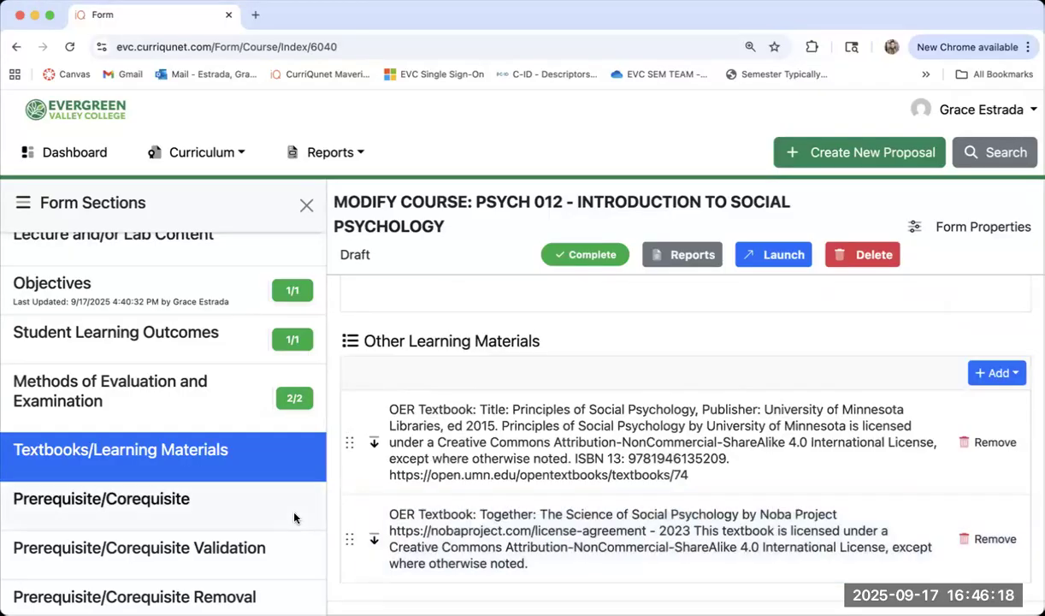
- Open the Prerequisite/Corequisite section and highlight the reminder about completing the validation page
scroll(264, 484, "down", 3)
left_click(134, 419)
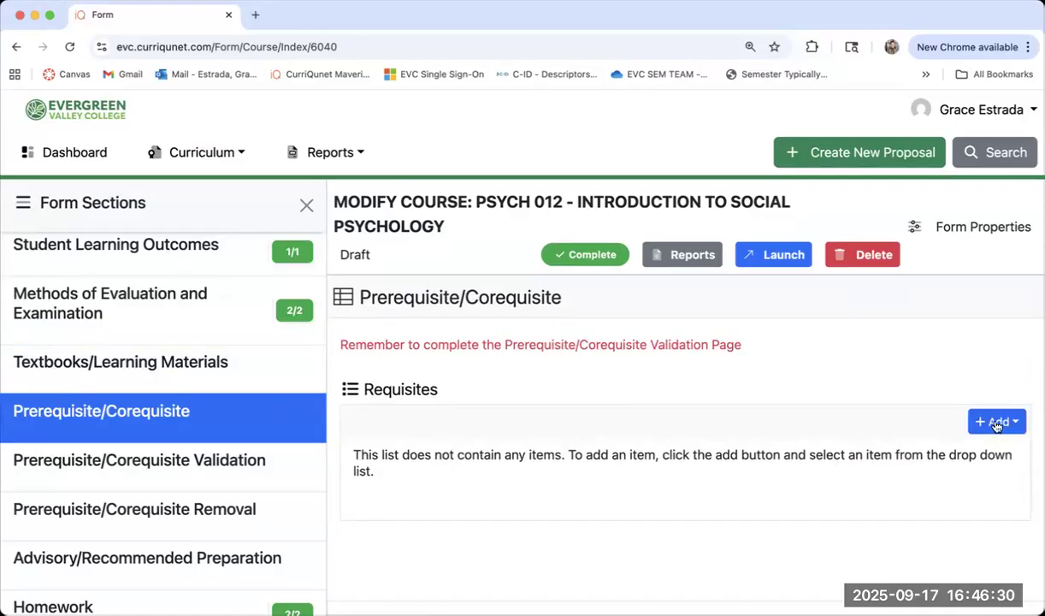
scroll(996, 425, "down", 1)
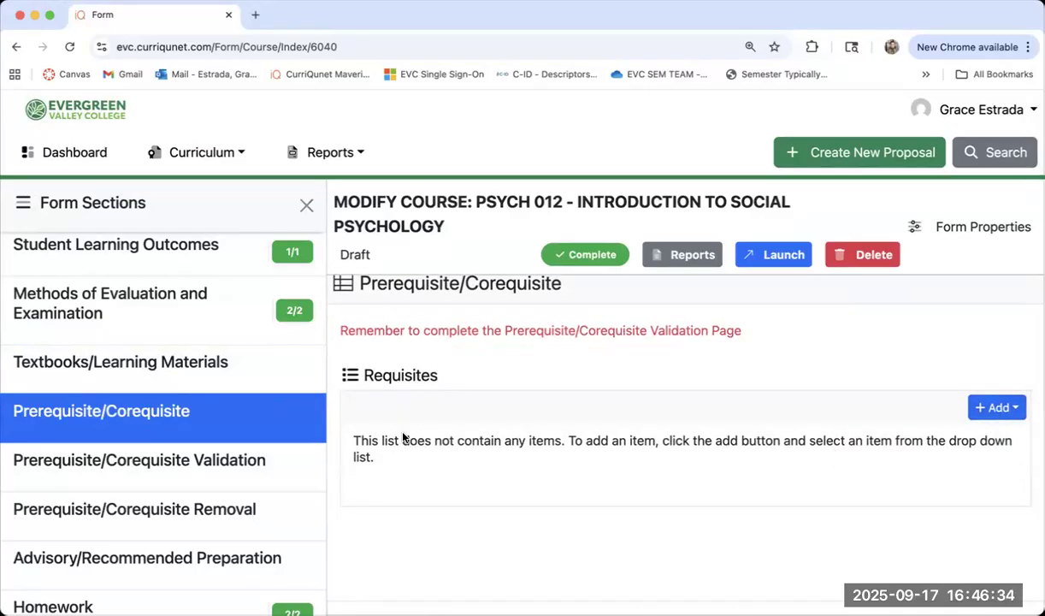
left_click_drag(339, 328, 743, 332)
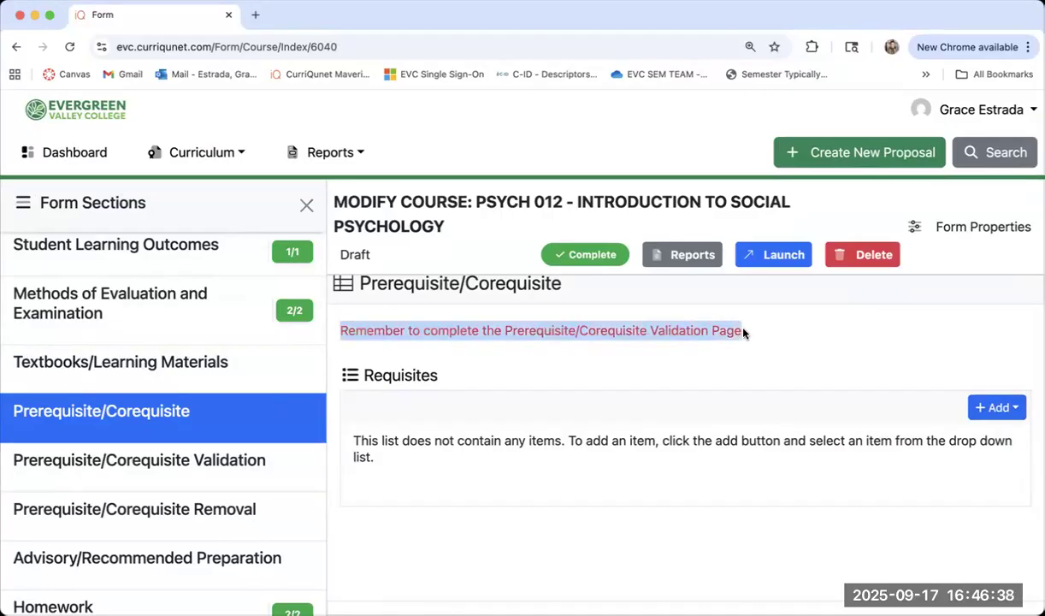
- Add a Validation Information item in the Prerequisite/Corequisite Validation section and expand it
left_click(78, 462)
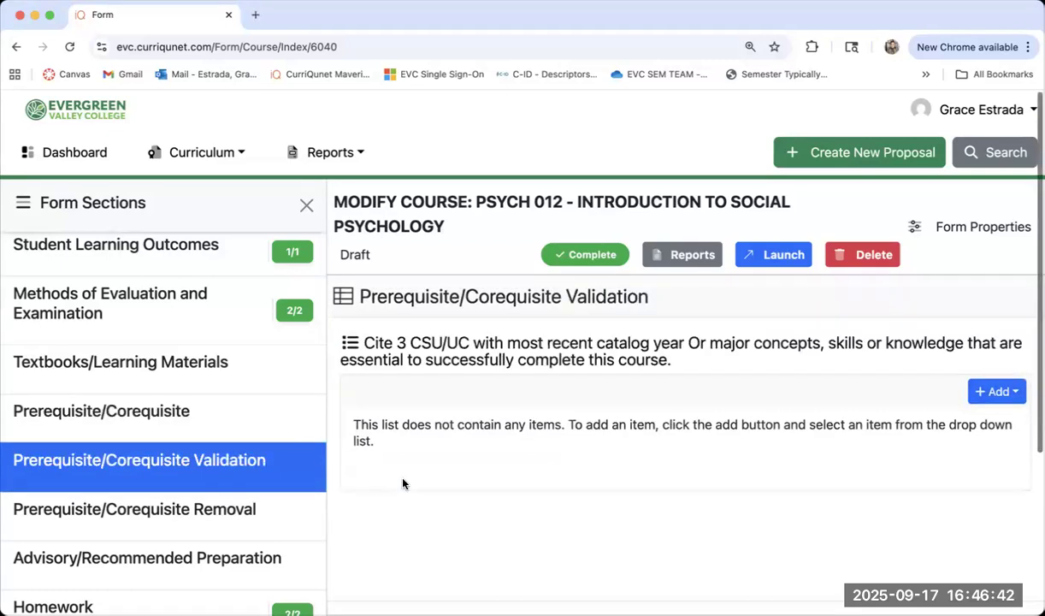
left_click(992, 390)
left_click(914, 428)
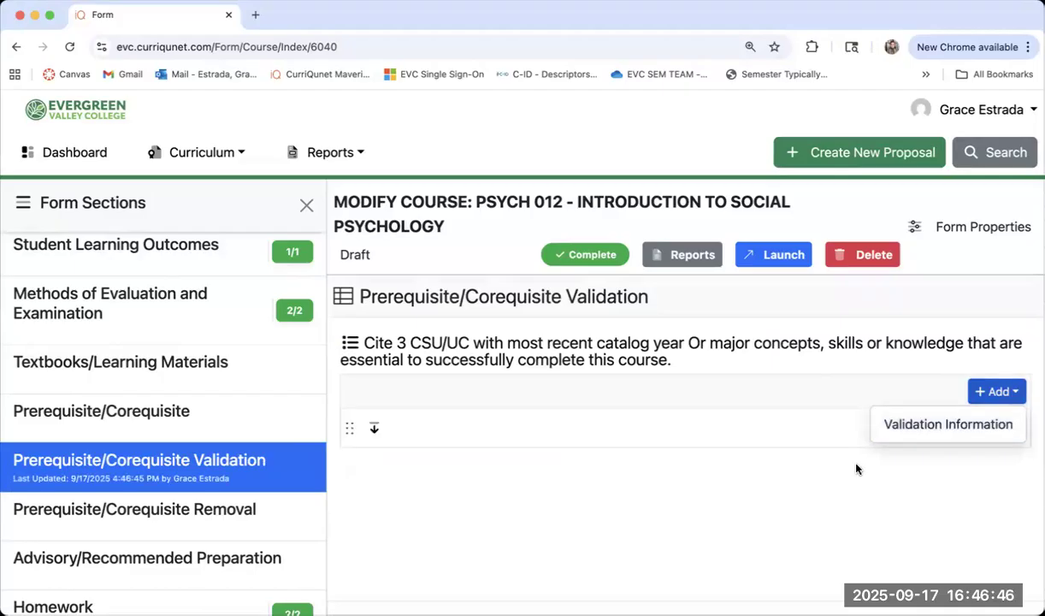
left_click(374, 427)
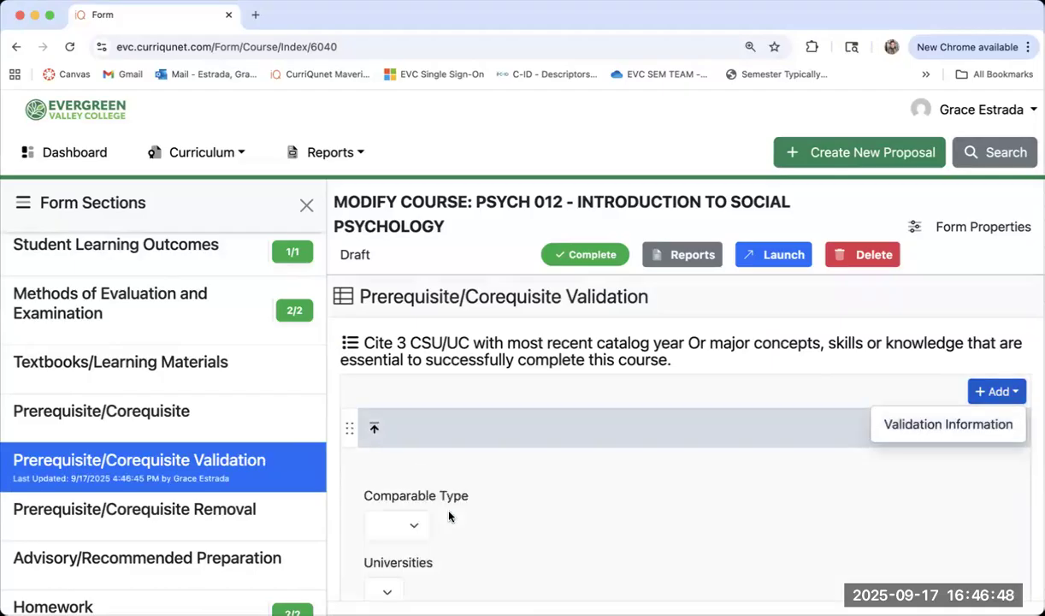
- Set the new validation item's Comparable Type to CSU and look through the Universities options without choosing one
scroll(466, 504, "down", 3)
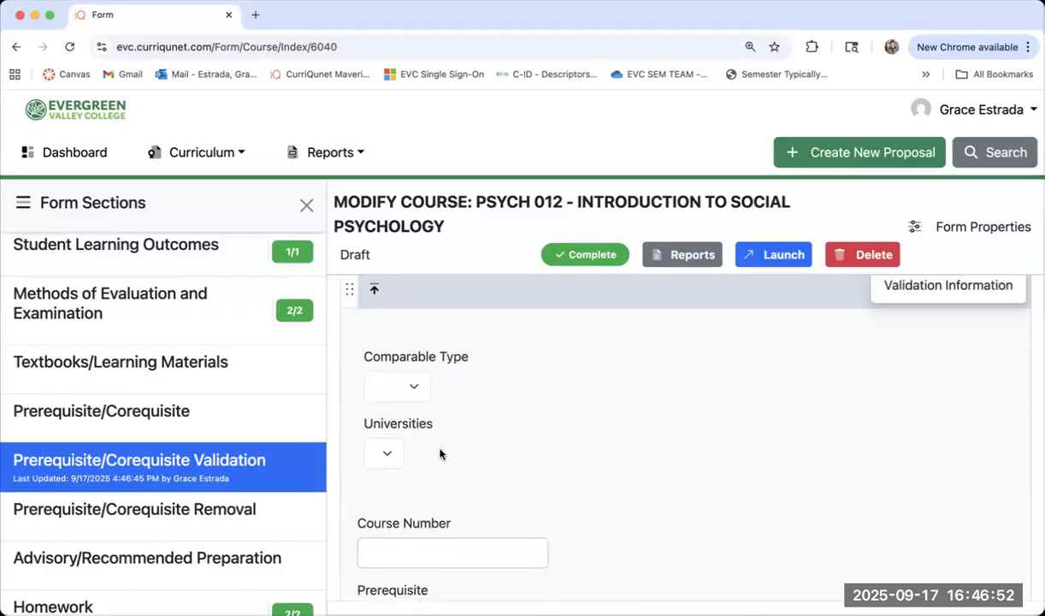
left_click(413, 391)
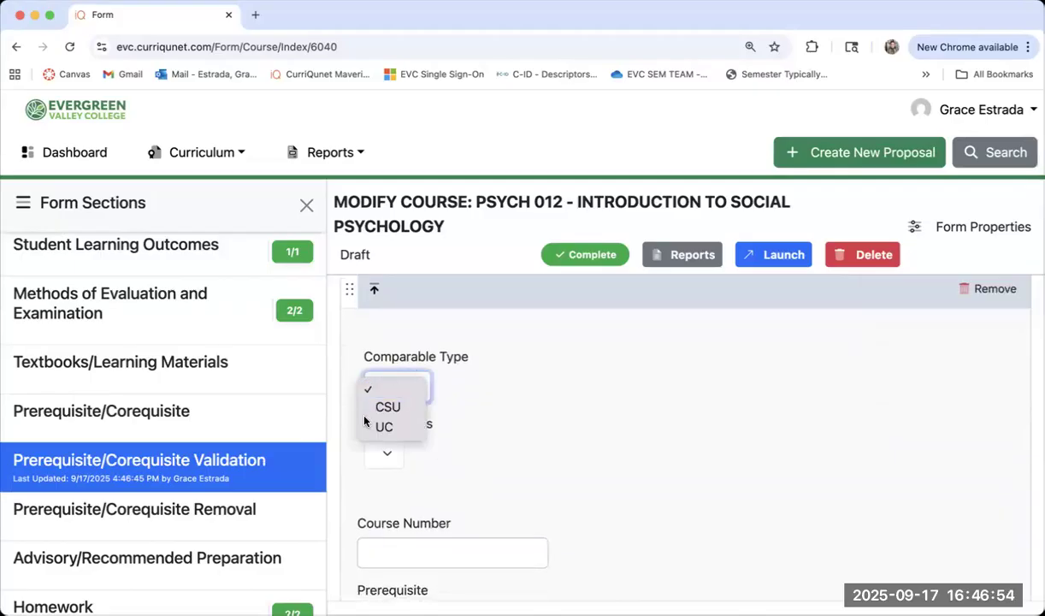
left_click(536, 478)
left_click(386, 453)
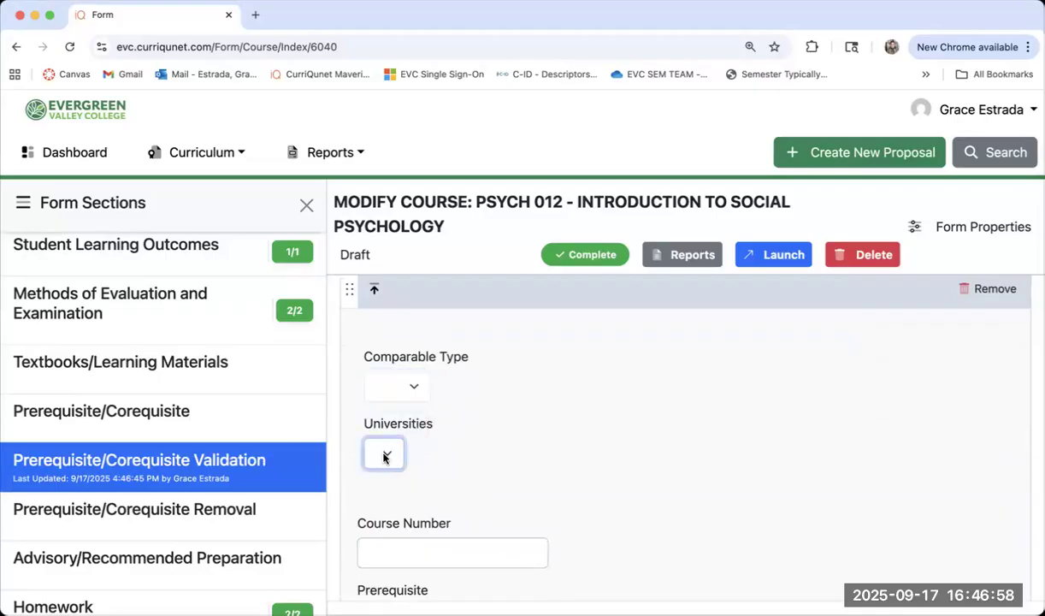
left_click(389, 394)
left_click(390, 408)
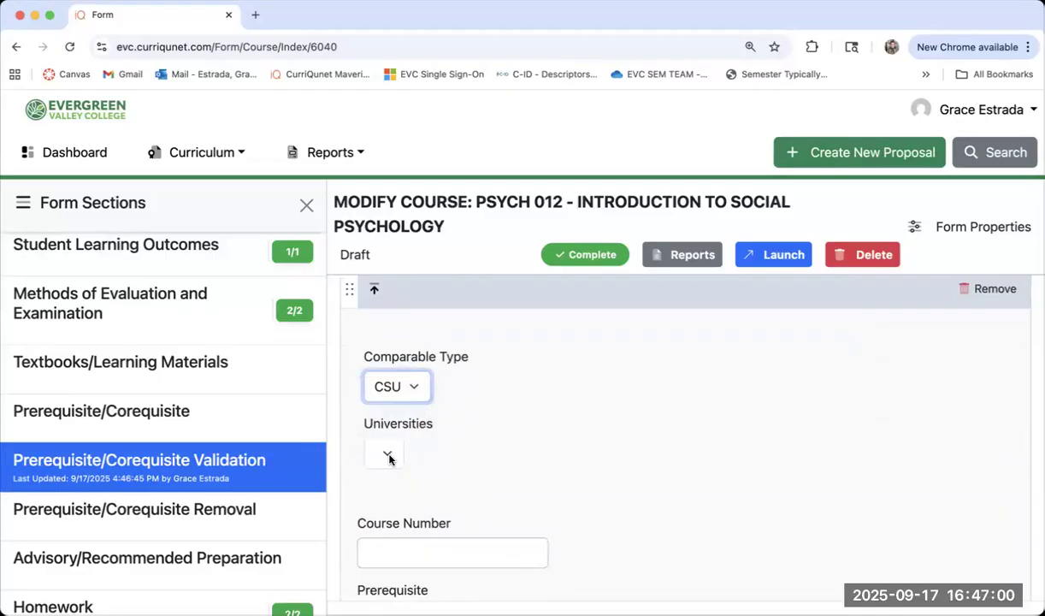
left_click(677, 458)
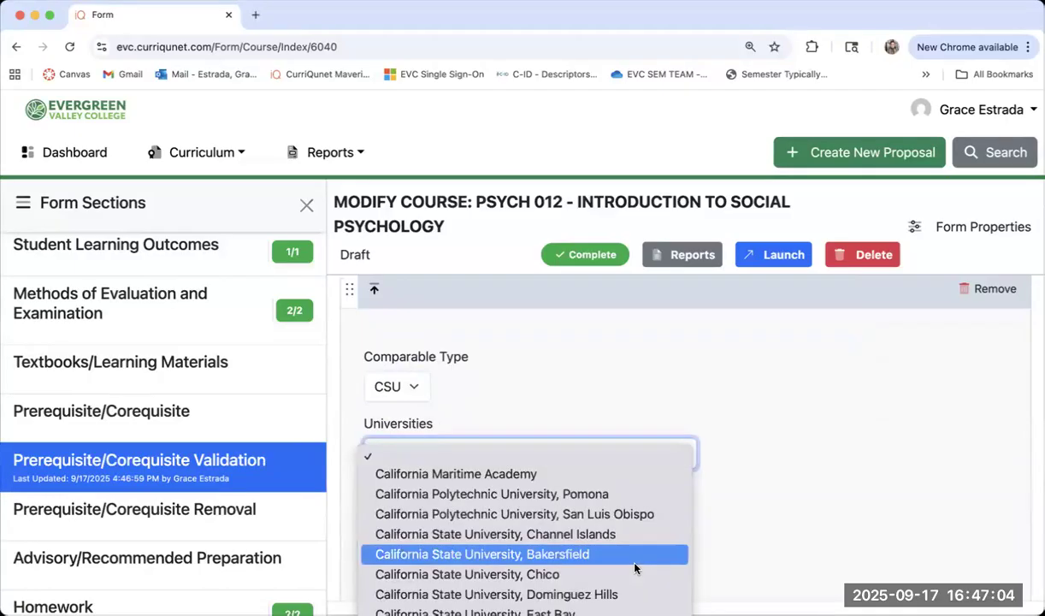
left_click(812, 511)
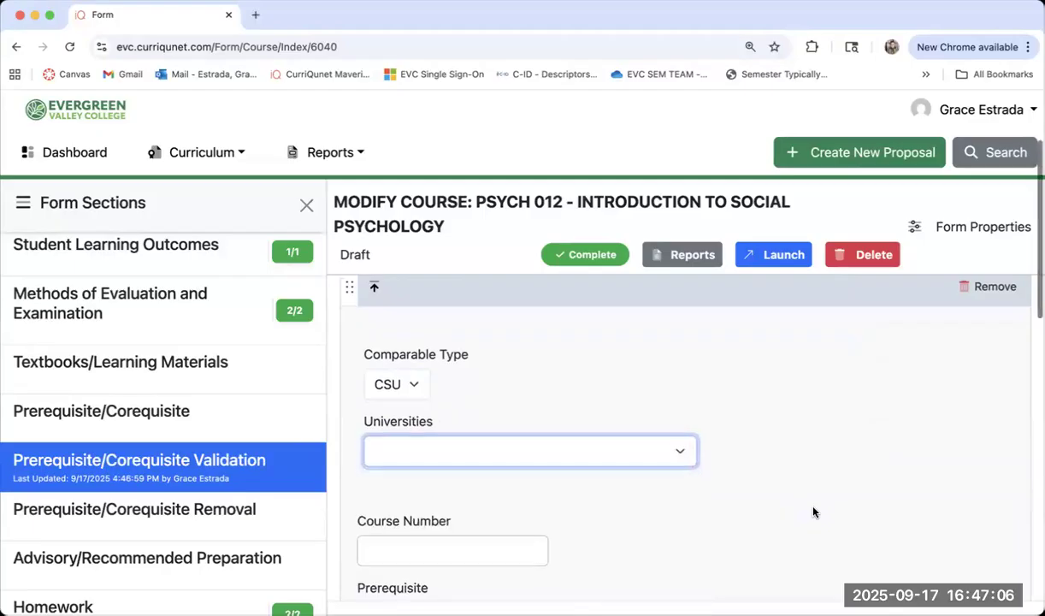
- Examine the validation item's Course Number, Prerequisite and Catalog Year fields and the two text boxes for essential skills and their justification
scroll(813, 512, "down", 3)
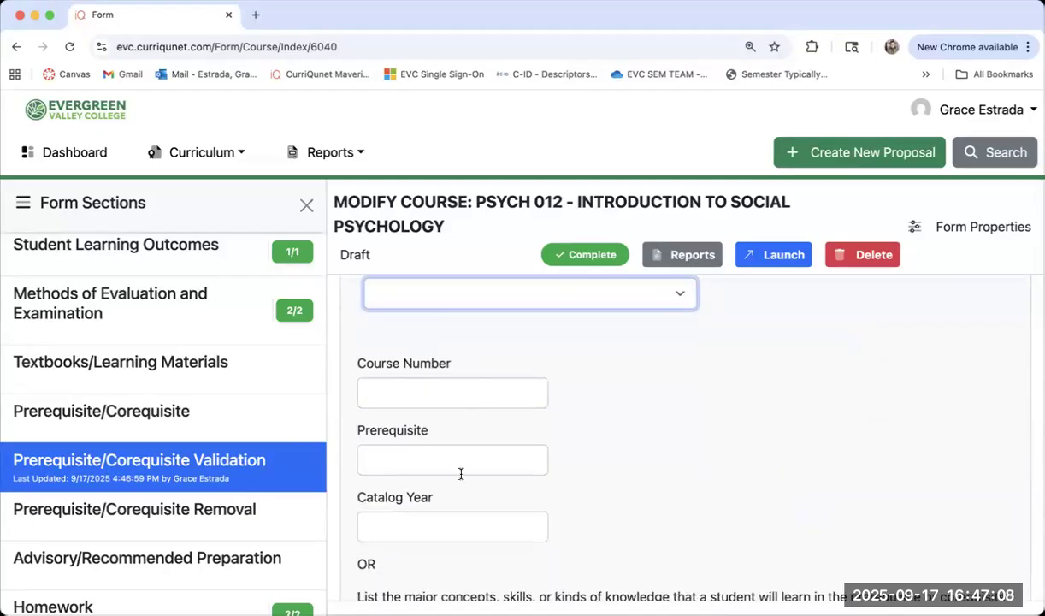
scroll(504, 507, "down", 2)
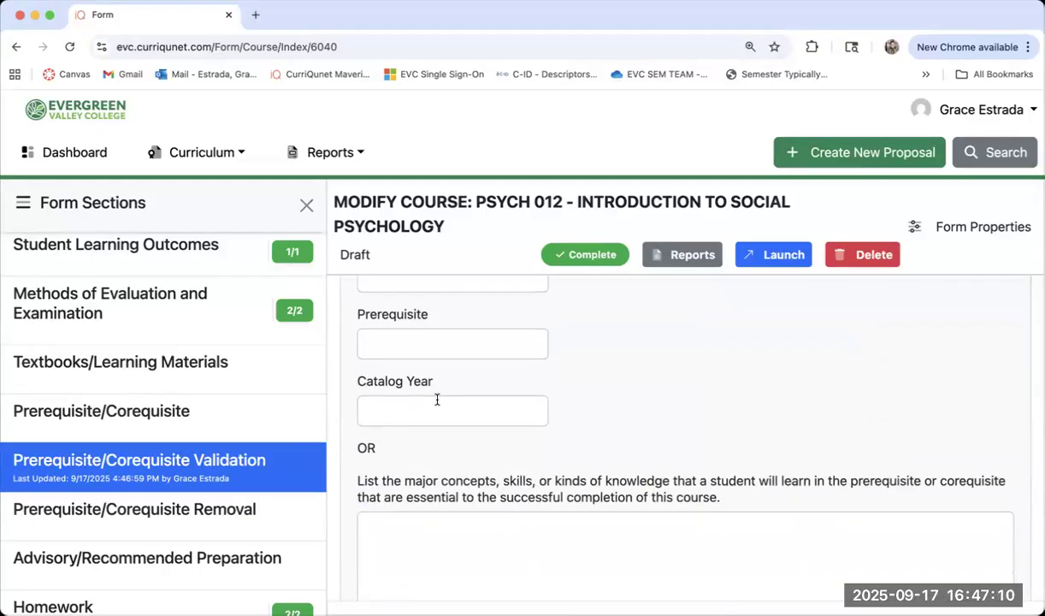
scroll(484, 539, "down", 2)
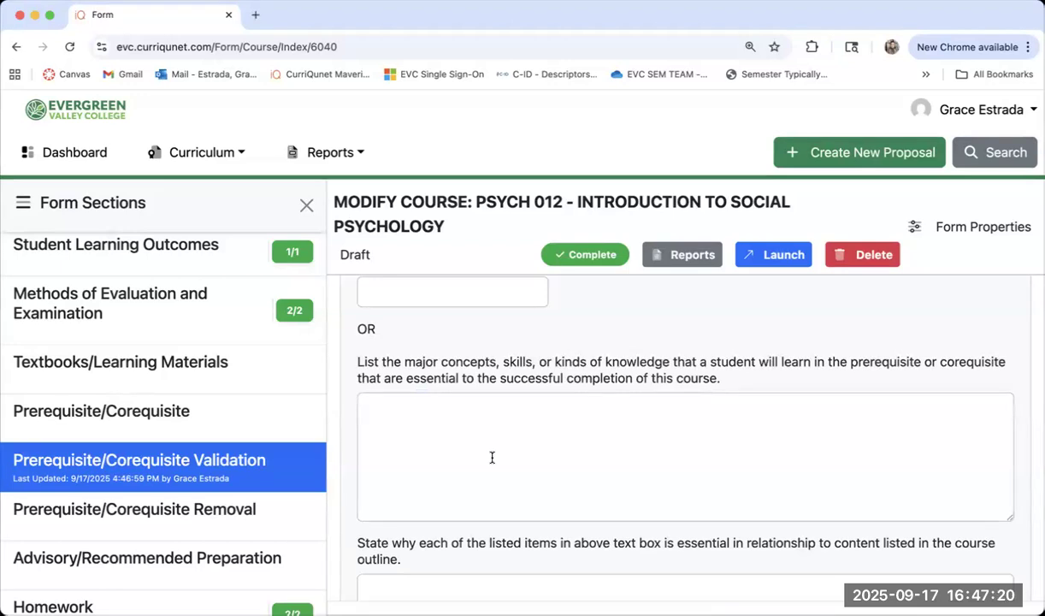
scroll(492, 457, "down", 1)
scroll(492, 458, "down", 1)
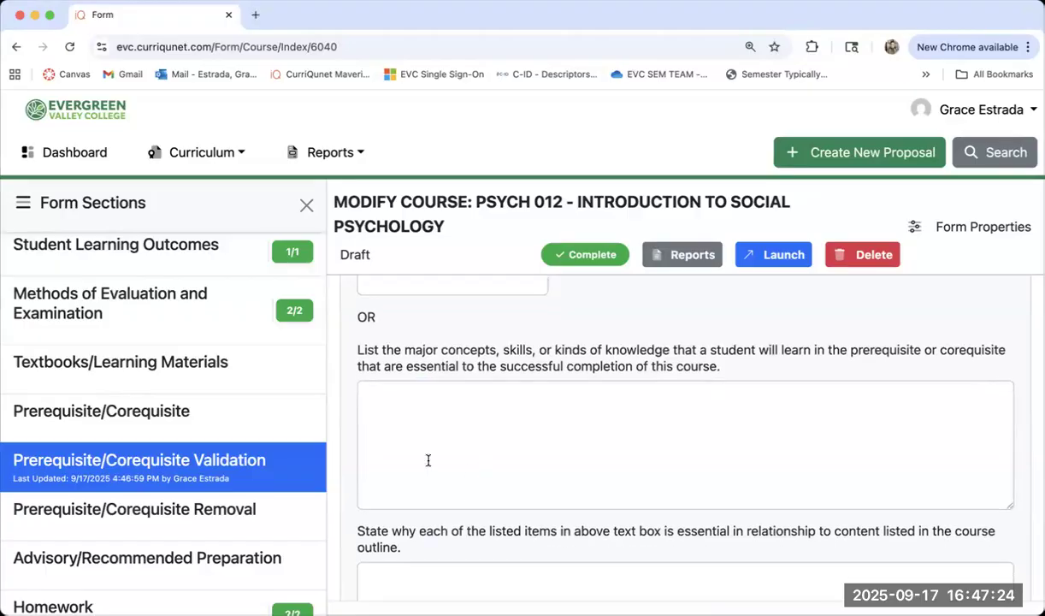
scroll(506, 560, "down", 1)
scroll(506, 560, "down", 2)
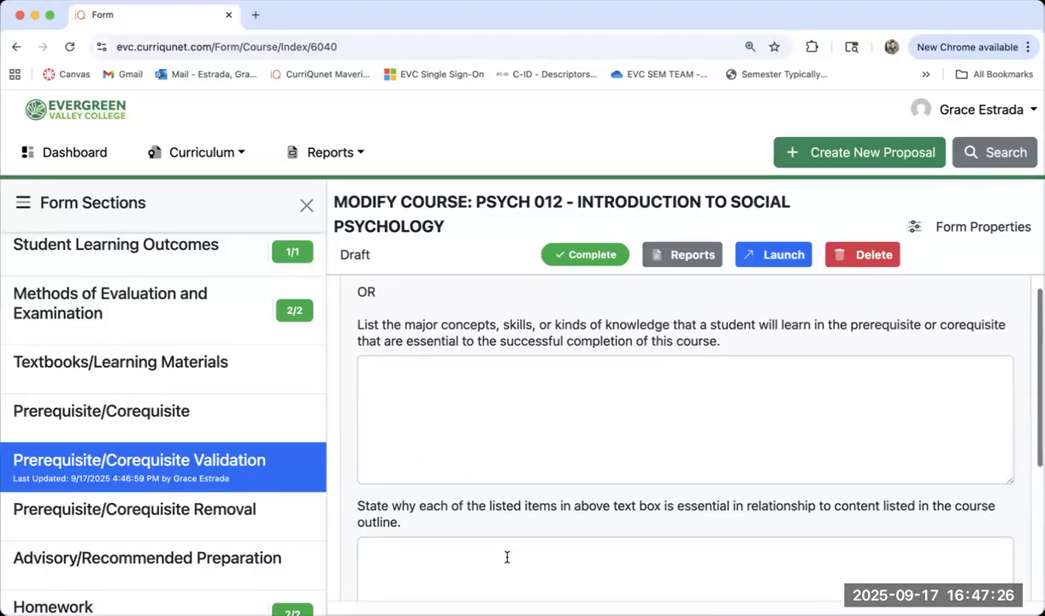
scroll(507, 556, "down", 1)
left_click(476, 531)
scroll(461, 513, "down", 2)
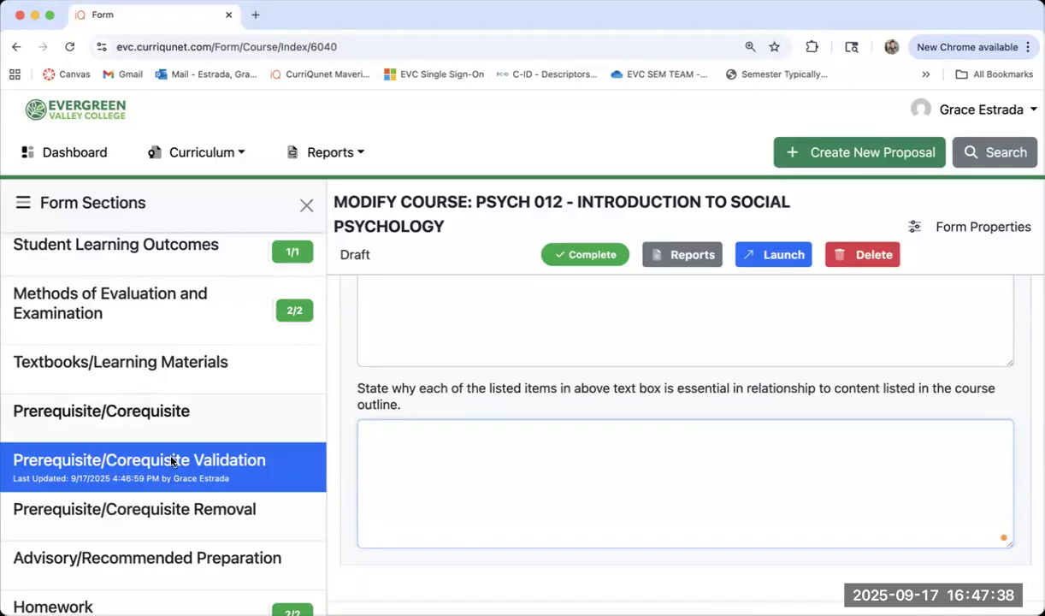
- Open the Prerequisite/Corequisite Removal section and toggle the removed-requisite checkbox on and off to inspect its rationale field, leaving it unticked
scroll(171, 461, "down", 2)
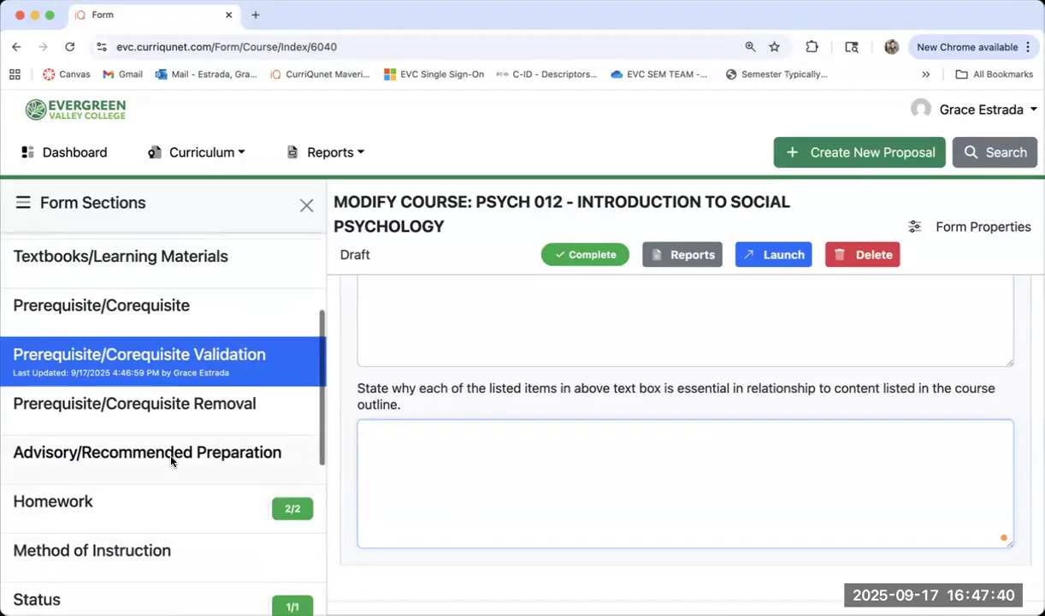
left_click(157, 316)
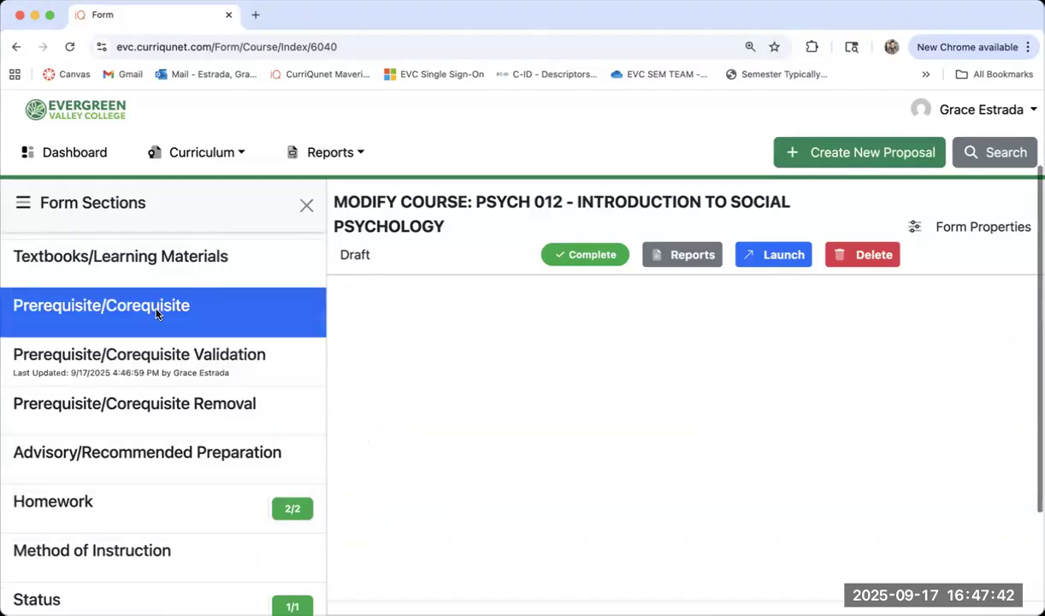
left_click(147, 408)
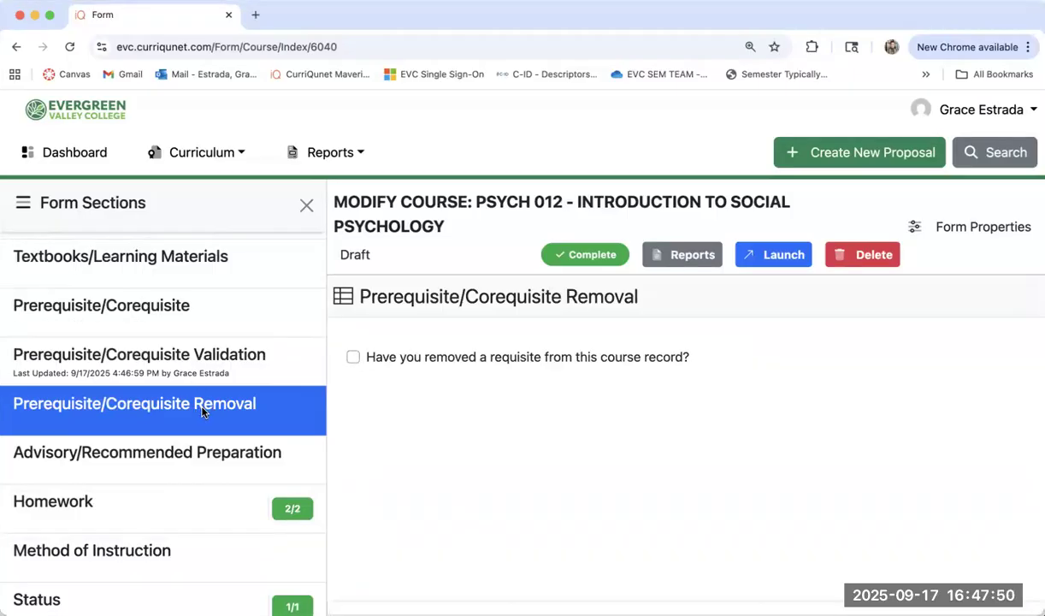
left_click(352, 358)
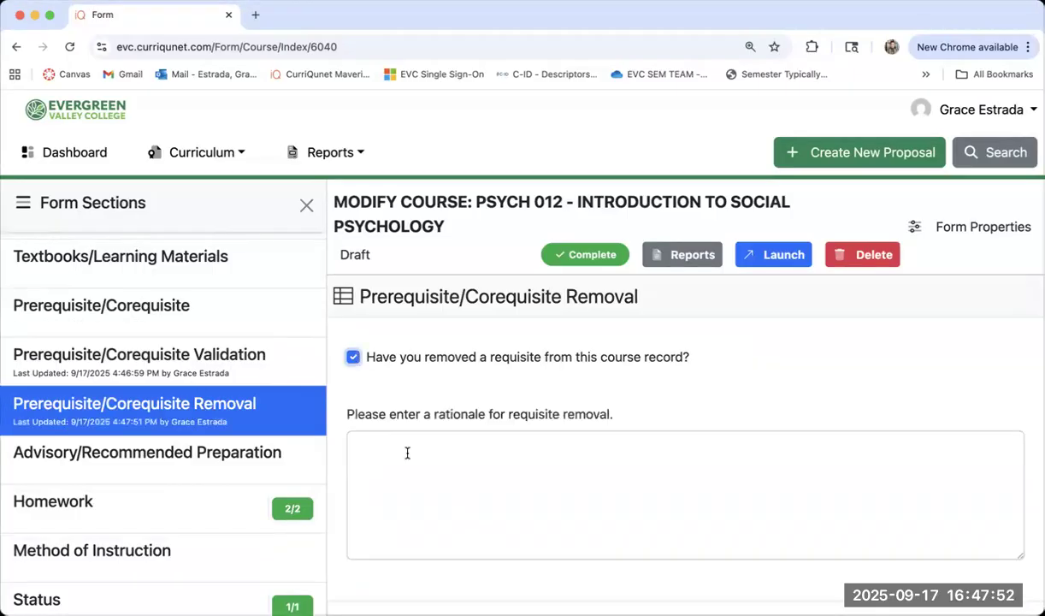
left_click(350, 356)
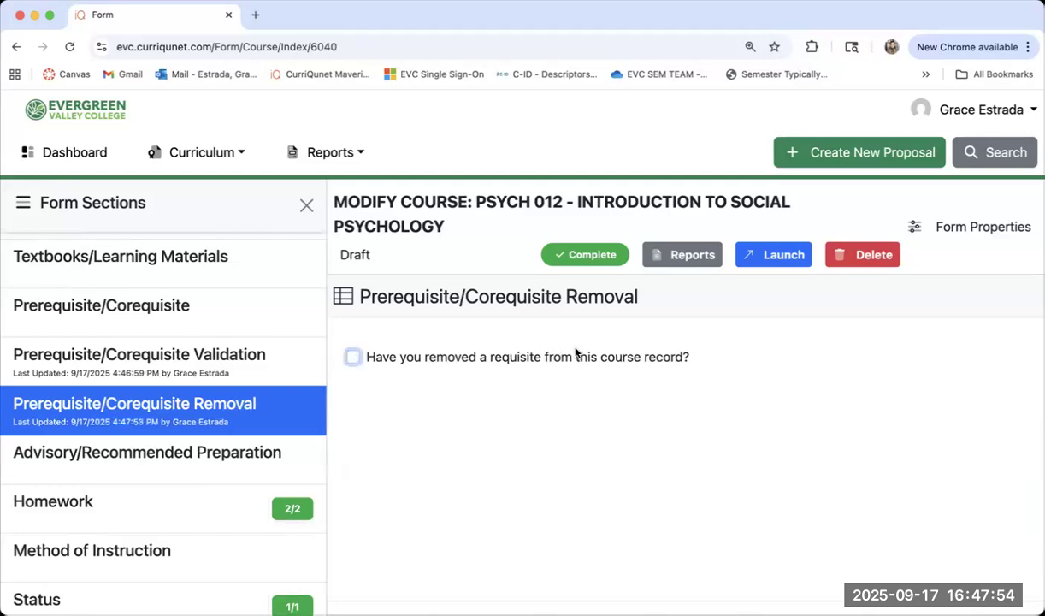
left_click(351, 357)
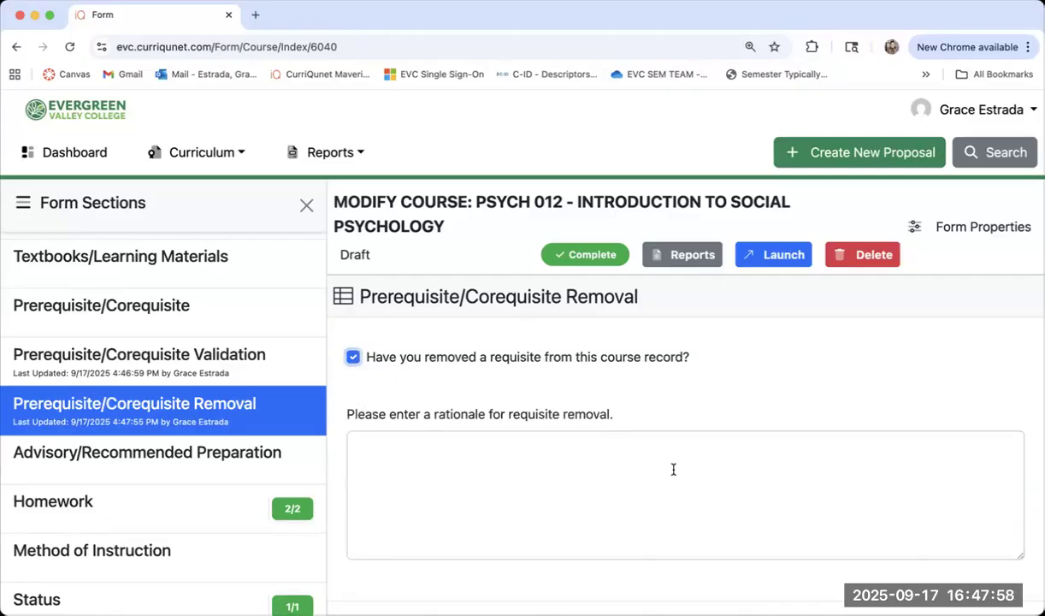
left_click(354, 358)
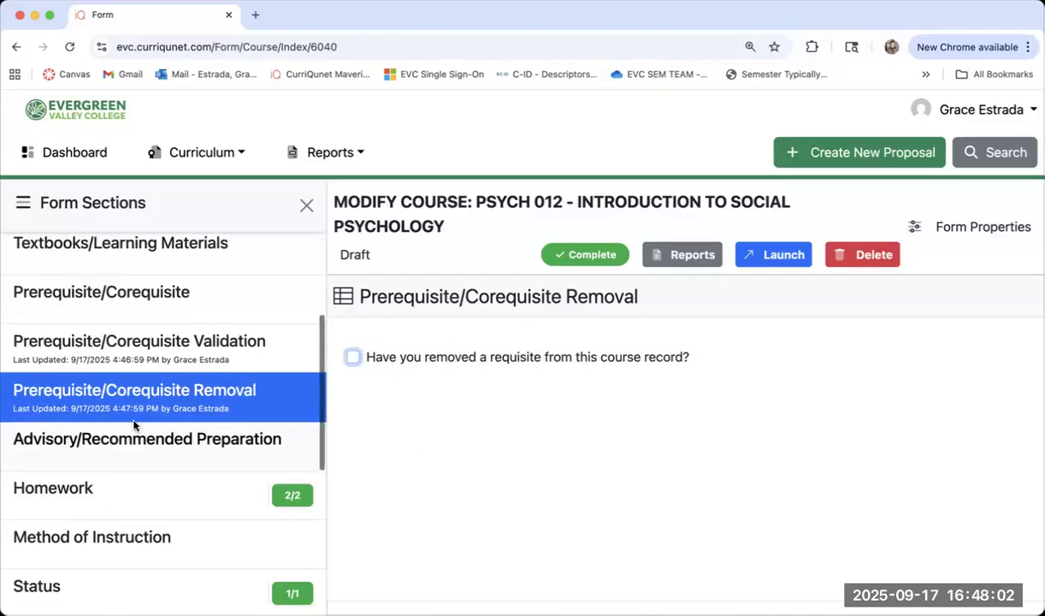
- Open the Advisory/Recommended Preparation section and look through the Advisory Reading and Writing Levels options, keeping RW3 = Eligible for ENGL C1000
scroll(127, 410, "down", 1)
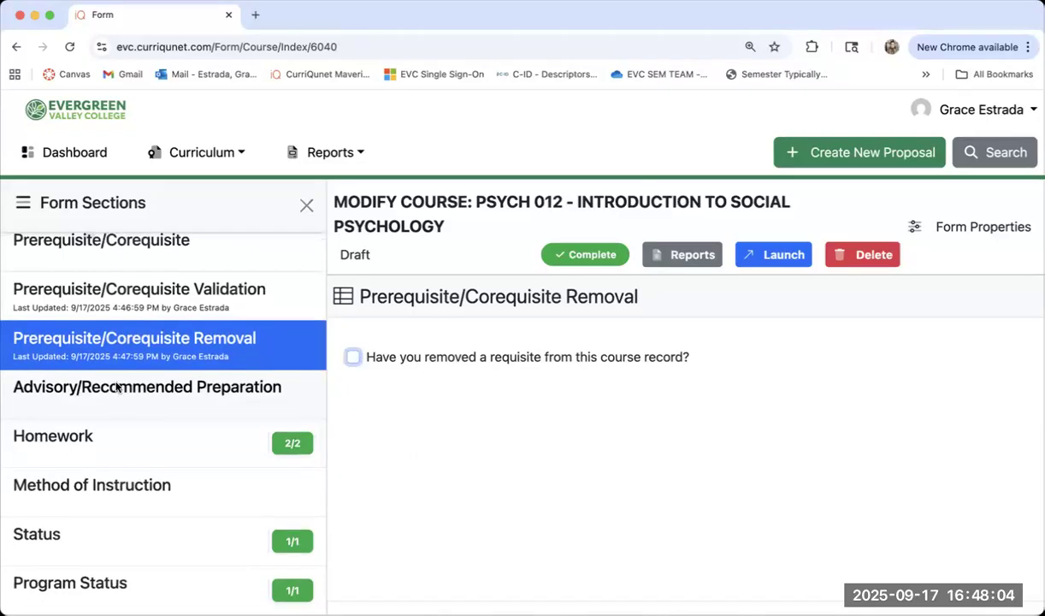
left_click(119, 393)
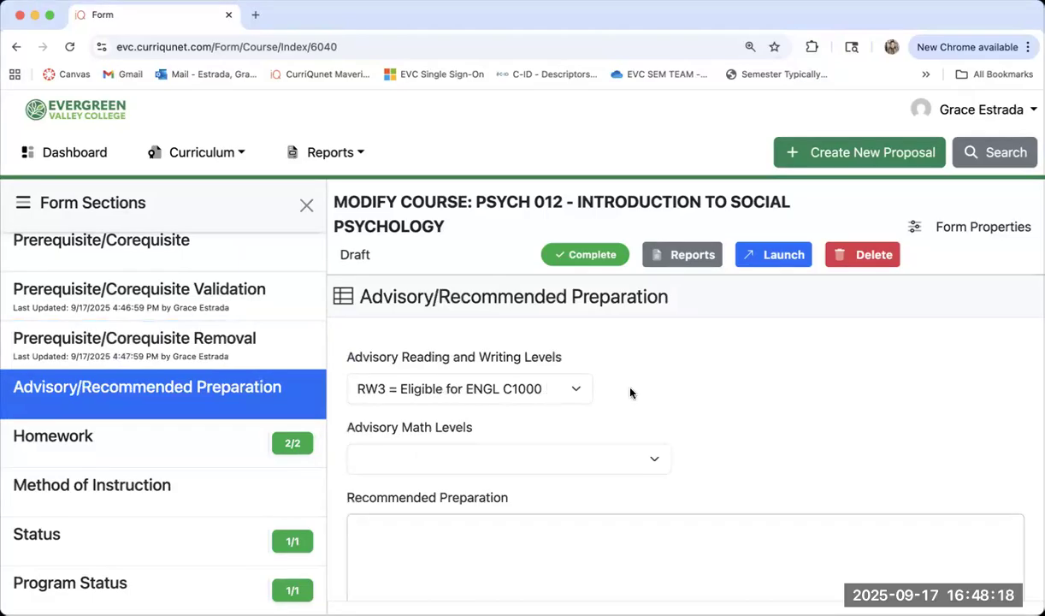
scroll(693, 408, "down", 1)
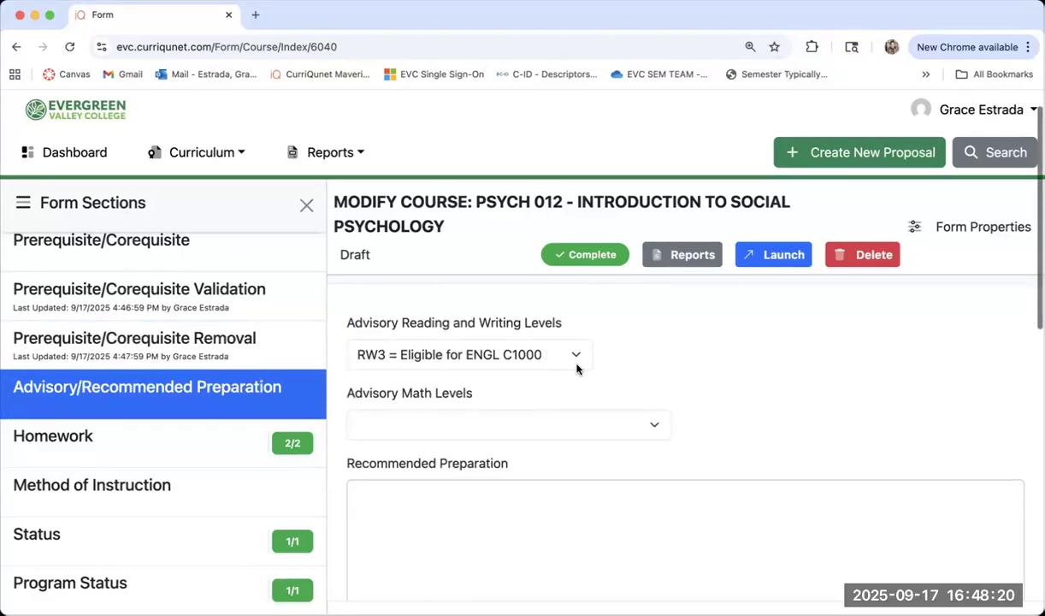
left_click(568, 357)
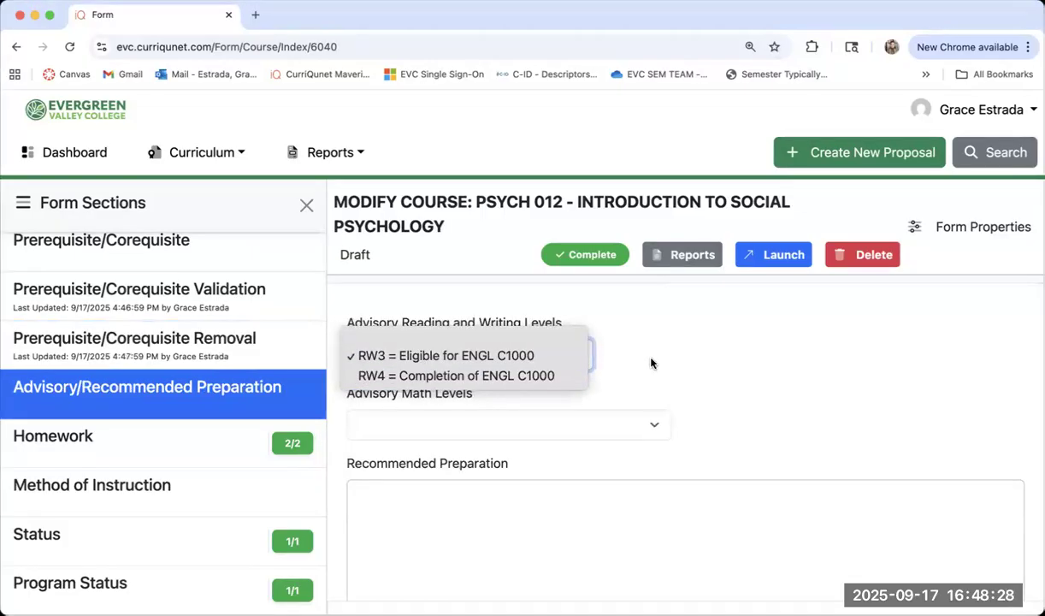
left_click(446, 361)
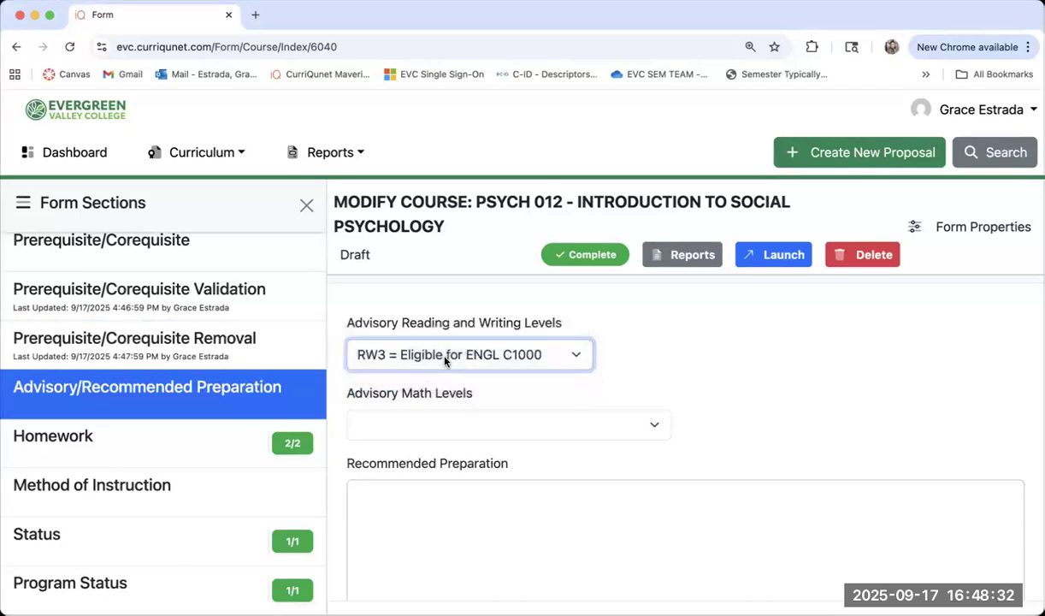
left_click(506, 366)
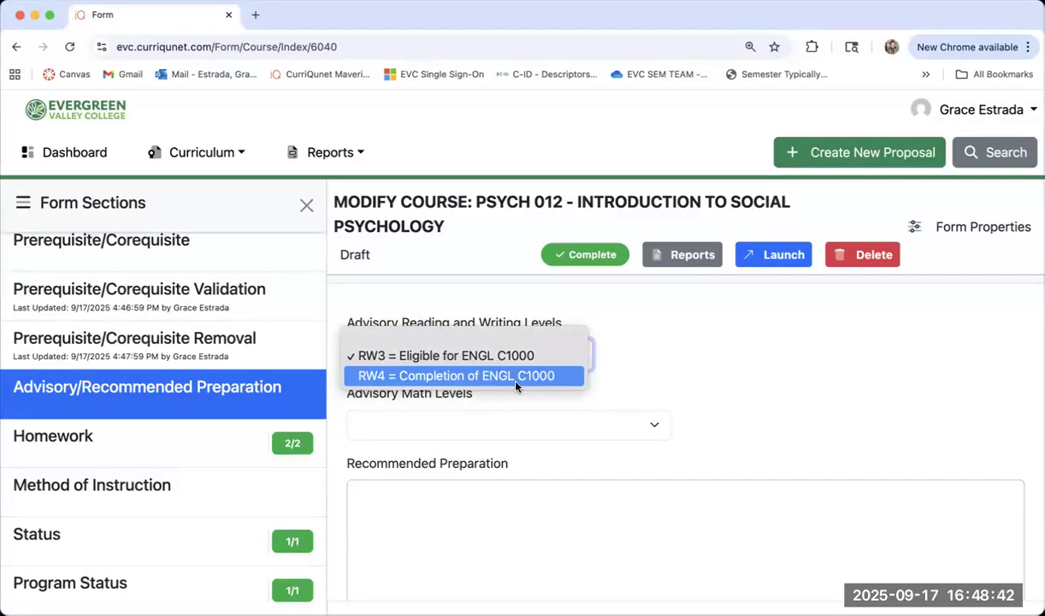
left_click(766, 347)
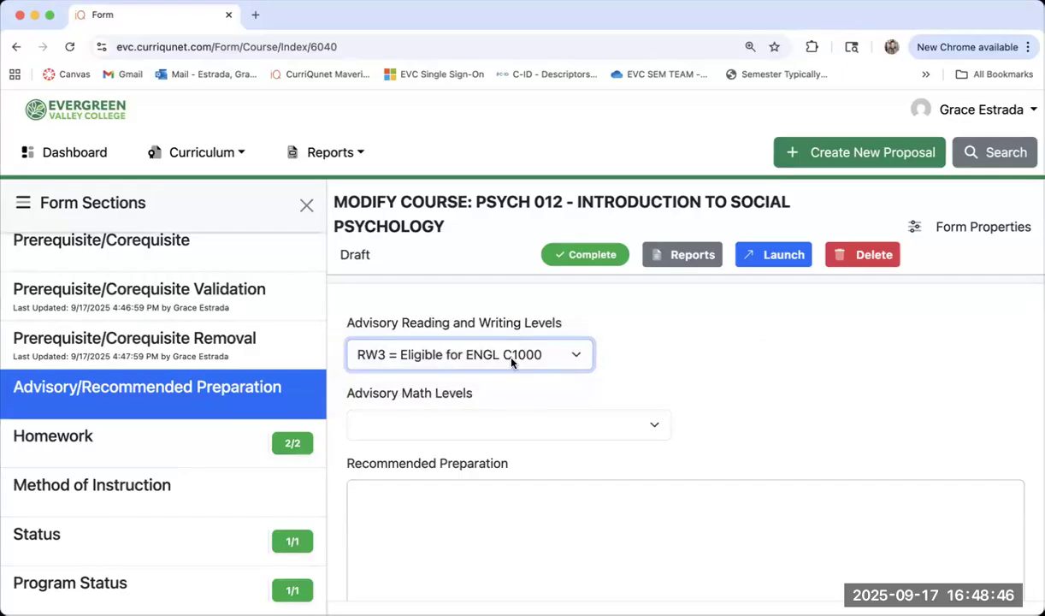
left_click(509, 355)
left_click(796, 359)
- Review the Advisory Math Levels options without choosing one, the Recommended Preparation box, and the Open Curriculum checkboxes and enrollment steps field
scroll(690, 346, "down", 2)
left_click(648, 332)
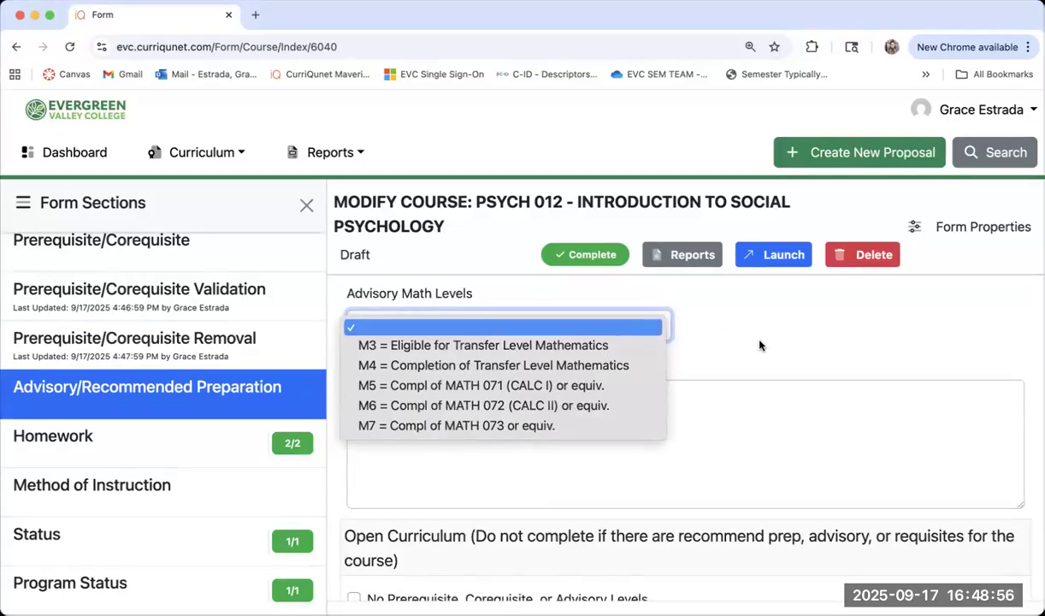
left_click(724, 325)
scroll(670, 489, "down", 3)
scroll(672, 490, "up", 3)
left_click(514, 418)
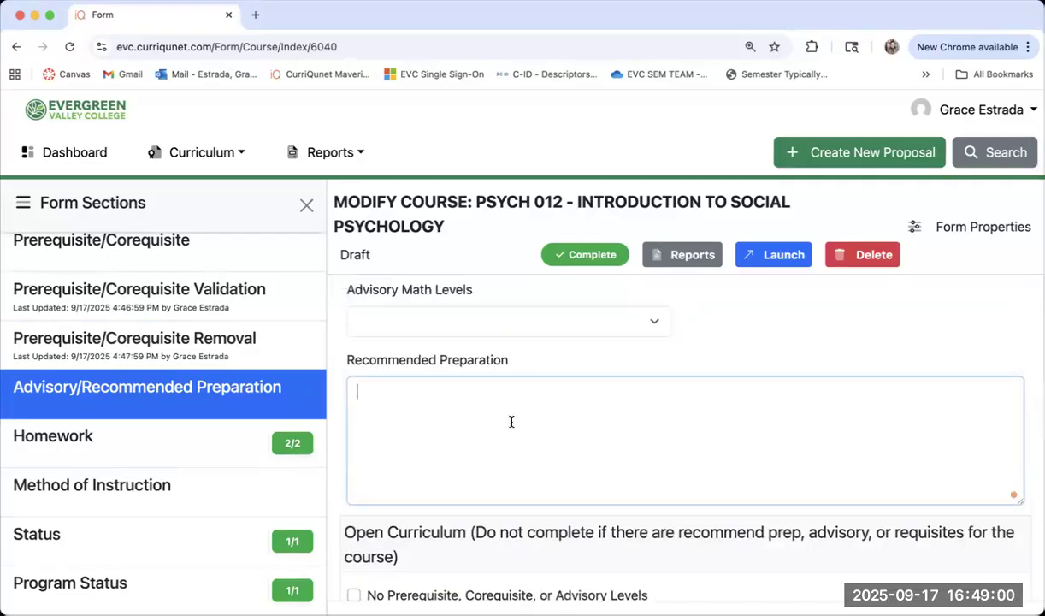
scroll(511, 423, "down", 4)
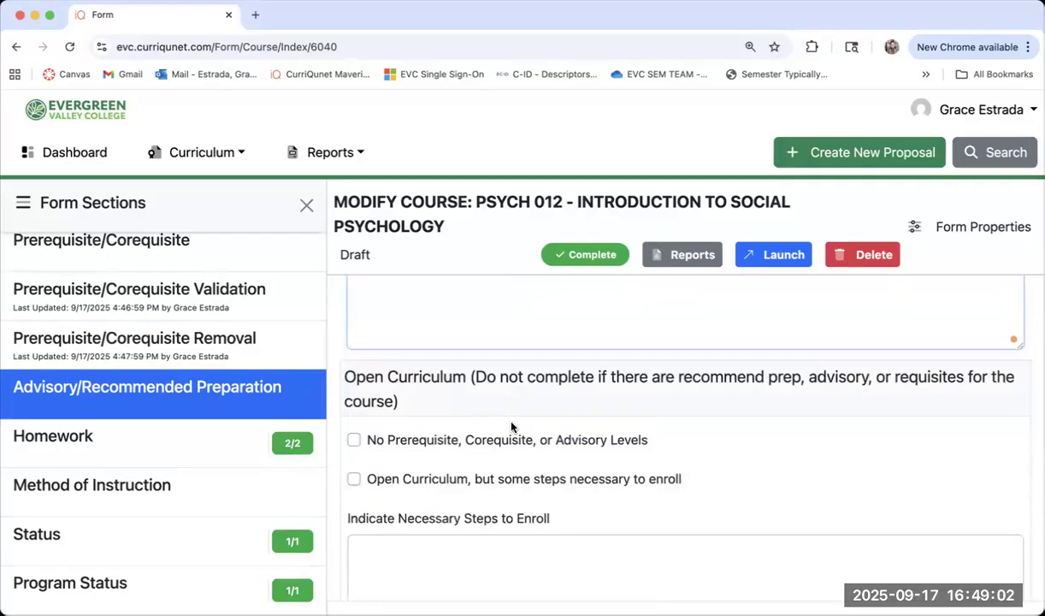
scroll(511, 426, "down", 1)
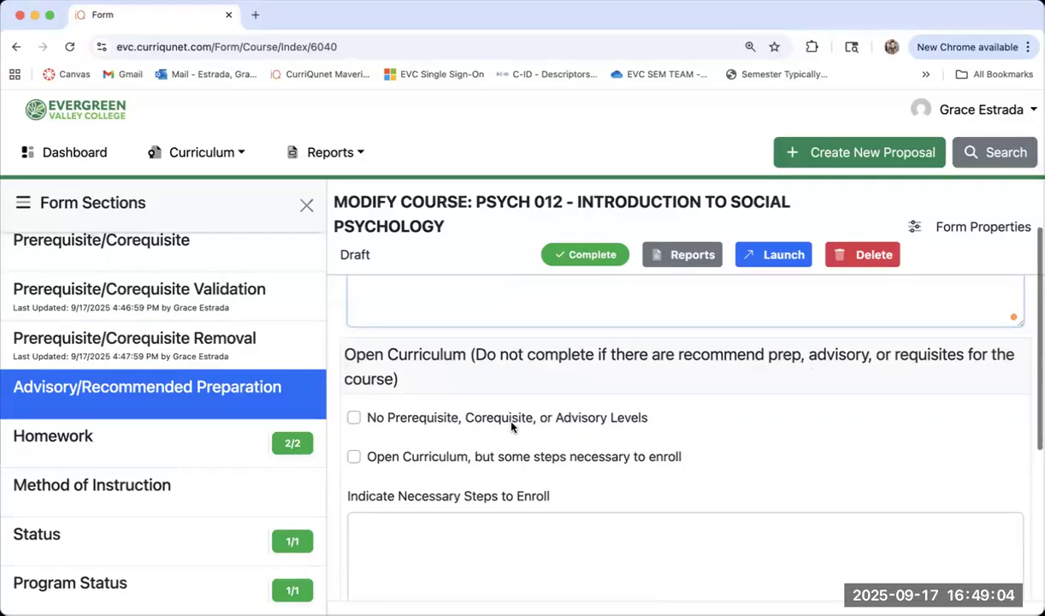
scroll(462, 526, "down", 3)
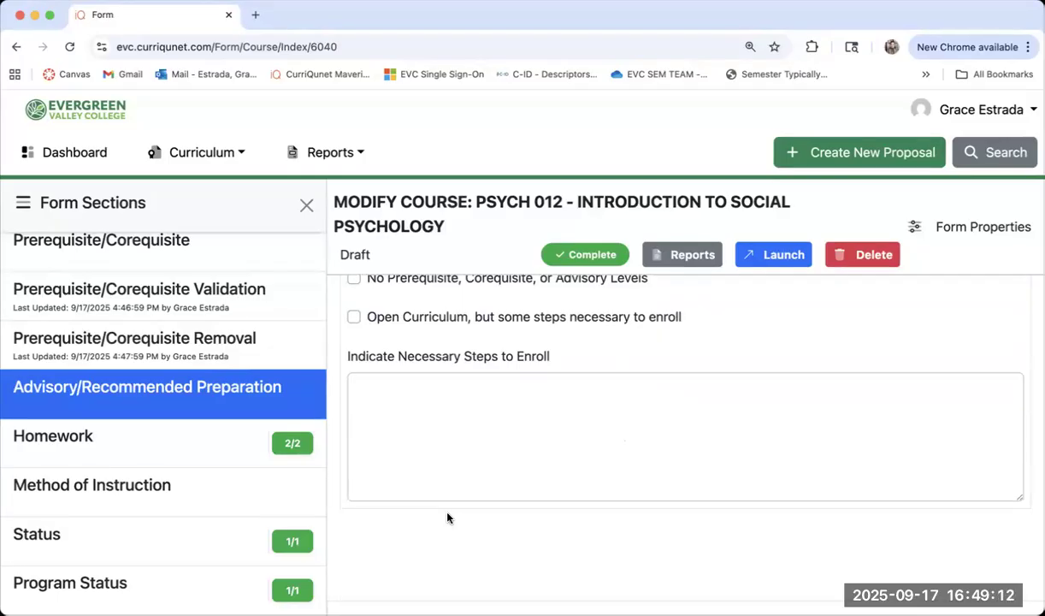
- Open the Homework section and review the weekly hours, total outside hours, required assignments list and critical thinking homework example
left_click(66, 436)
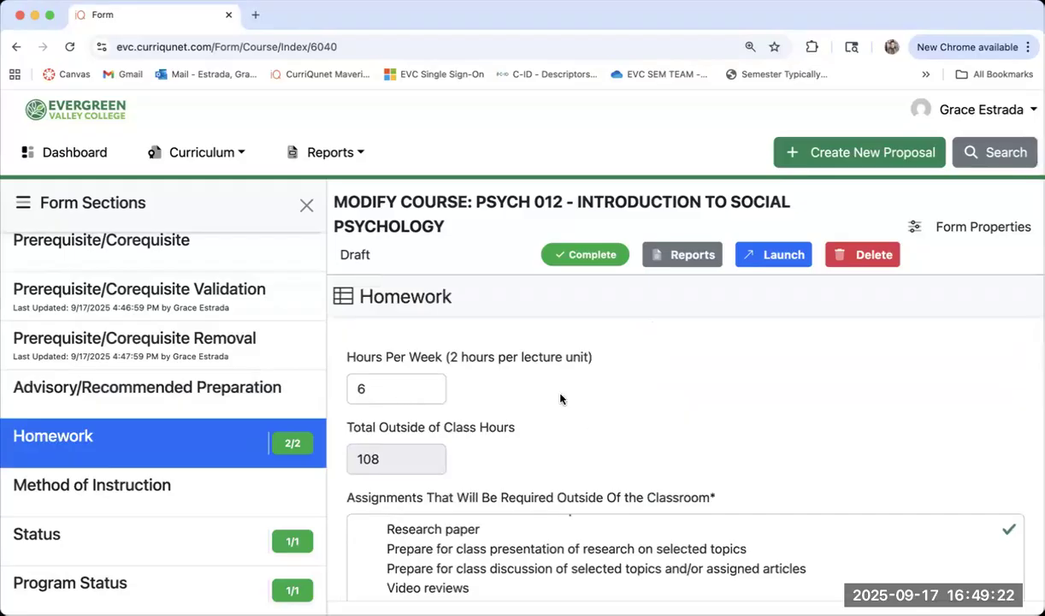
scroll(560, 399, "down", 1)
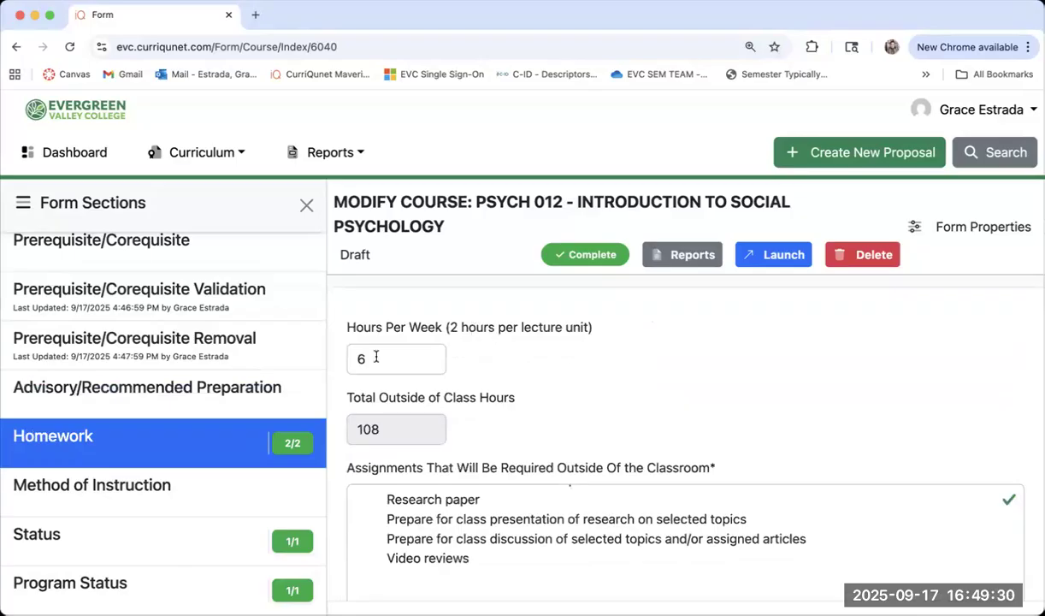
scroll(484, 434, "down", 1)
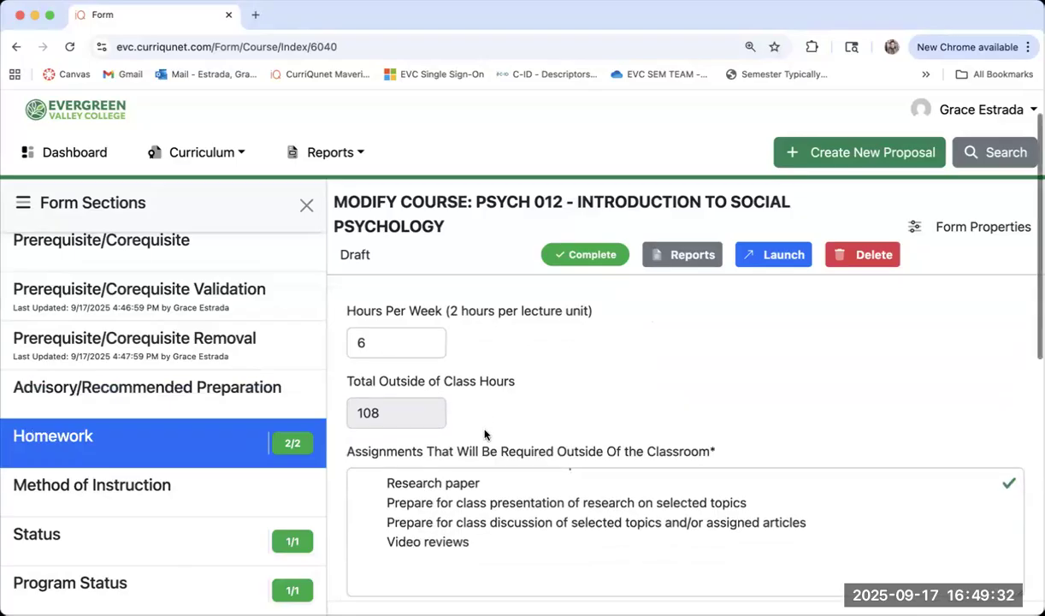
scroll(484, 434, "down", 4)
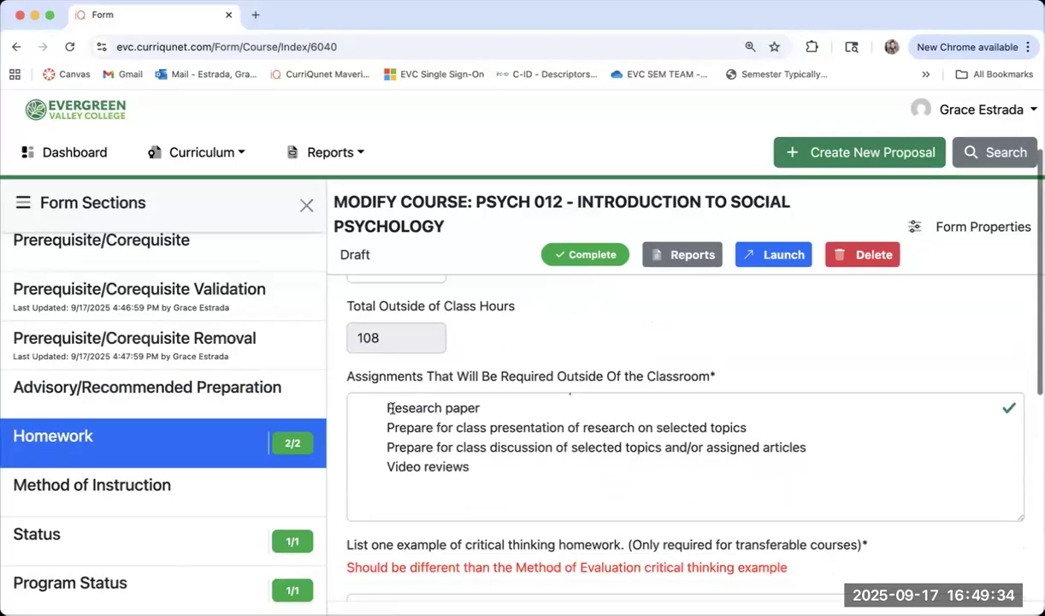
left_click_drag(389, 408, 536, 462)
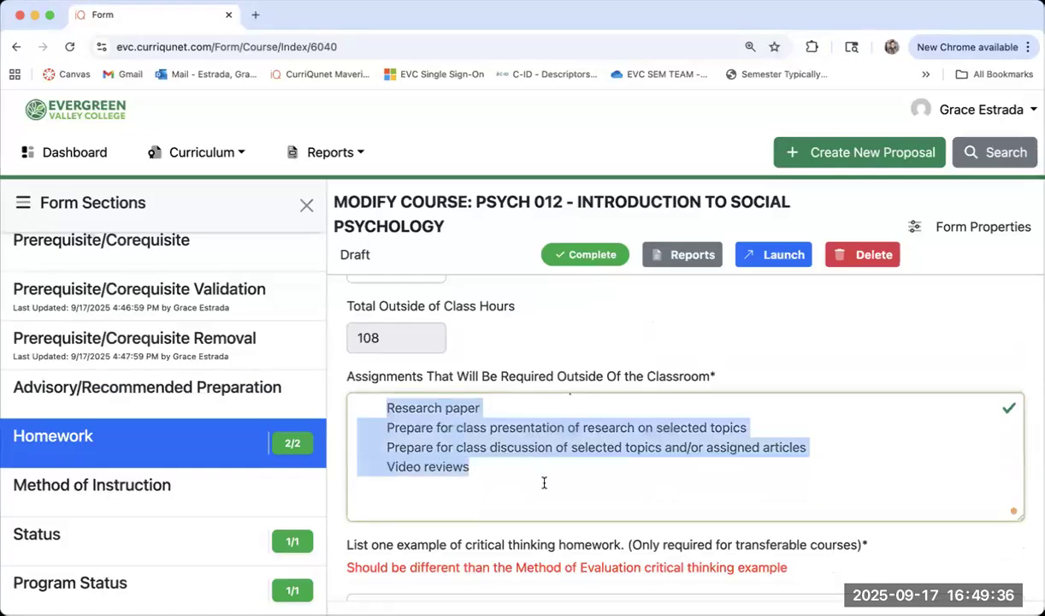
left_click(544, 482)
scroll(544, 483, "down", 7)
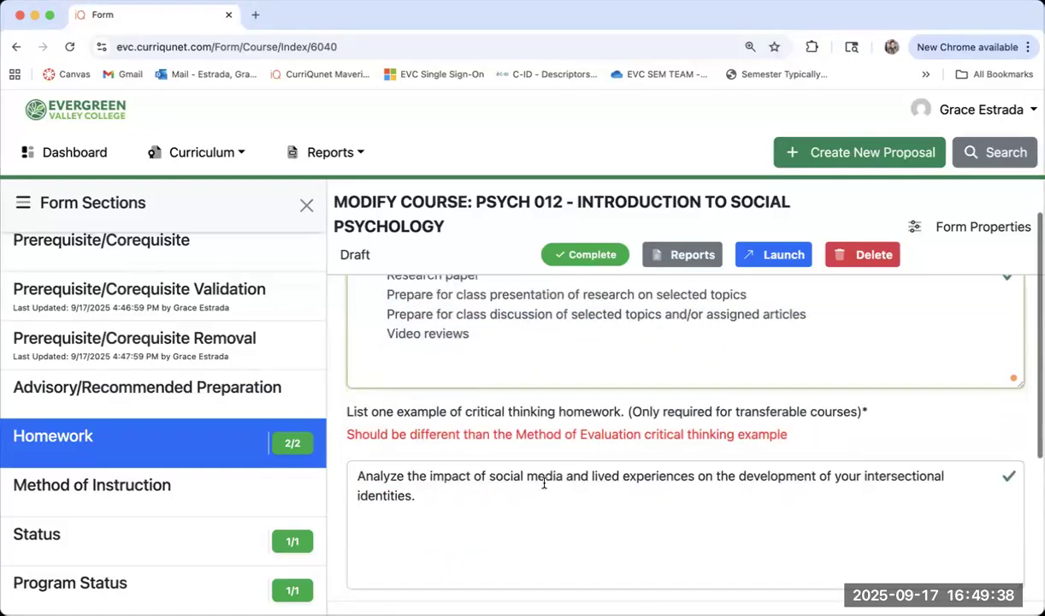
scroll(544, 483, "down", 1)
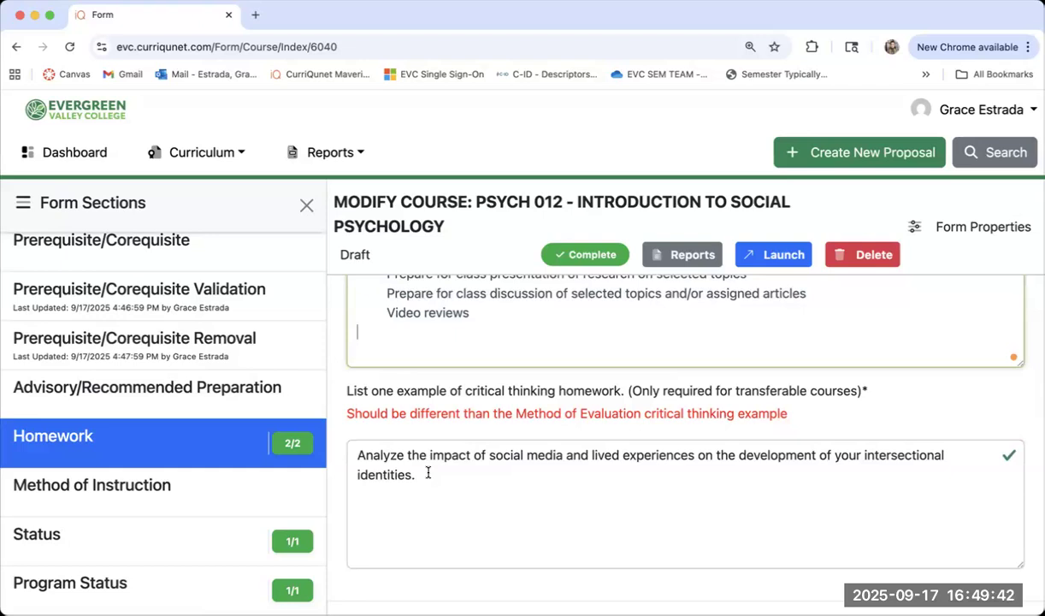
scroll(428, 473, "up", 5)
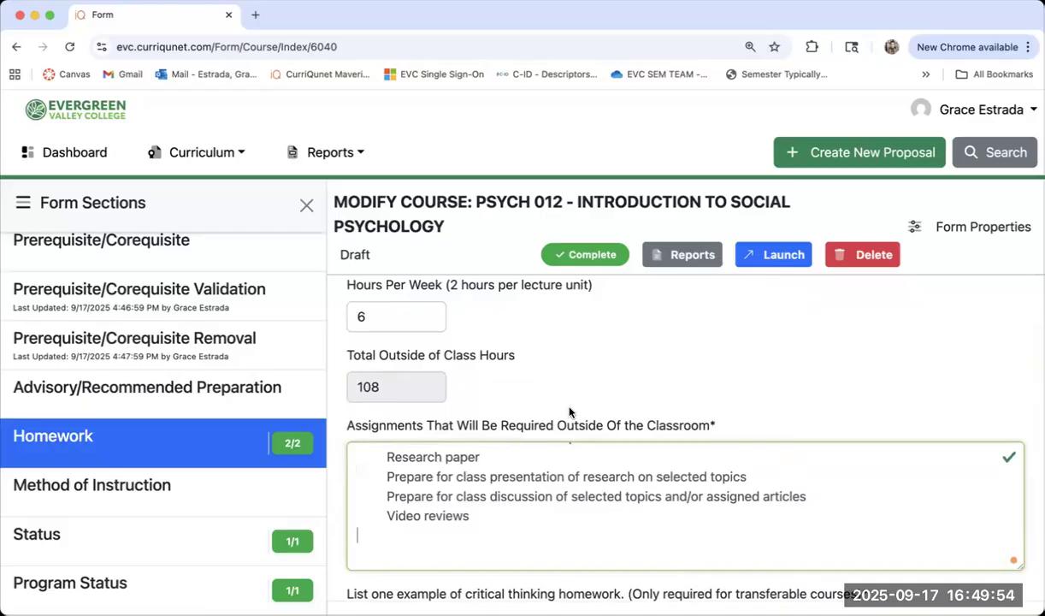
- Open the Method of Instruction section to check the selected instruction types
scroll(222, 554, "down", 2)
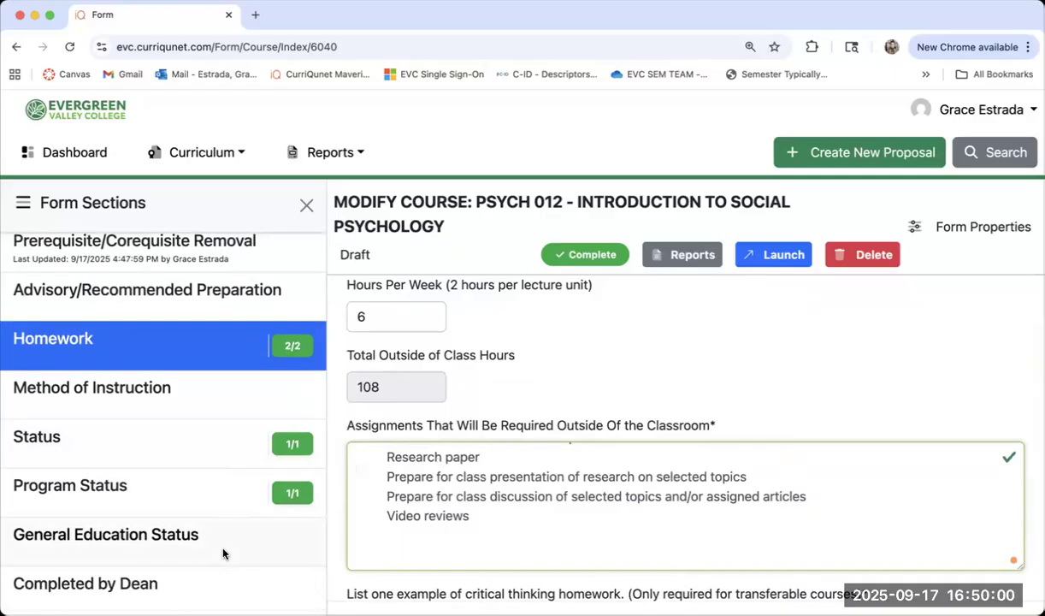
left_click(83, 407)
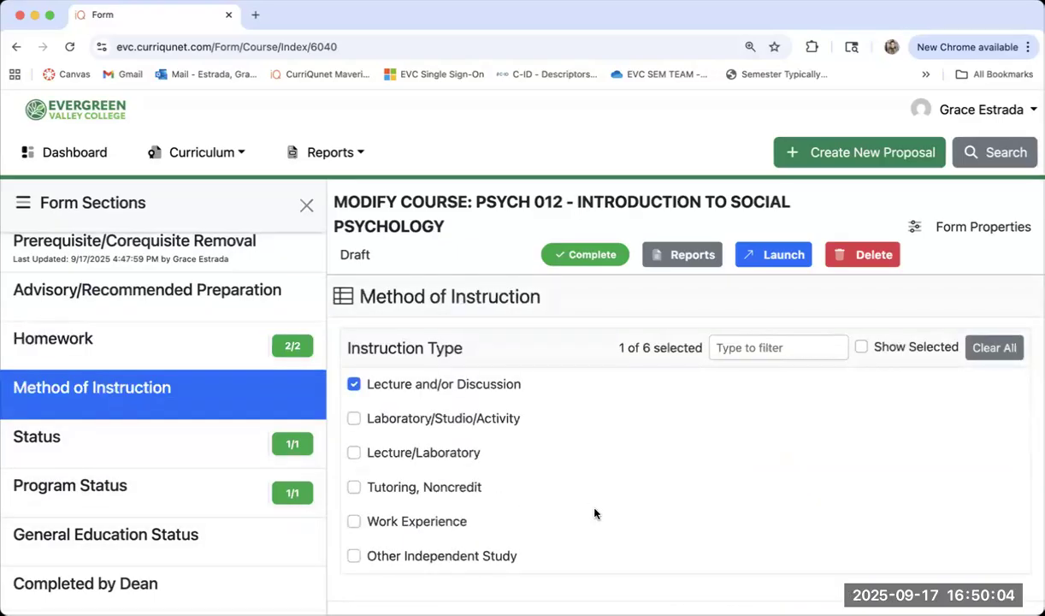
- Review the Instruction Type selections and the available Grade Option choices, keeping Letter Grade Only
scroll(597, 514, "up", 1)
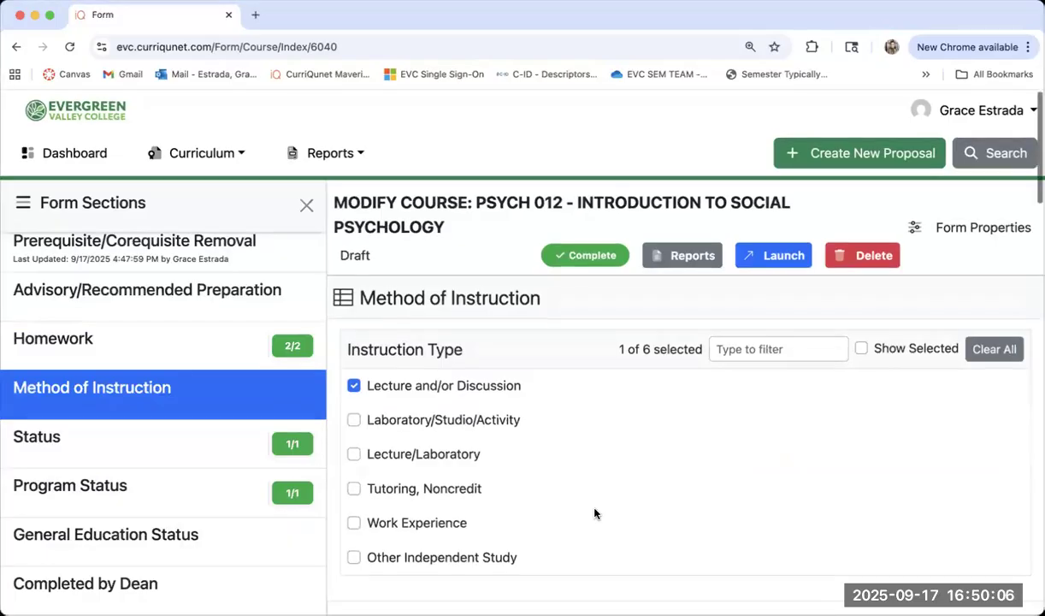
scroll(597, 513, "down", 1)
scroll(560, 294, "down", 1)
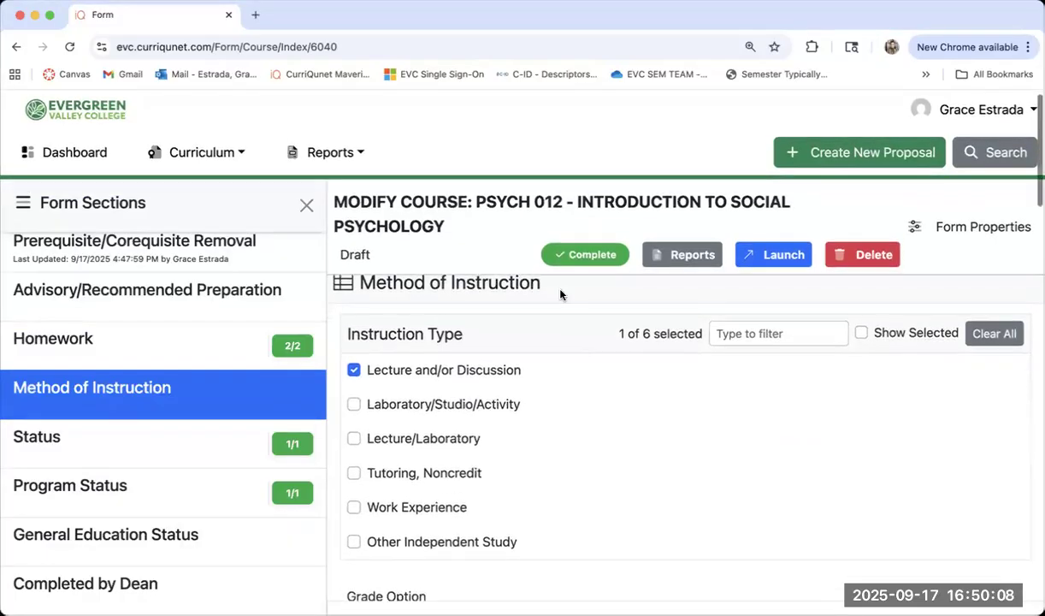
scroll(560, 294, "down", 3)
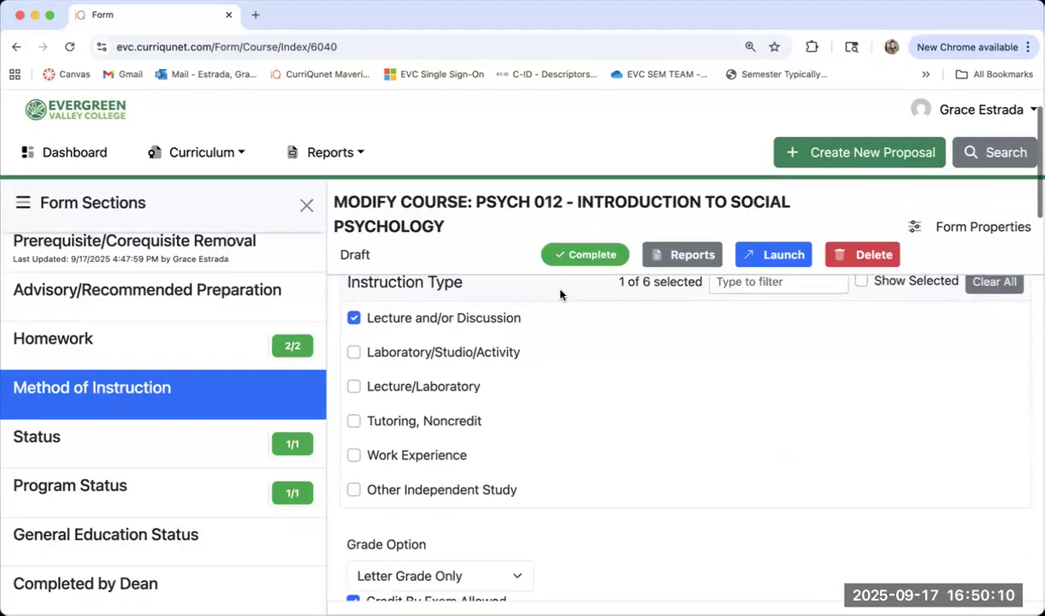
scroll(496, 308, "up", 1)
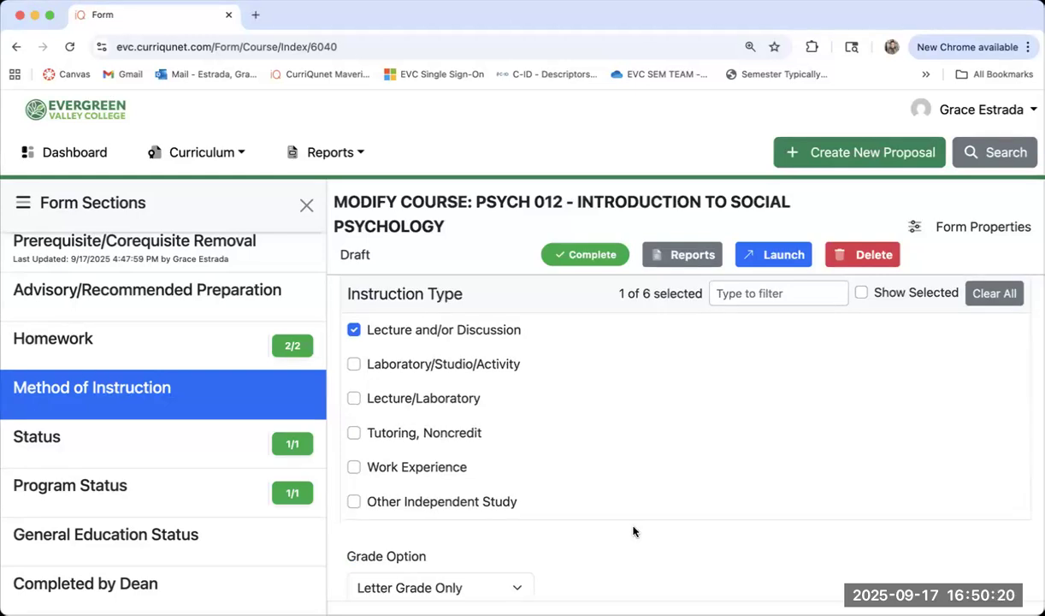
scroll(595, 540, "down", 5)
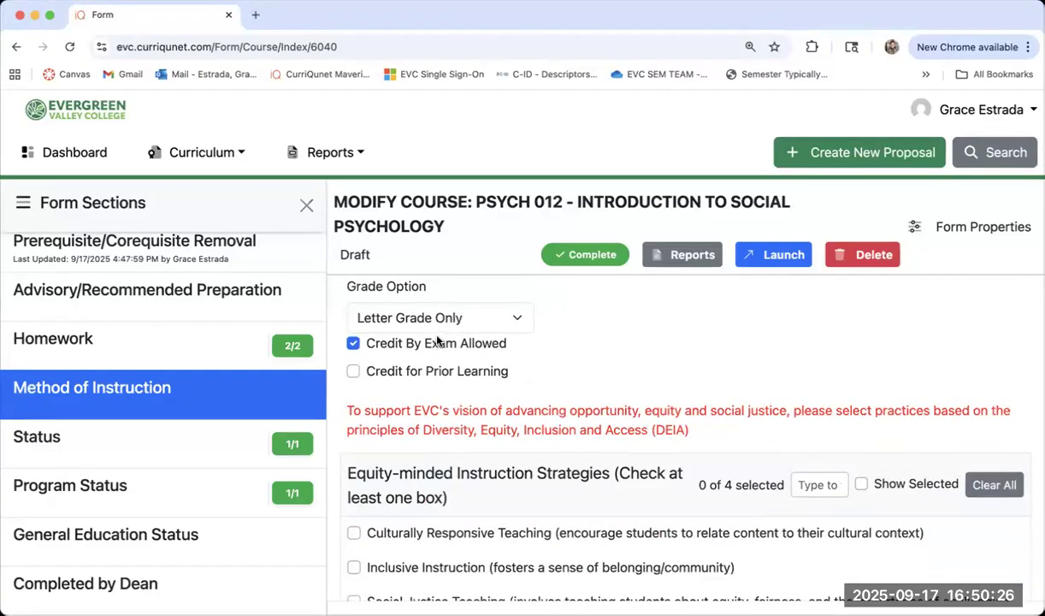
left_click(511, 318)
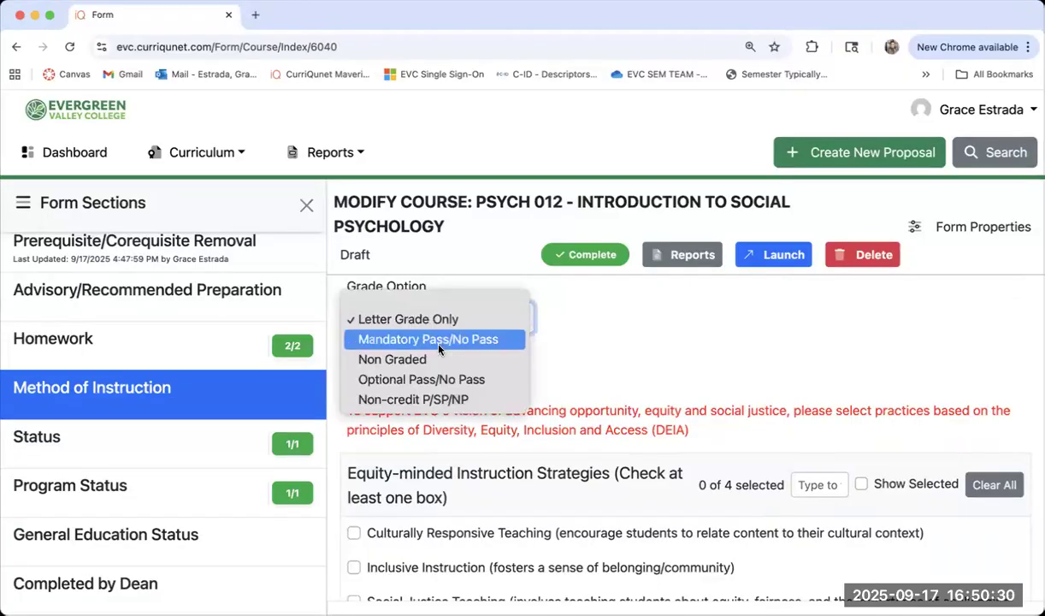
left_click(596, 368)
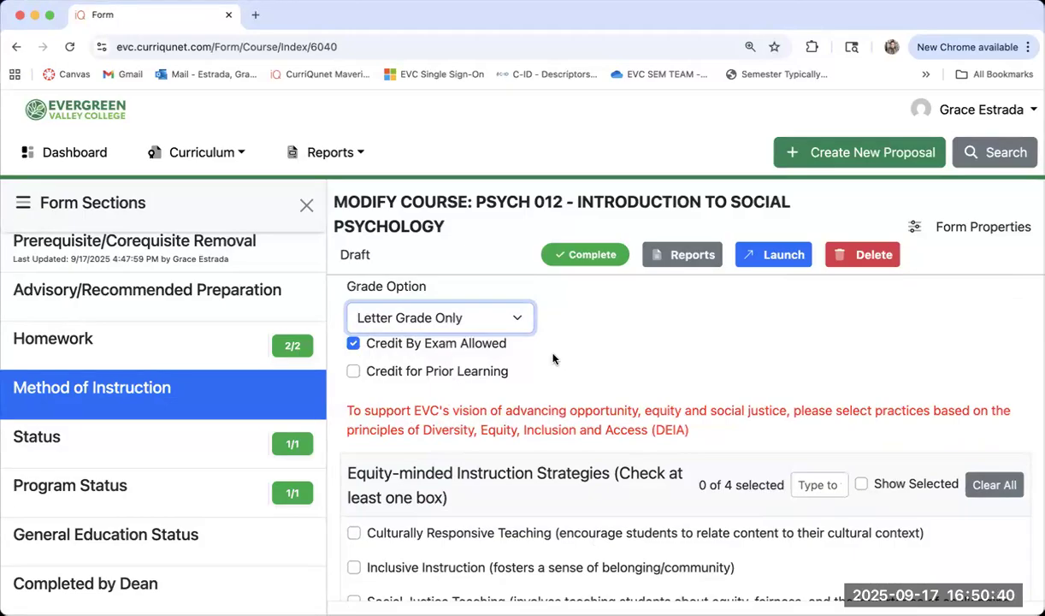
- Read through the credit checkboxes, the DEIA note and the Equity-minded Instruction Strategies options in Method of Instruction
scroll(558, 359, "down", 1)
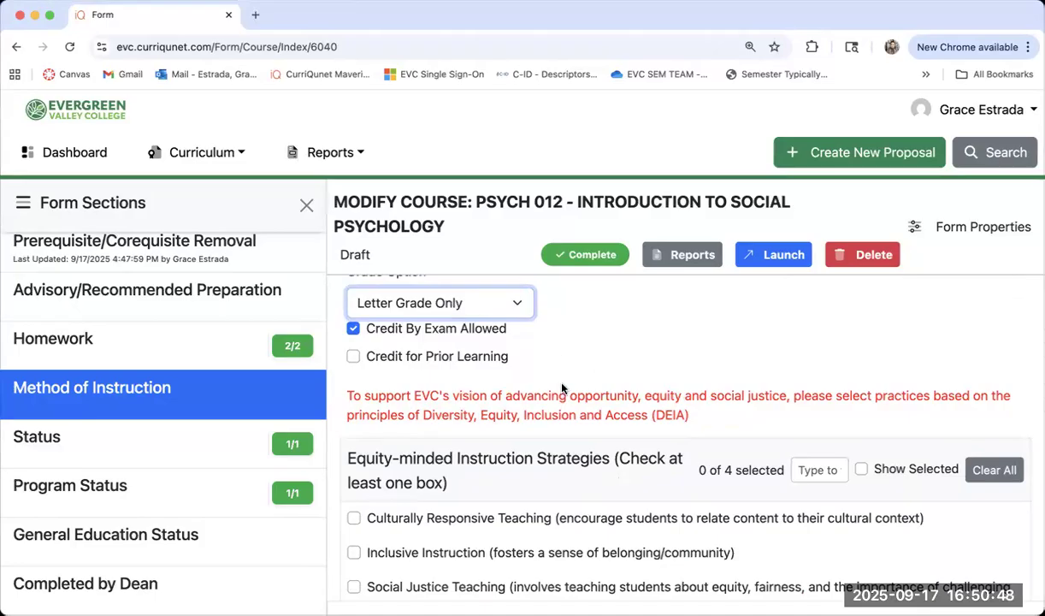
scroll(562, 389, "down", 1)
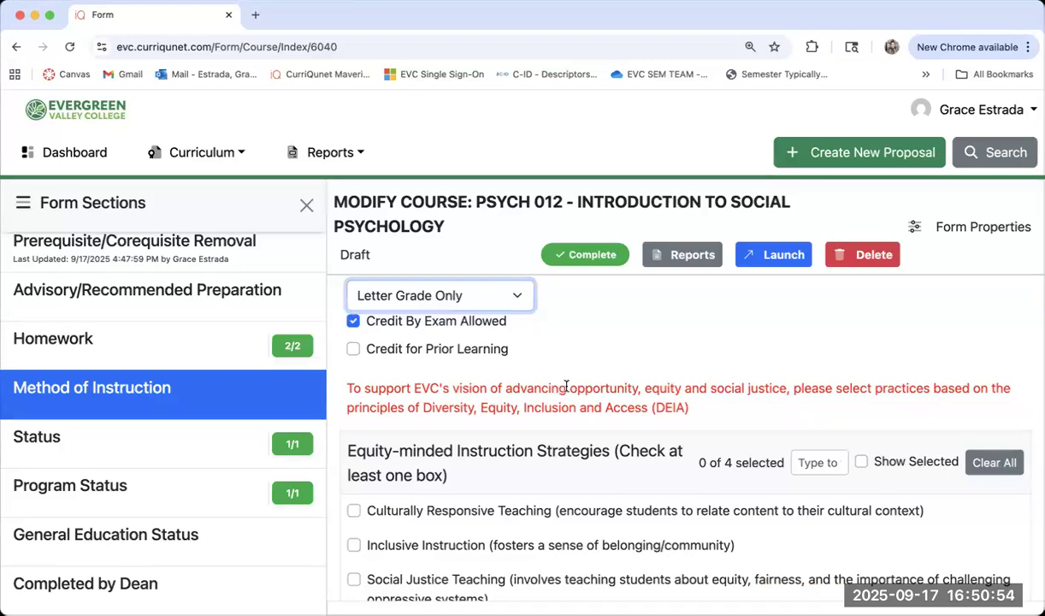
scroll(595, 400, "down", 2)
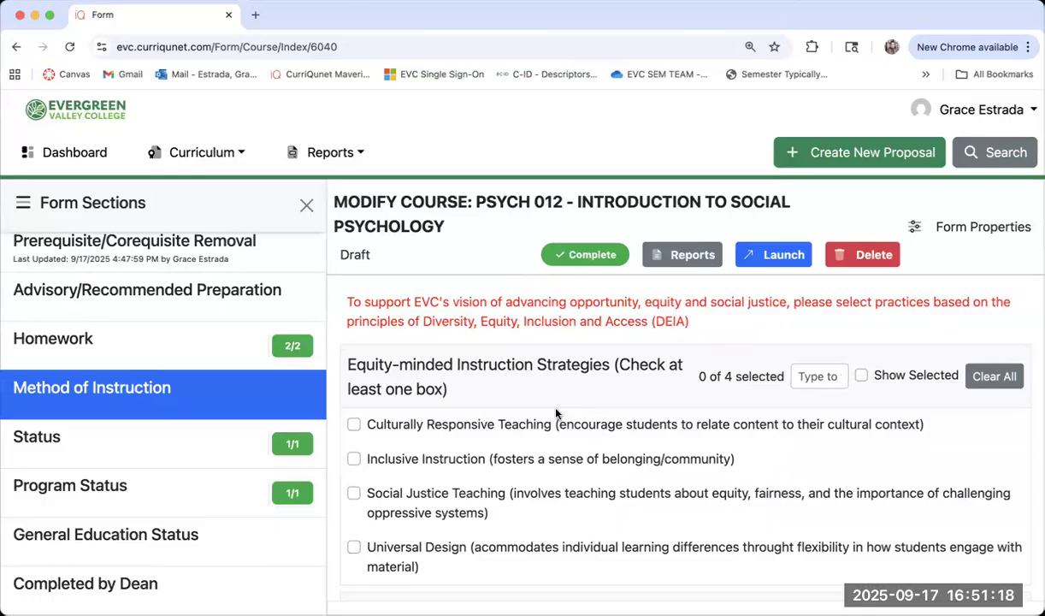
scroll(556, 414, "down", 1)
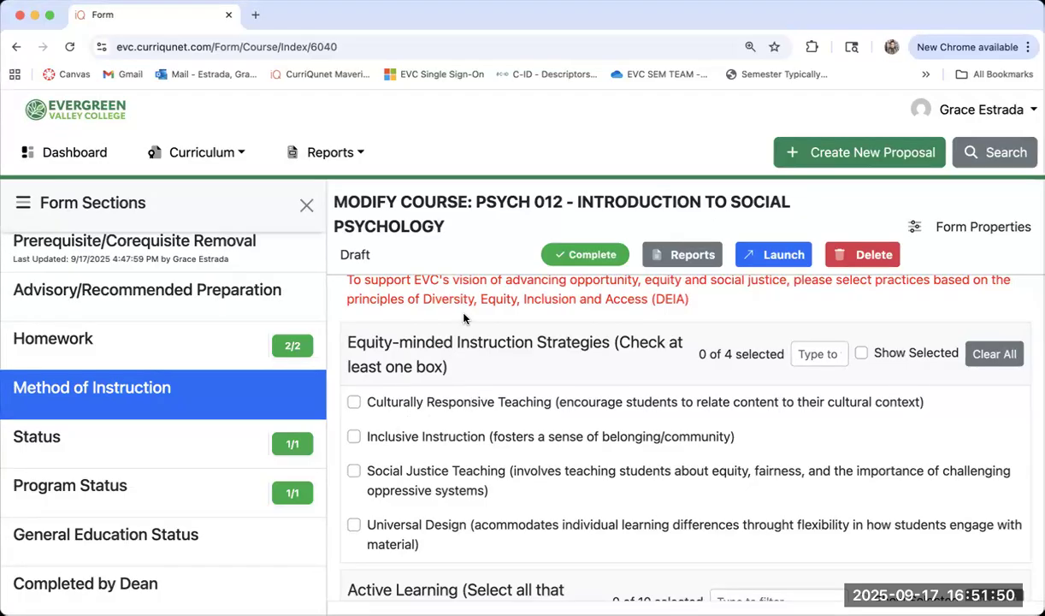
scroll(463, 318, "down", 2)
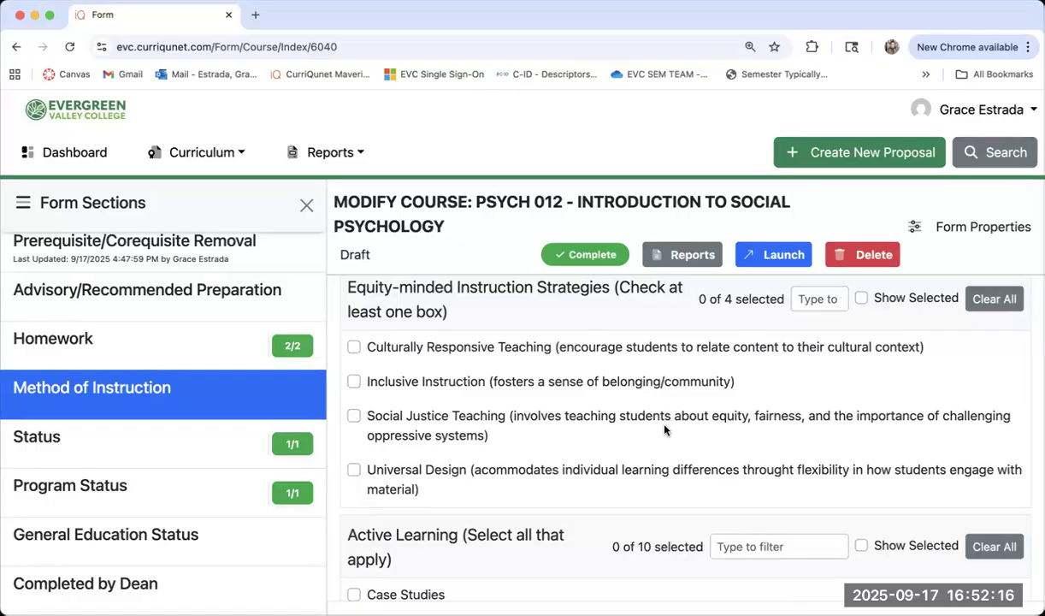
scroll(569, 406, "down", 1)
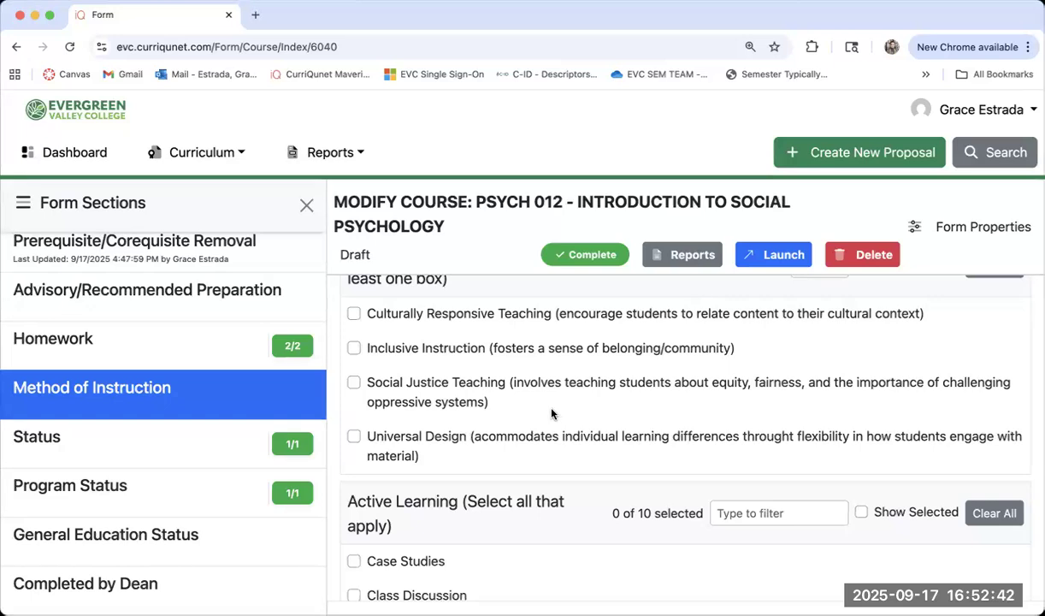
scroll(533, 411, "down", 2)
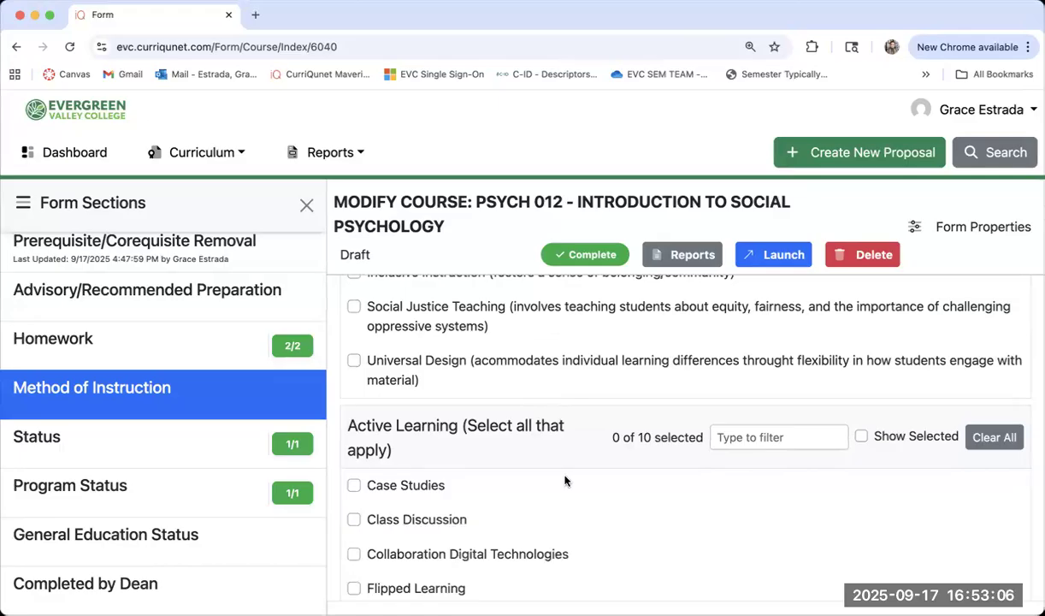
scroll(565, 480, "up", 3)
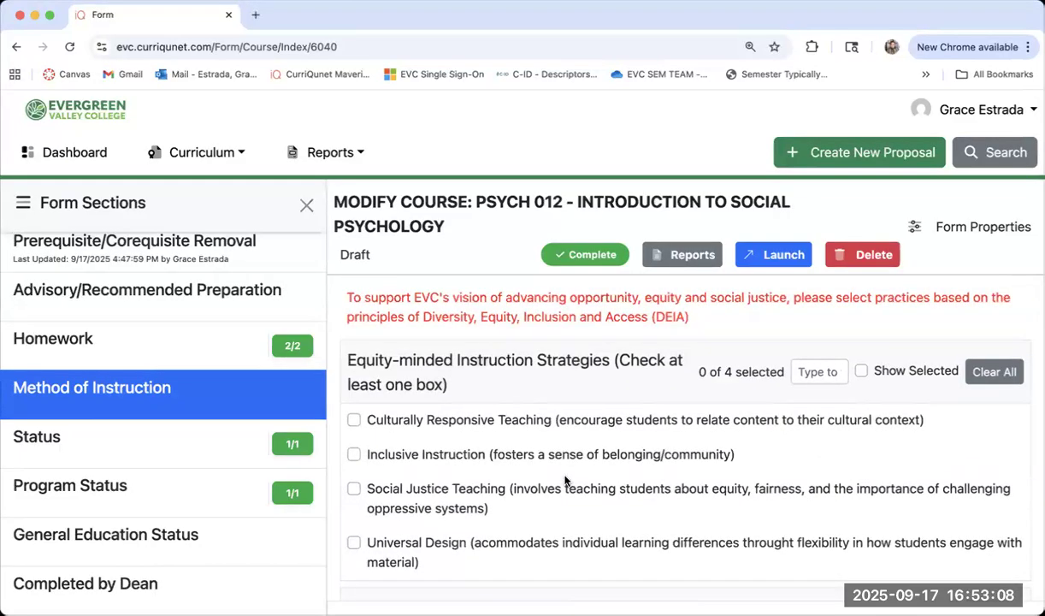
- Look through the Active, Individualized, Experiential and Multimedia learning options, and recheck the Instruction Type and Equity-minded lists
scroll(565, 480, "down", 5)
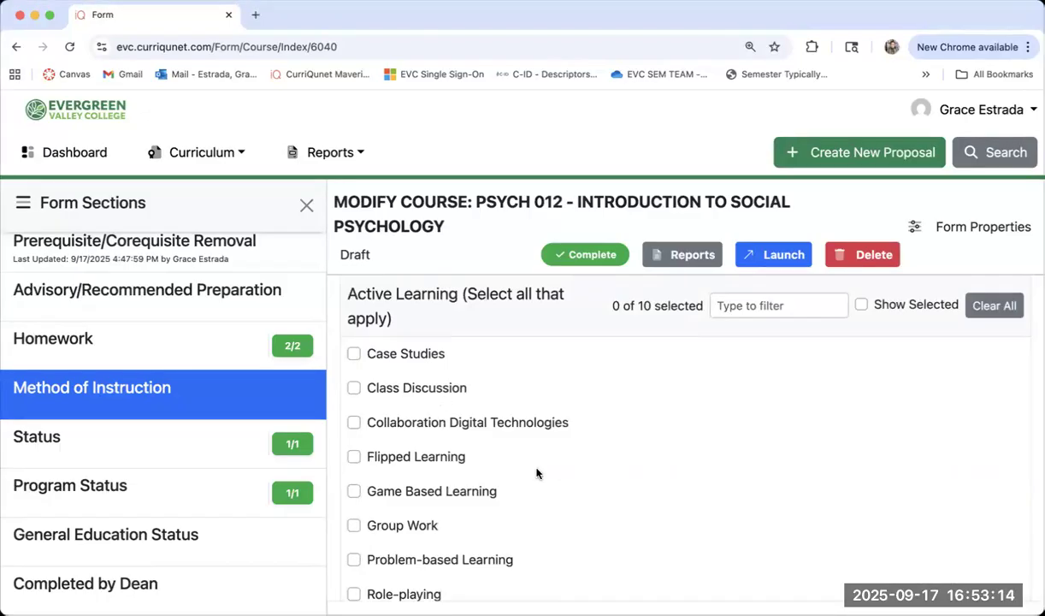
scroll(536, 473, "down", 2)
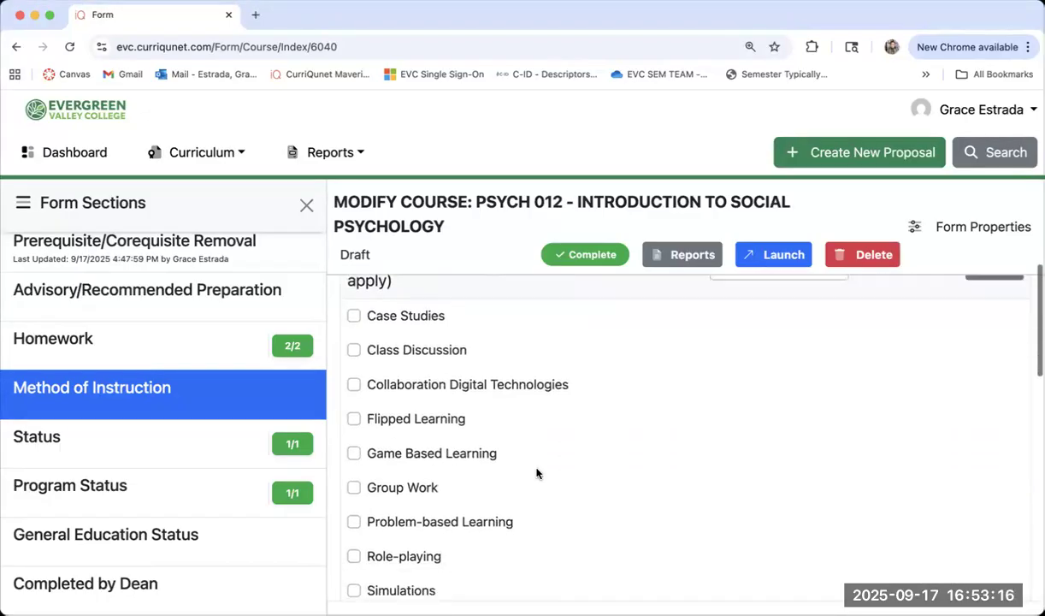
scroll(536, 473, "down", 10)
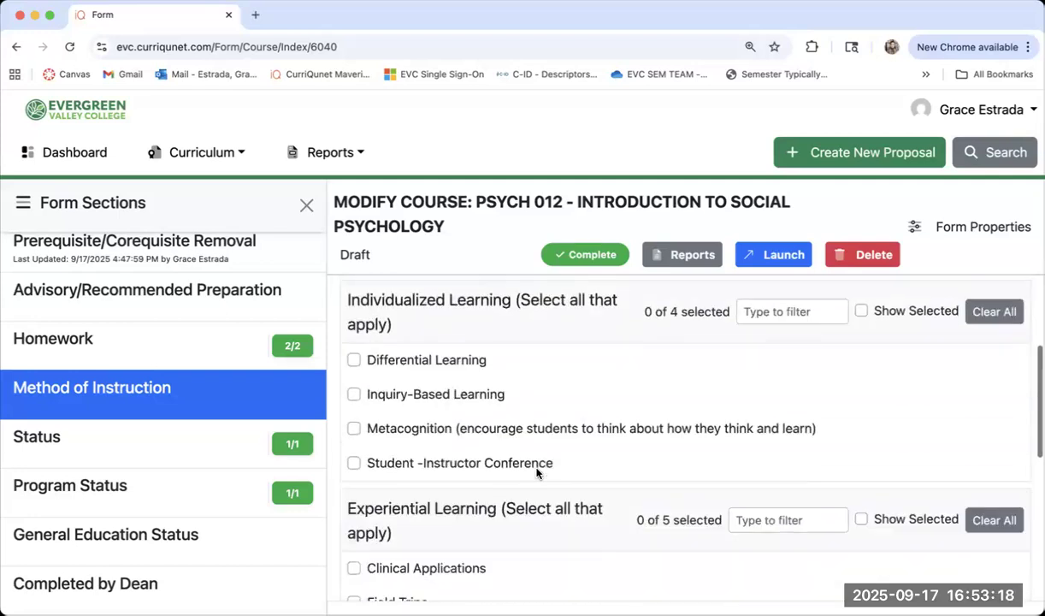
scroll(536, 472, "up", 1)
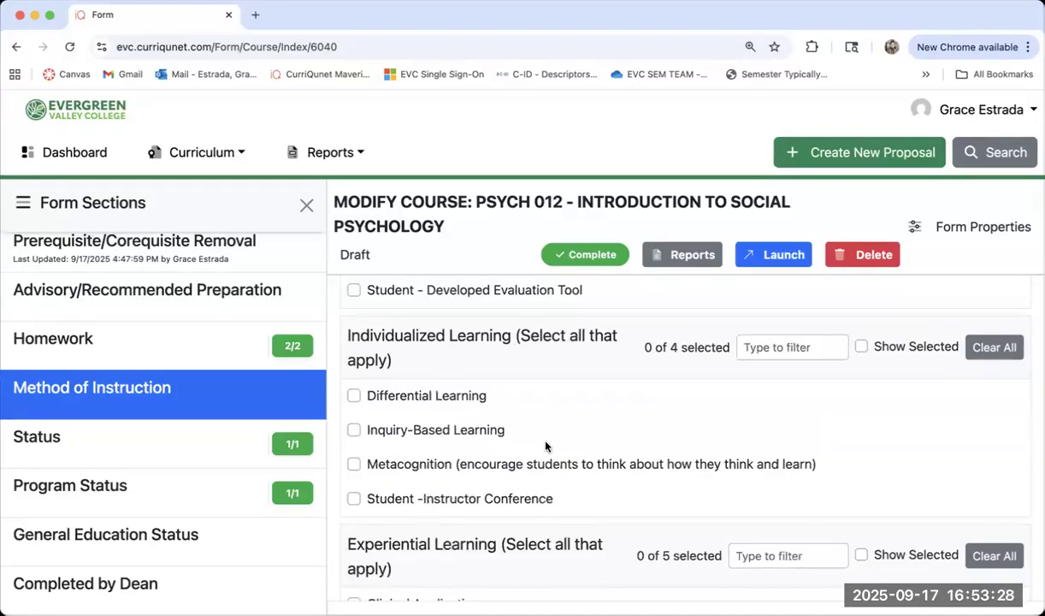
scroll(545, 445, "down", 1)
scroll(545, 445, "down", 5)
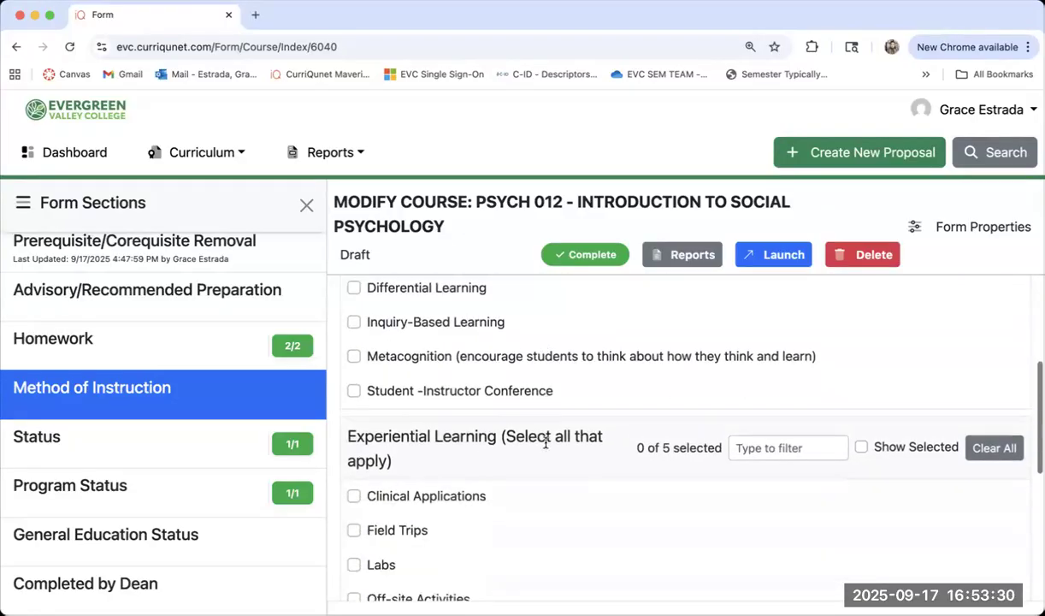
scroll(545, 446, "down", 1)
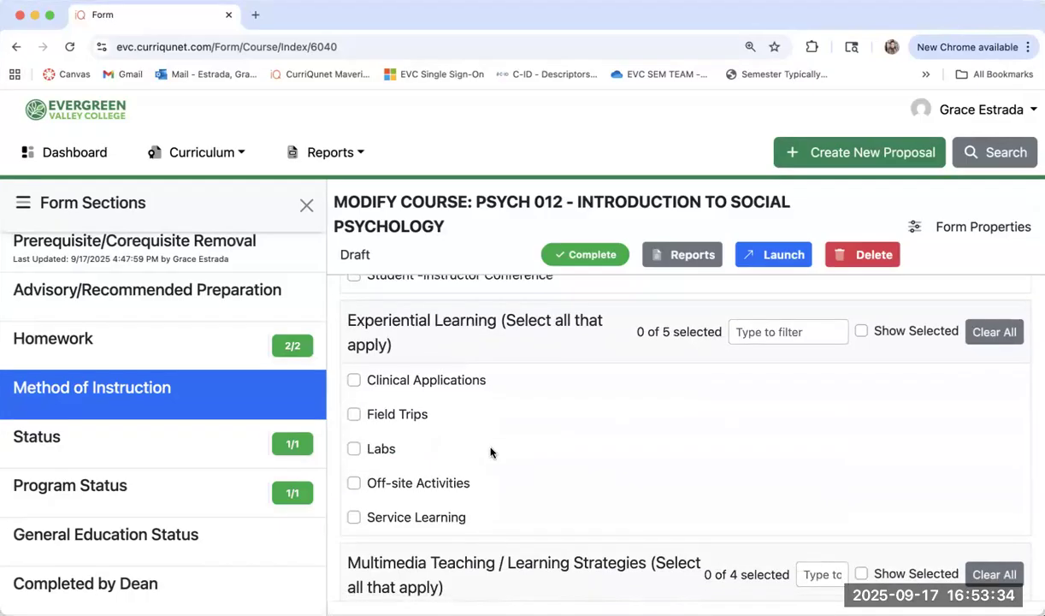
scroll(491, 451, "down", 6)
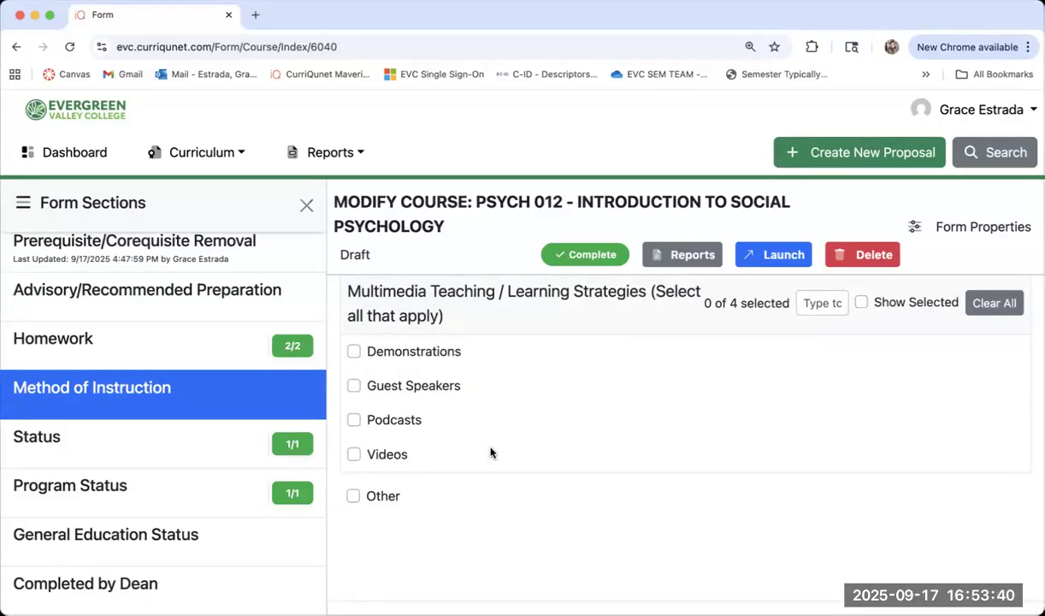
scroll(491, 452, "up", 15)
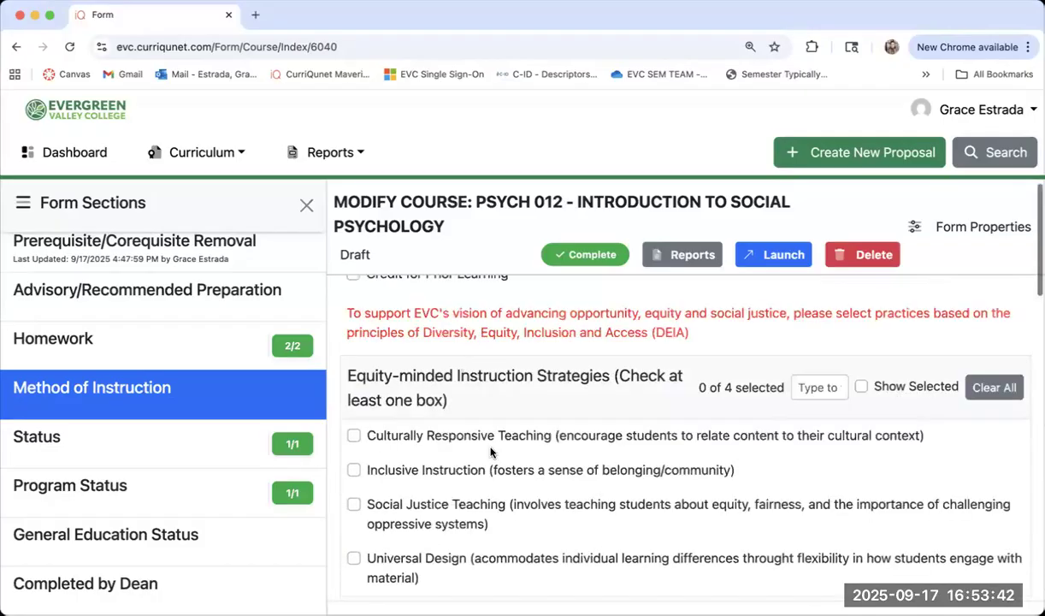
scroll(491, 451, "up", 3)
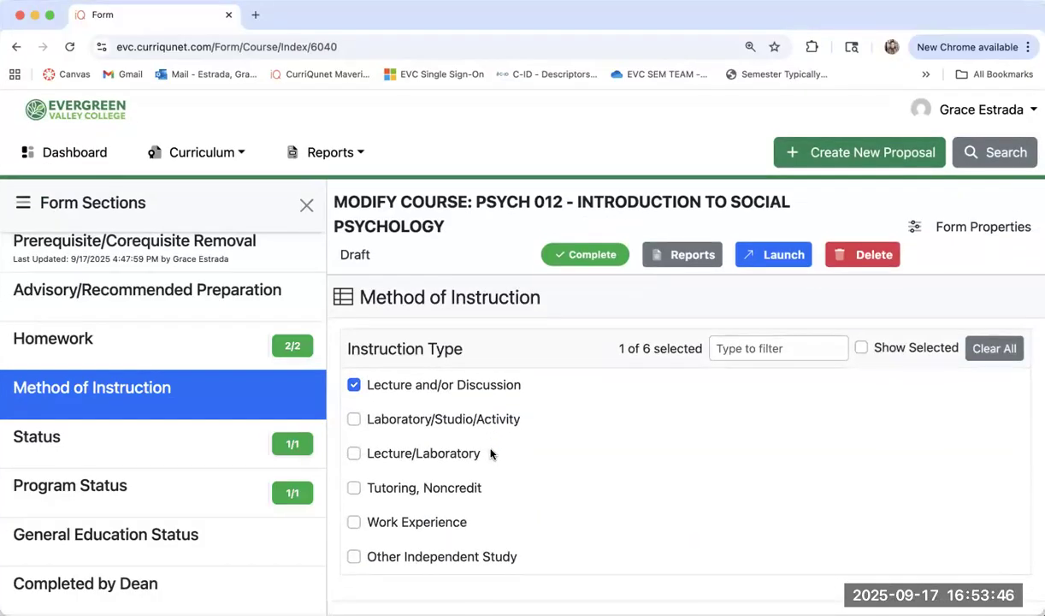
scroll(491, 453, "down", 6)
scroll(491, 453, "down", 5)
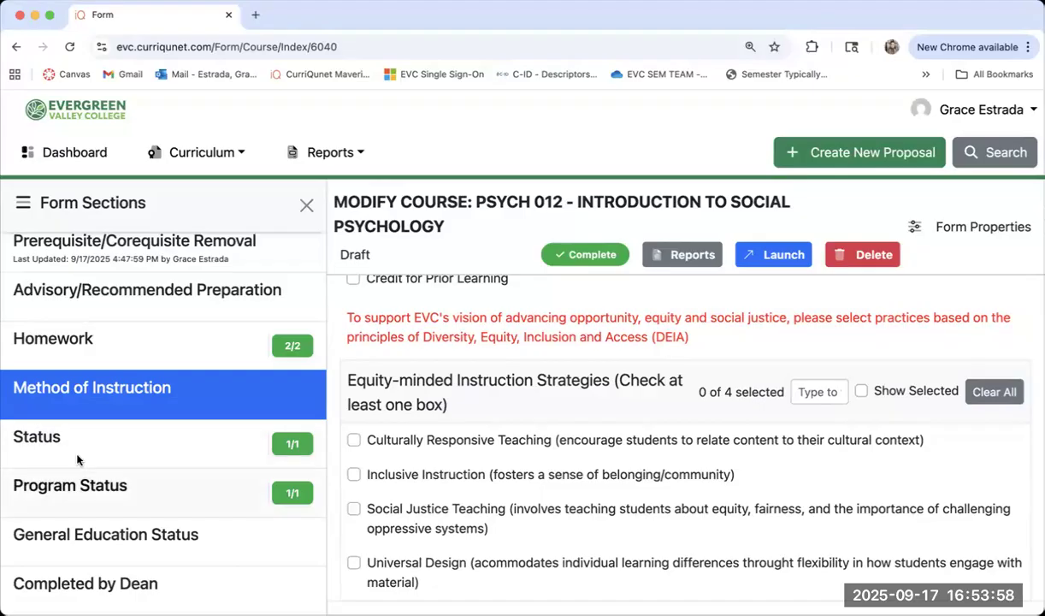
- Open the Status section and review the AA/Non AA Status and the A–F criteria for AA and AS applicability
left_click(71, 428)
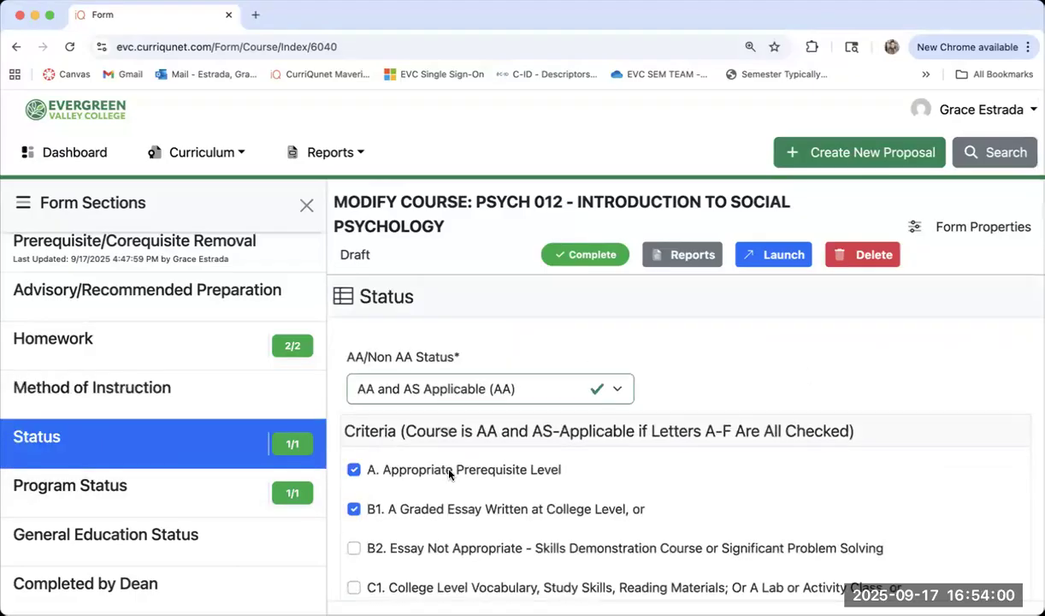
scroll(816, 373, "down", 1)
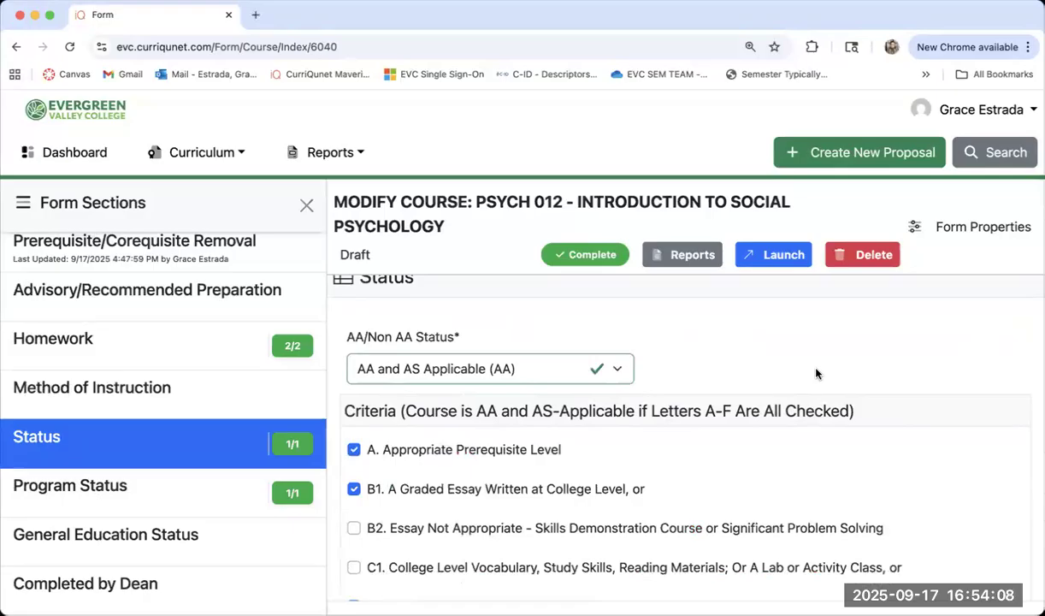
scroll(868, 378, "down", 1)
scroll(868, 379, "down", 4)
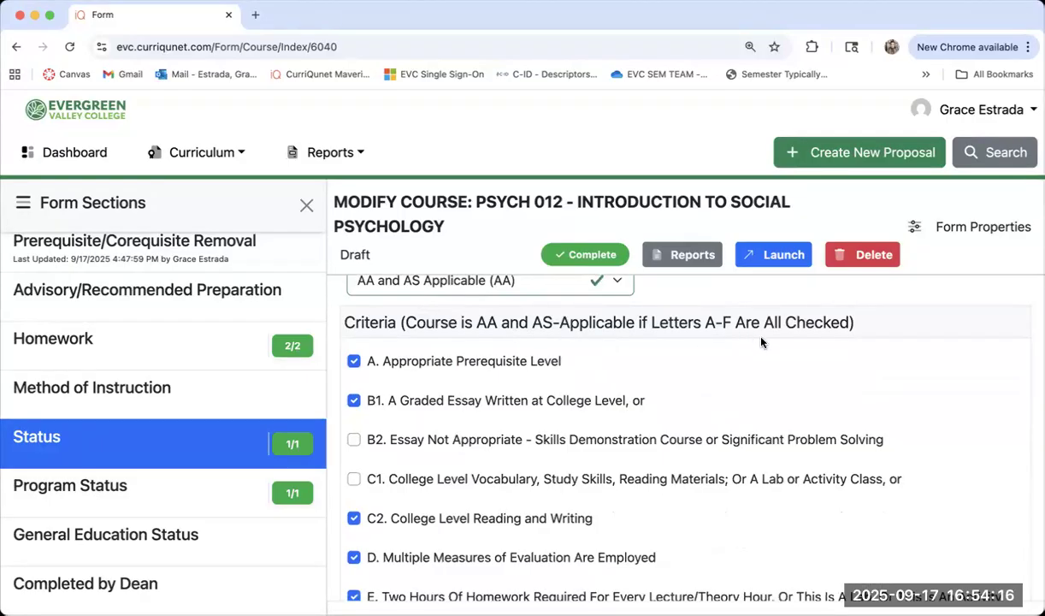
scroll(449, 369, "down", 2)
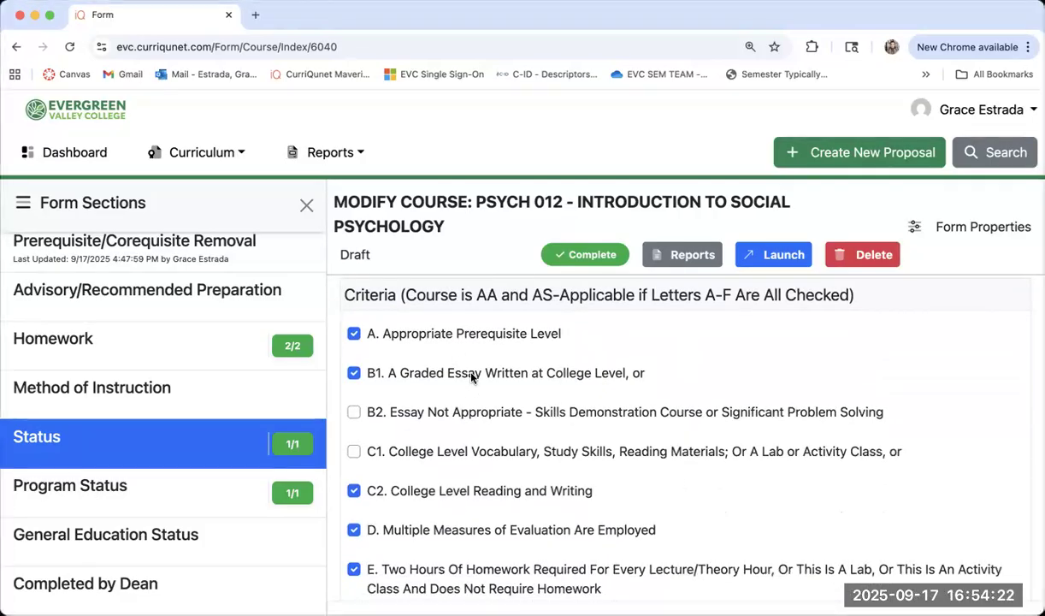
scroll(471, 377, "down", 2)
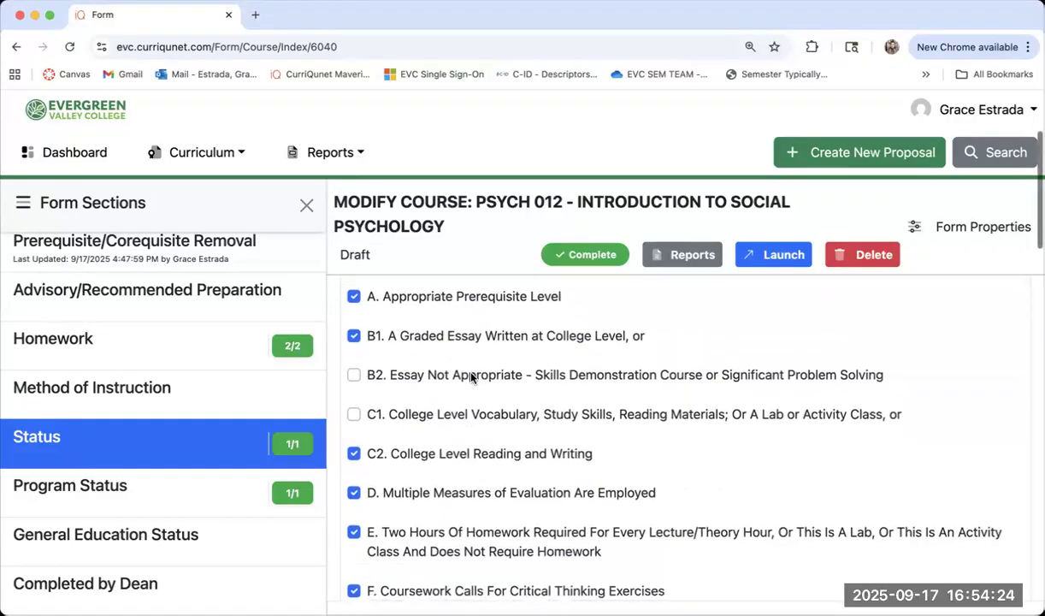
scroll(471, 377, "down", 5)
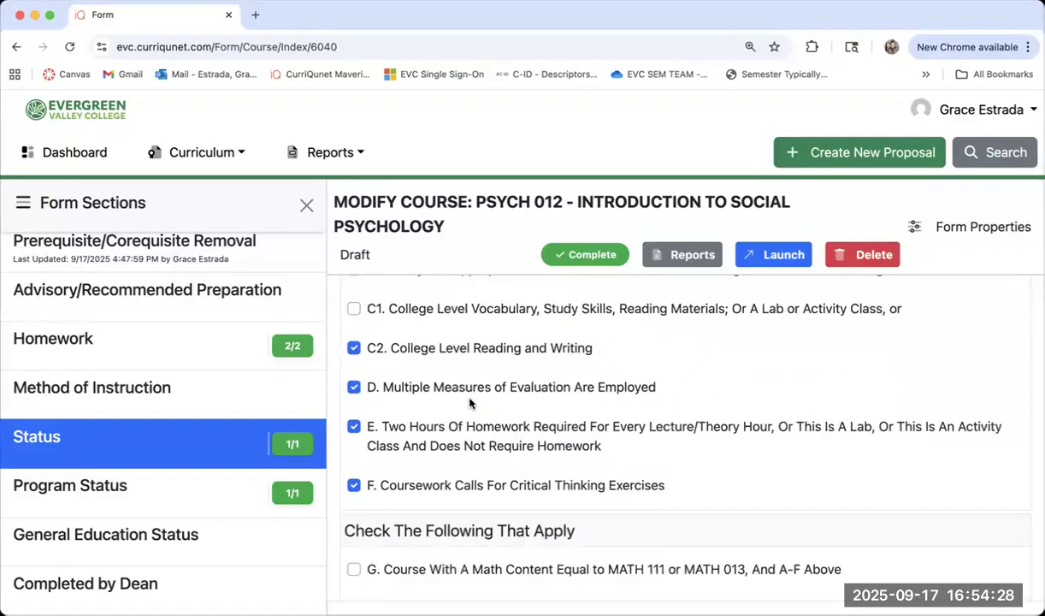
- Recheck the A–F criteria and examine the G–J options under Check The Following That Apply
scroll(469, 402, "up", 10)
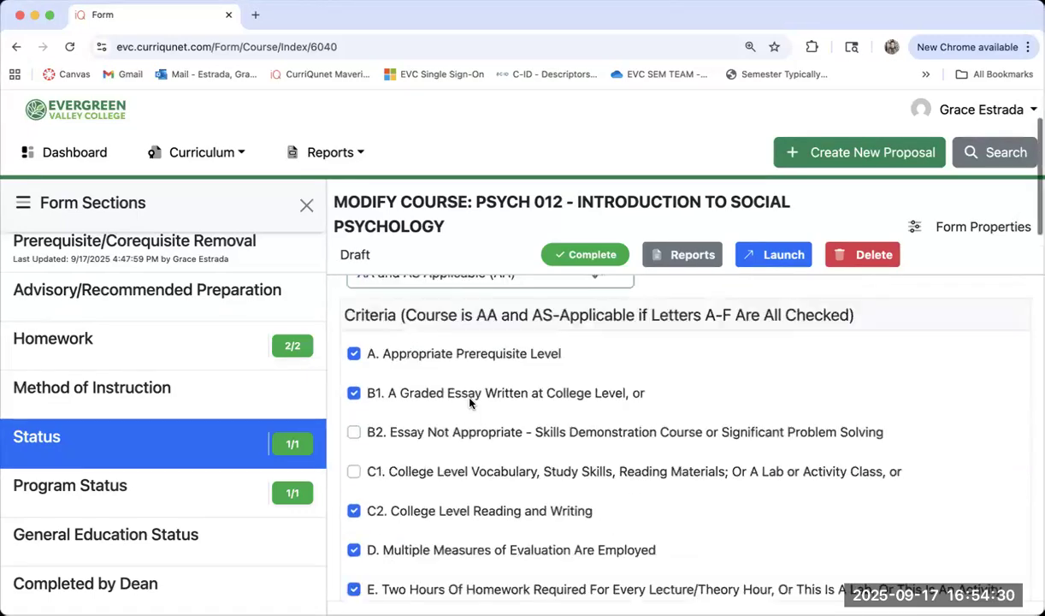
scroll(469, 403, "down", 18)
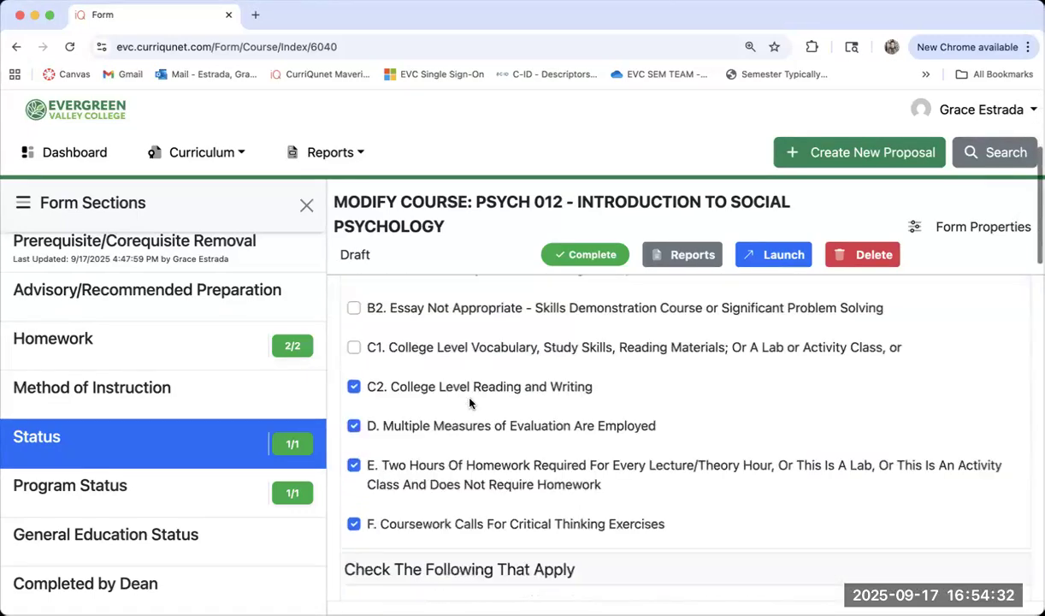
scroll(470, 403, "down", 2)
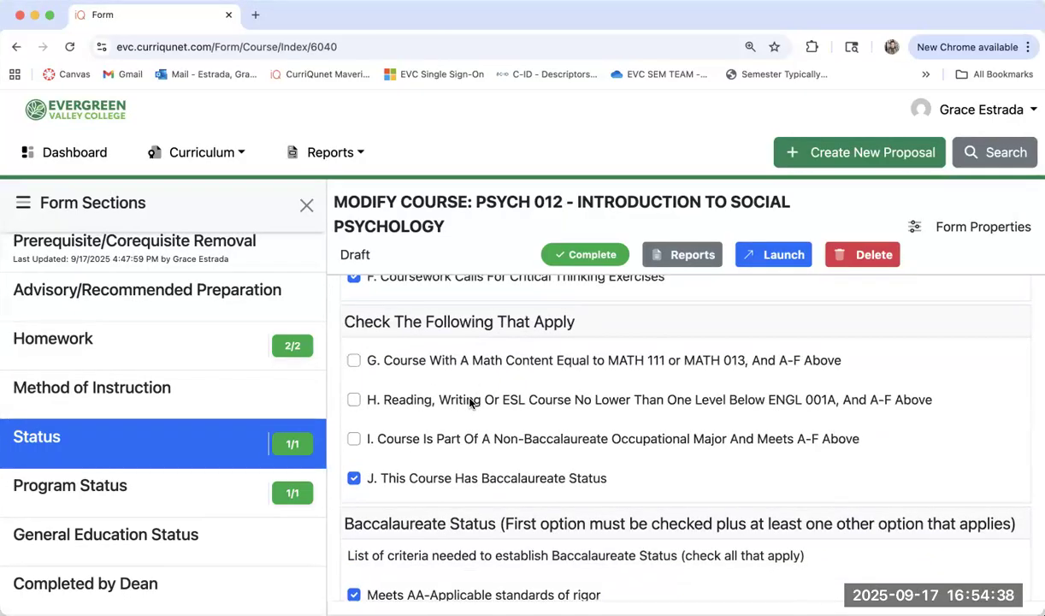
scroll(469, 403, "down", 1)
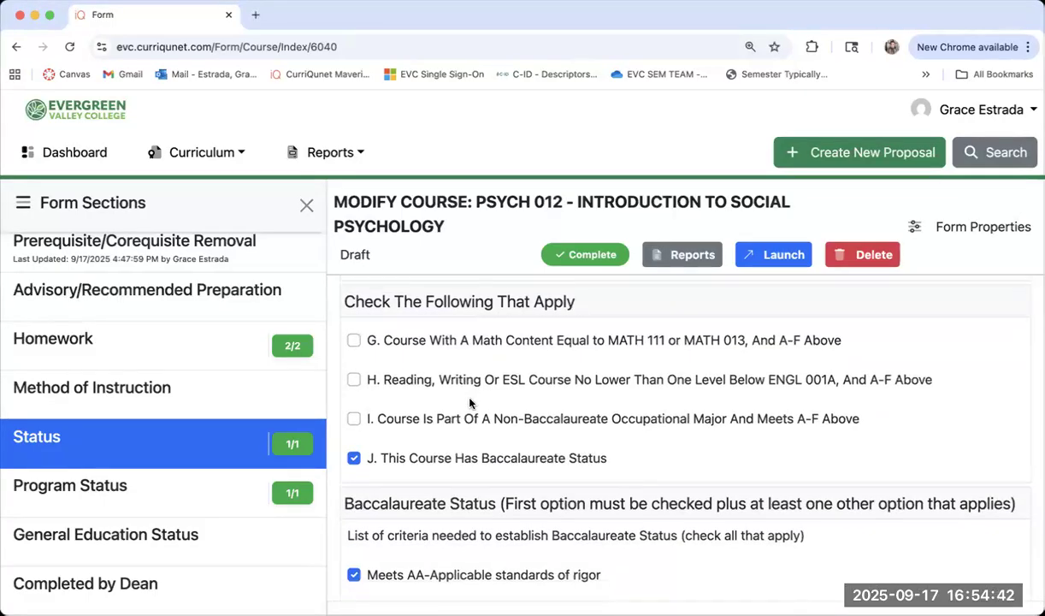
- Review the G–J options and the criteria for establishing Baccalaureate Status in the Status section
scroll(469, 403, "down", 3)
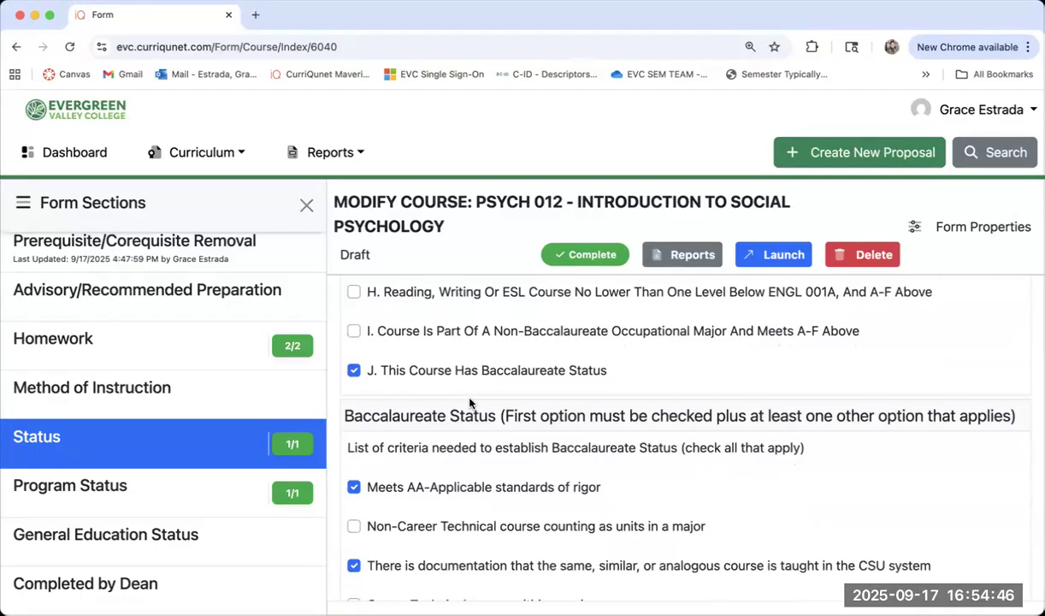
scroll(469, 403, "up", 3)
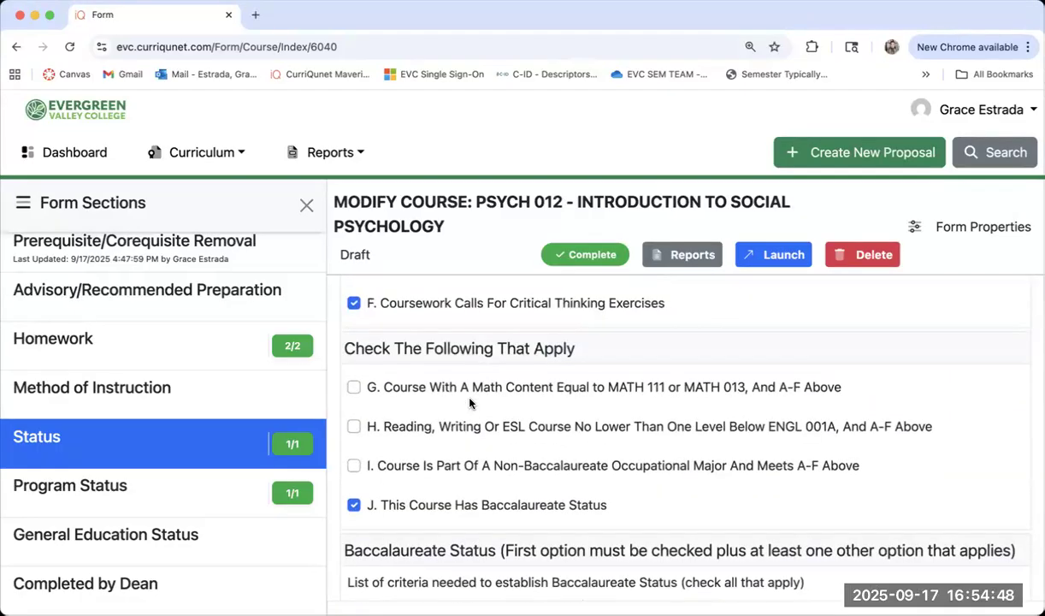
scroll(472, 411, "down", 2)
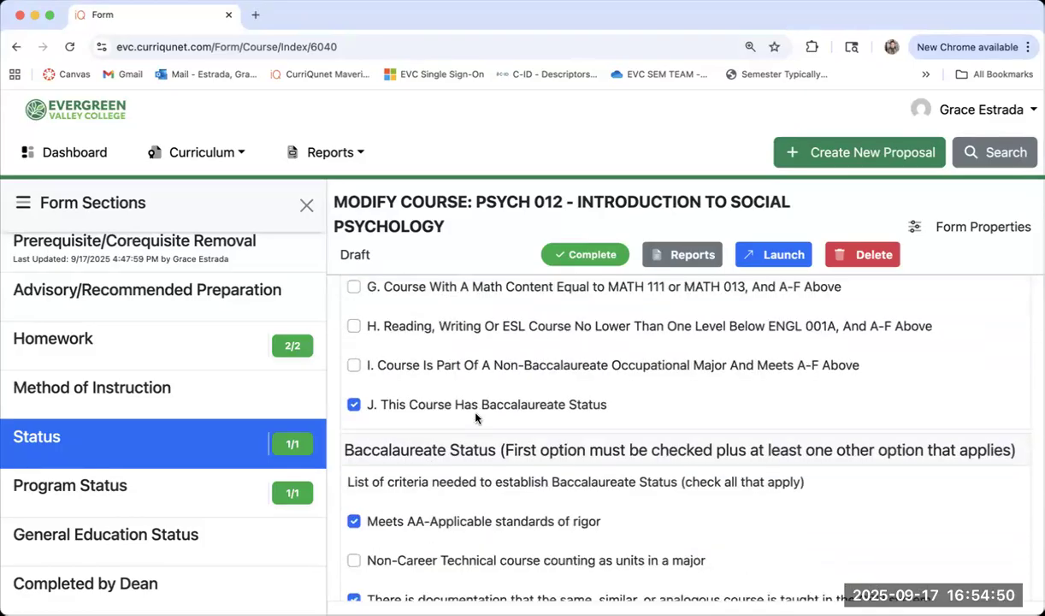
scroll(475, 417, "down", 2)
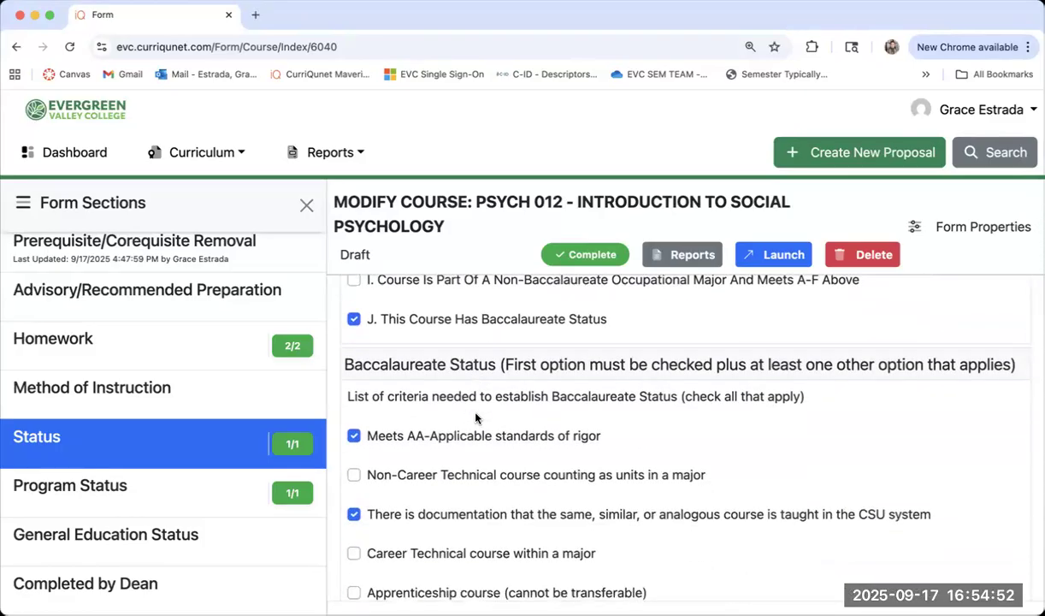
scroll(476, 417, "down", 3)
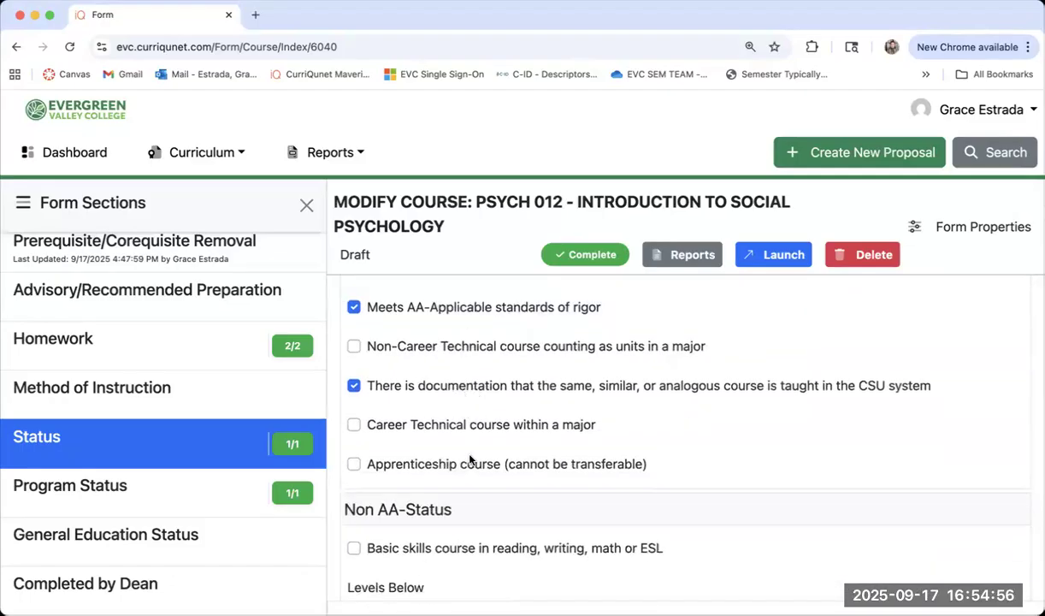
- Look through the Non AA-Status, Basic Skills, Classification Code and Repeatability settings of the Status section
scroll(469, 460, "down", 3)
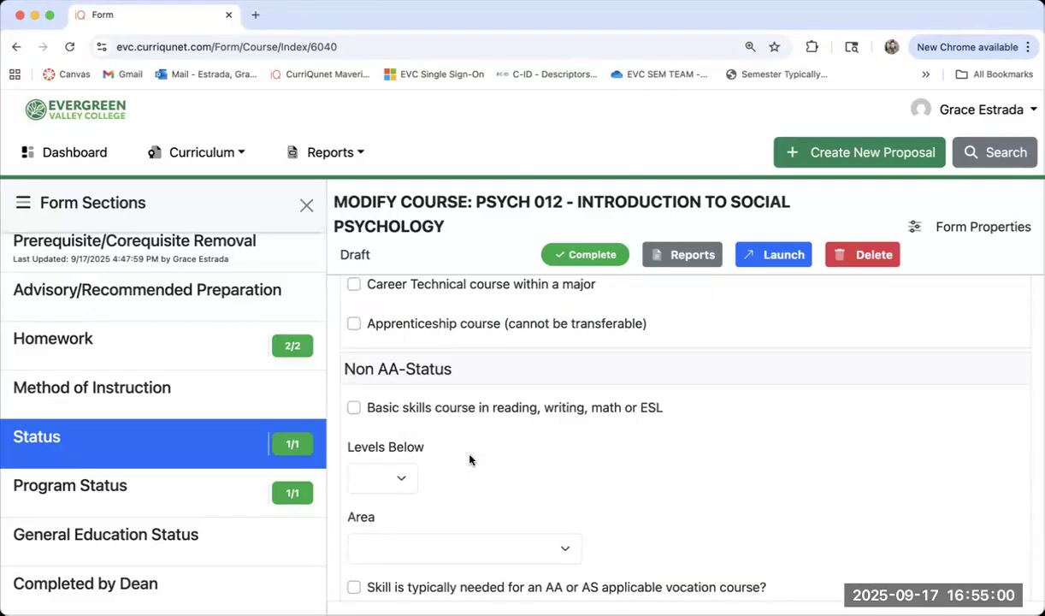
scroll(501, 478, "down", 1)
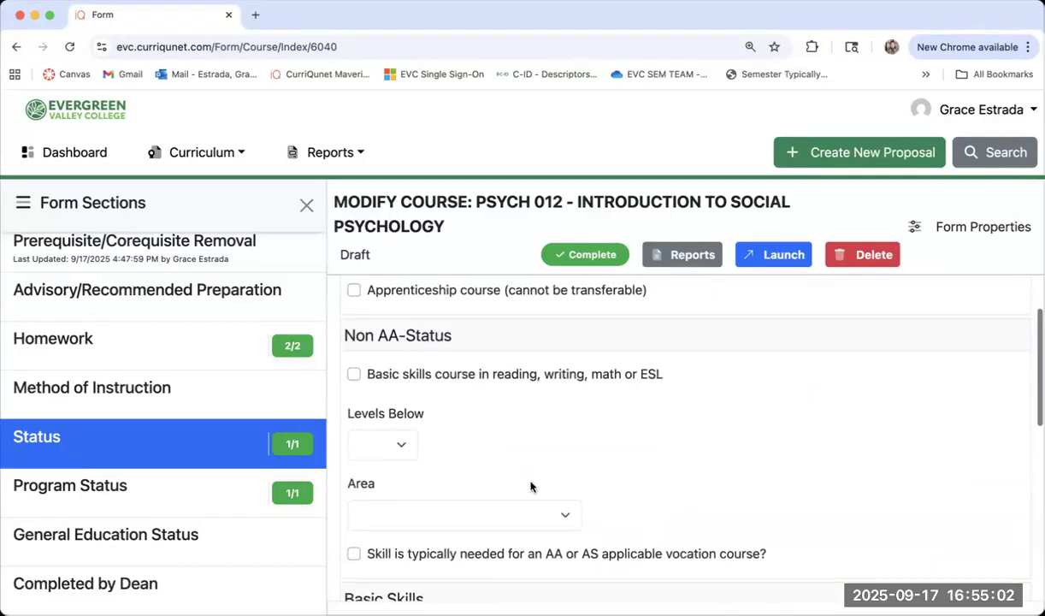
scroll(530, 486, "down", 8)
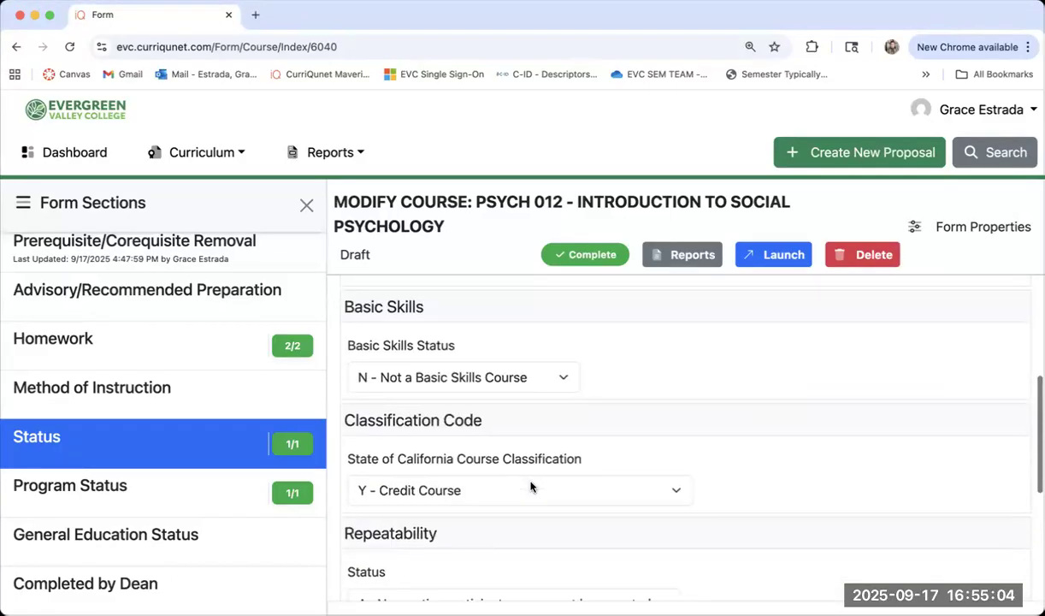
scroll(530, 487, "down", 5)
scroll(530, 487, "down", 4)
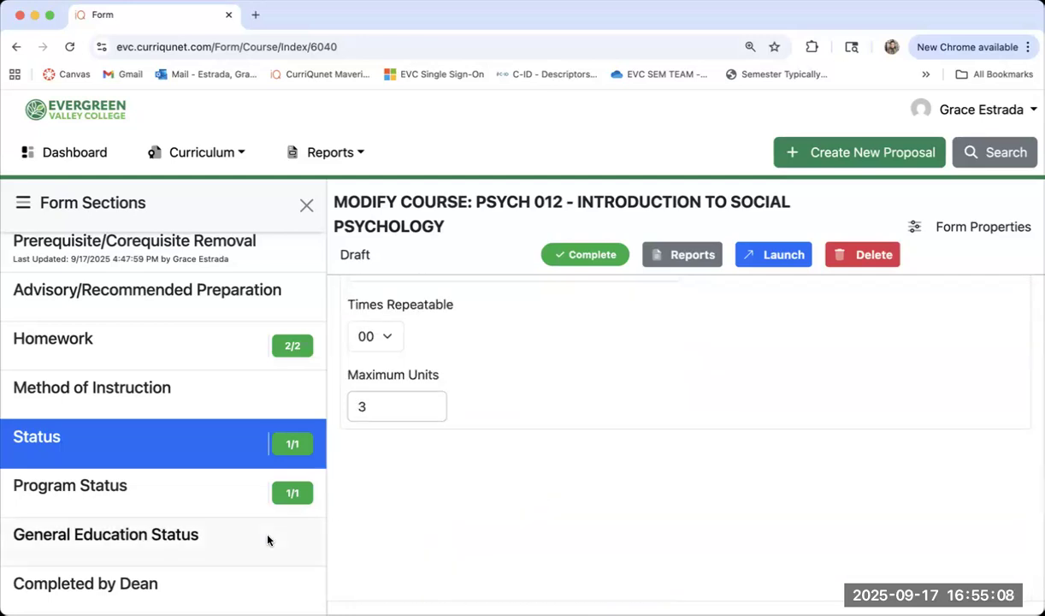
- Open the Program Status section and review the Course Program Status checkboxes and the Transfer Status
scroll(266, 539, "down", 3)
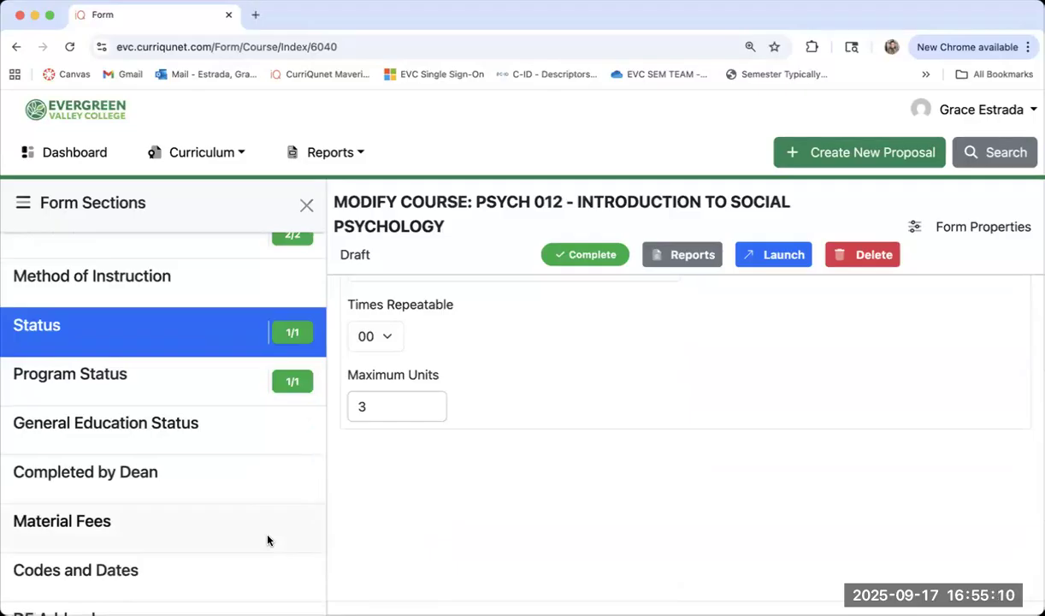
scroll(266, 538, "down", 1)
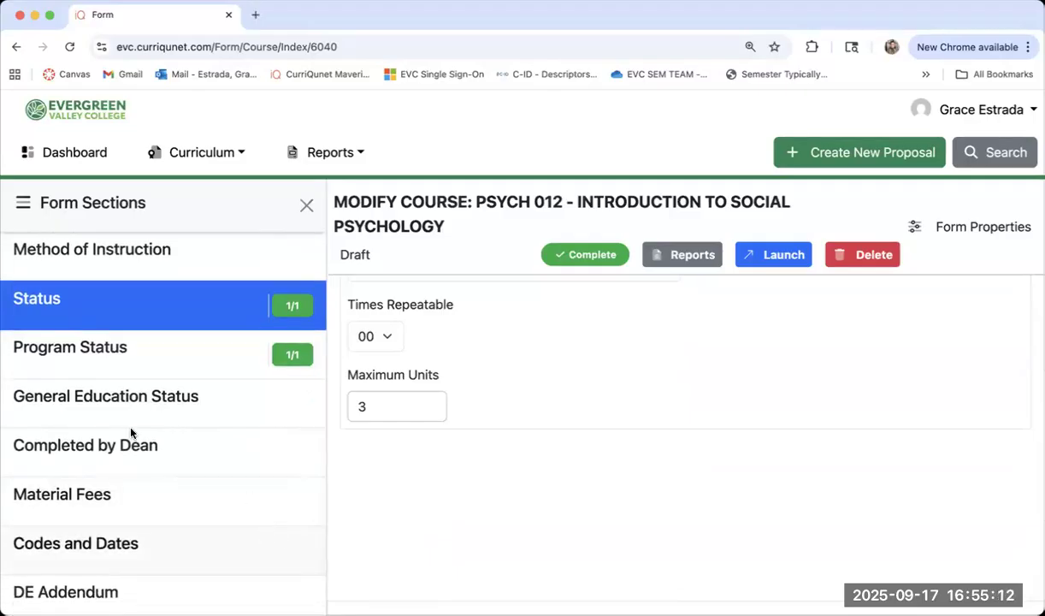
left_click(73, 355)
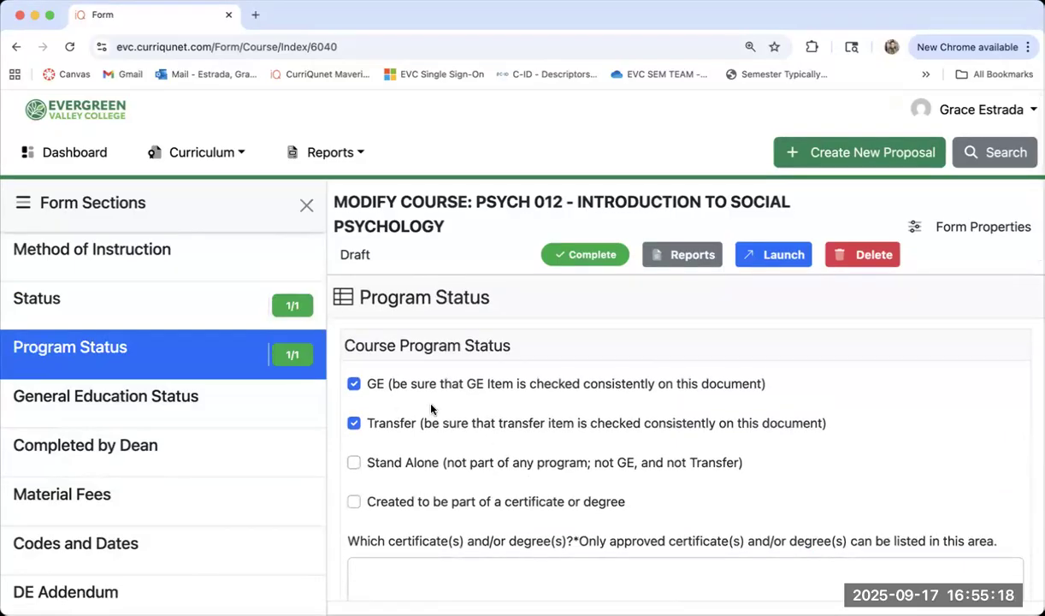
scroll(443, 335, "down", 1)
scroll(444, 334, "up", 1)
scroll(609, 438, "down", 5)
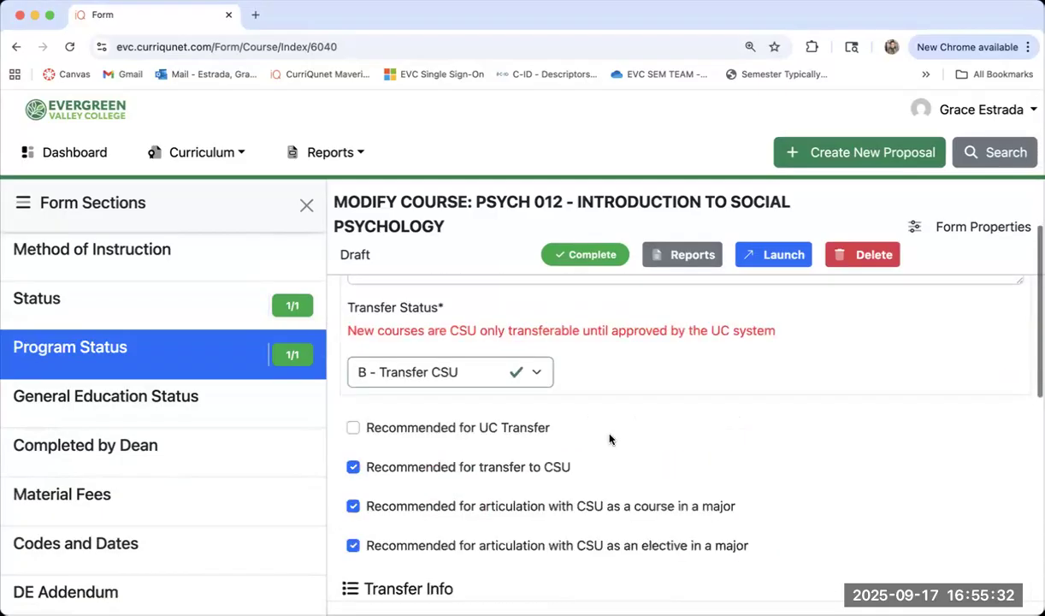
scroll(608, 438, "down", 1)
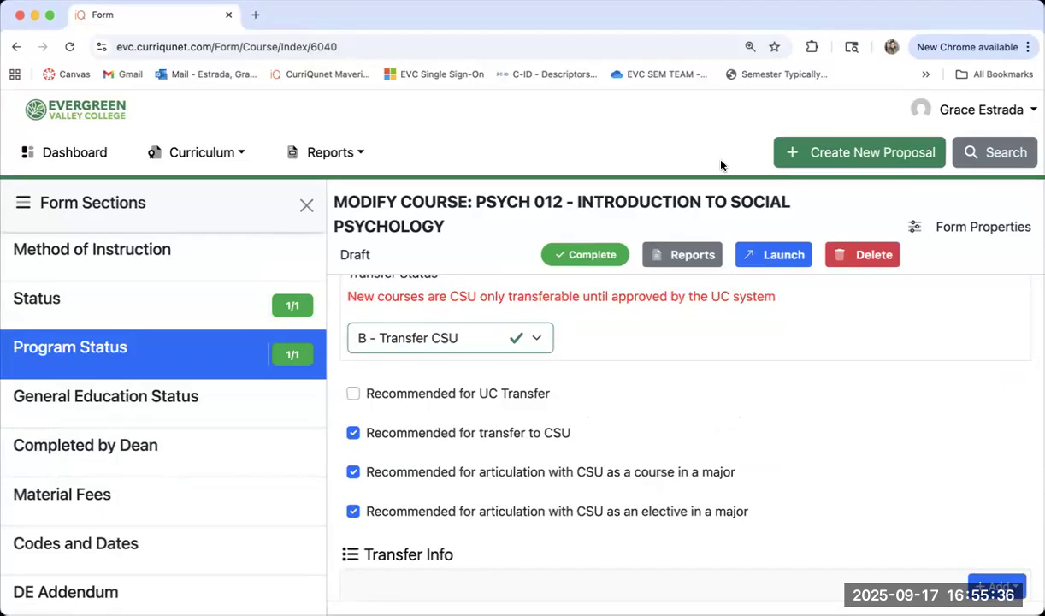
- Check the UC and CSU transfer recommendations, the Transfer Info list and the requested C-ID course descriptor
scroll(621, 300, "down", 2)
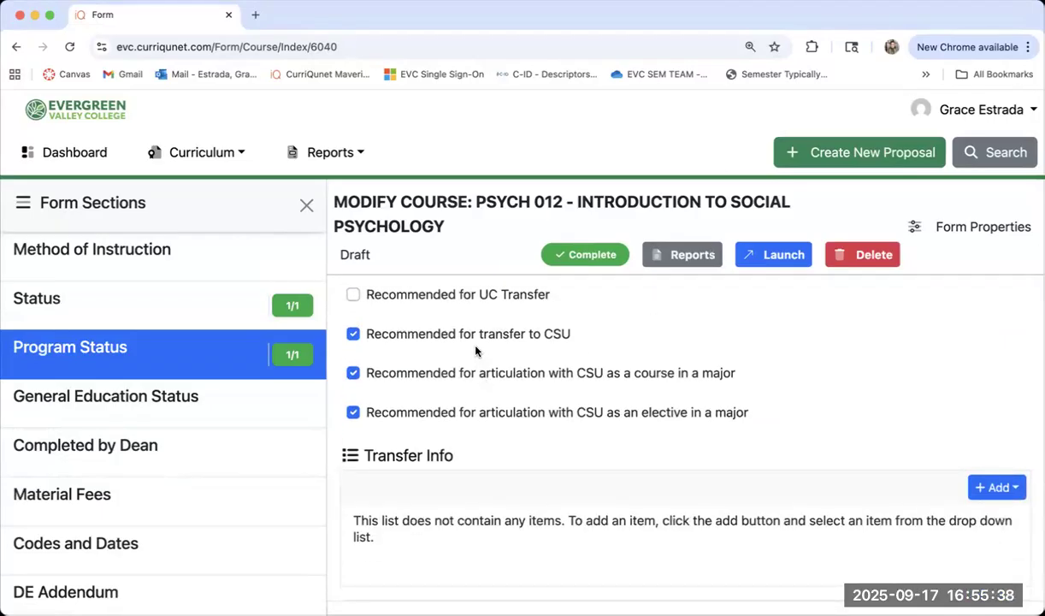
scroll(552, 410, "down", 1)
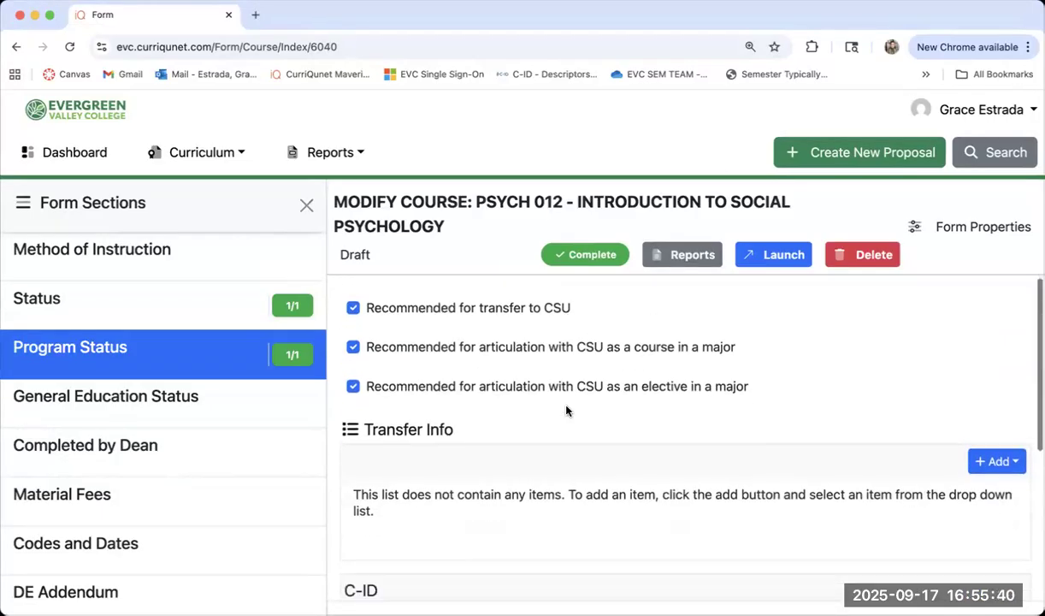
scroll(565, 411, "down", 4)
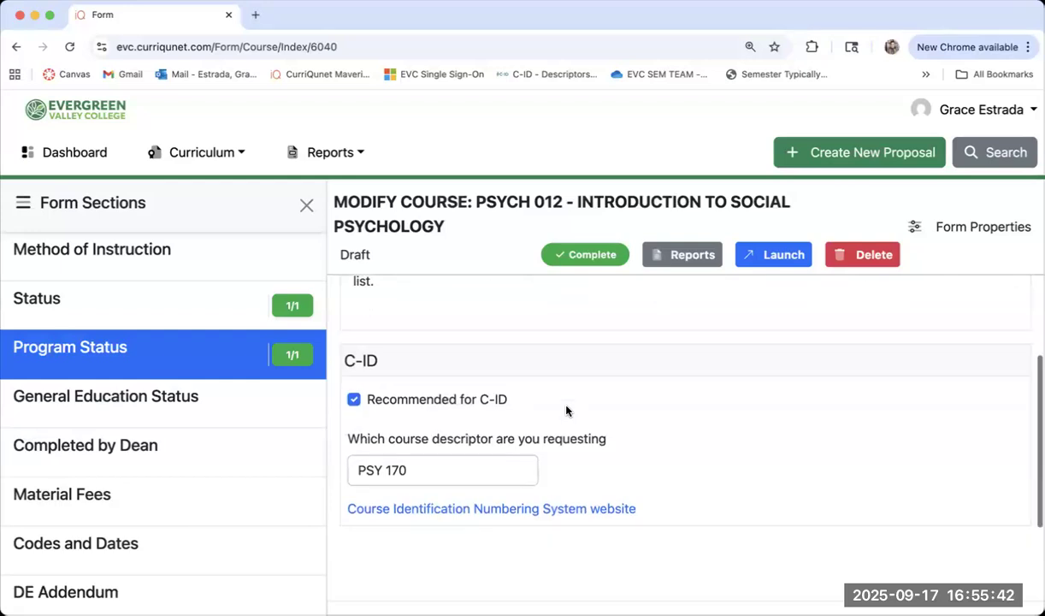
scroll(566, 411, "down", 1)
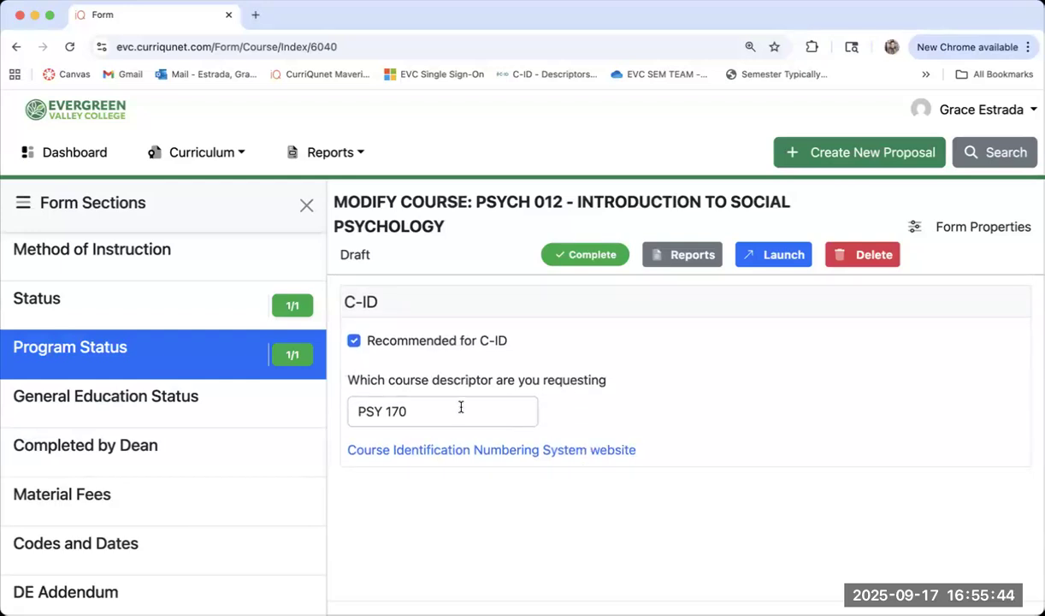
scroll(473, 509, "down", 1)
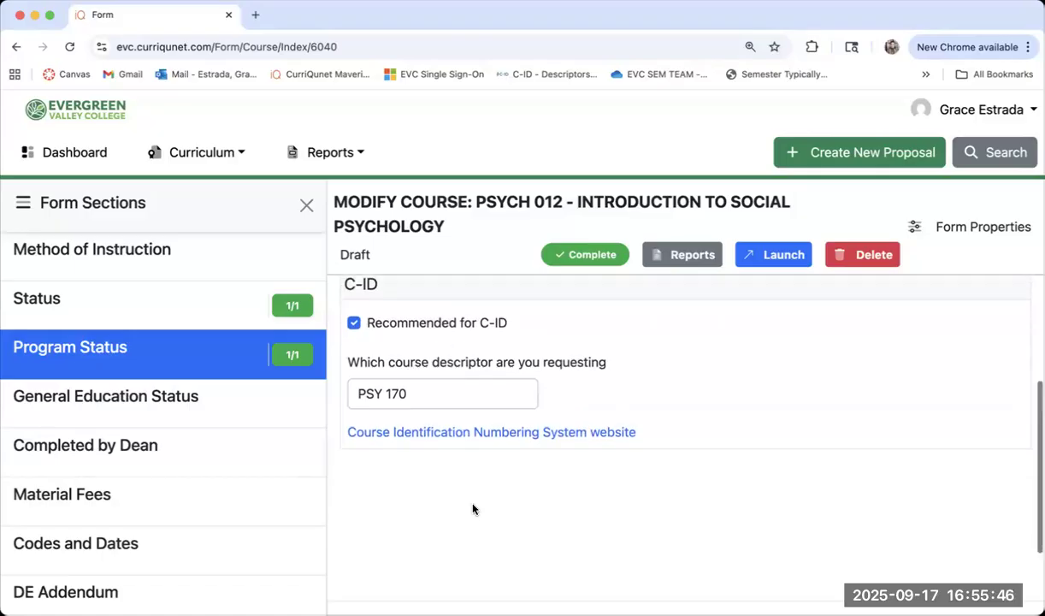
- Open General Education Status and look through the District GE and Cal-GETC GE area lists
left_click(104, 406)
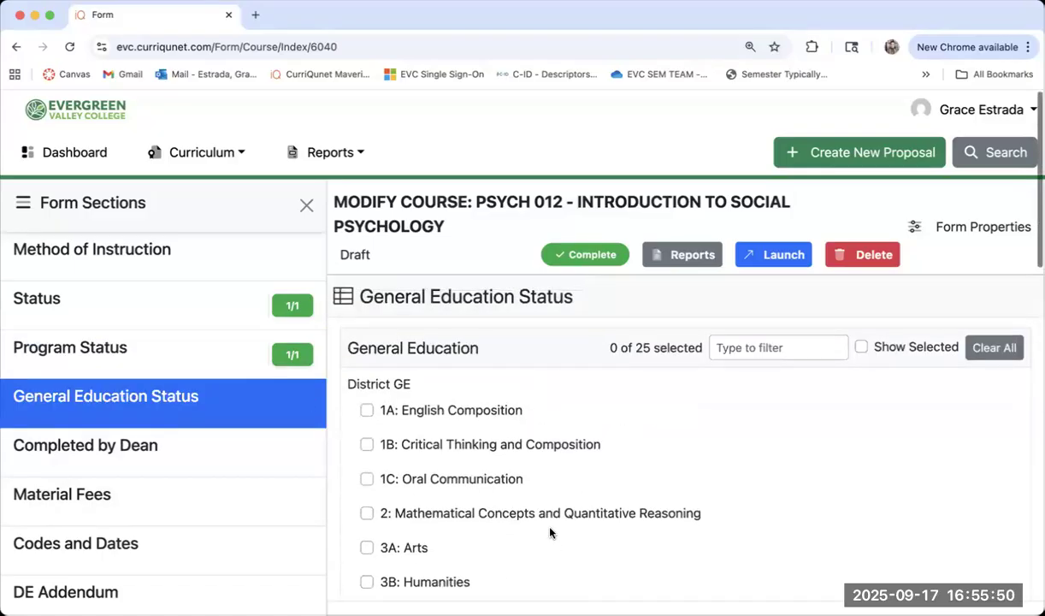
scroll(554, 445, "down", 10)
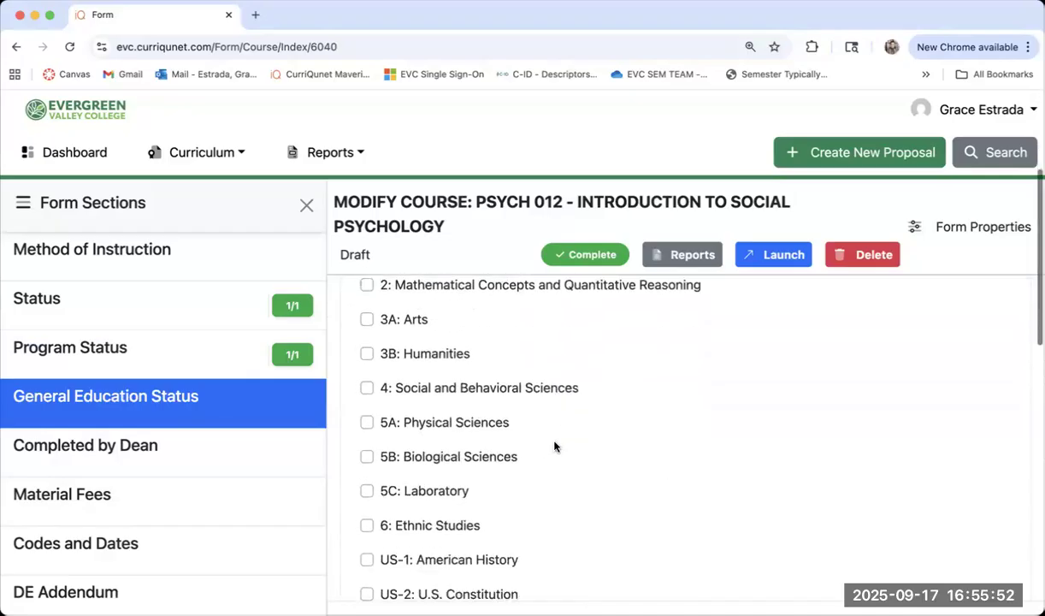
scroll(554, 446, "up", 10)
scroll(554, 446, "down", 10)
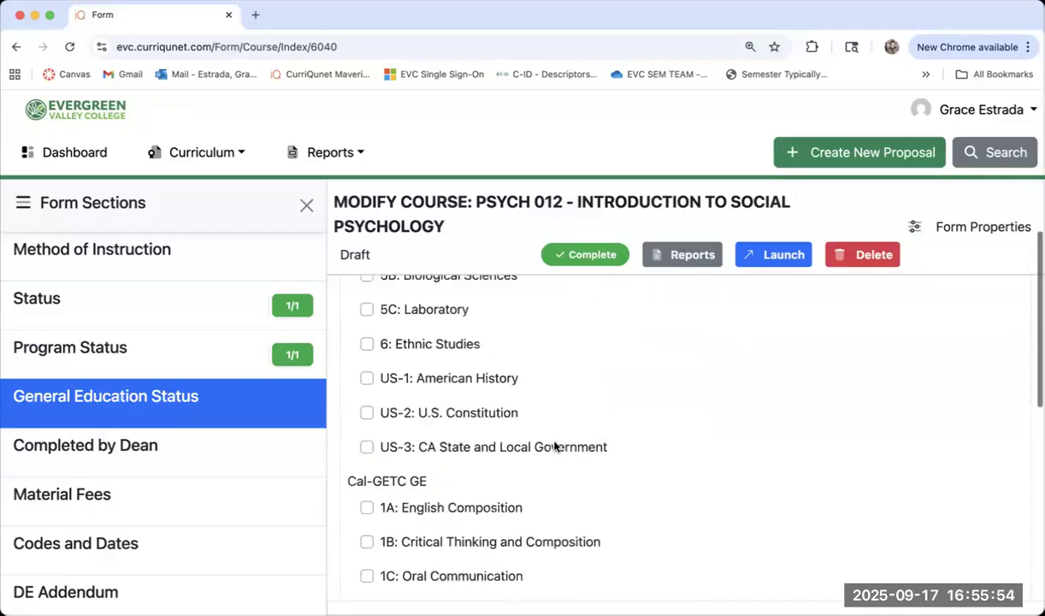
scroll(554, 446, "up", 8)
scroll(554, 445, "down", 10)
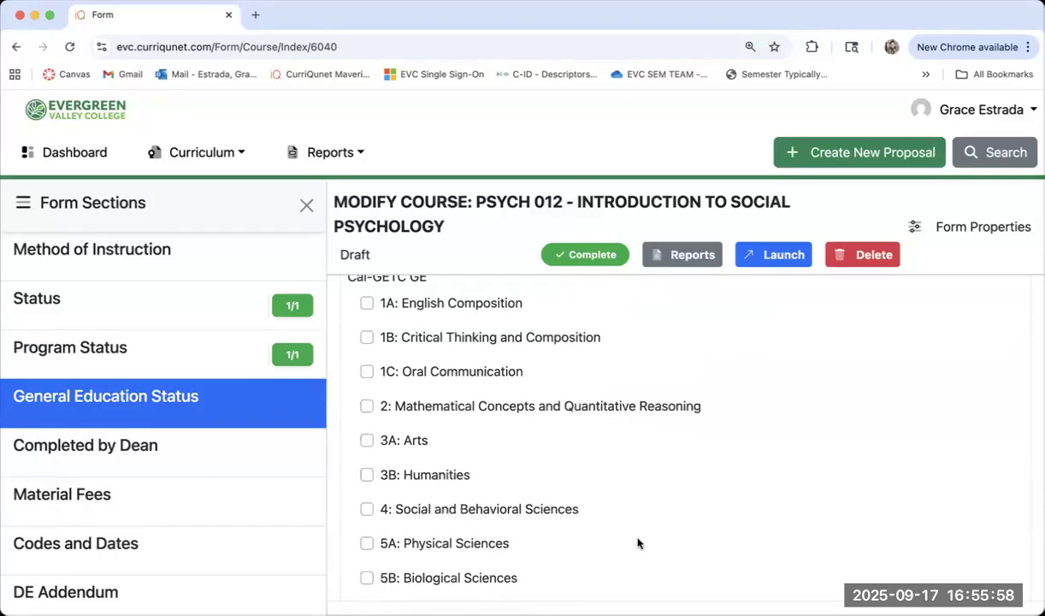
scroll(666, 552, "down", 5)
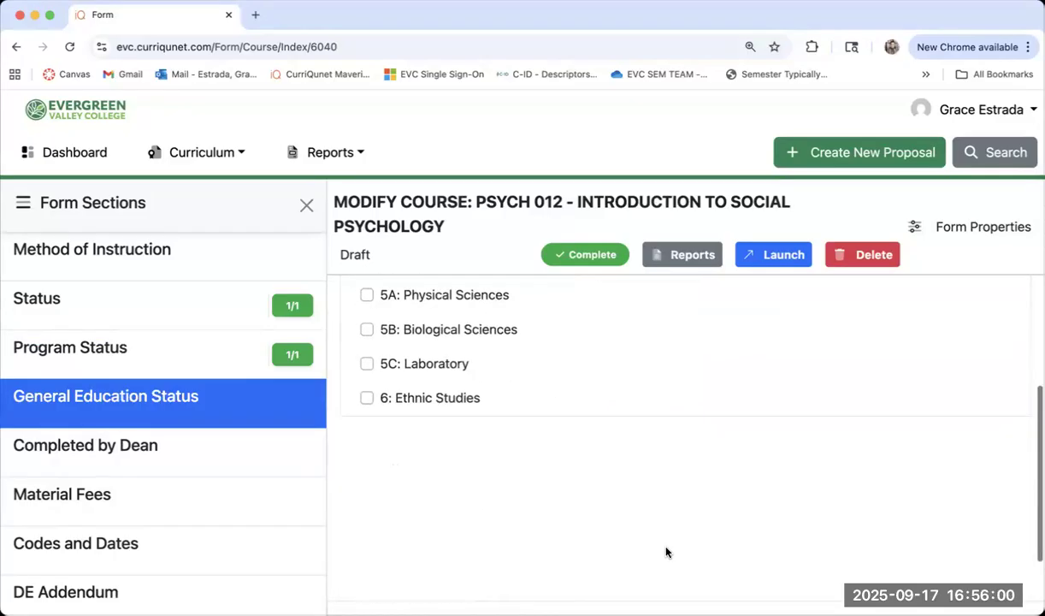
- Look over the Completed by Dean, Material Fees, and Codes and Dates sections
left_click(86, 445)
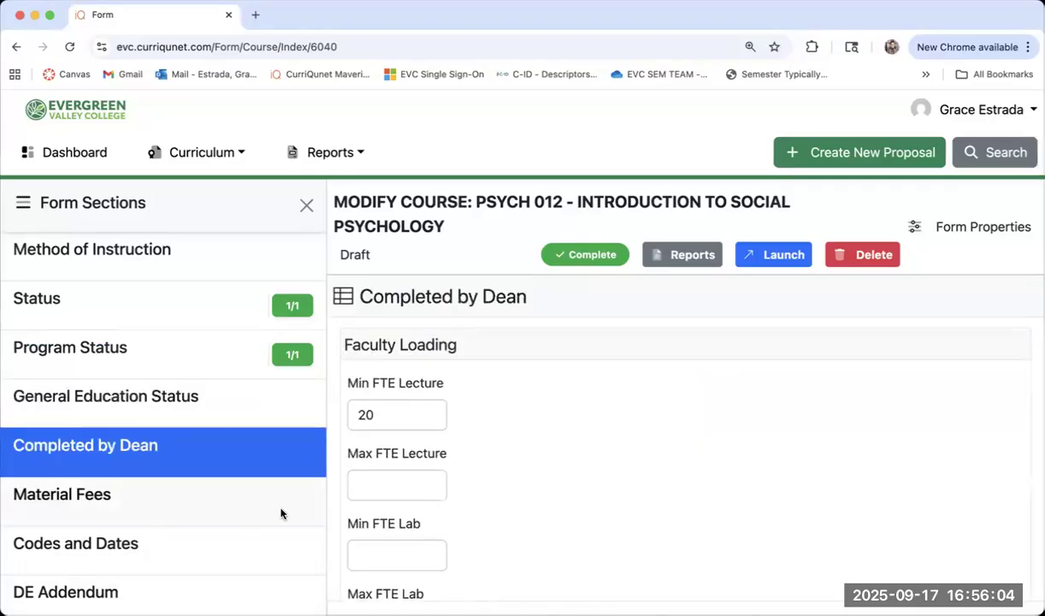
scroll(183, 441, "down", 1)
scroll(182, 441, "down", 1)
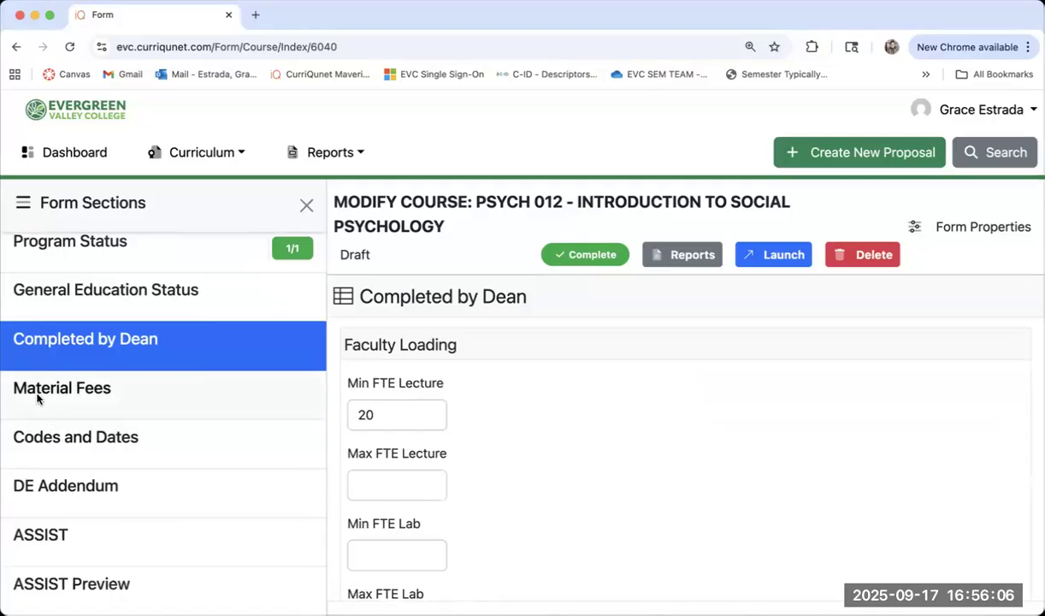
left_click(38, 393)
scroll(355, 532, "down", 3)
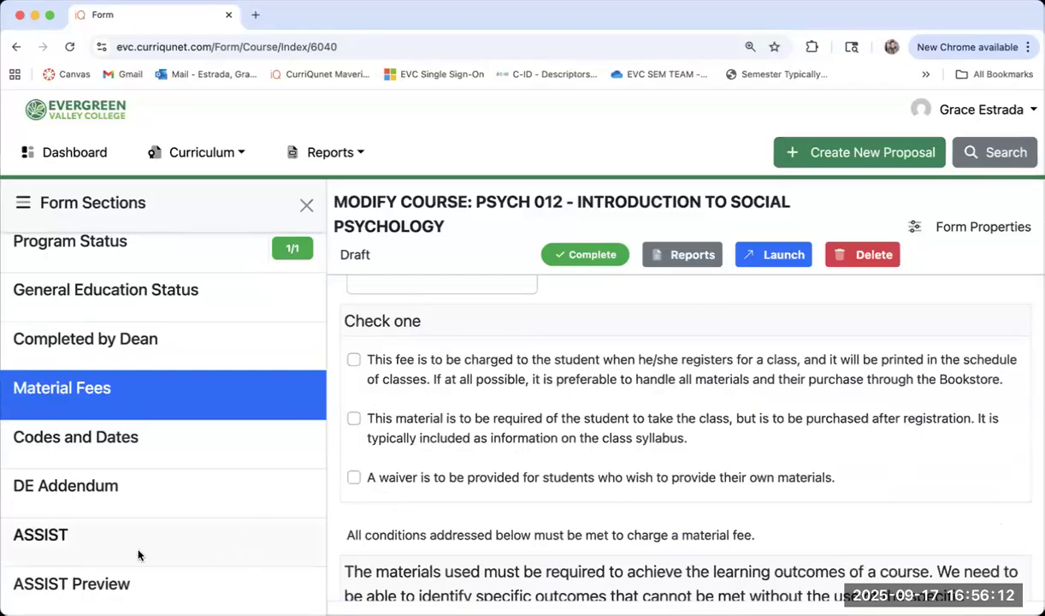
scroll(129, 513, "down", 1)
scroll(116, 402, "down", 3)
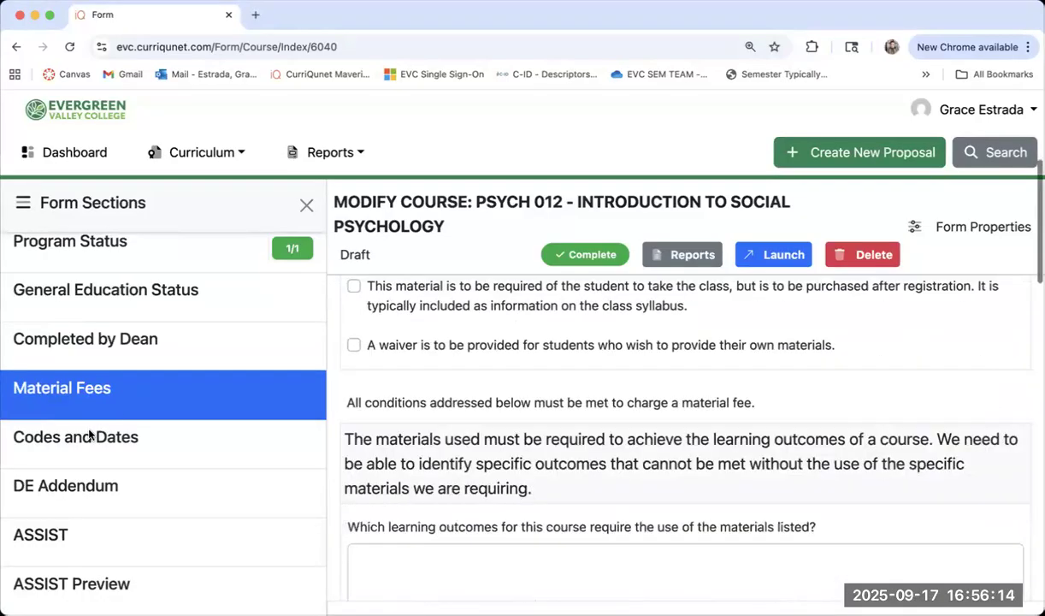
left_click(86, 441)
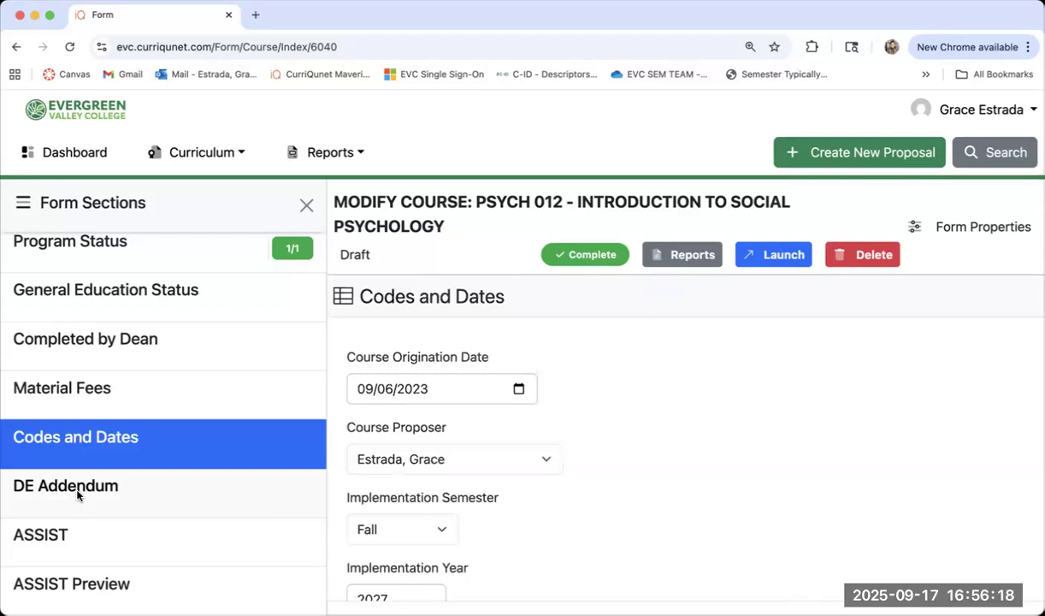
- Open the DE Addendum and review its distance education modalities and the asynchronous or synchronous offering question
left_click(282, 488)
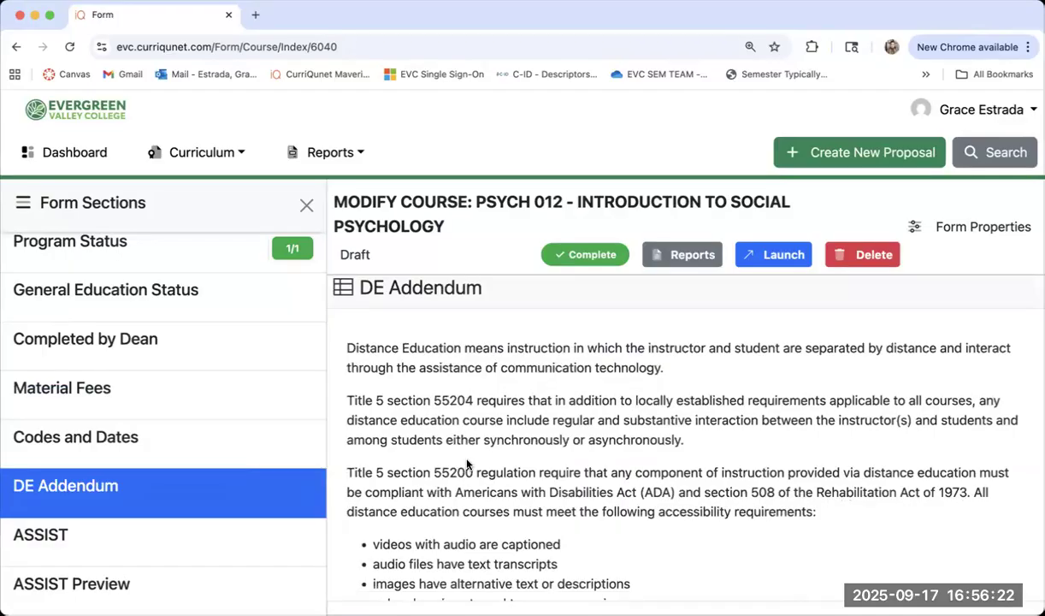
scroll(466, 462, "down", 5)
scroll(466, 462, "down", 3)
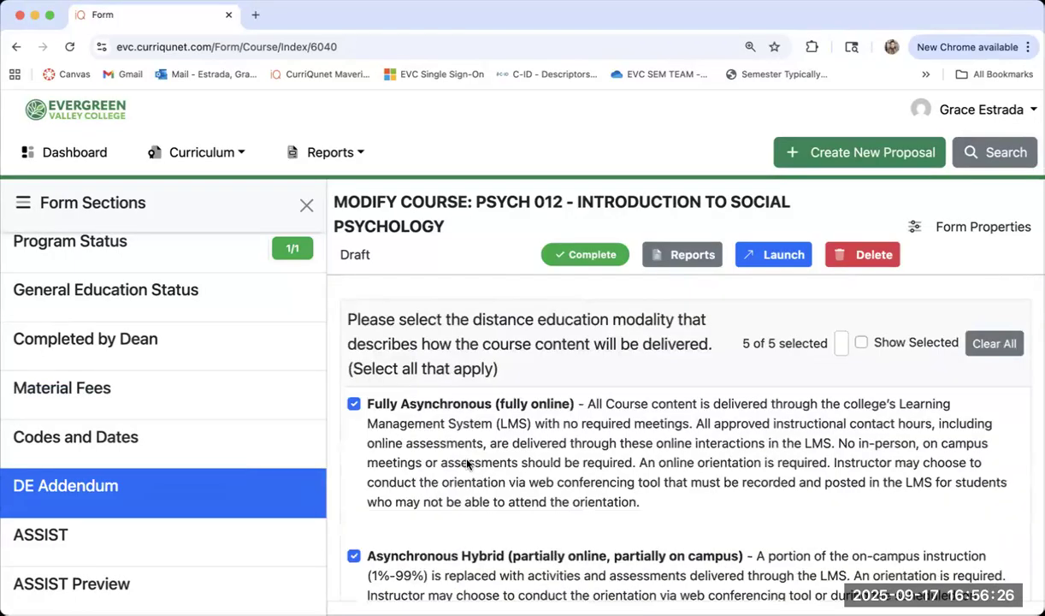
scroll(467, 463, "down", 2)
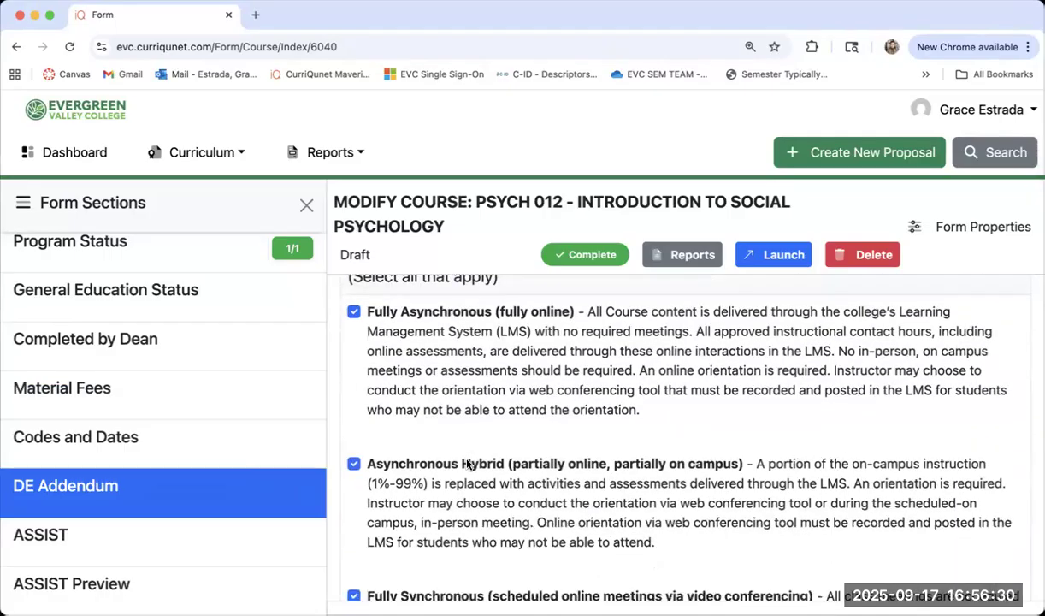
scroll(532, 506, "down", 5)
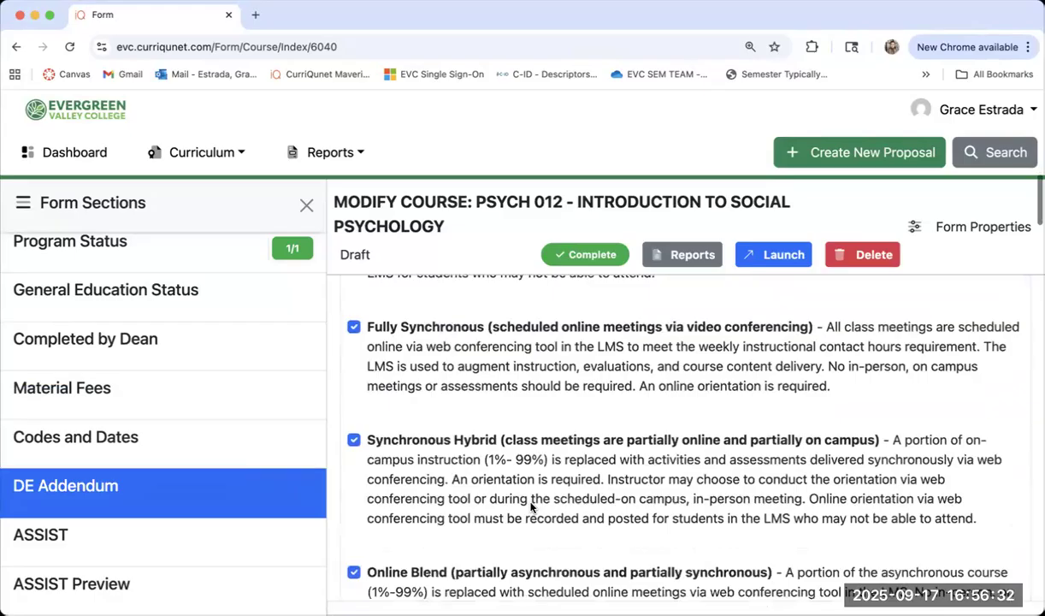
scroll(530, 506, "down", 2)
scroll(530, 506, "up", 4)
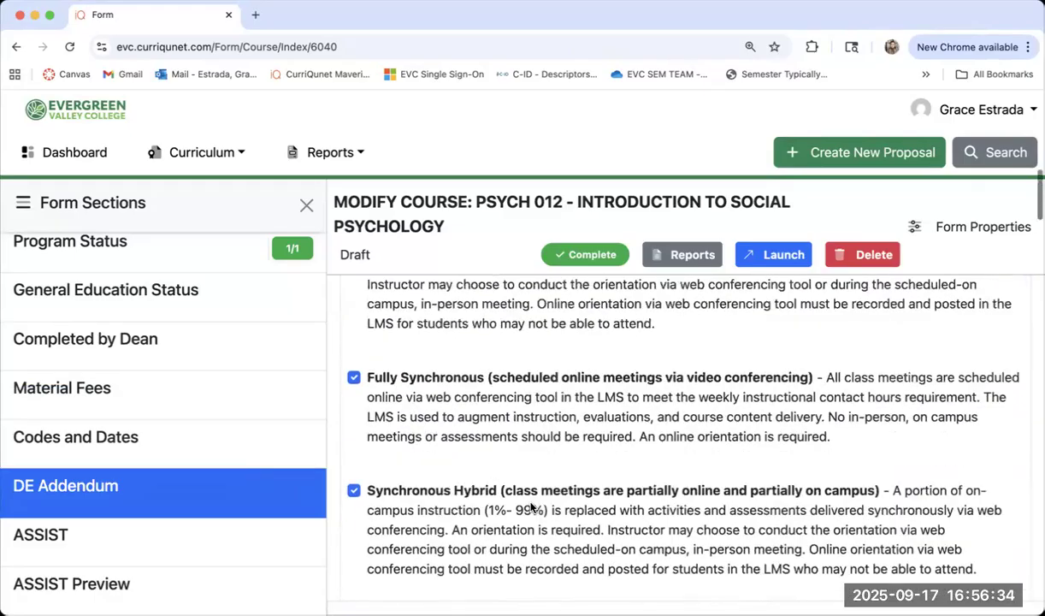
scroll(530, 504, "down", 4)
scroll(530, 505, "down", 5)
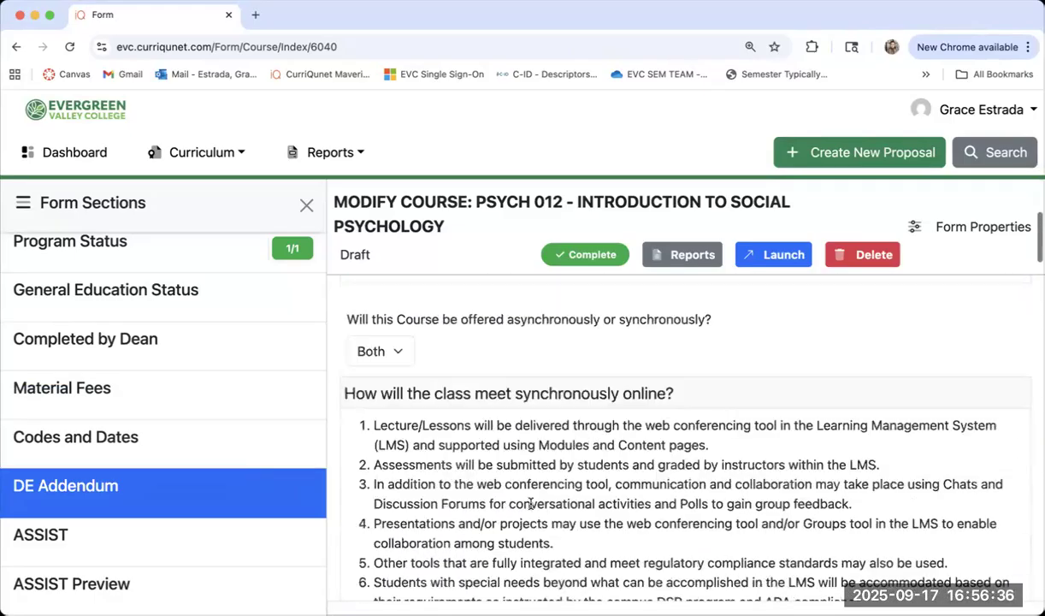
- Read how the class will meet synchronously online and check the accompanying Other requirement field in the DE Addendum
scroll(530, 504, "down", 4)
scroll(531, 505, "up", 3)
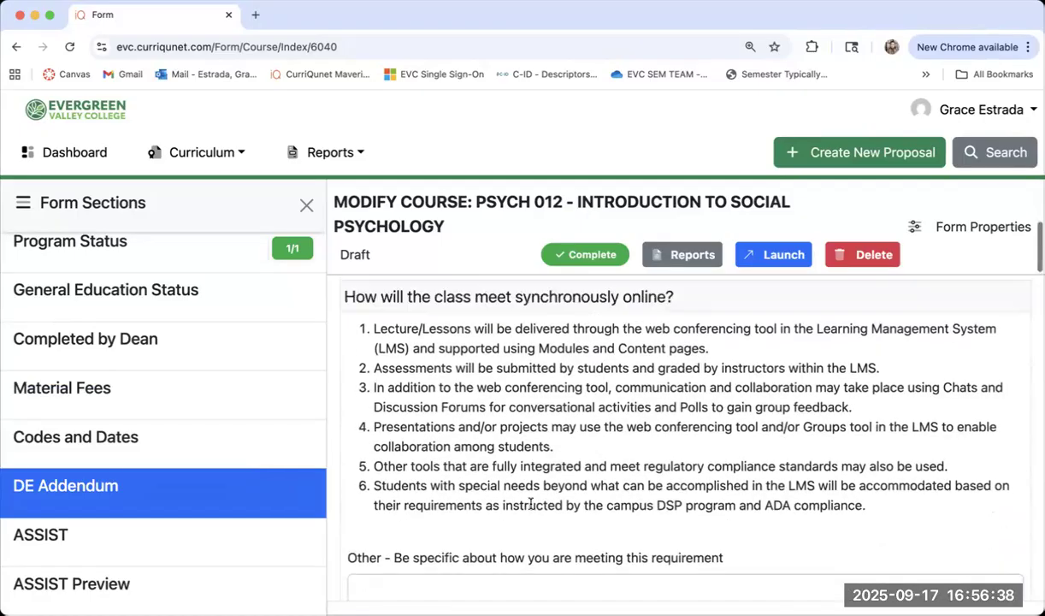
scroll(530, 505, "down", 6)
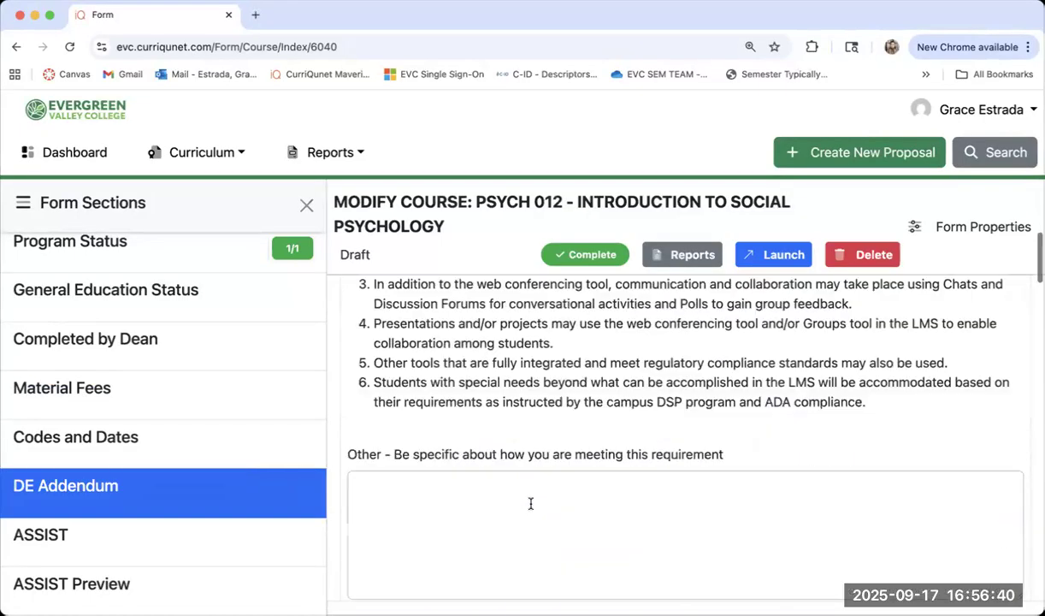
scroll(530, 504, "down", 3)
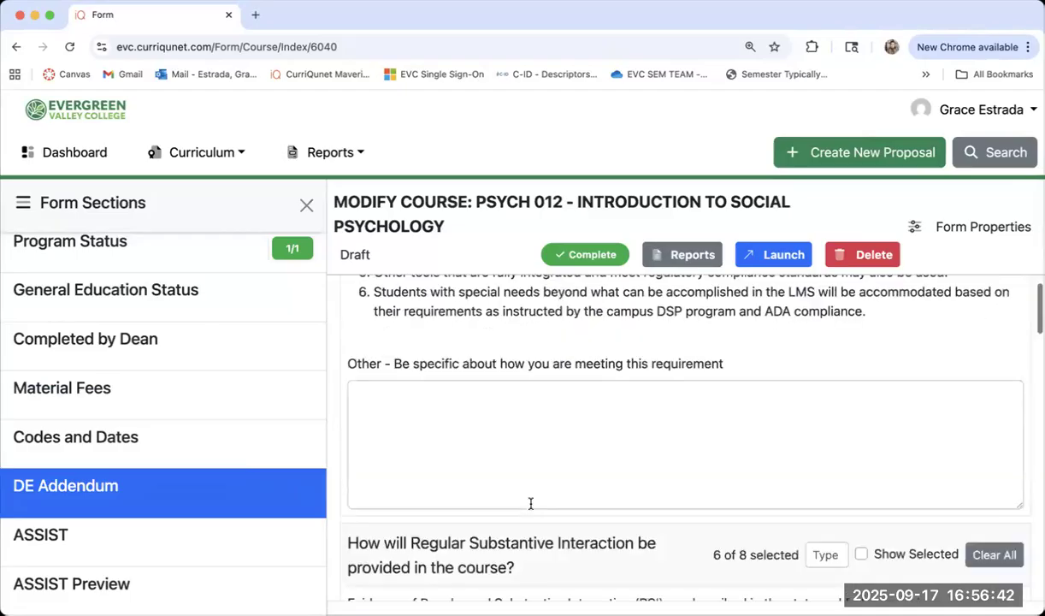
scroll(530, 503, "up", 3)
scroll(531, 504, "down", 4)
- Review the selected options for Regular Substantive Interaction, methods of instruction, and Online Adaptation of Methods of Evaluation
scroll(530, 506, "down", 10)
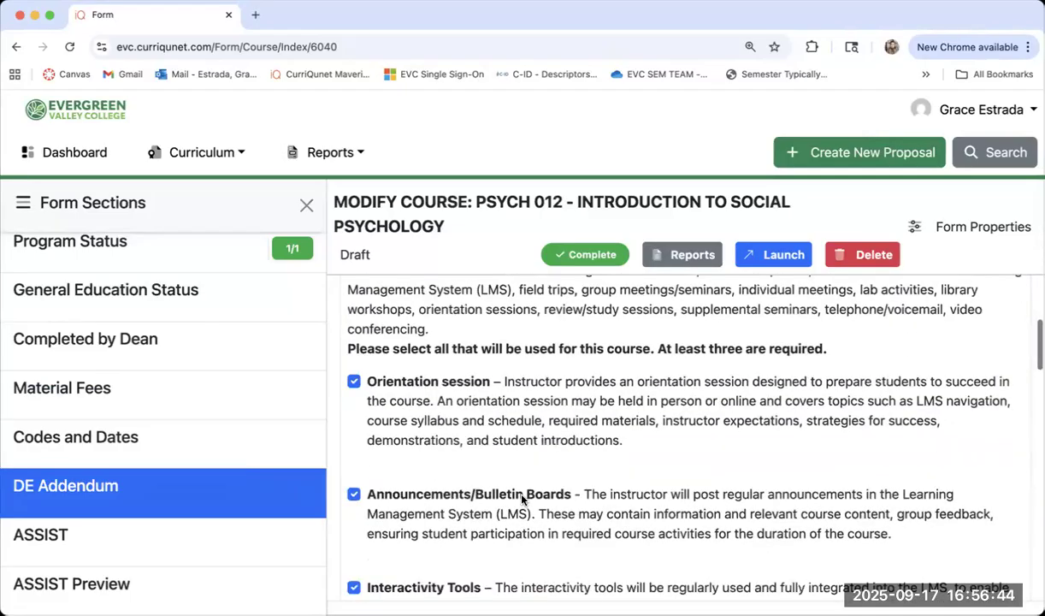
scroll(522, 500, "down", 3)
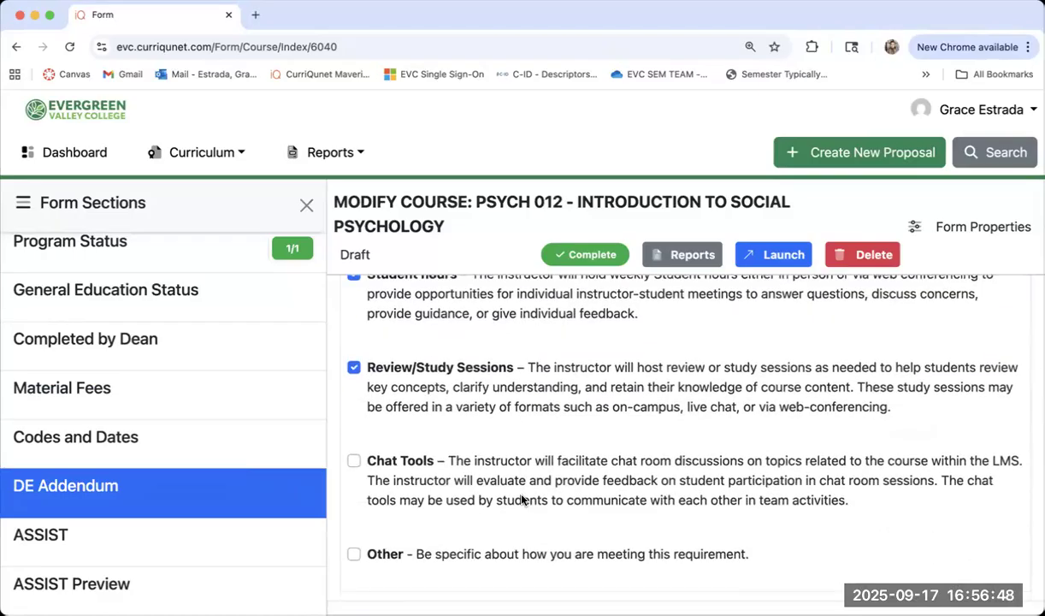
scroll(522, 500, "down", 5)
scroll(556, 498, "down", 8)
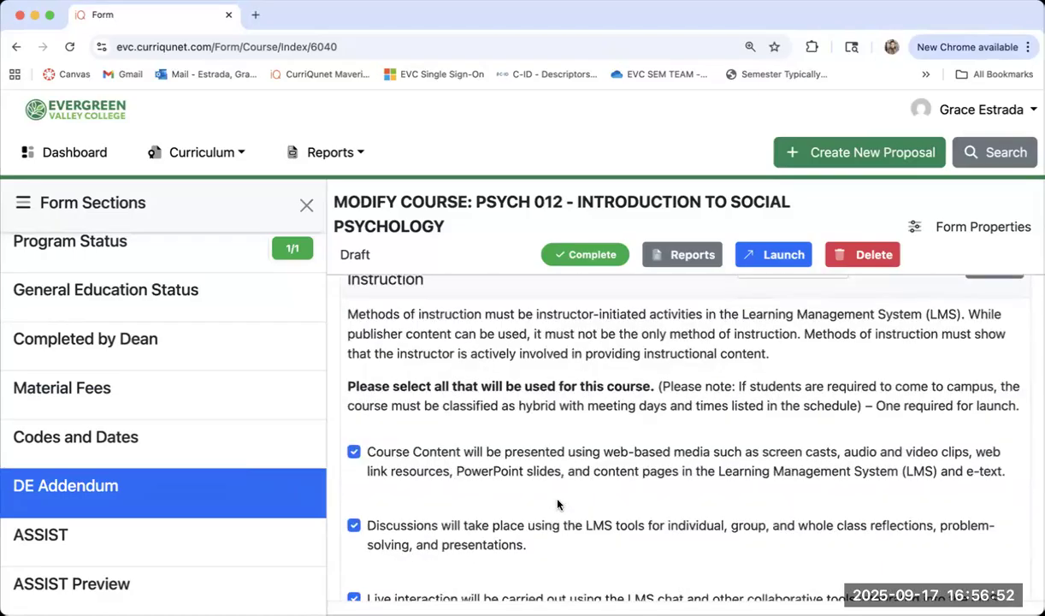
scroll(557, 503, "down", 12)
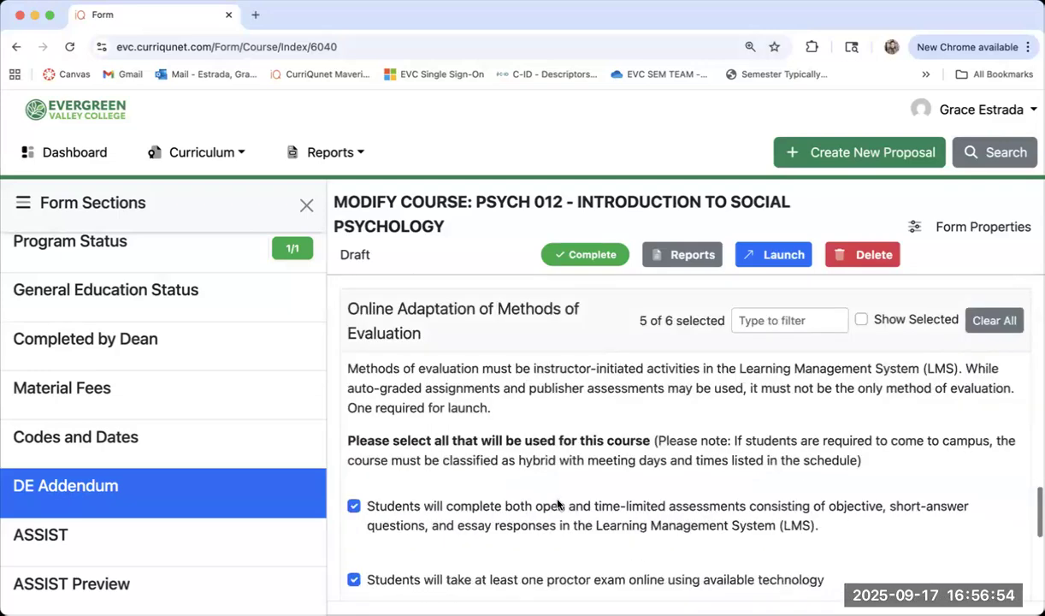
scroll(557, 504, "down", 6)
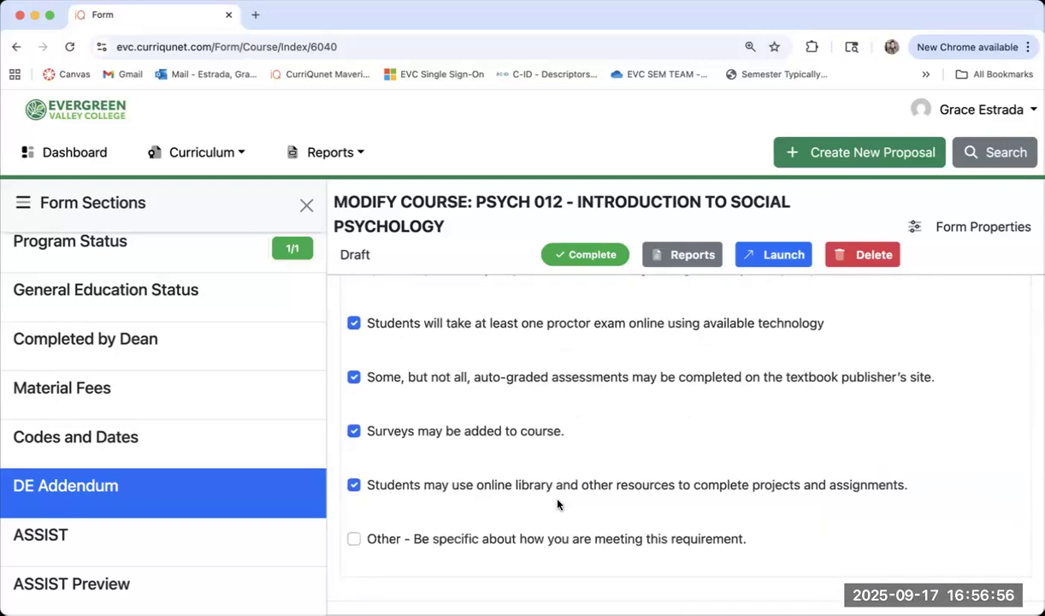
scroll(556, 504, "down", 5)
- Look back over the asynchronous online meeting description and return to the DE Addendum's introductory Title 5 and accessibility requirements
scroll(556, 503, "up", 20)
scroll(557, 503, "down", 10)
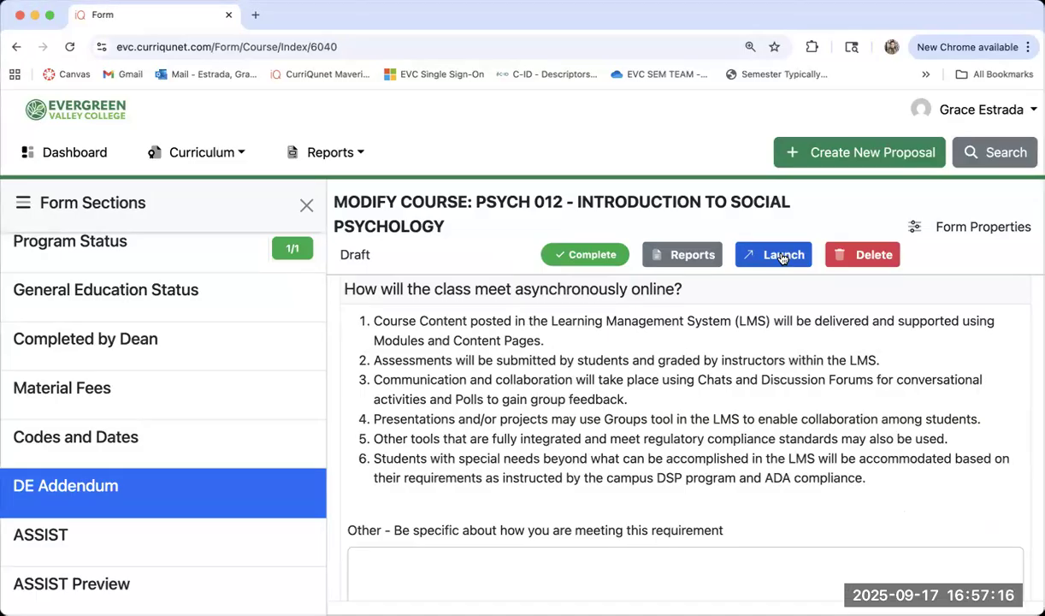
scroll(782, 258, "up", 3)
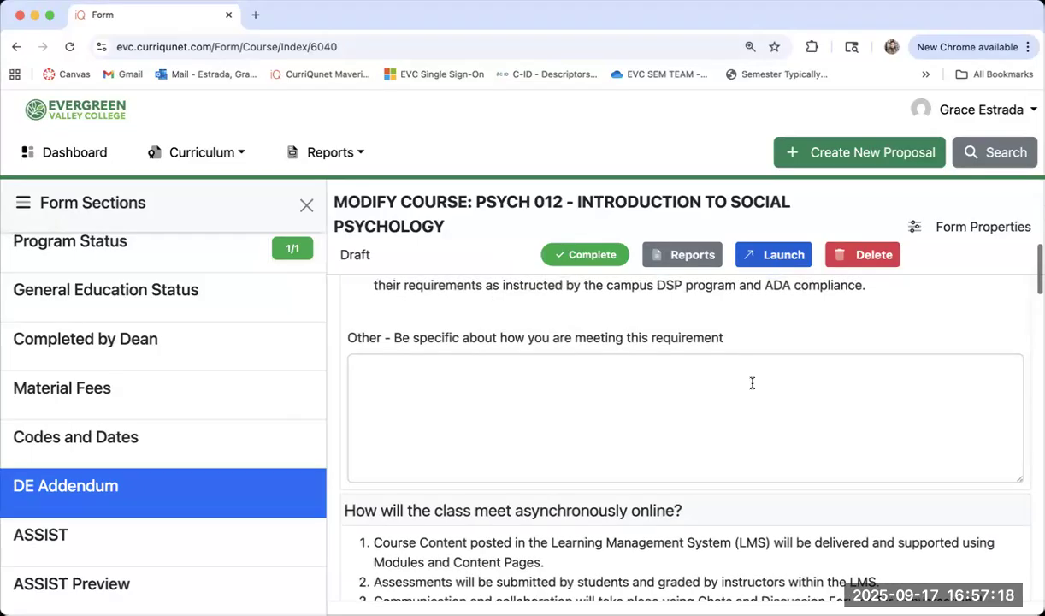
scroll(752, 383, "up", 10)
scroll(751, 387, "up", 10)
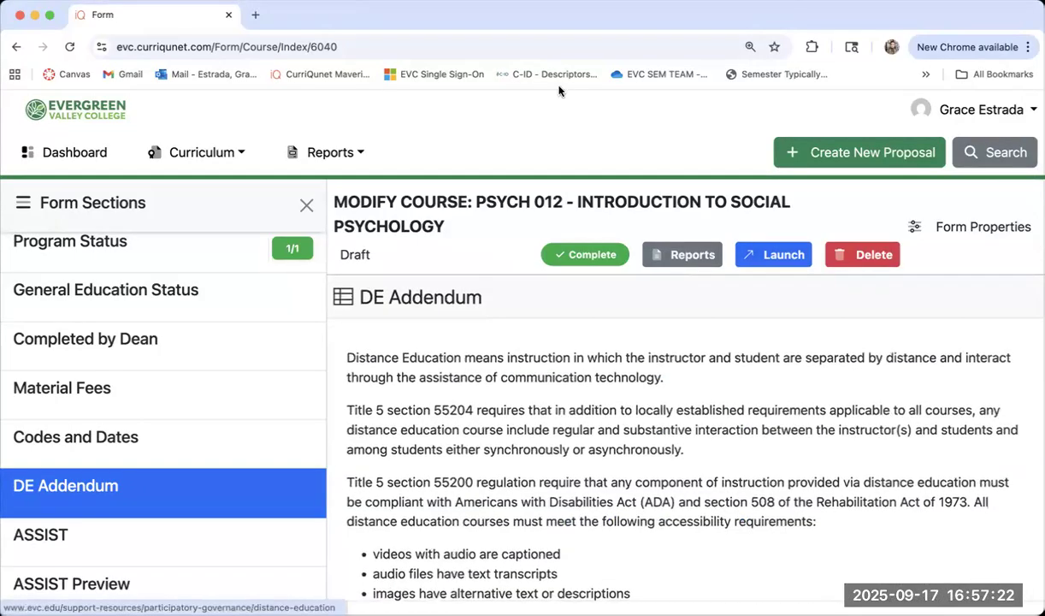